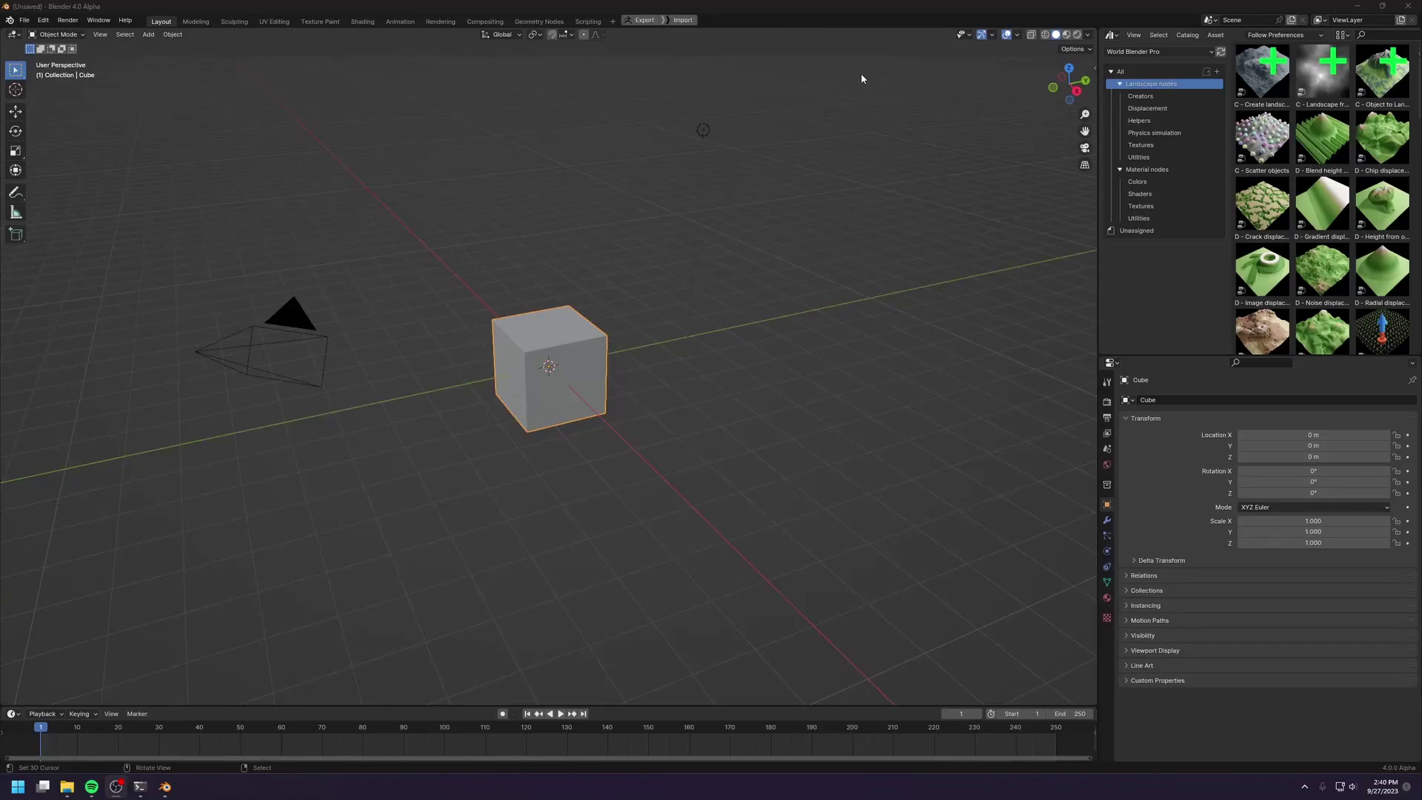
pyautogui.moveTo(602, 259); pyautogui.dragTo(617, 274, button='middle')
pyautogui.scroll(-3, 625, 278)
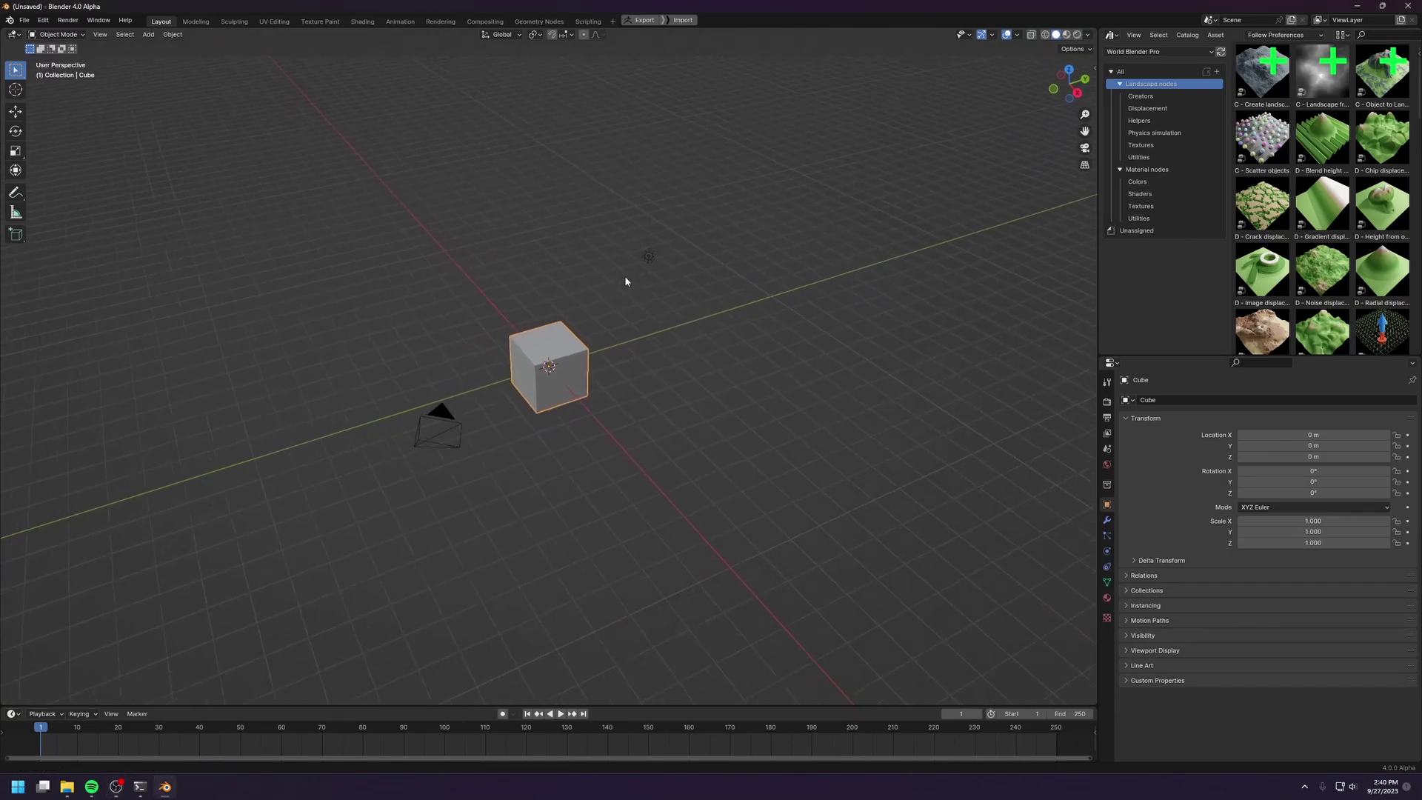
pyautogui.press('x')
pyautogui.click(548, 372)
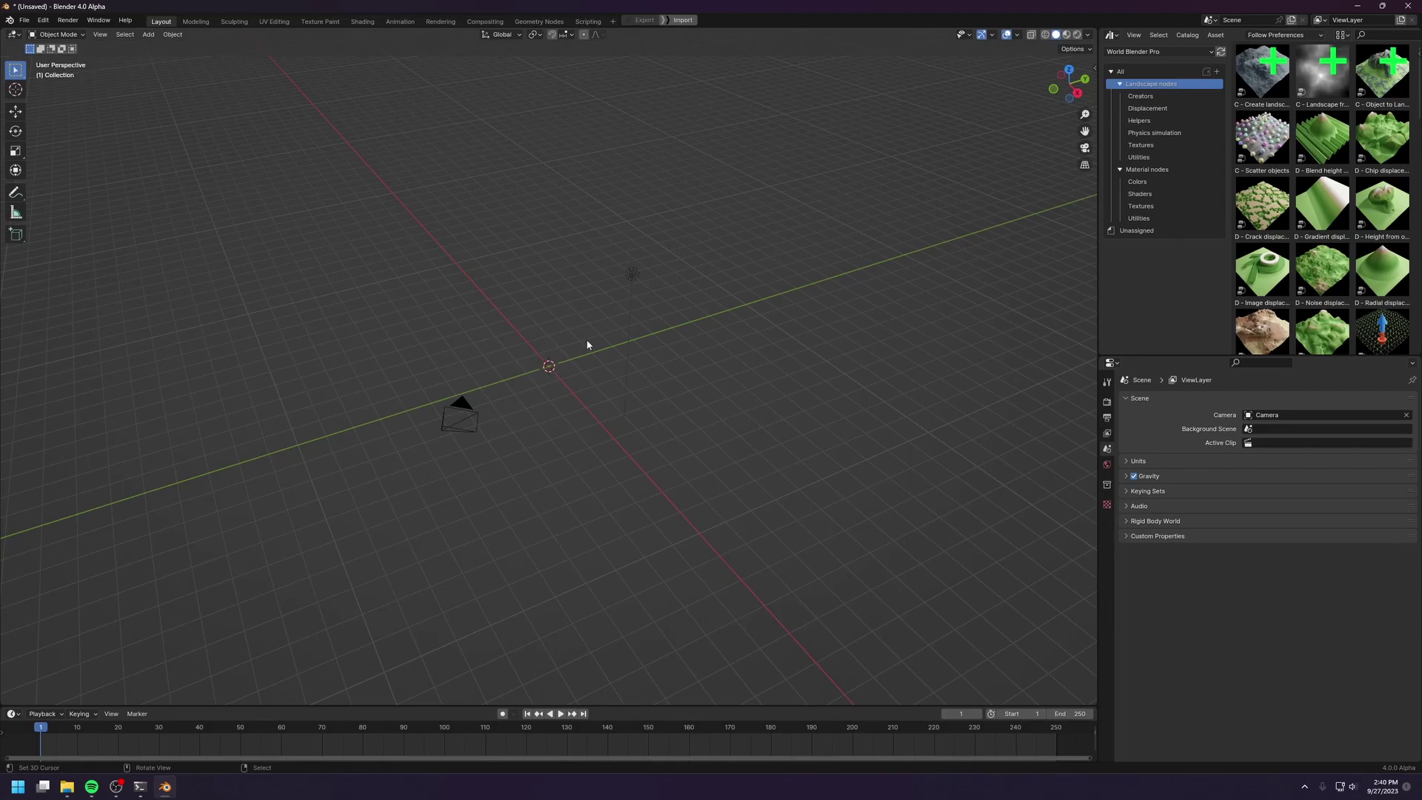
pyautogui.hotkey('ctrl', 'z')
# Step: Add a Geometry Nodes modifier with its node group to the default cube
pyautogui.moveTo(587, 347); pyautogui.dragTo(512, 347, button='middle')
pyautogui.moveTo(593, 320); pyautogui.dragTo(920, 448, button='middle')
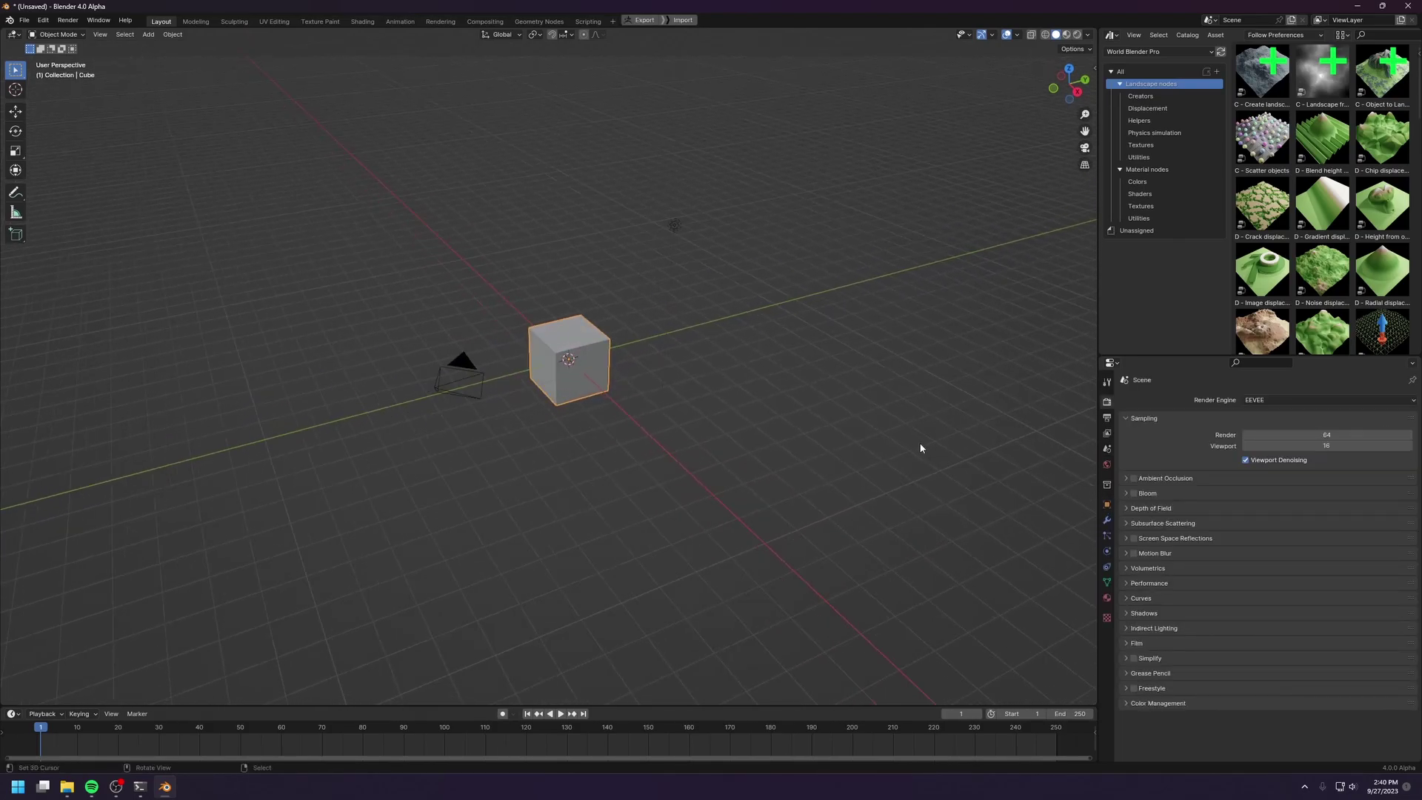
pyautogui.click(1107, 521)
pyautogui.click(1170, 400)
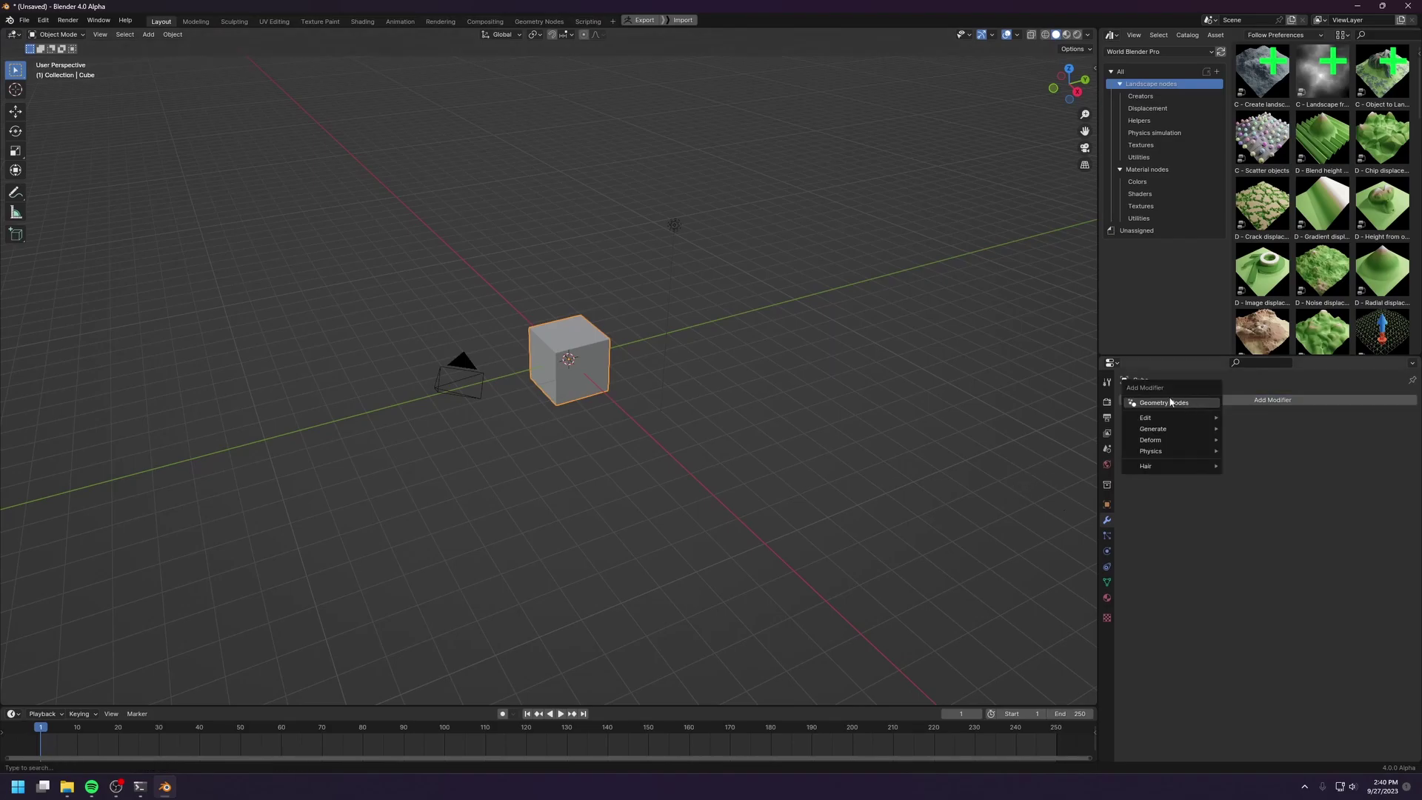
pyautogui.click(1181, 405)
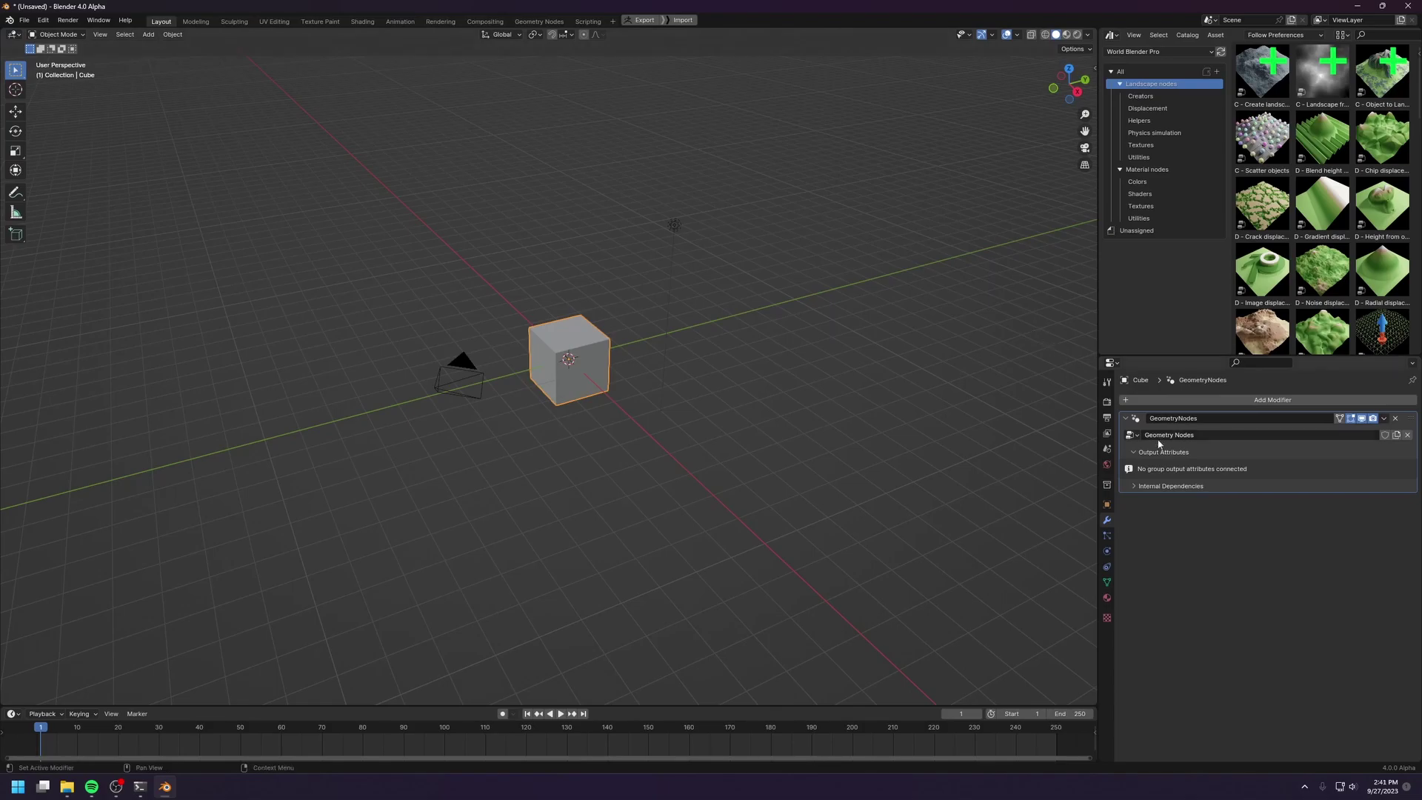
# Step: Split the 3D viewport vertically and turn the larger new area into a Geometry Node Editor
pyautogui.moveTo(1093, 33); pyautogui.dragTo(368, 85)
pyautogui.click(381, 35)
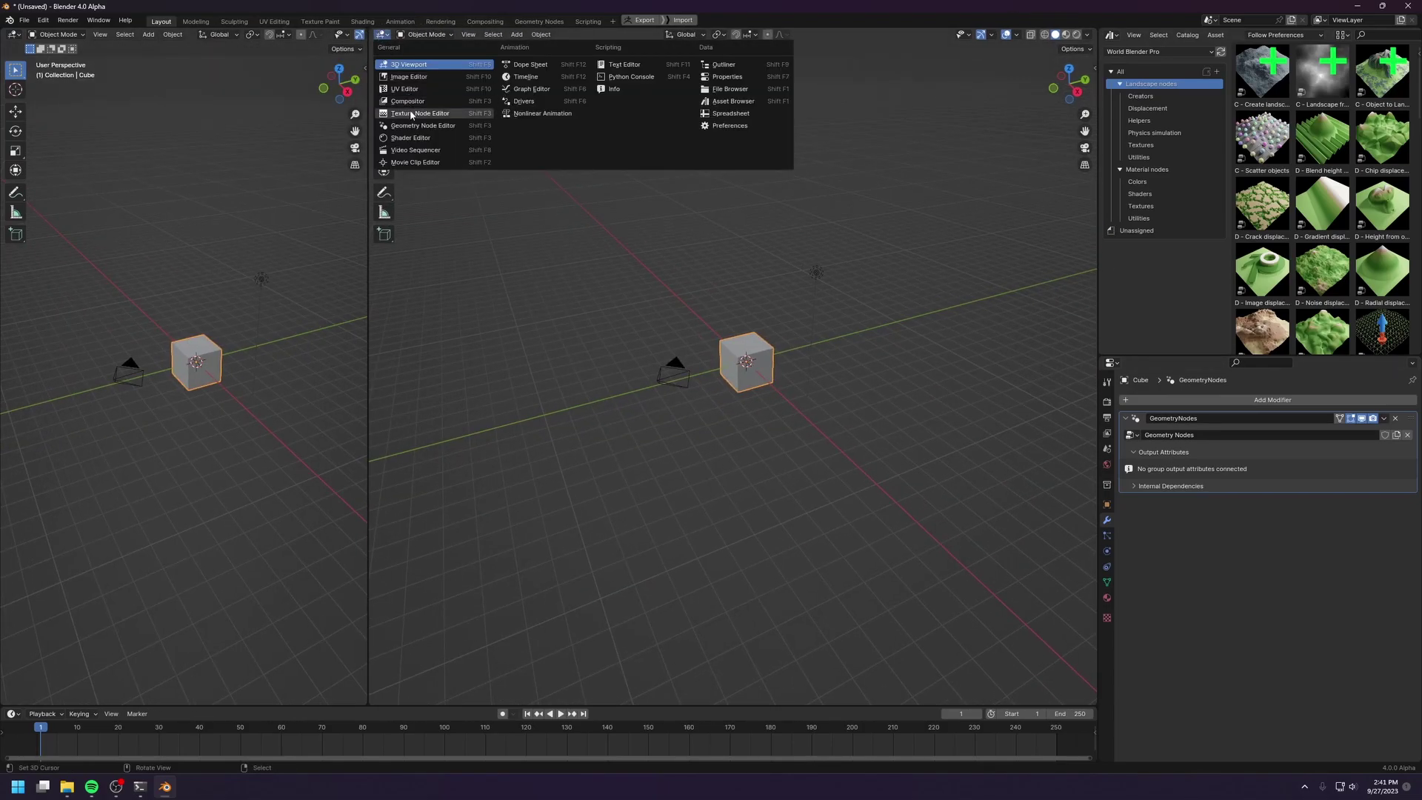
pyautogui.click(418, 125)
# Step: Cut the link between Group Input and Group Output and remove the Geometry input socket from the node group's interface
pyautogui.moveTo(604, 381); pyautogui.dragTo(803, 277, button='middle')
pyautogui.scroll(3, 675, 414)
pyautogui.moveTo(657, 454); pyautogui.dragTo(660, 428, button='middle')
pyautogui.keyDown('ctrl'); pyautogui.moveTo(652, 468); pyautogui.dragTo(586, 309, button='right'); pyautogui.keyUp('ctrl')
pyautogui.moveTo(550, 435); pyautogui.dragTo(541, 386)
pyautogui.click(1021, 83)
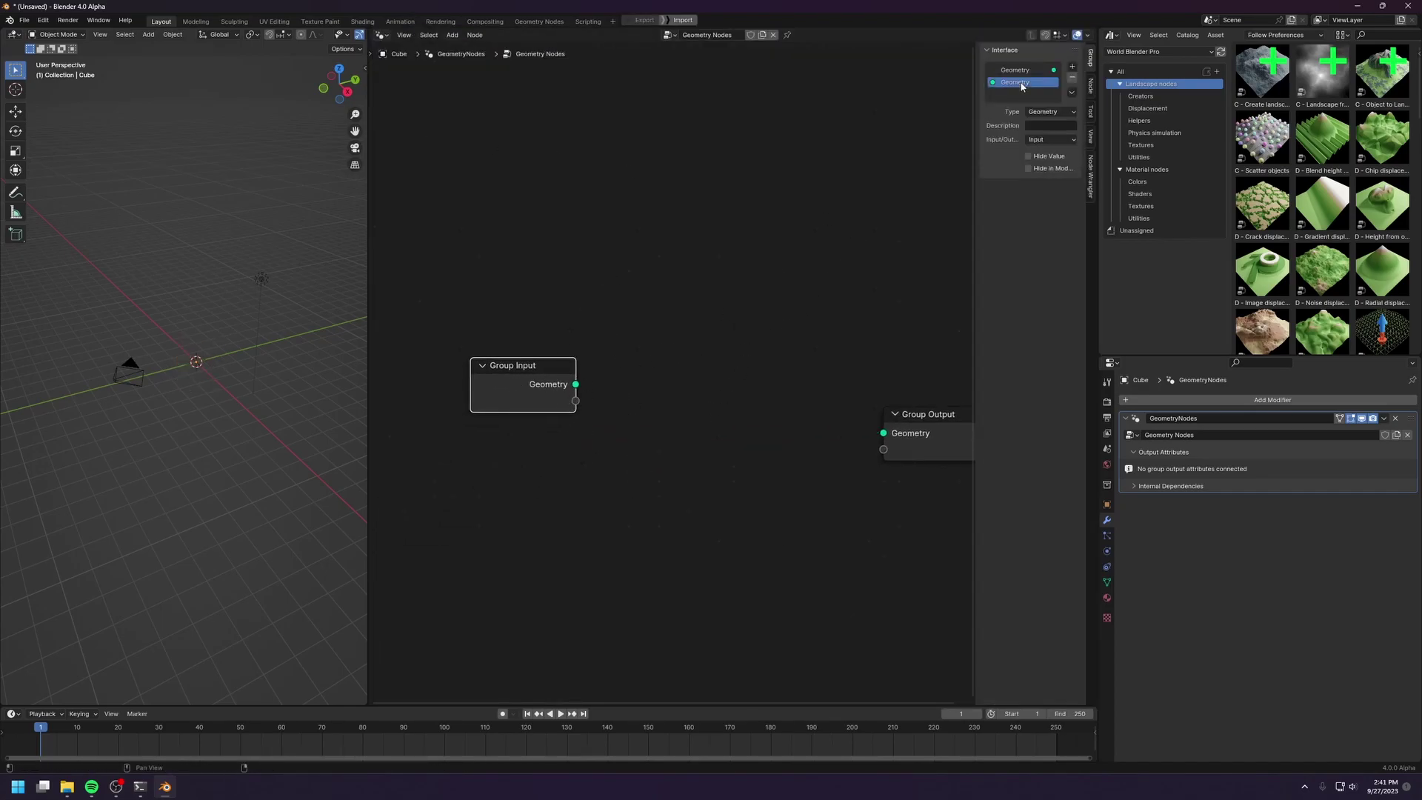
pyautogui.click(1072, 78)
pyautogui.moveTo(527, 384); pyautogui.dragTo(498, 432)
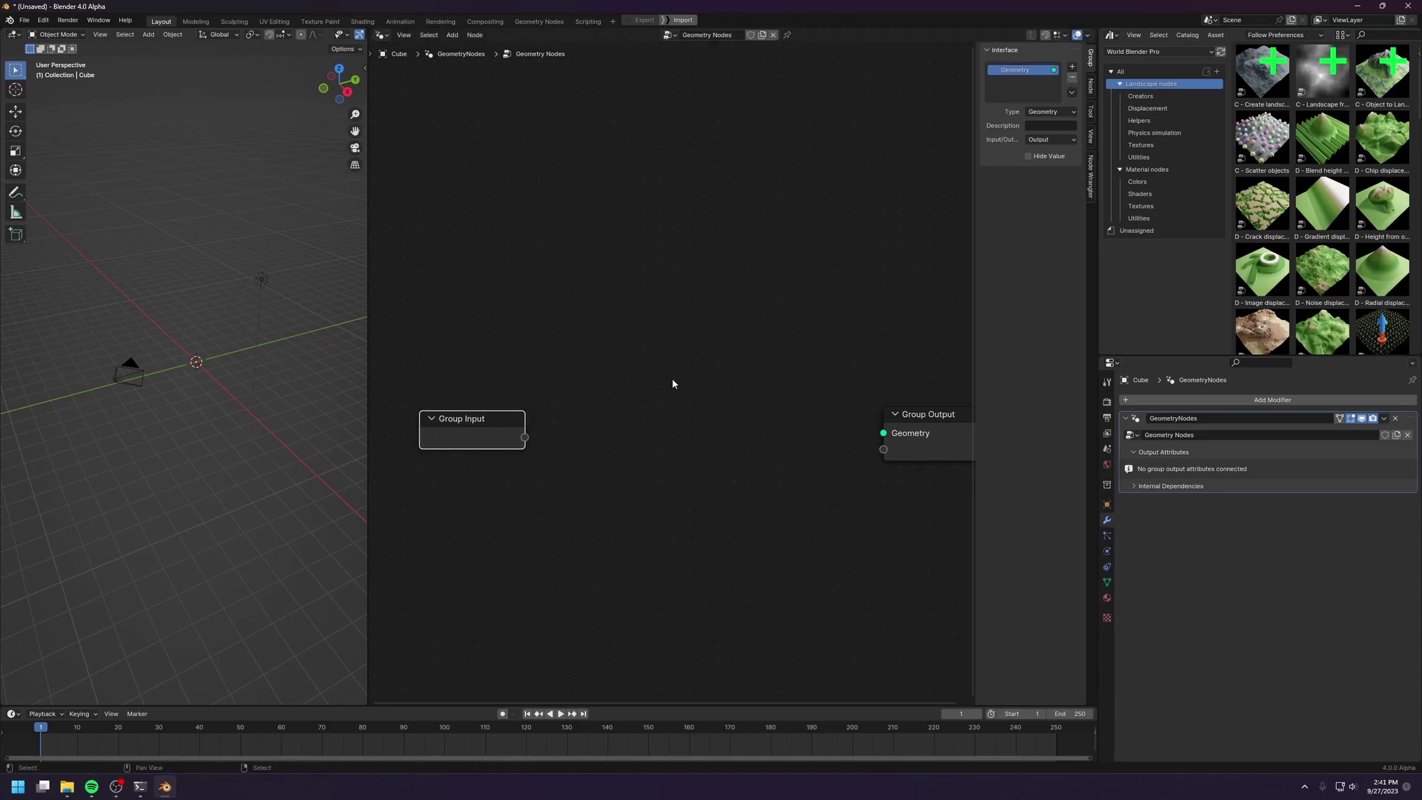
# Step: Add the Create landscape node from the library's Creators catalog and connect its Landscape output to the Group Output geometry
pyautogui.click(1120, 84)
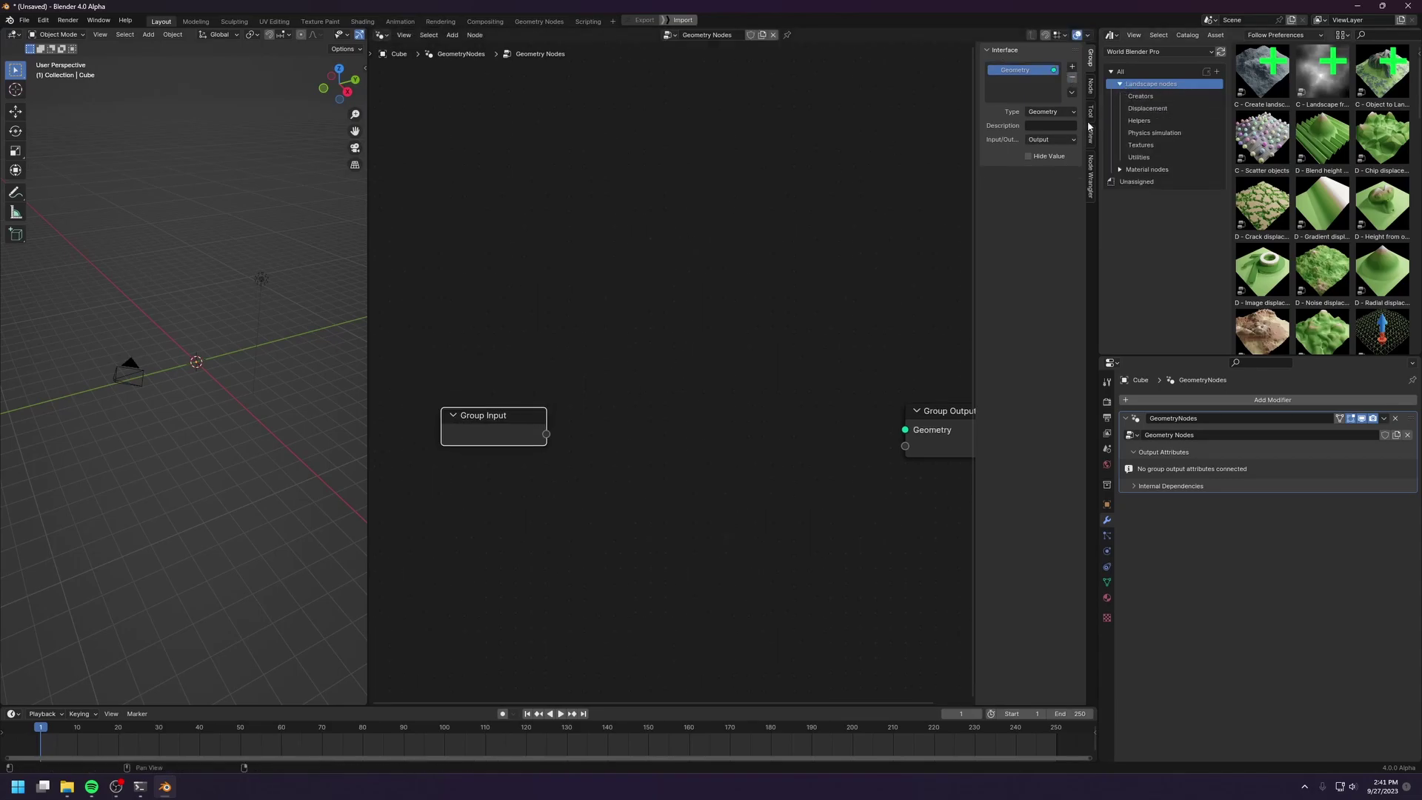
pyautogui.click(1143, 96)
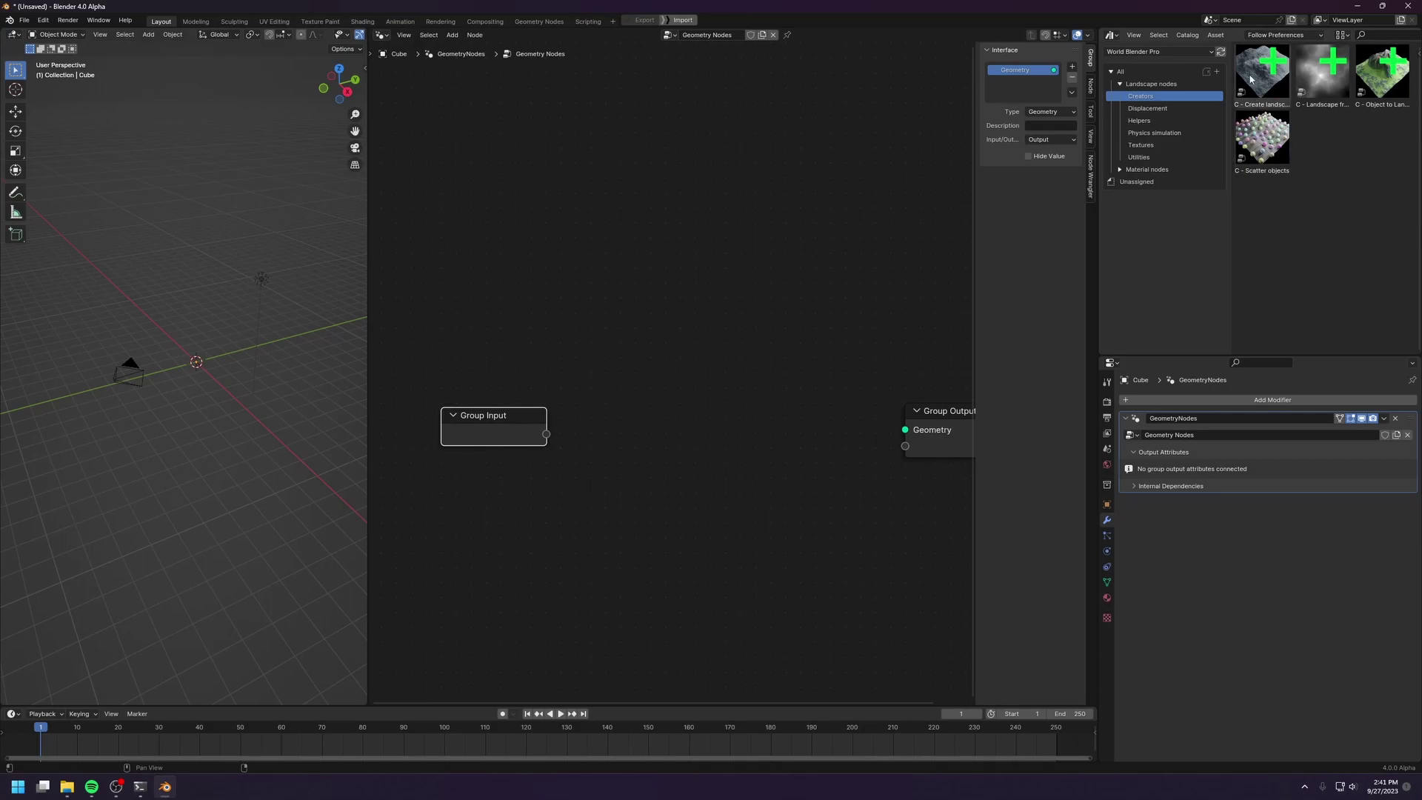
pyautogui.moveTo(1254, 67); pyautogui.dragTo(904, 431)
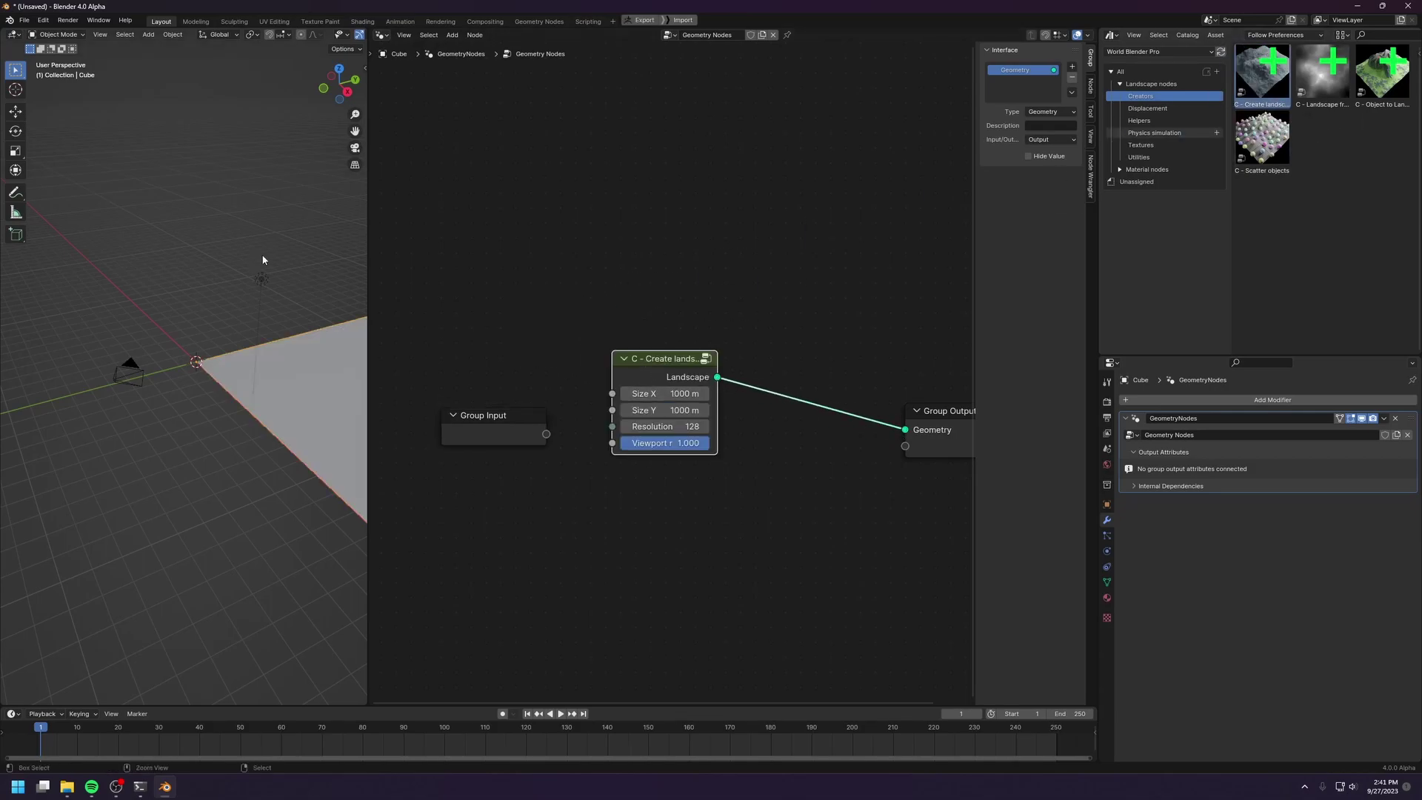
# Step: Set the 3D viewport's clip end to 20000 m so the whole landscape can be displayed
pyautogui.scroll(-8, 281, 314)
pyautogui.keyDown('shift'); pyautogui.moveTo(323, 334); pyautogui.dragTo(144, 349, button='middle'); pyautogui.keyUp('shift')
pyautogui.keyDown('shift'); pyautogui.moveTo(274, 296); pyautogui.dragTo(181, 314, button='middle'); pyautogui.keyUp('shift')
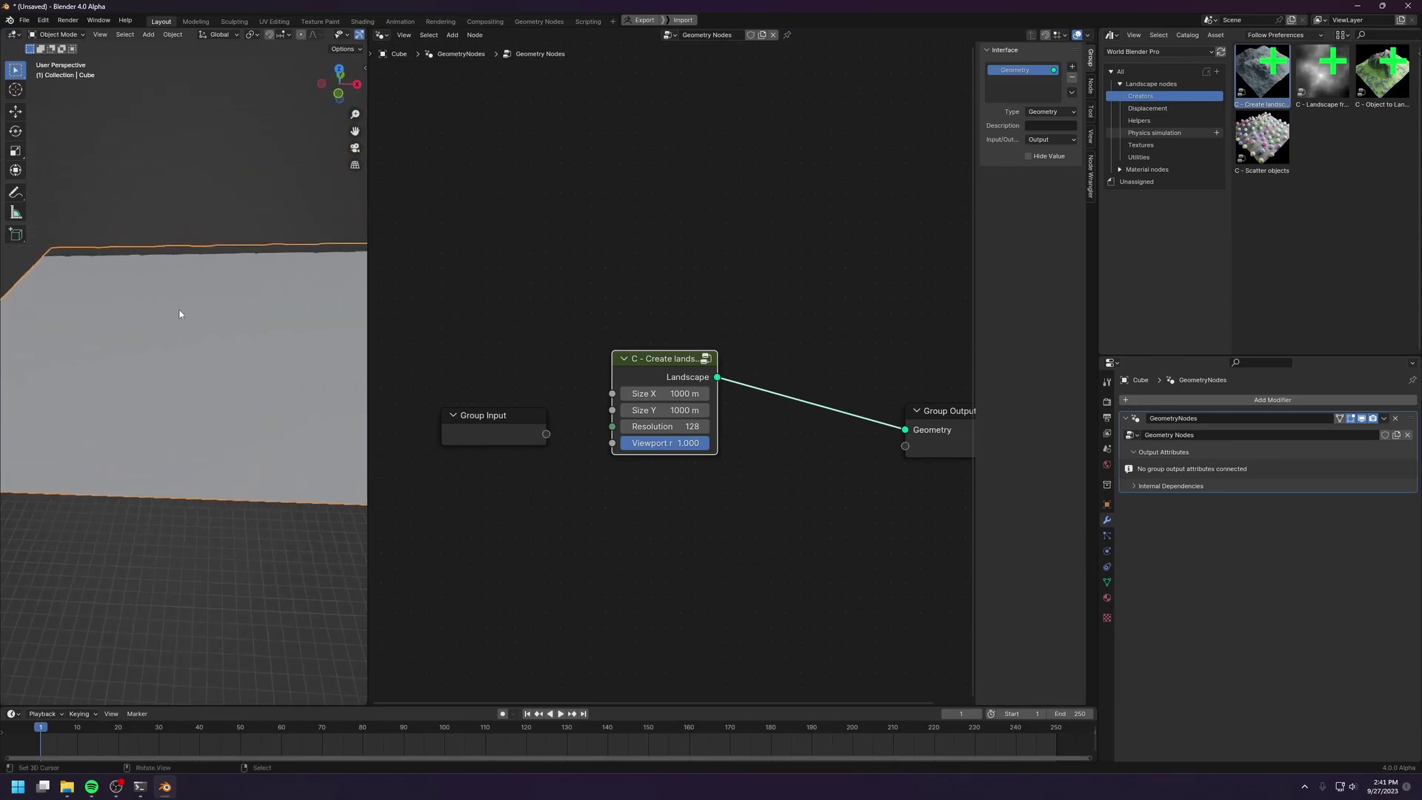
pyautogui.scroll(-5, 171, 300)
pyautogui.press('n')
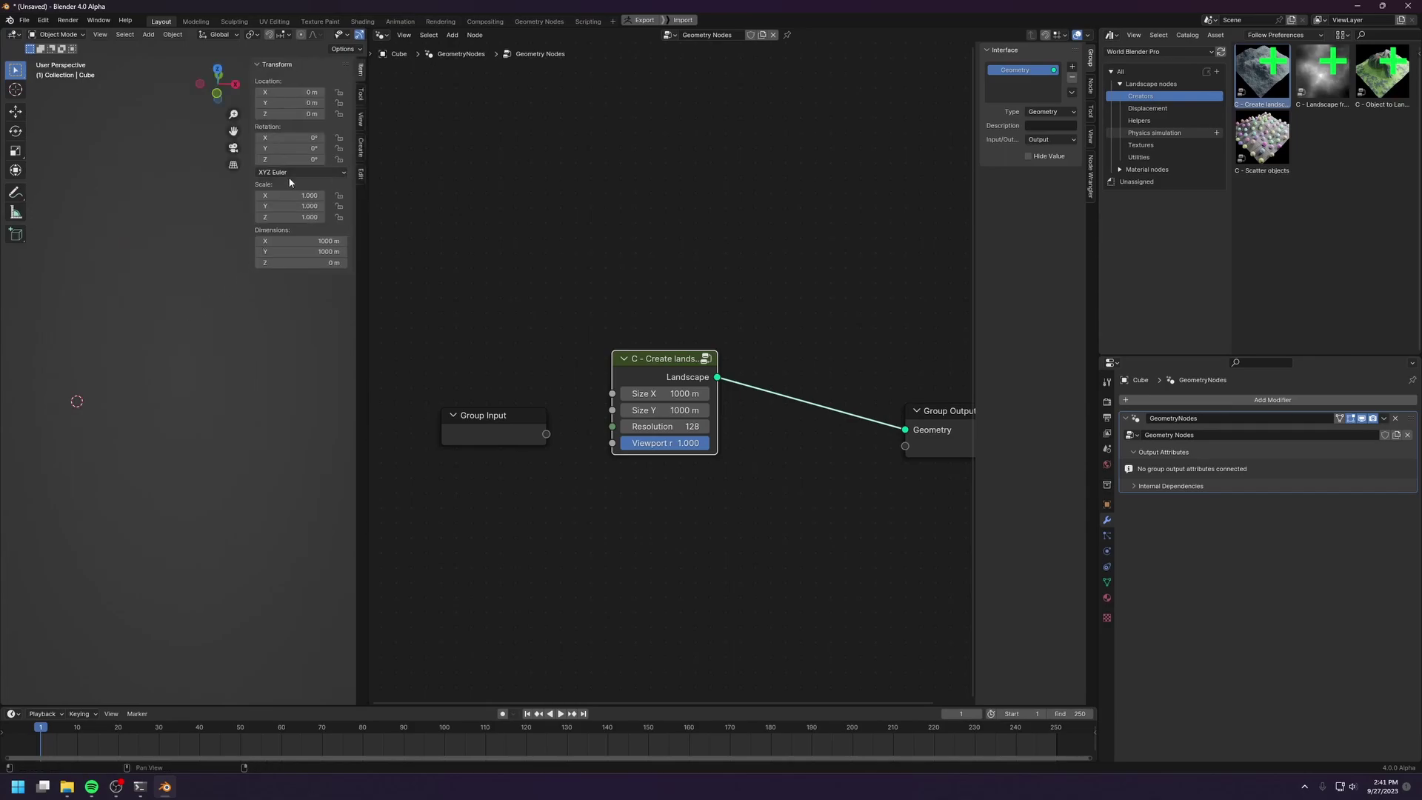
pyautogui.click(360, 123)
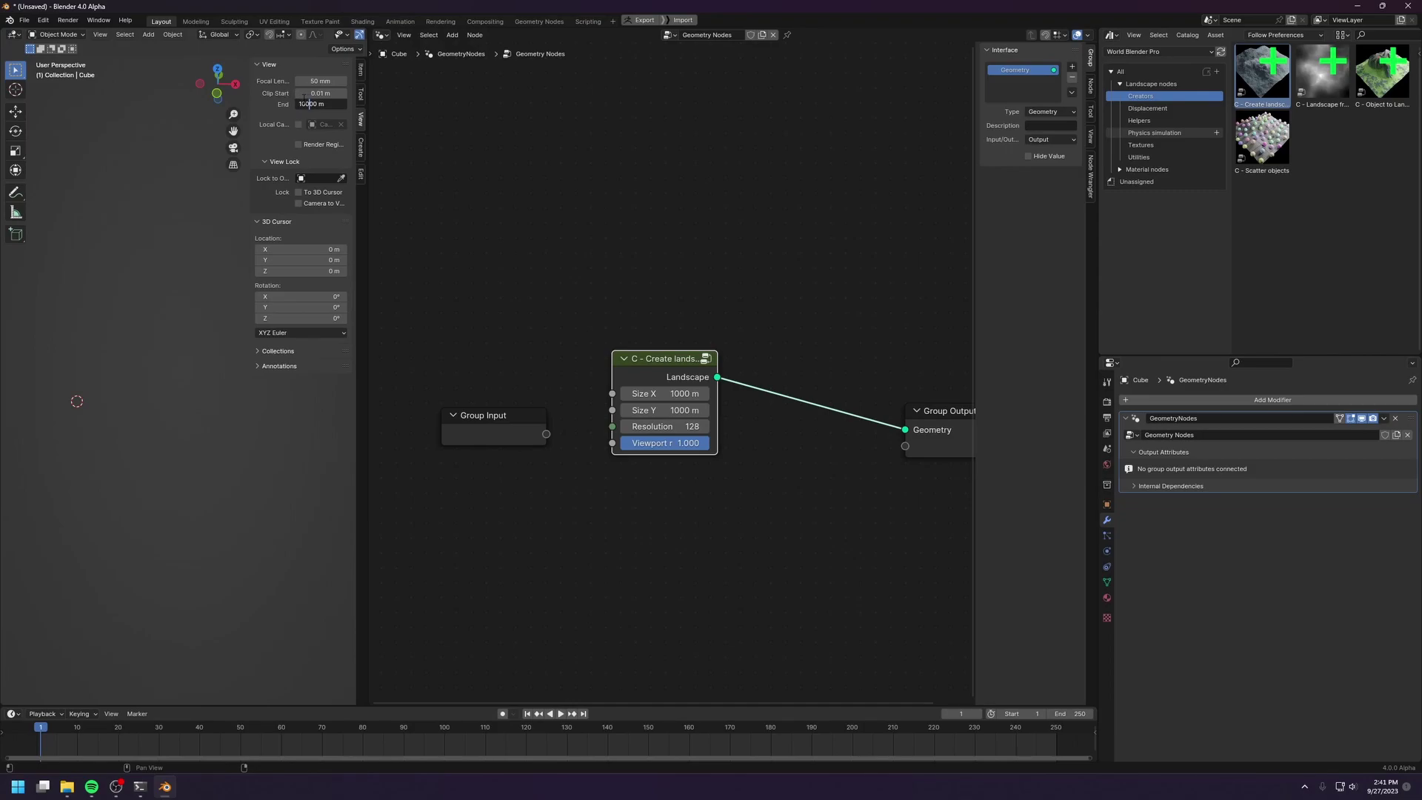
pyautogui.press('Return')
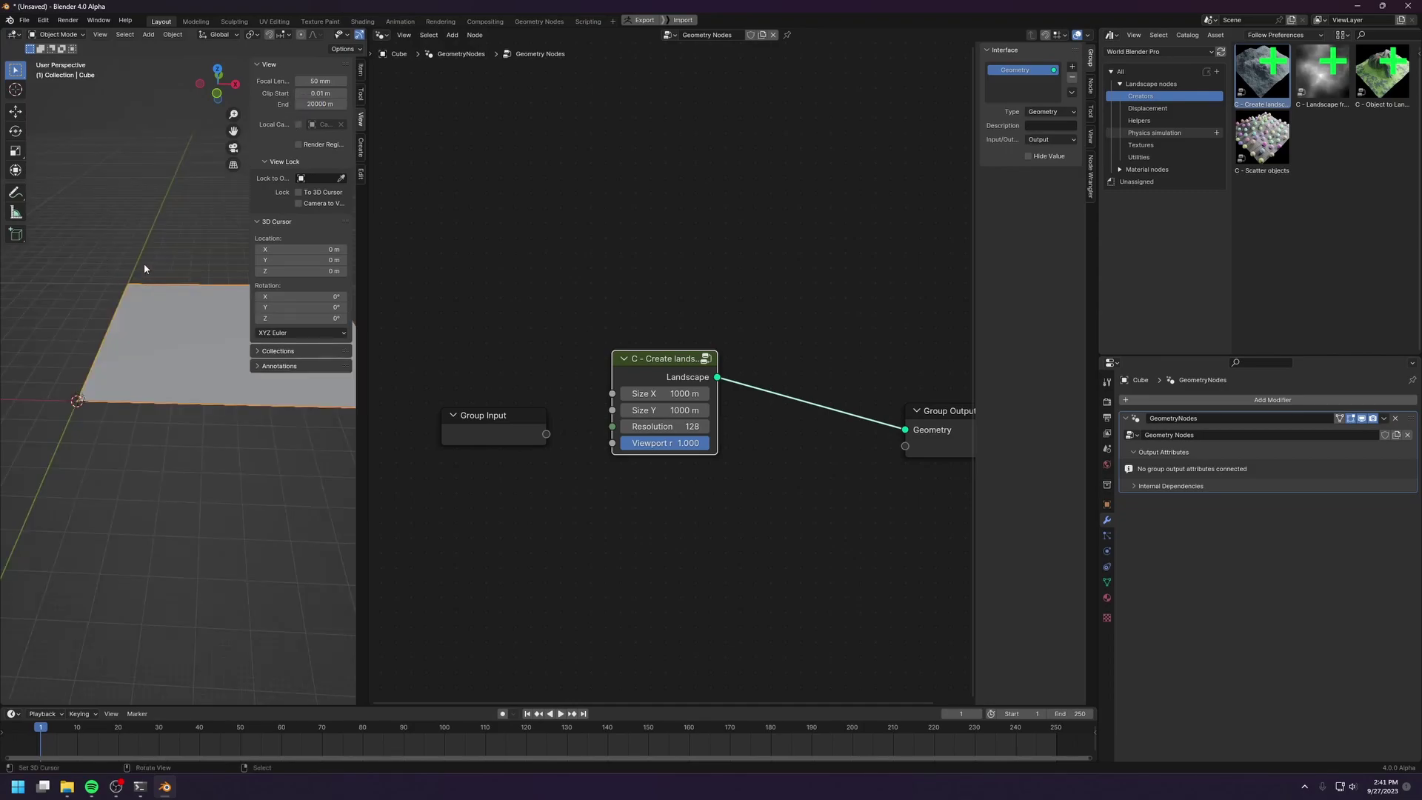
pyautogui.press('n')
pyautogui.scroll(6, 200, 299)
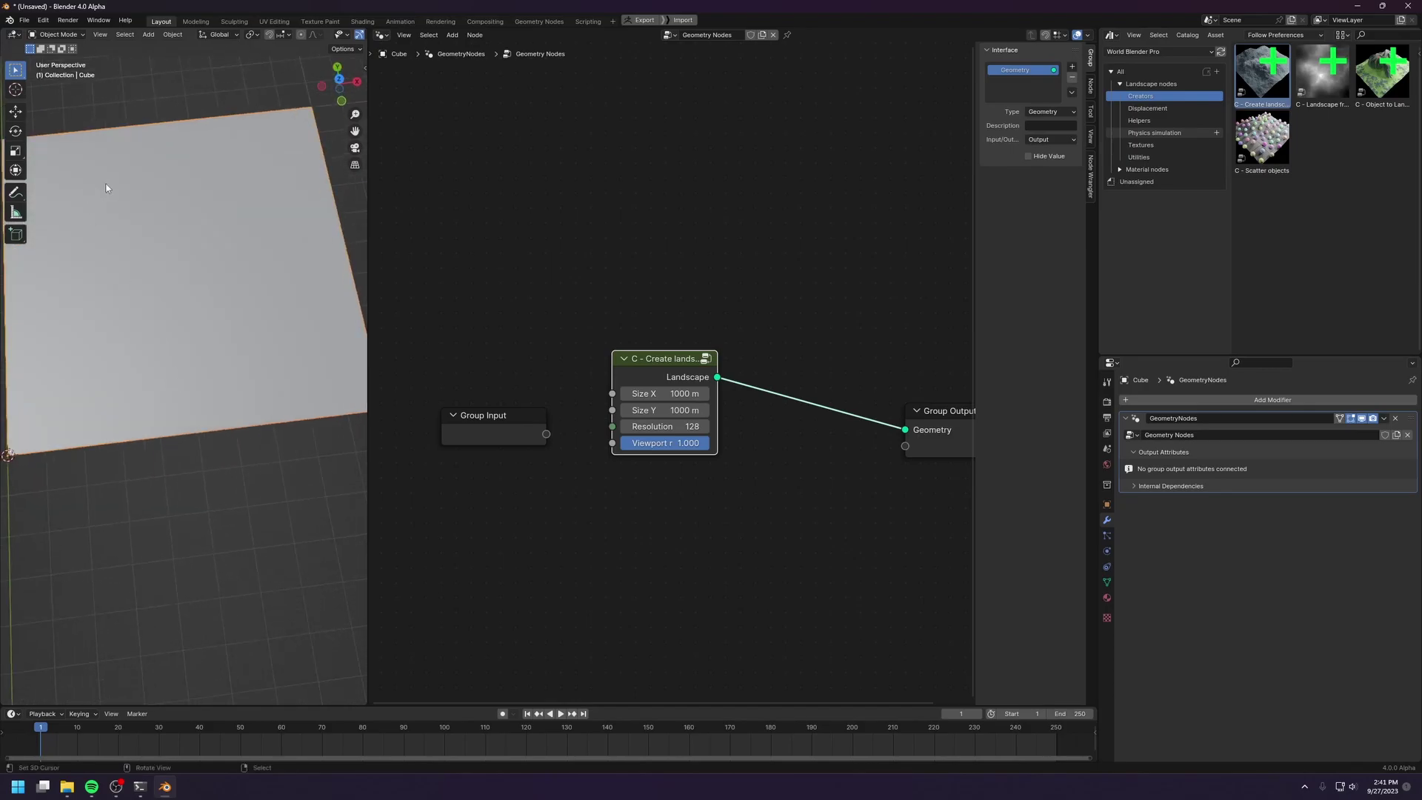
pyautogui.moveTo(106, 188); pyautogui.dragTo(54, 184, button='middle')
pyautogui.scroll(-3, 266, 419)
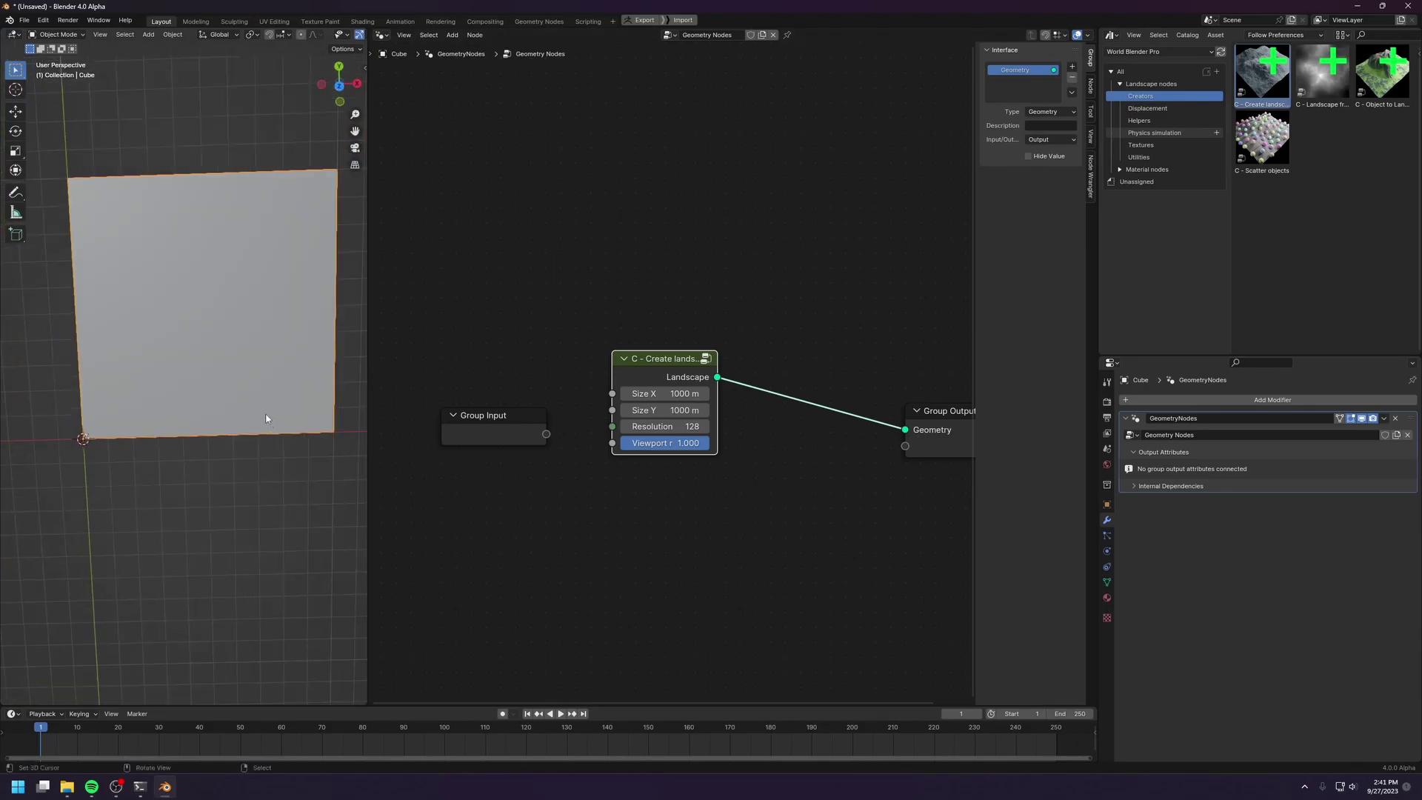
# Step: Add a monkey mesh beside the flat landscape and scale it up to a size comparable with the landscape
pyautogui.moveTo(200, 356); pyautogui.dragTo(218, 260, button='middle')
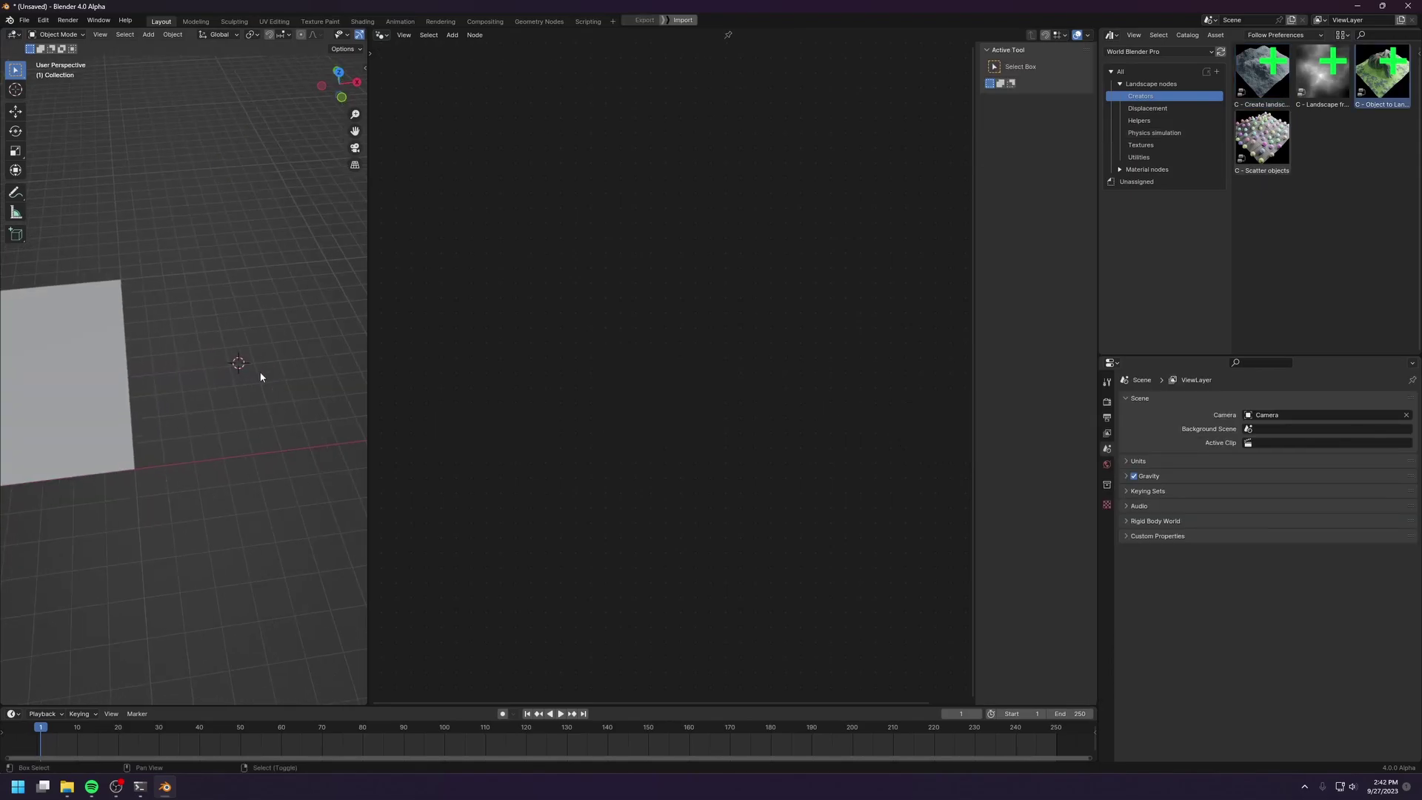
pyautogui.hotkey('shift', 'a')
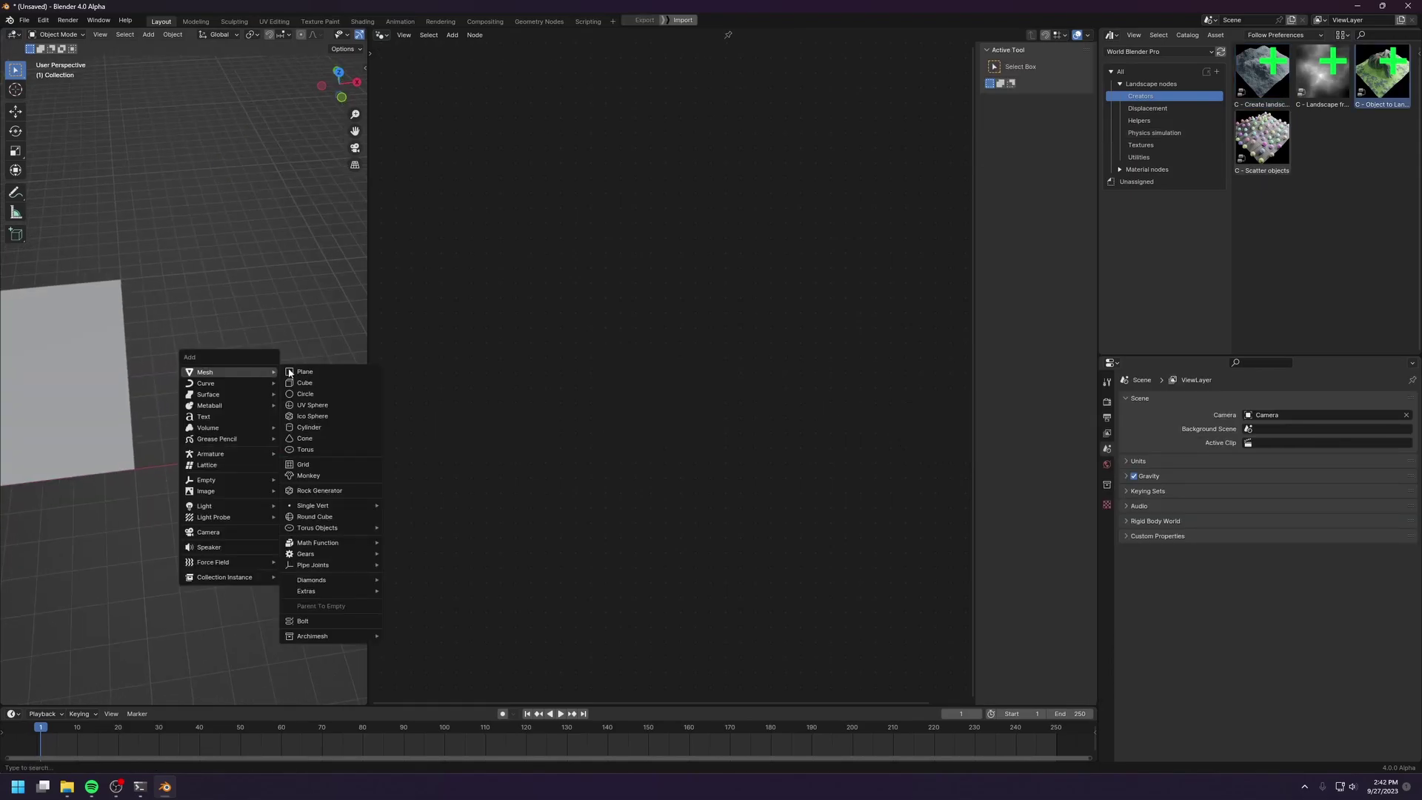
pyautogui.click(309, 475)
pyautogui.moveTo(197, 430); pyautogui.dragTo(247, 356, button='middle')
pyautogui.press('s')
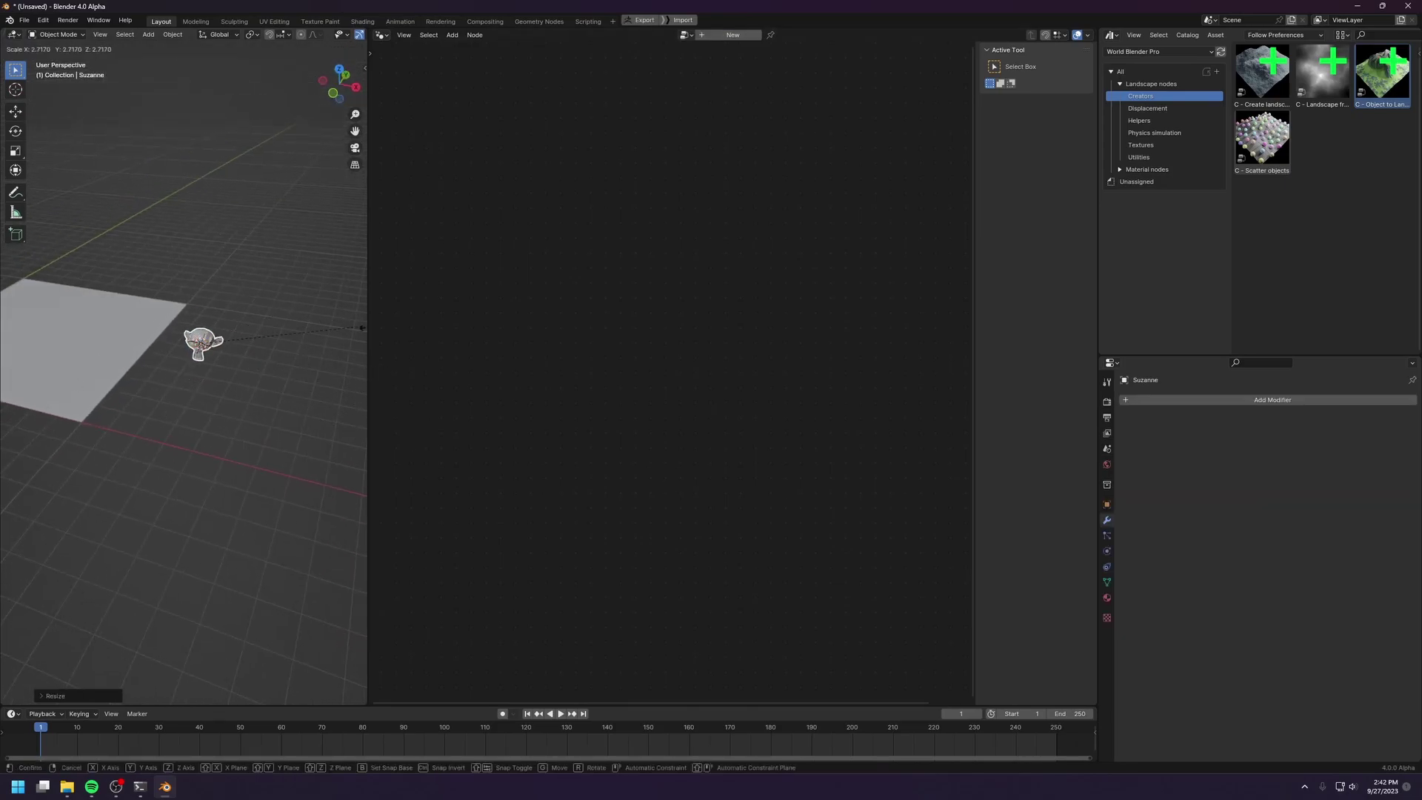
pyautogui.click(180, 379)
pyautogui.moveTo(179, 379); pyautogui.dragTo(237, 378, button='middle')
# Step: Rotate the monkey so its face points upward and apply its object transform
pyautogui.press('r')
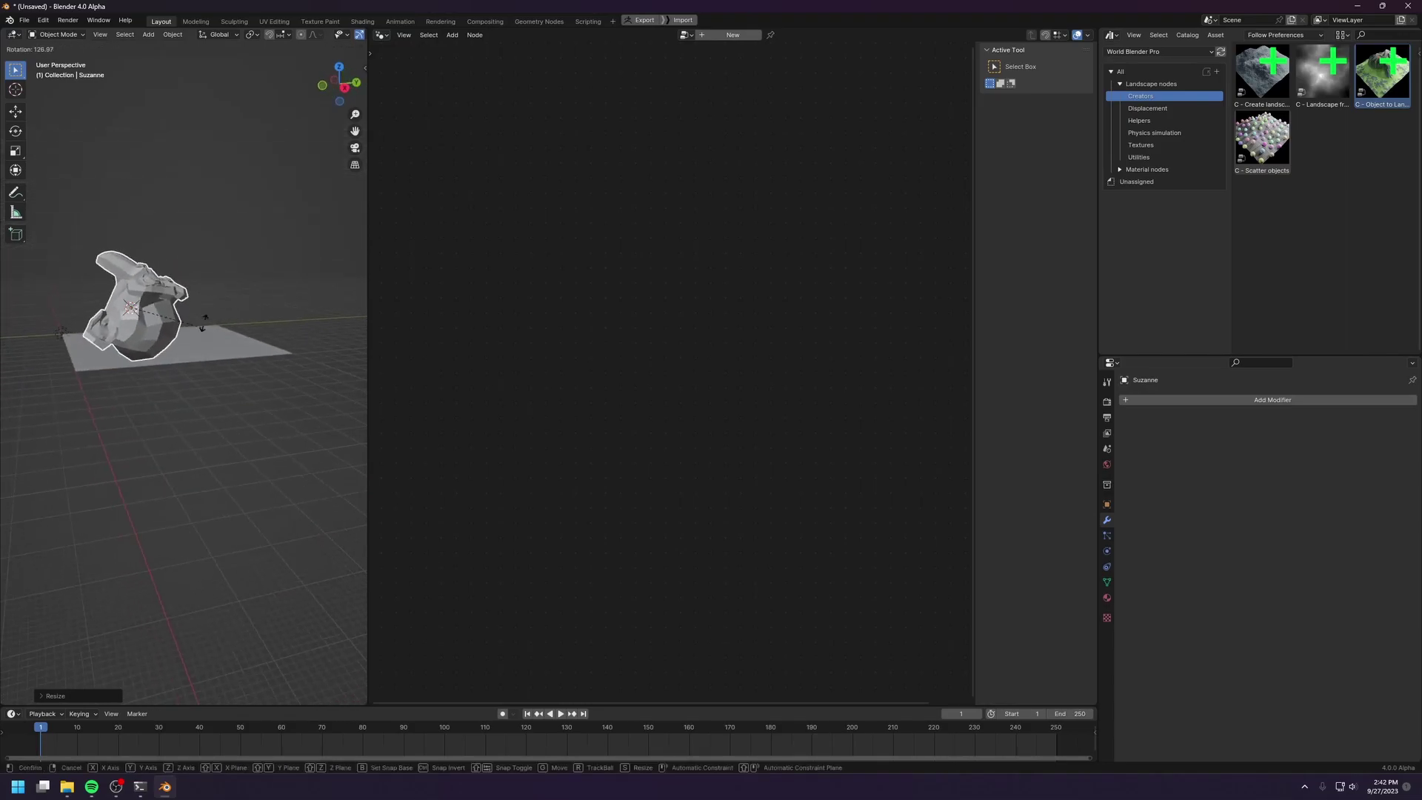
pyautogui.click(252, 379)
pyautogui.moveTo(120, 358); pyautogui.dragTo(127, 409, button='middle')
pyautogui.hotkey('ctrl', 'a')
pyautogui.click(203, 372)
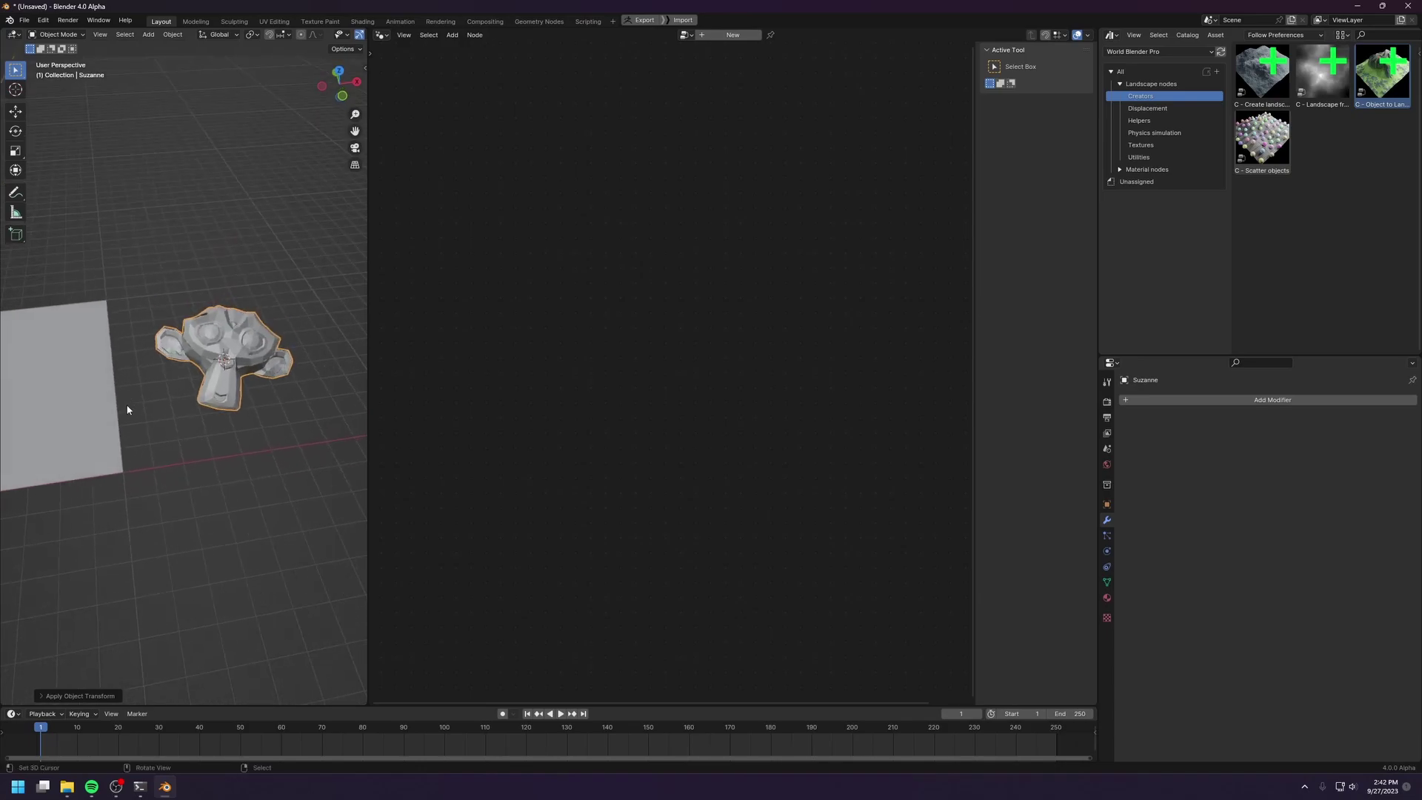
# Step: Give the monkey a Geometry Nodes modifier with a new node group
pyautogui.click(1312, 399)
pyautogui.click(1265, 402)
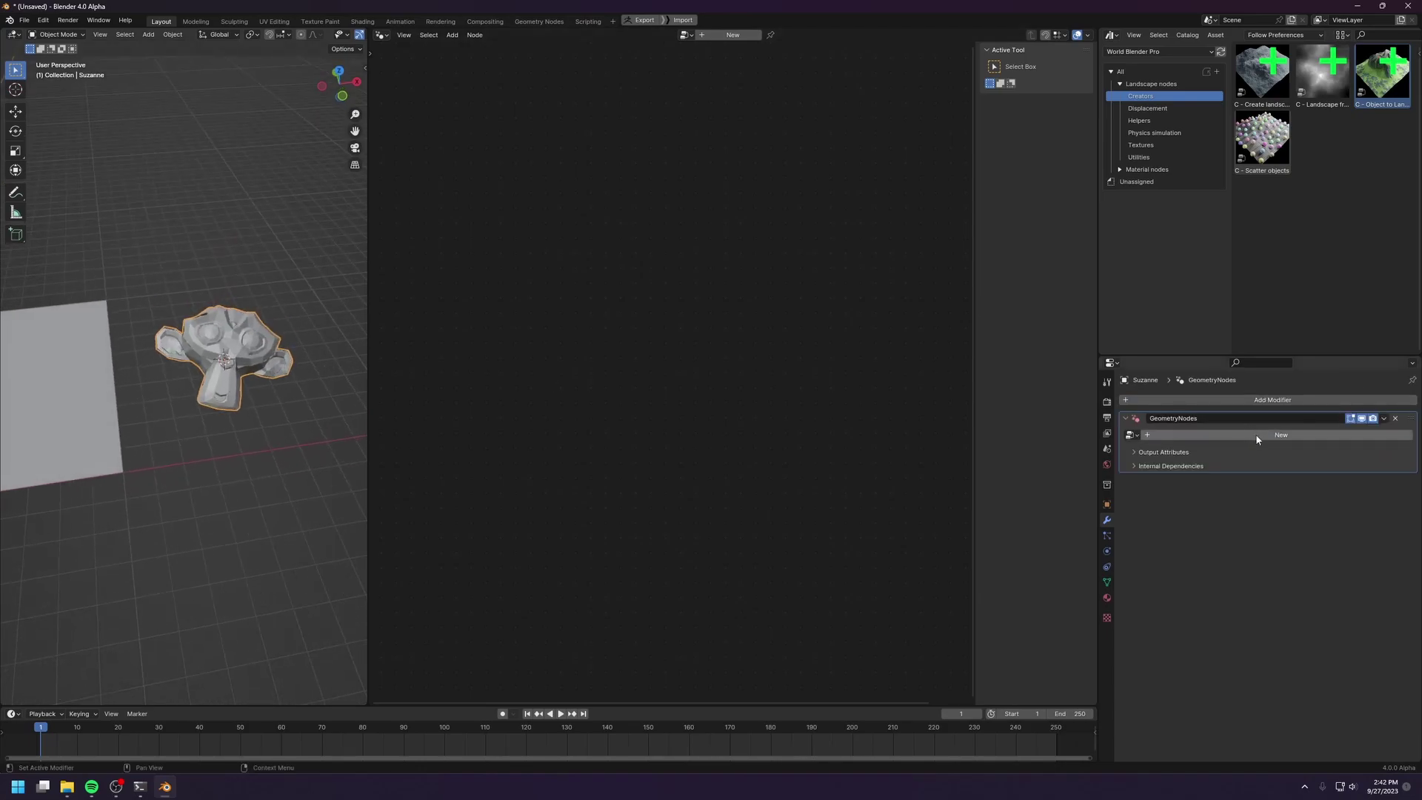
pyautogui.click(1256, 435)
# Step: Insert the Object to Landscape node between the monkey's Group Input and Group Output and line up the nodes
pyautogui.moveTo(1381, 74); pyautogui.dragTo(702, 372)
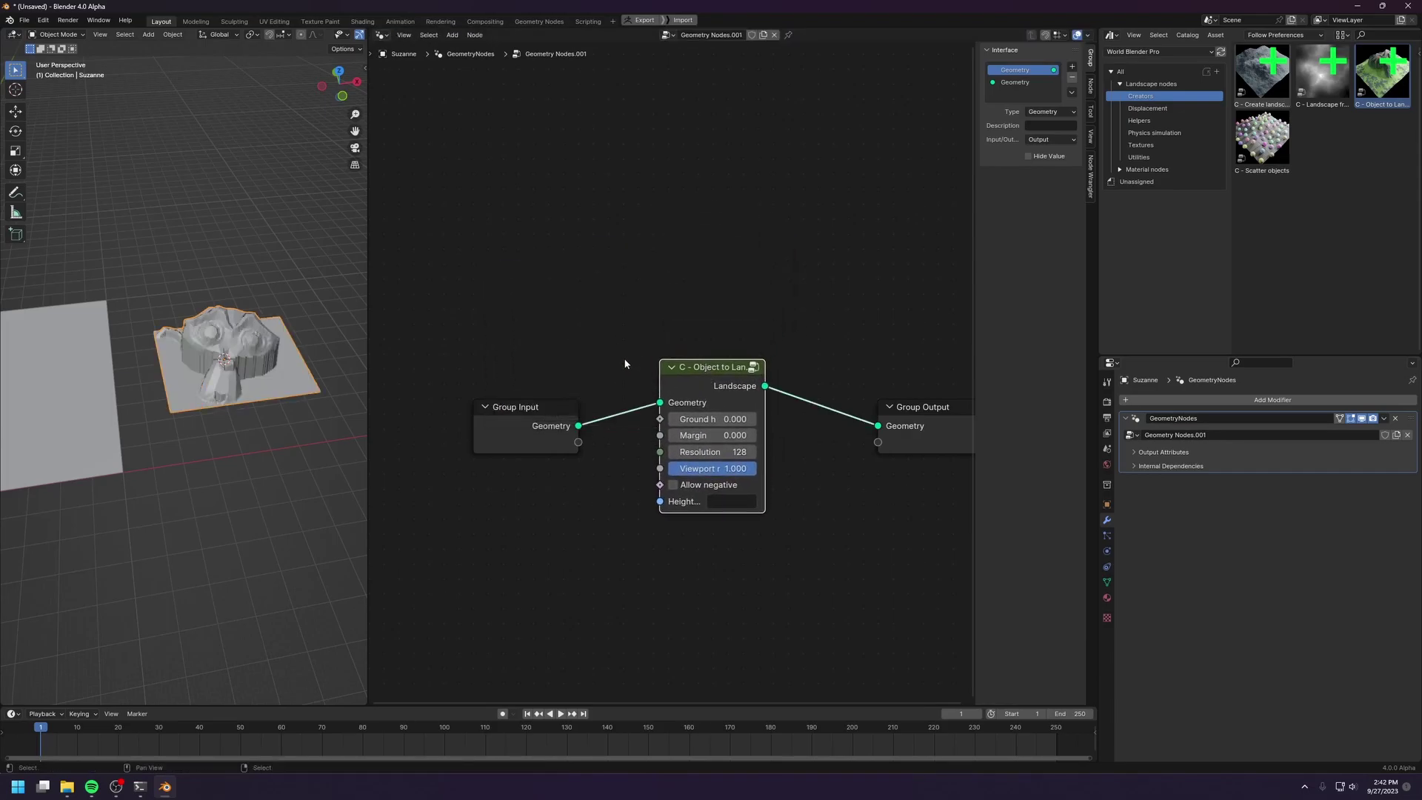
pyautogui.moveTo(585, 427); pyautogui.dragTo(580, 396)
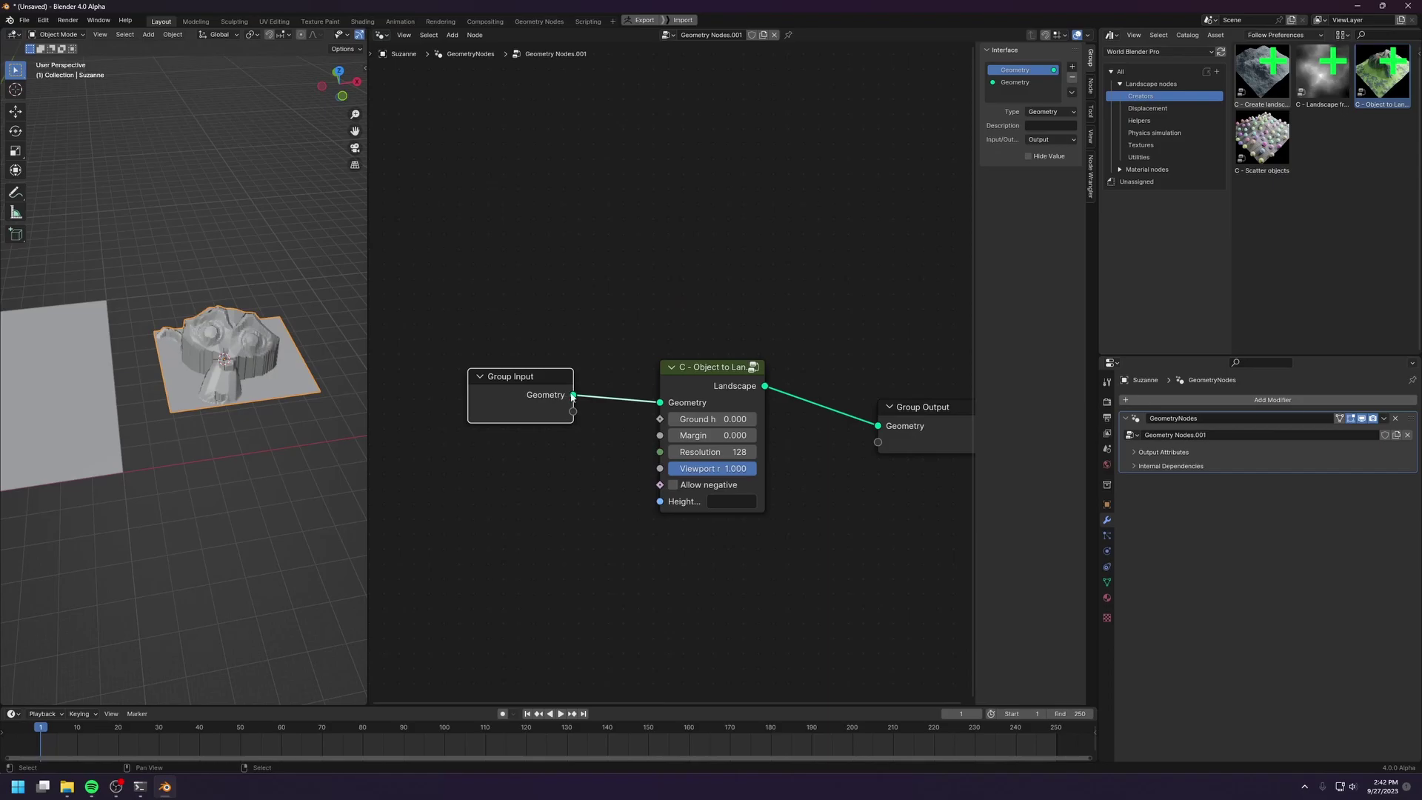
pyautogui.moveTo(664, 404); pyautogui.dragTo(635, 386)
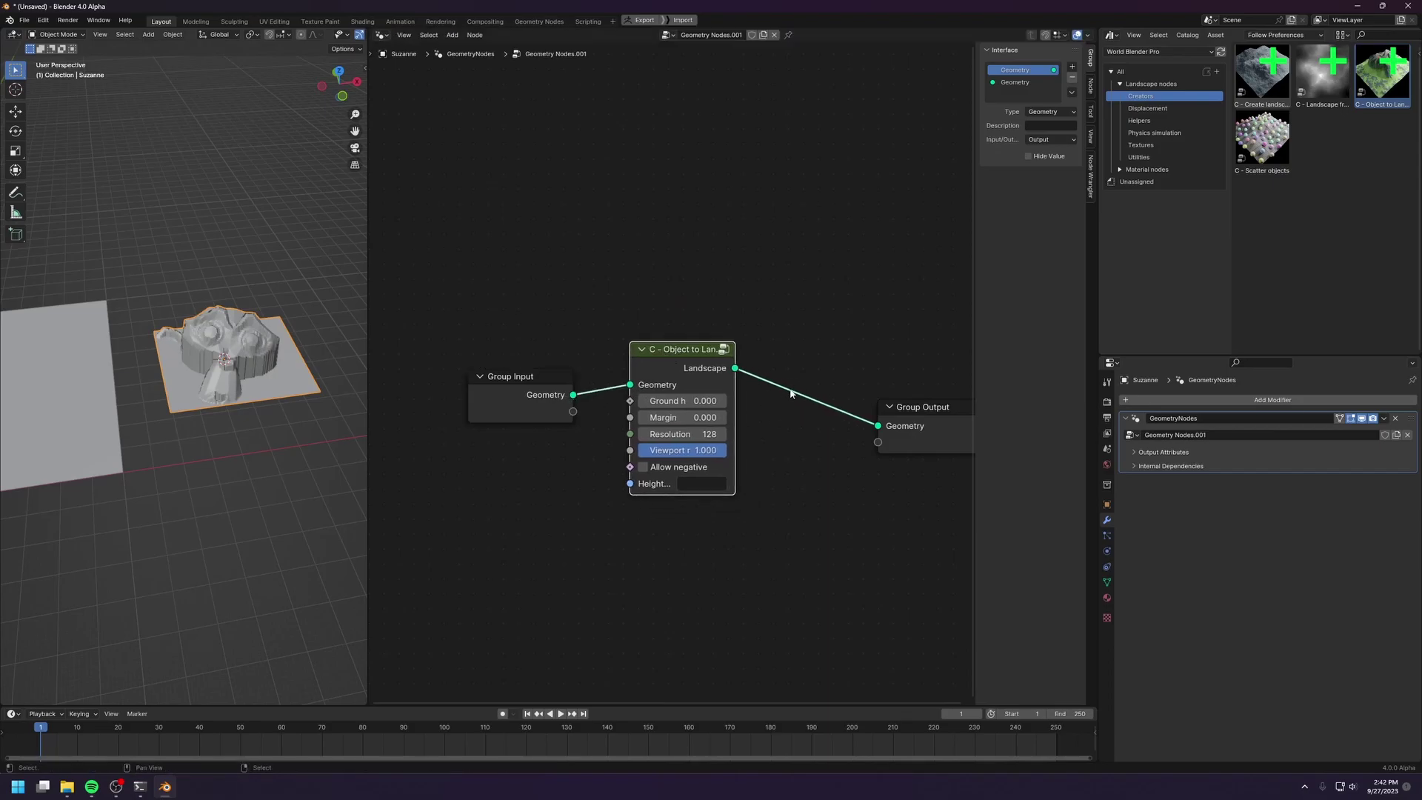
# Step: Set the Object to Landscape node's resolution to 121 and margin to 100.1, and try out its ground height
pyautogui.moveTo(135, 331); pyautogui.dragTo(145, 330, button='middle')
pyautogui.scroll(4, 157, 376)
pyautogui.moveTo(156, 379); pyautogui.dragTo(211, 366, button='middle')
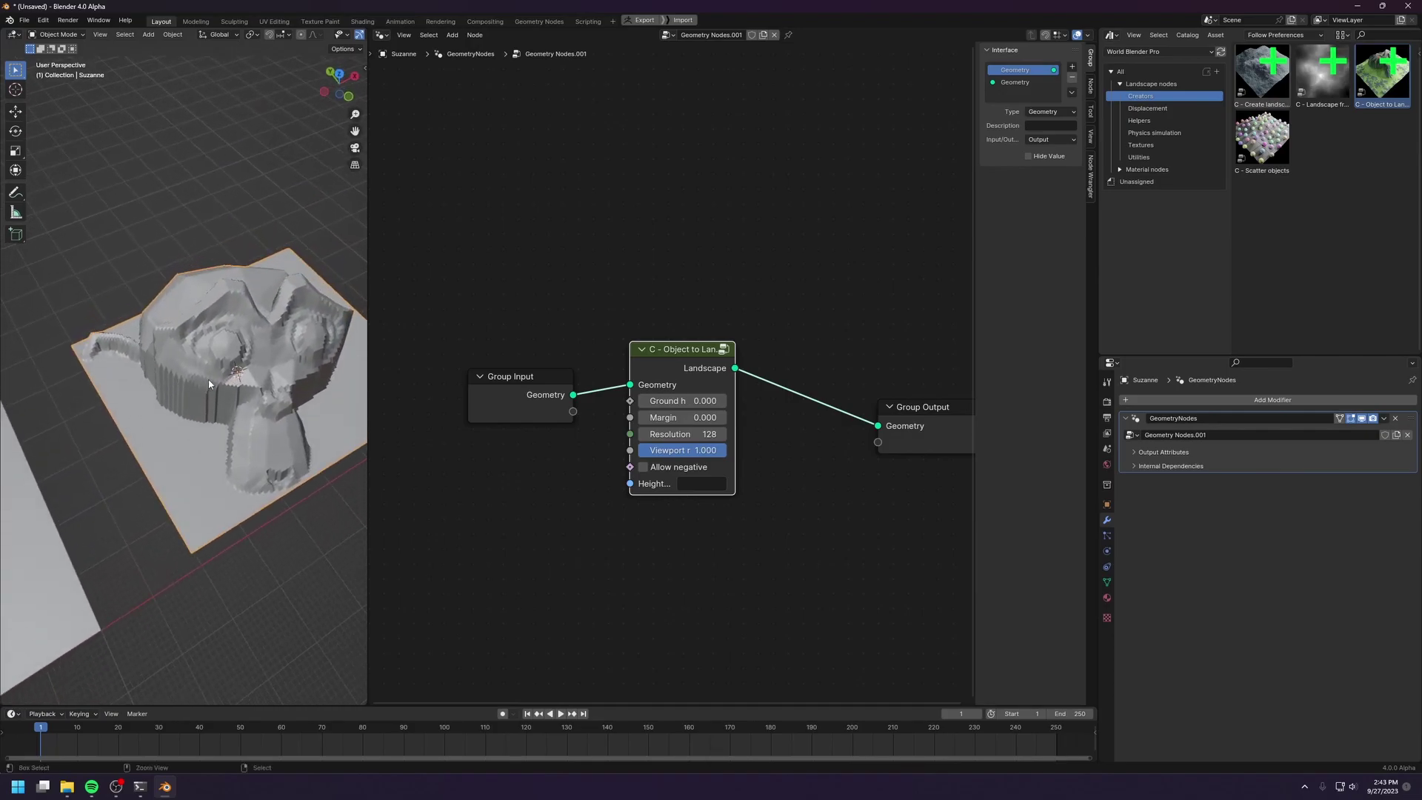
pyautogui.scroll(3, 211, 367)
pyautogui.scroll(-2, 275, 376)
pyautogui.moveTo(681, 434); pyautogui.dragTo(770, 417)
pyautogui.moveTo(681, 401); pyautogui.dragTo(644, 401)
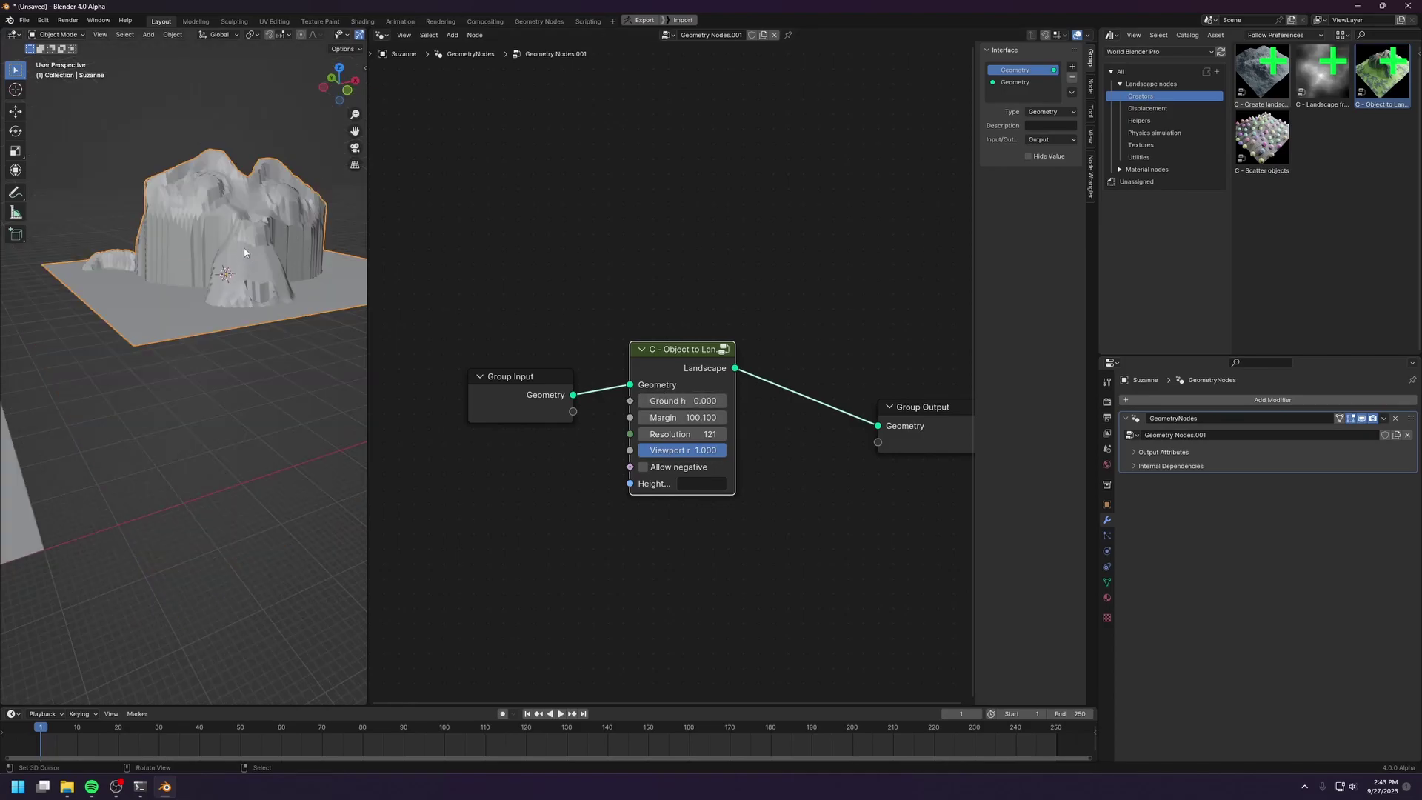
# Step: Delete the monkey landscape and make the flat landscape the active object again
pyautogui.press('Delete')
pyautogui.keyDown('shift'); pyautogui.moveTo(101, 227); pyautogui.dragTo(204, 193, button='middle'); pyautogui.keyUp('shift')
pyautogui.rightClick(51, 393)
pyautogui.keyDown('shift'); pyautogui.moveTo(114, 378); pyautogui.dragTo(209, 393, button='middle'); pyautogui.keyUp('shift')
pyautogui.scroll(-4, 92, 354)
pyautogui.scroll(-2, 176, 372)
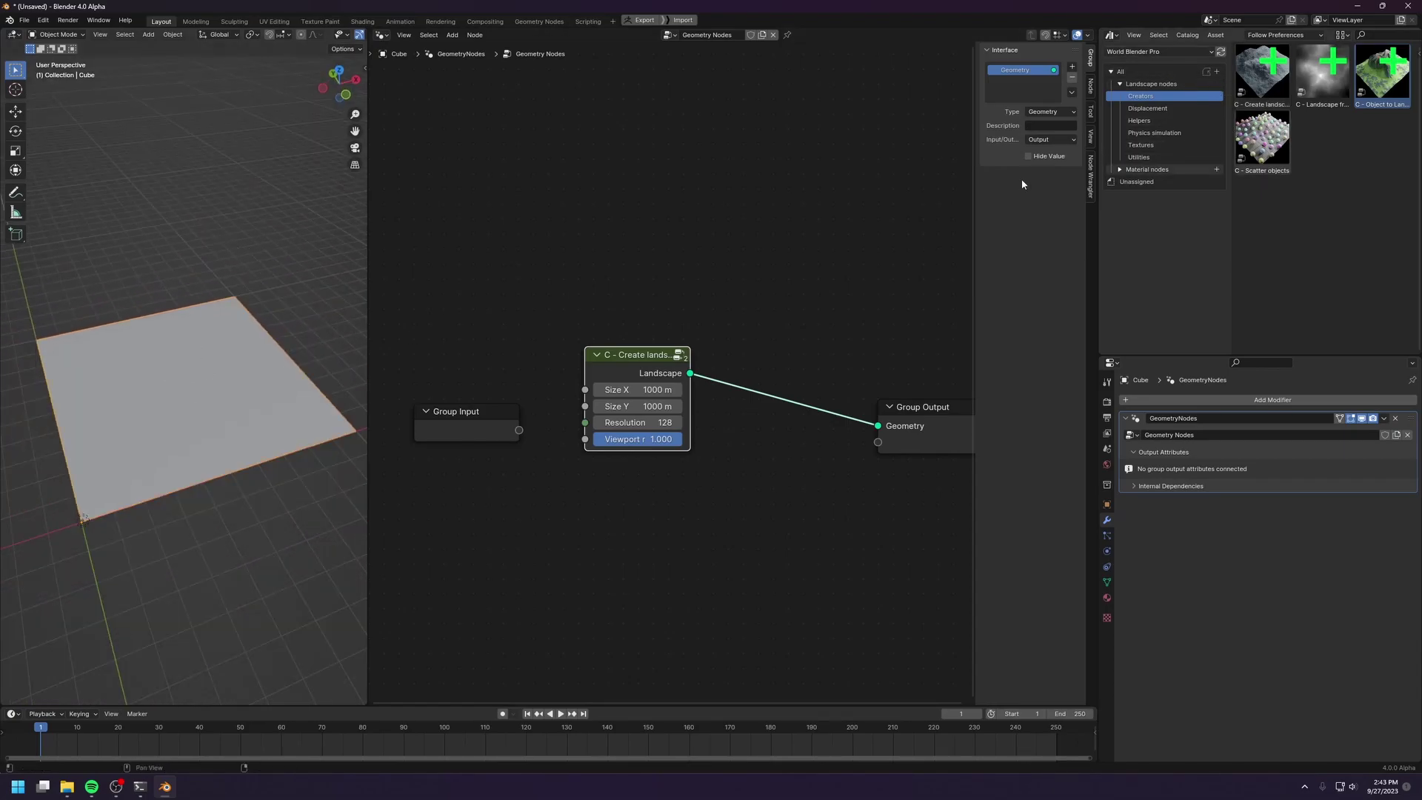
# Step: Insert the Crack displacement node from the Displacement catalog between Create landscape and Group Output
pyautogui.moveTo(207, 286); pyautogui.dragTo(202, 298, button='middle')
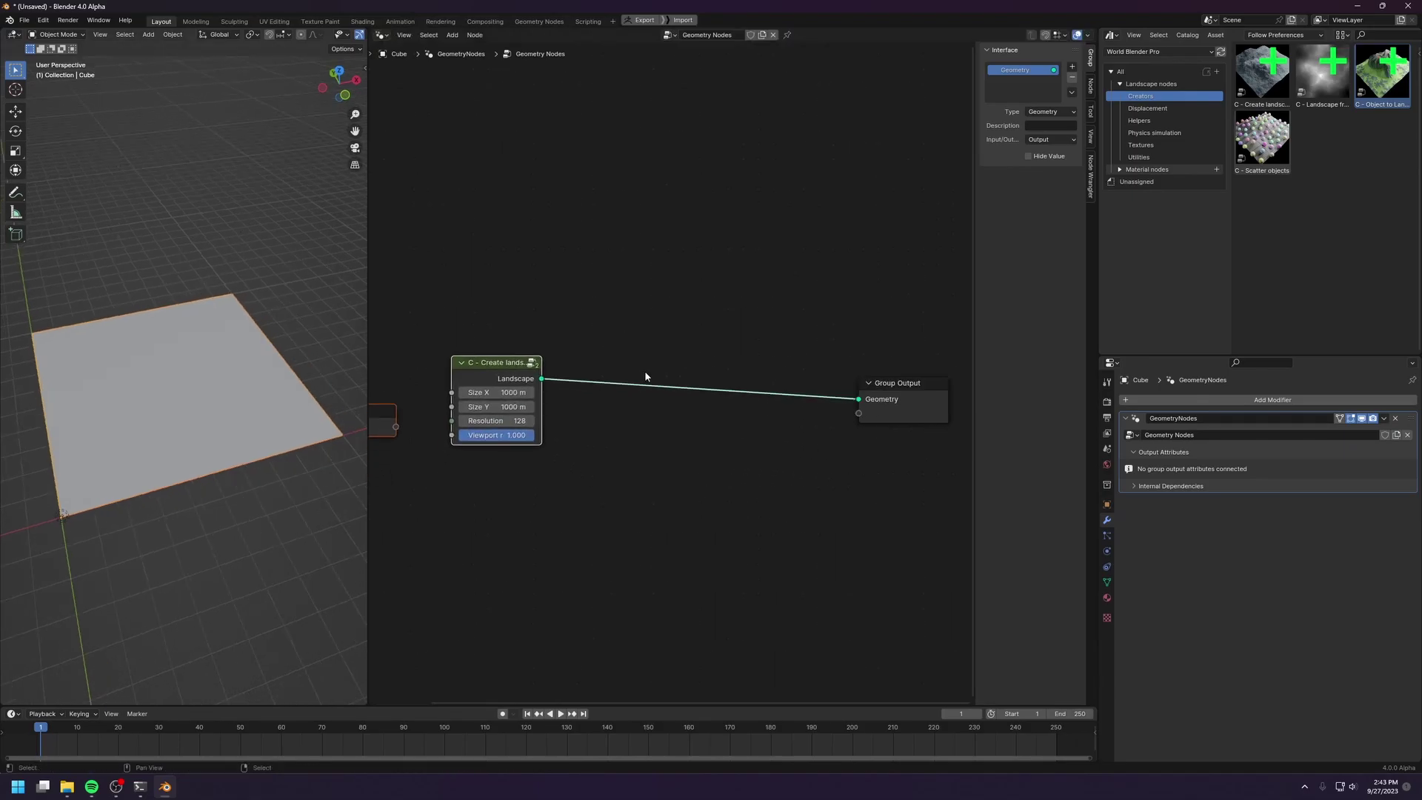
pyautogui.click(645, 373)
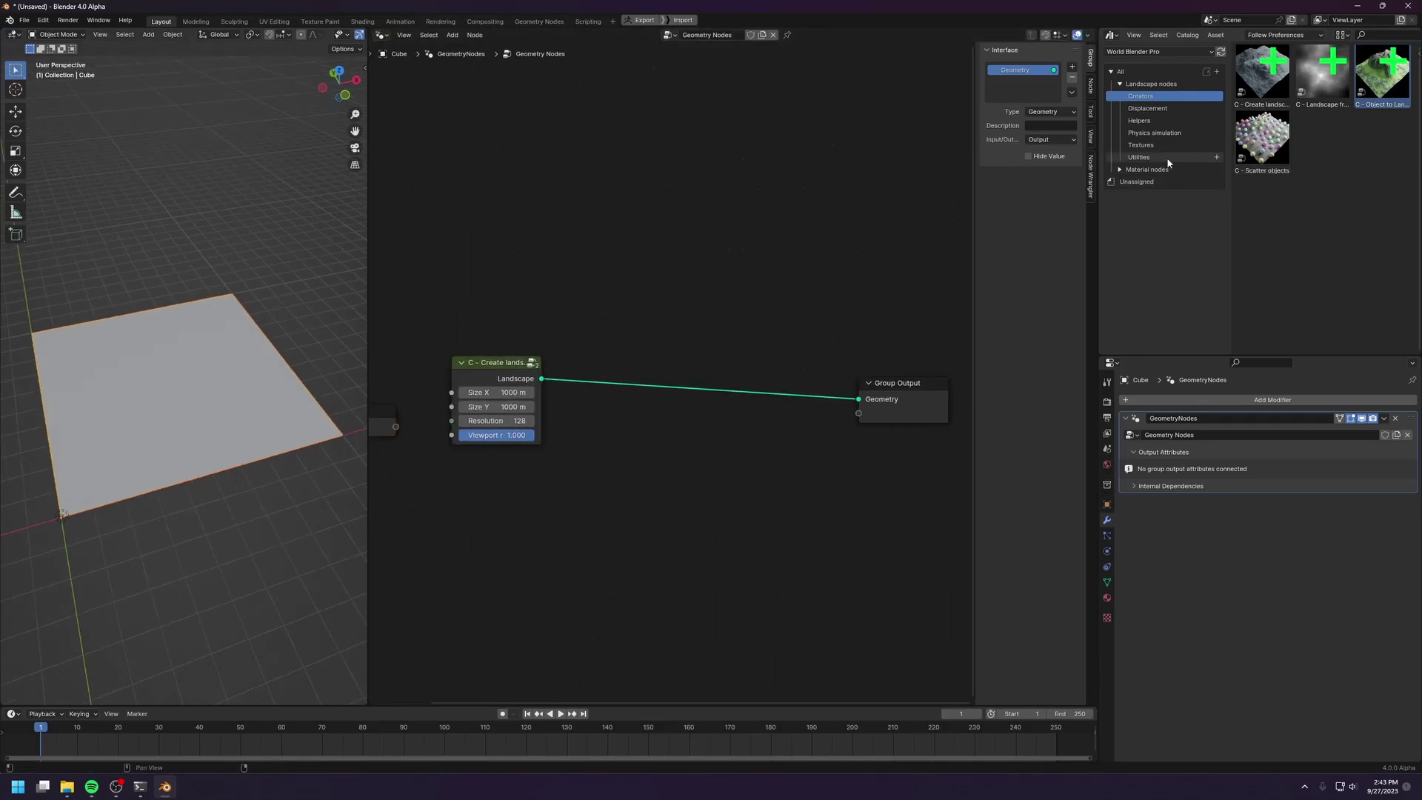
pyautogui.click(1147, 108)
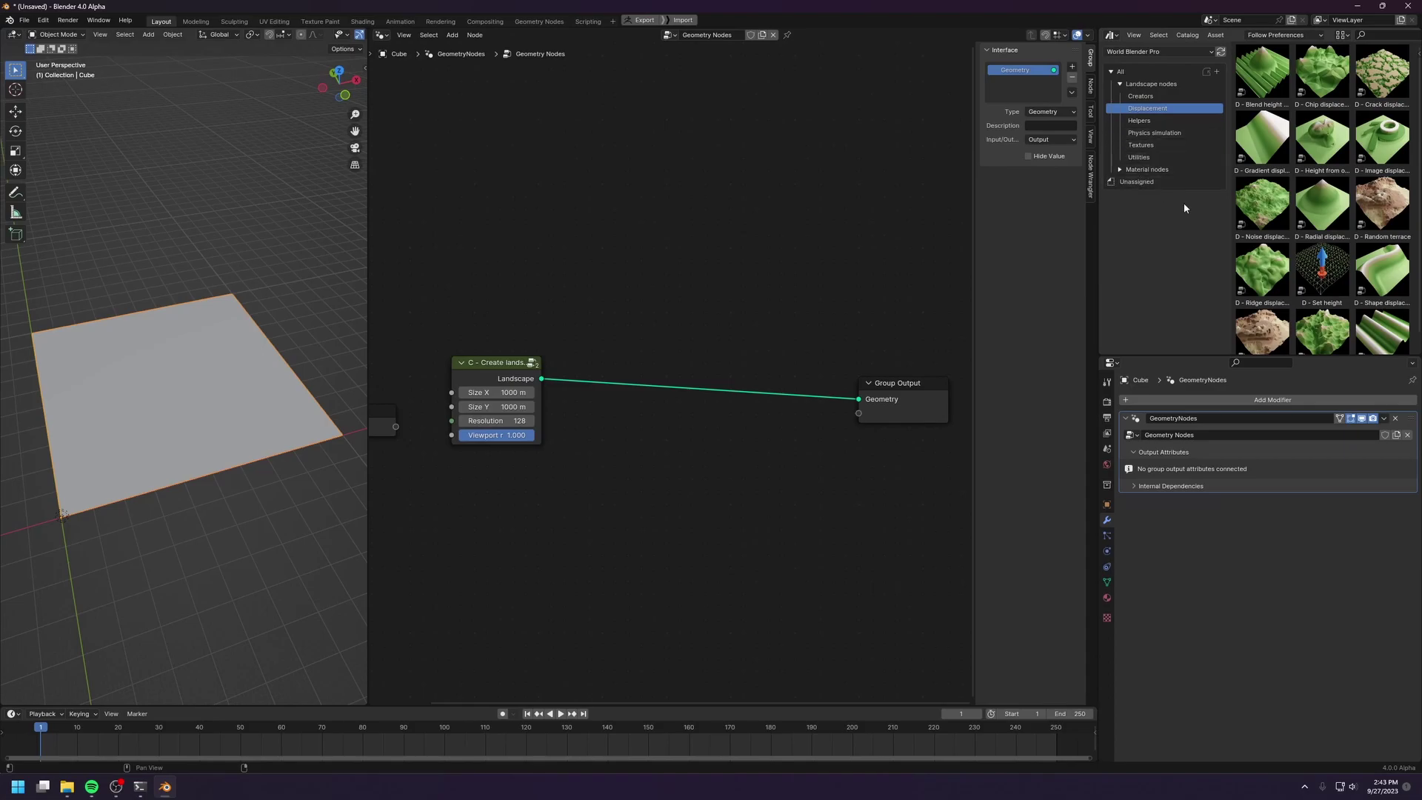
pyautogui.moveTo(1381, 74); pyautogui.dragTo(713, 322)
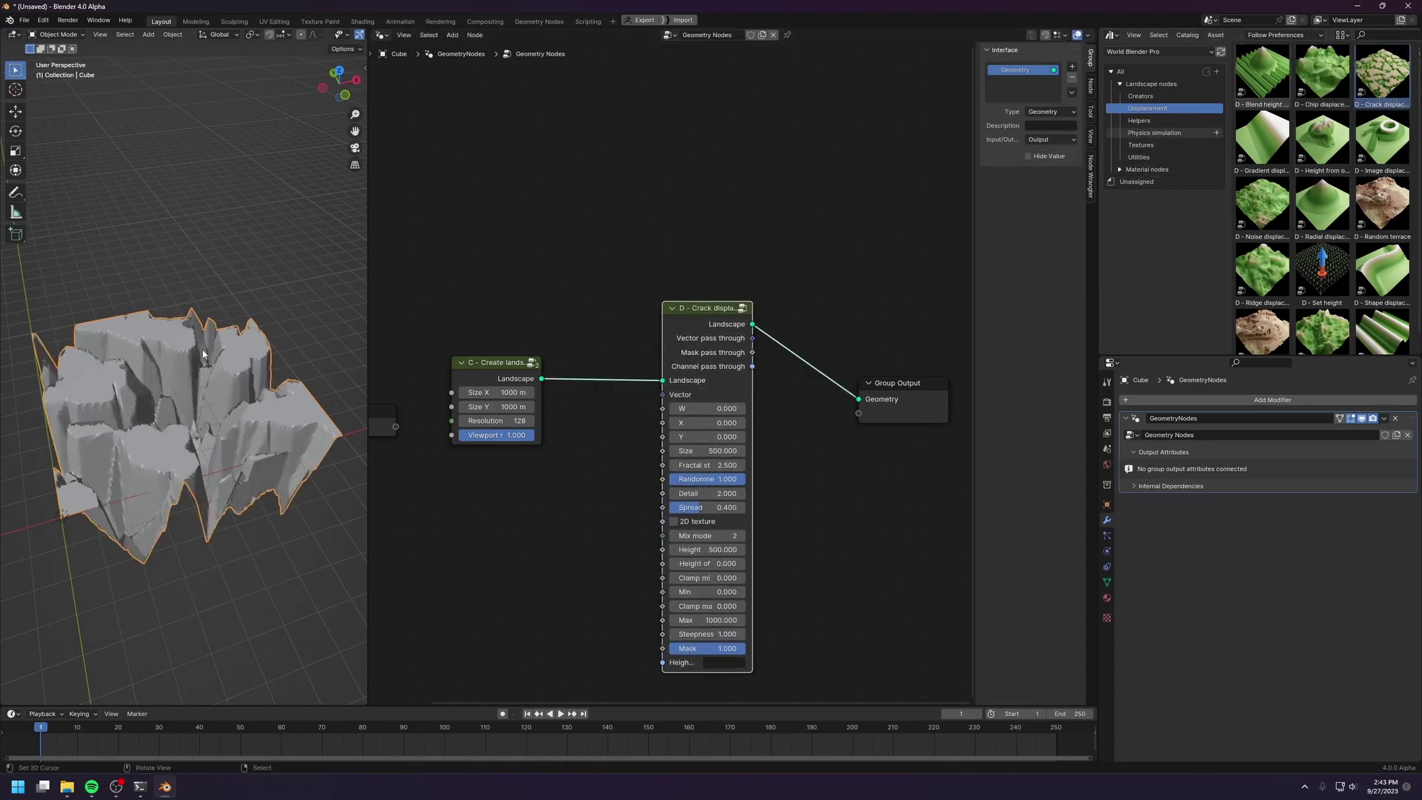
# Step: Reduce the Crack displacement node's height to 142.8 and inspect the cracked terrain from several angles
pyautogui.moveTo(715, 549); pyautogui.dragTo(615, 549)
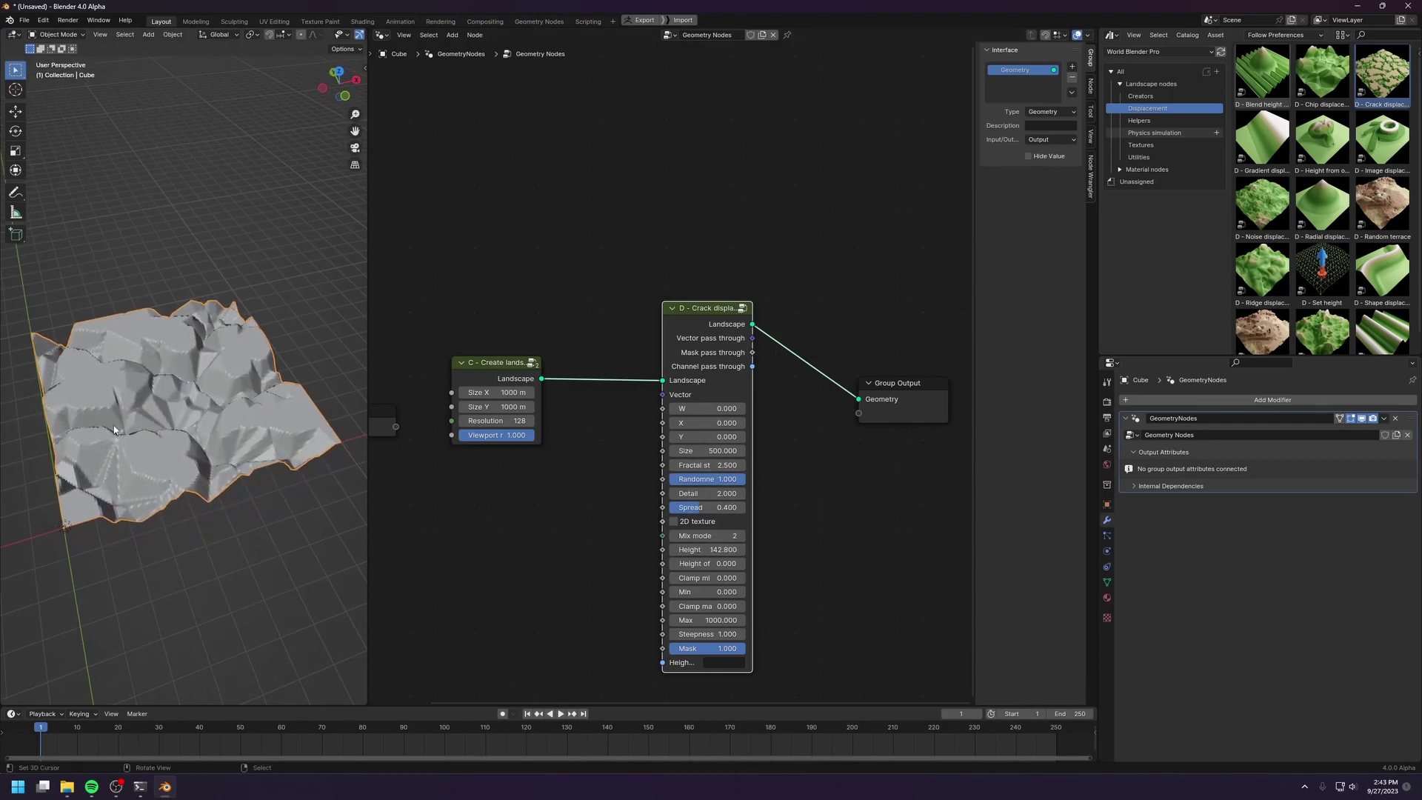
pyautogui.moveTo(115, 429); pyautogui.dragTo(340, 414, button='middle')
pyautogui.moveTo(160, 415); pyautogui.dragTo(148, 320, button='middle')
pyautogui.moveTo(111, 237); pyautogui.dragTo(103, 332, button='middle')
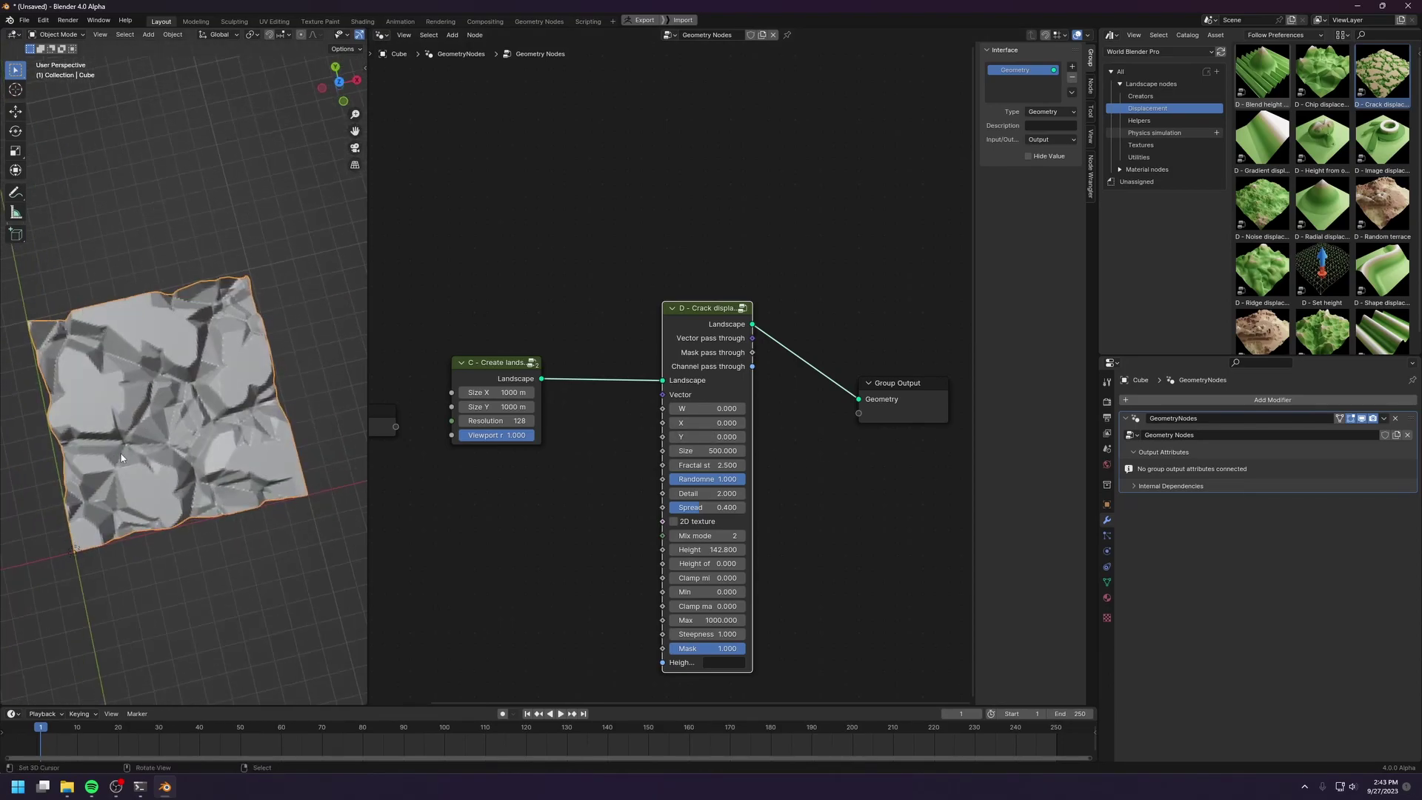
# Step: Set the Crack displacement node's detail to 6 and inspect the finer cracks from several angles
pyautogui.moveTo(121, 457); pyautogui.dragTo(93, 392, button='middle')
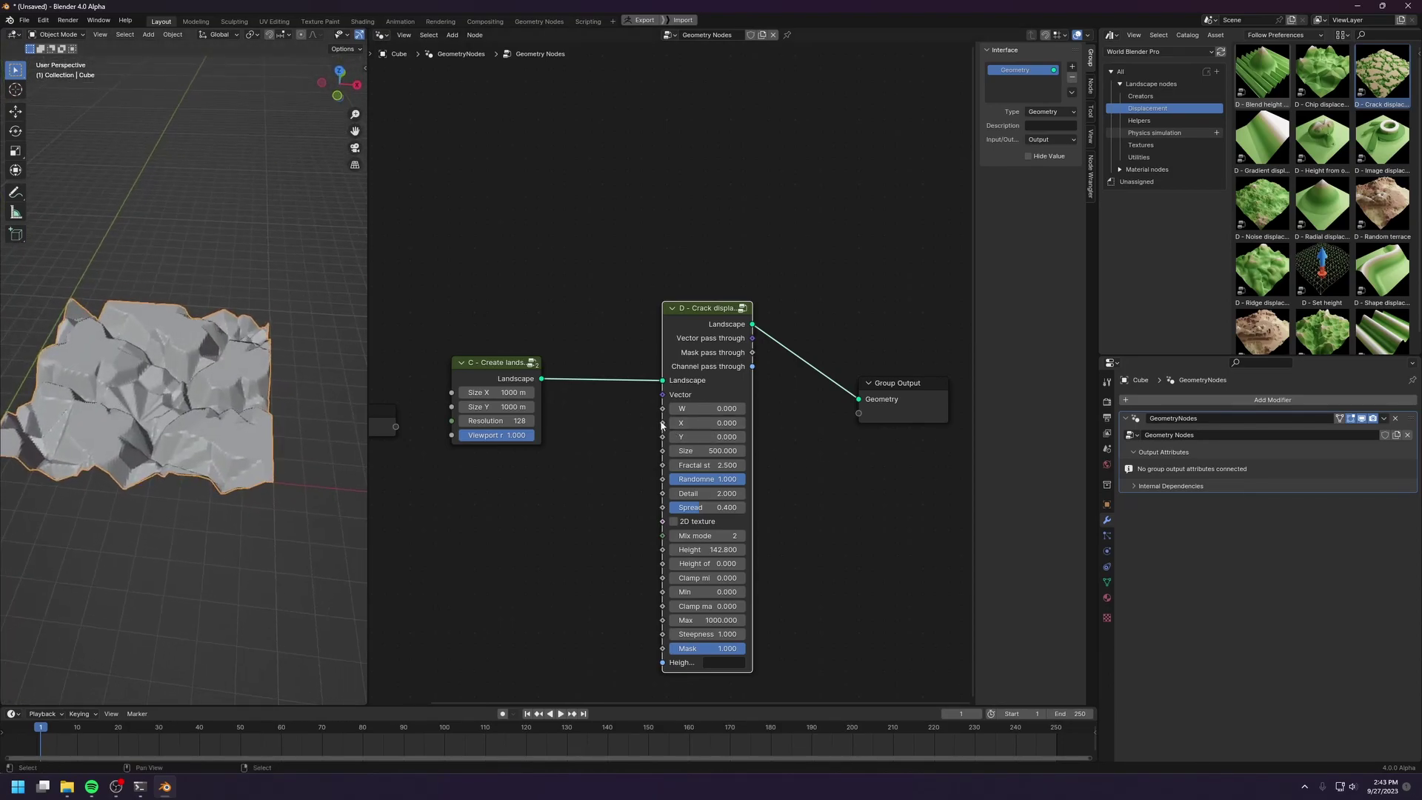
pyautogui.click(707, 493)
pyautogui.write('6')
pyautogui.press('Return')
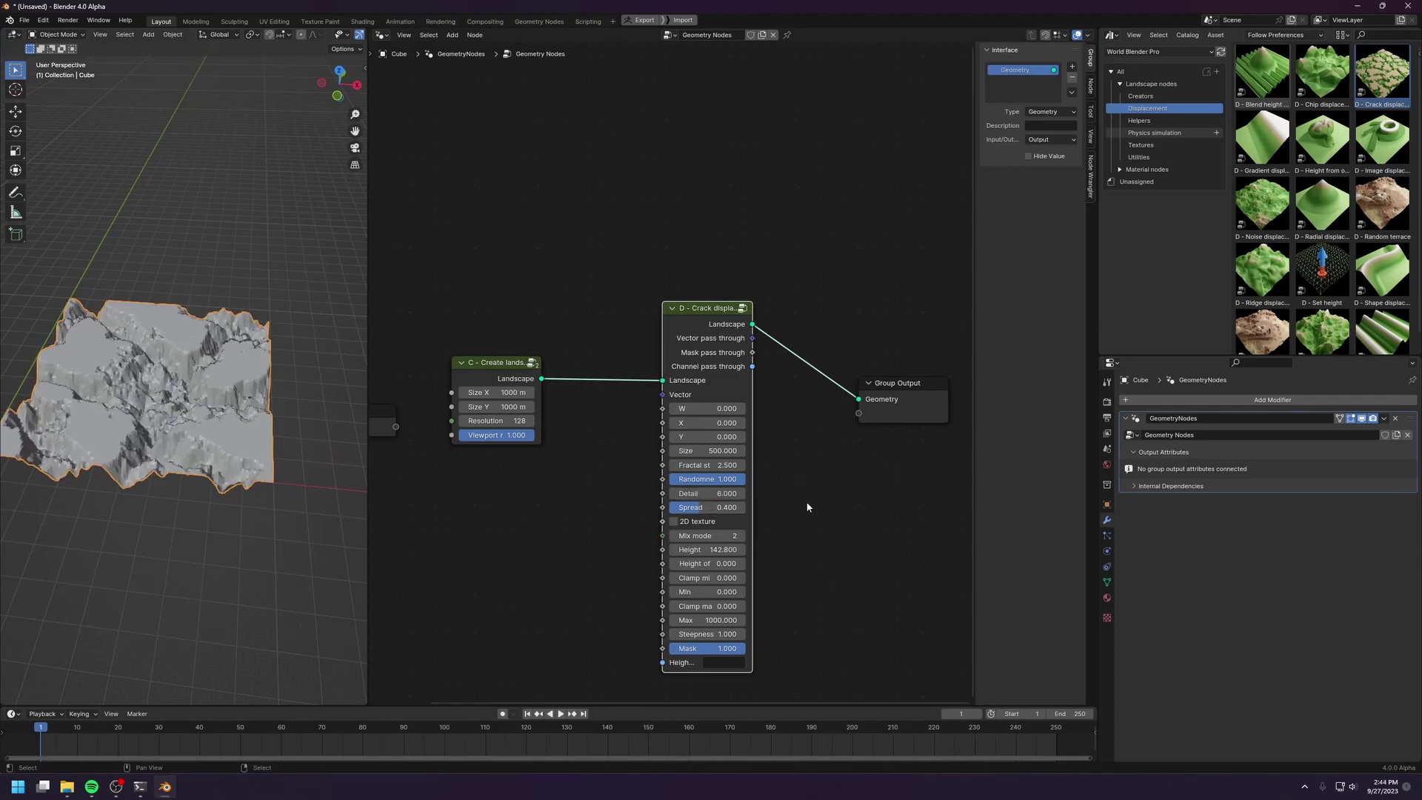
pyautogui.moveTo(153, 379); pyautogui.dragTo(164, 404, button='middle')
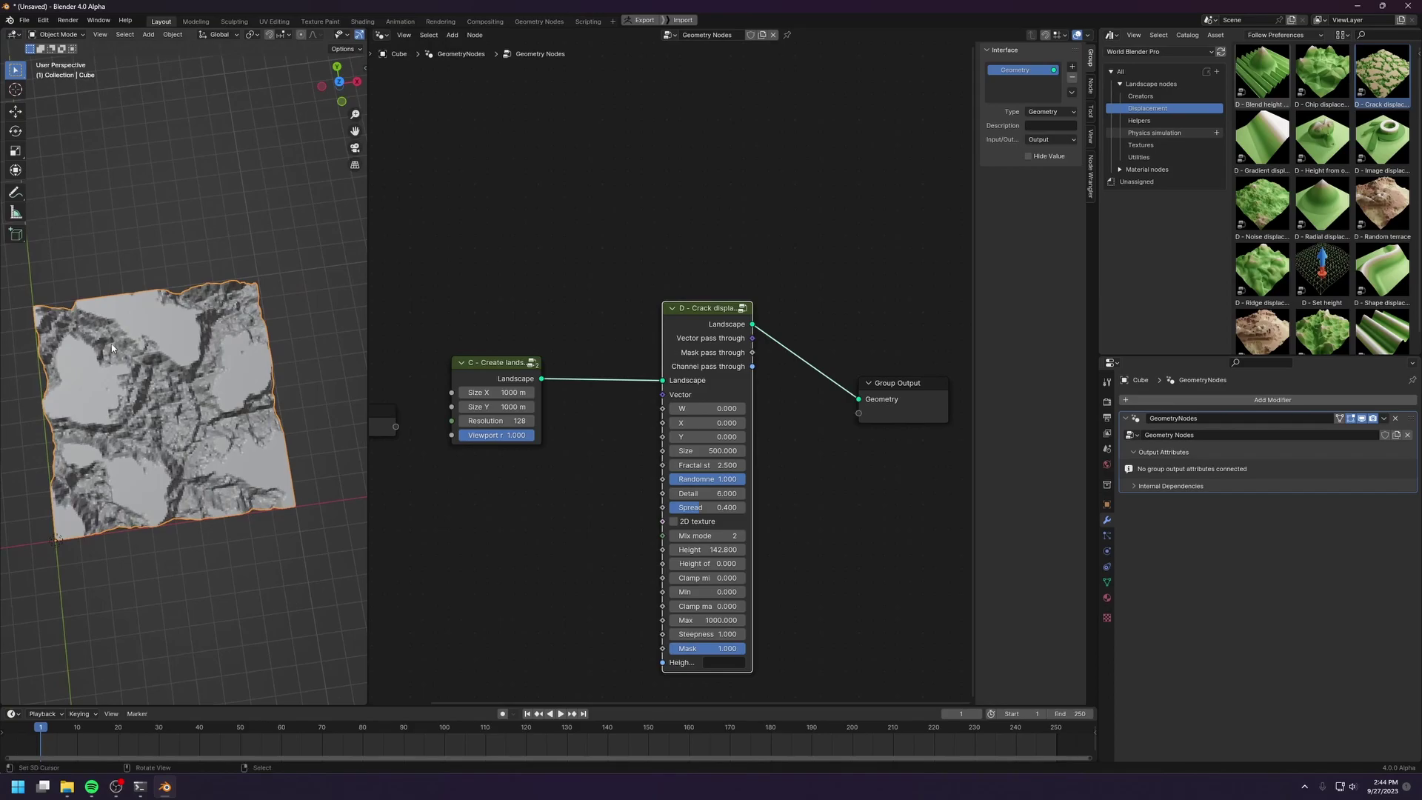
pyautogui.moveTo(111, 348); pyautogui.dragTo(196, 408, button='middle')
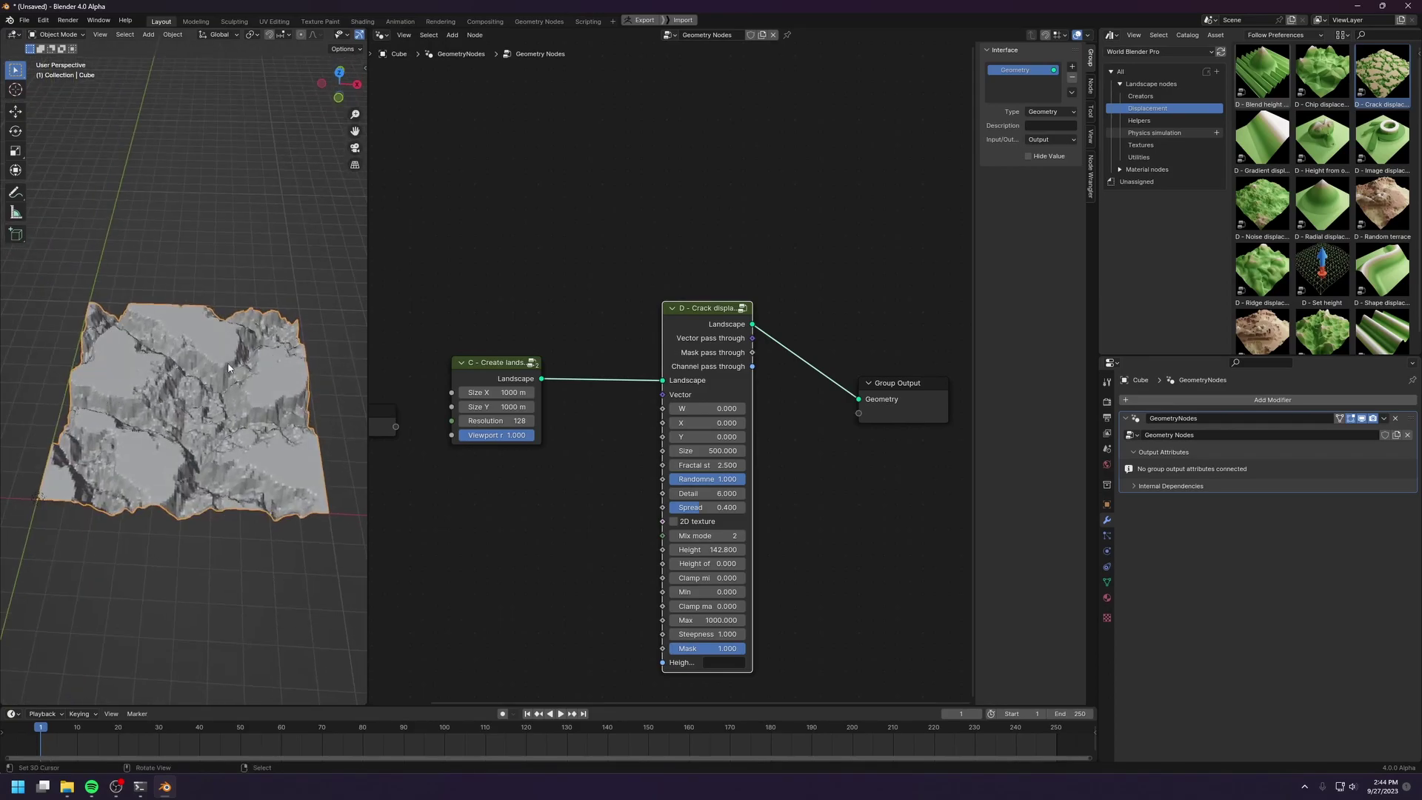
# Step: Replace the Crack displacement node with the Shape displacement node between Create landscape and Group Output
pyautogui.hotkey('ctrl', 'x')
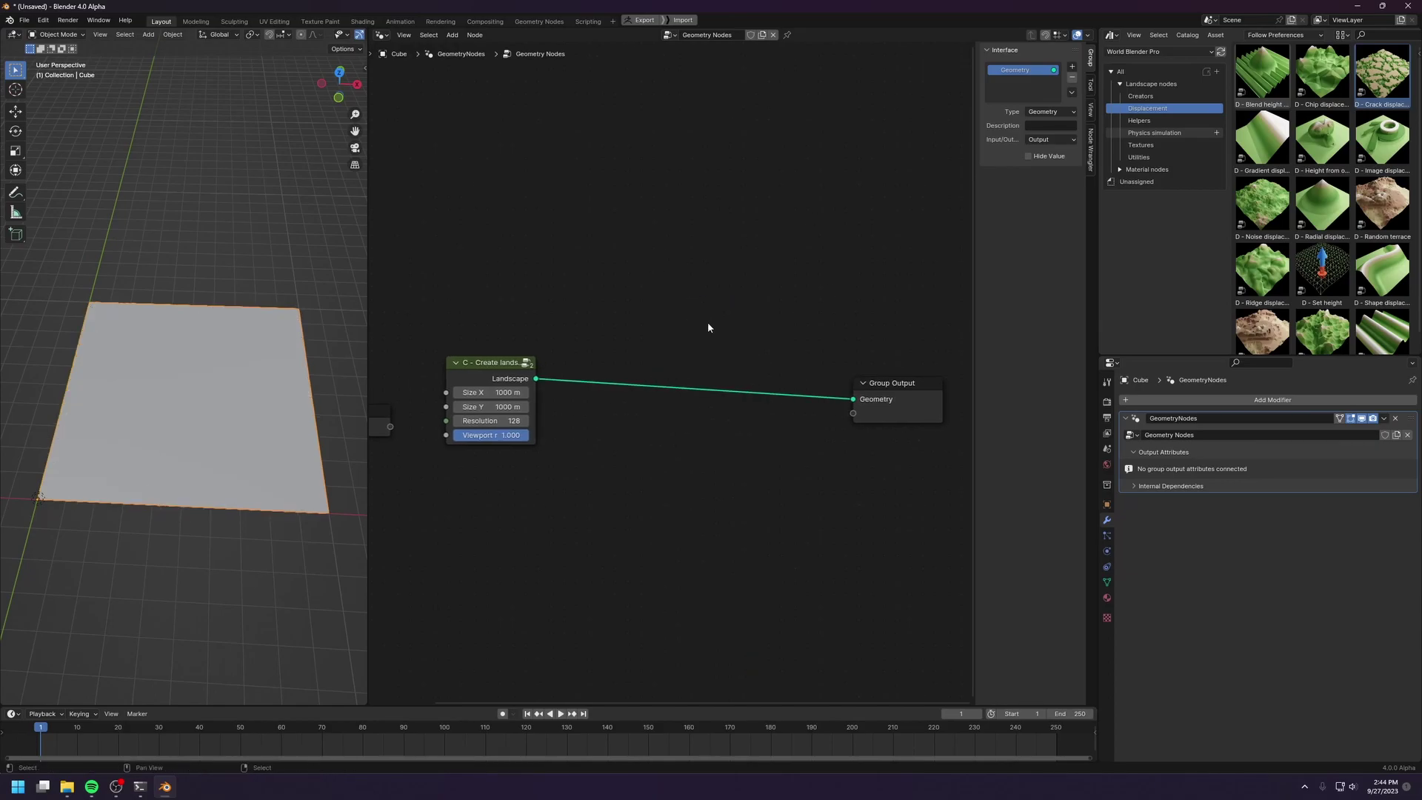
pyautogui.scroll(-1, 1290, 289)
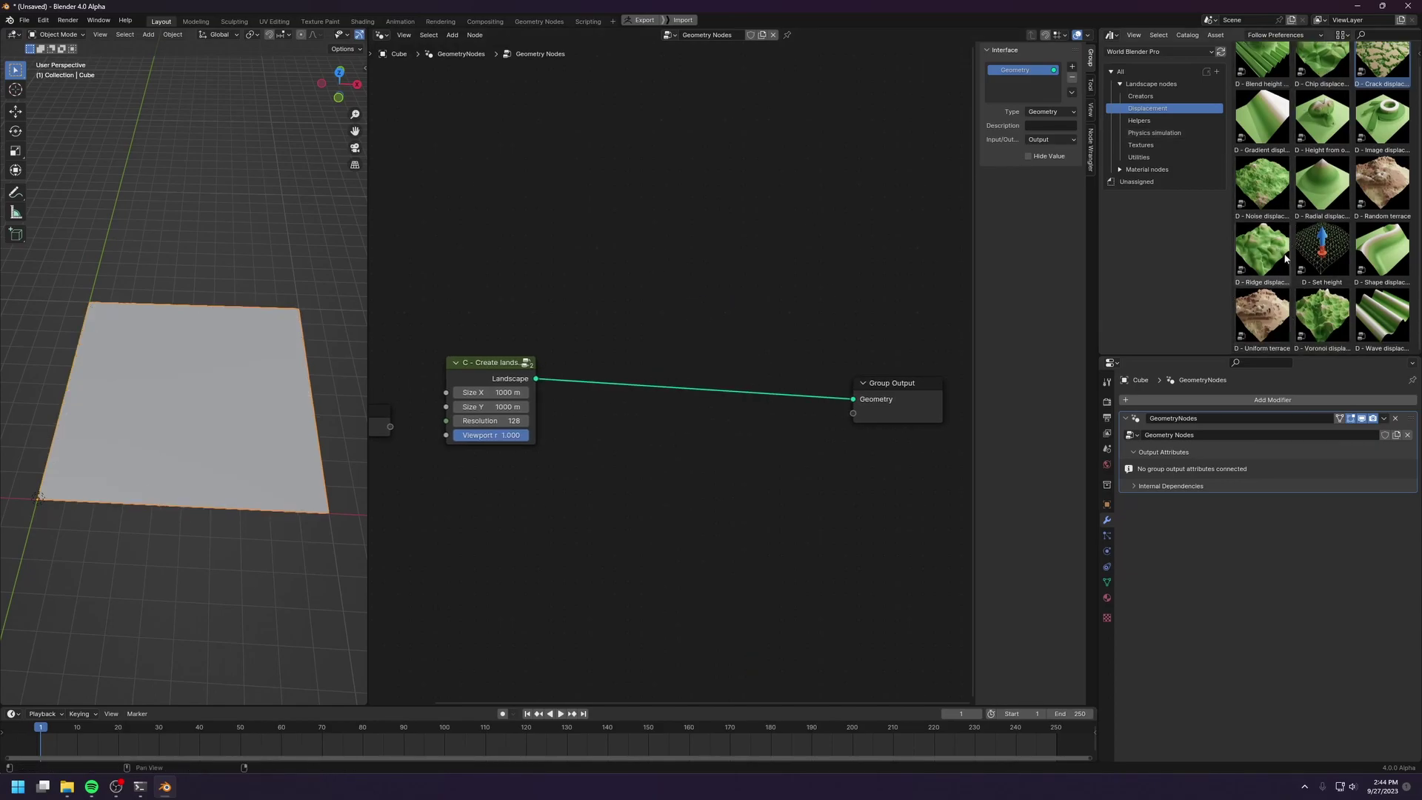
pyautogui.moveTo(1381, 261); pyautogui.dragTo(730, 229)
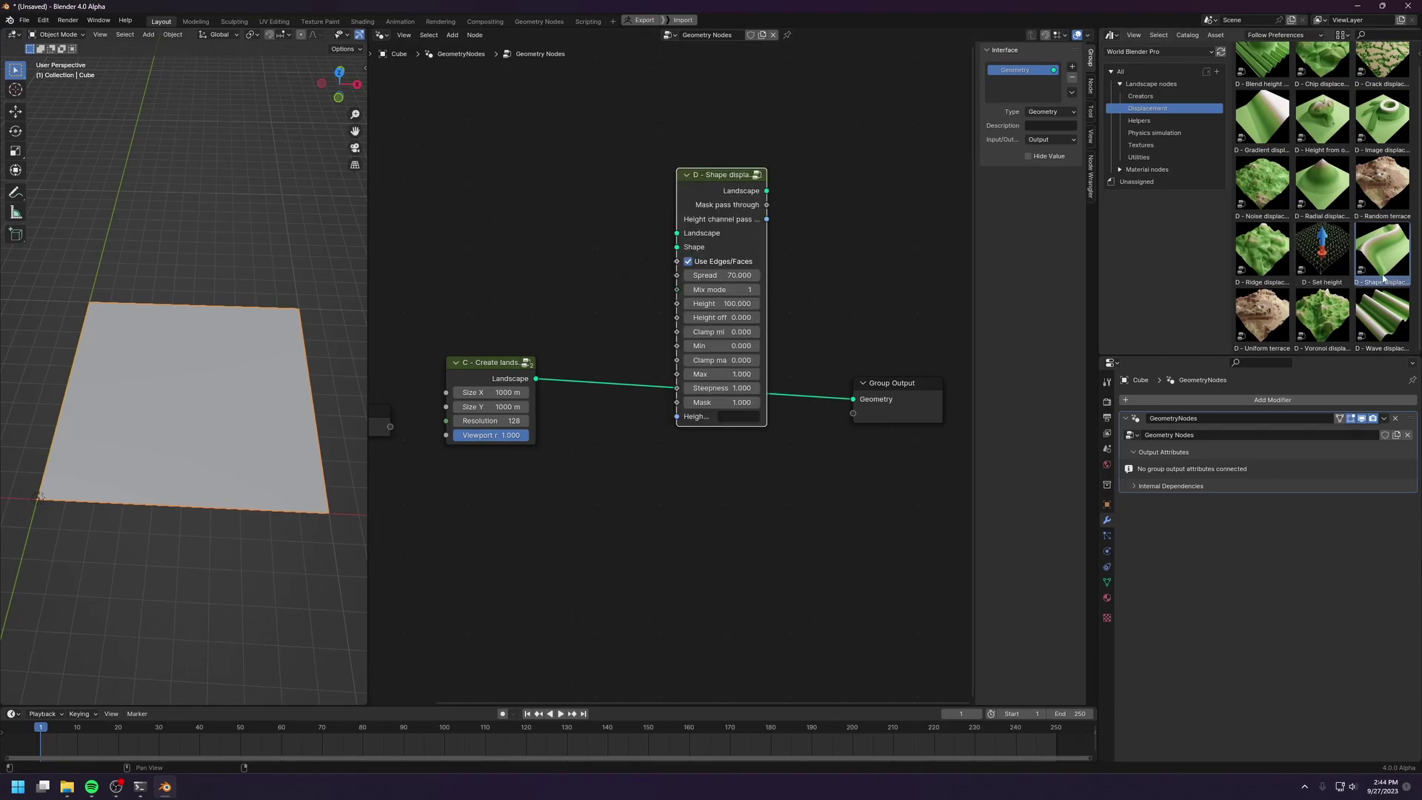
pyautogui.moveTo(742, 204); pyautogui.dragTo(716, 347)
# Step: Add a Bezier curve over the landscape and scale it up until it spans most of the terrain's width
pyautogui.scroll(-1, 190, 354)
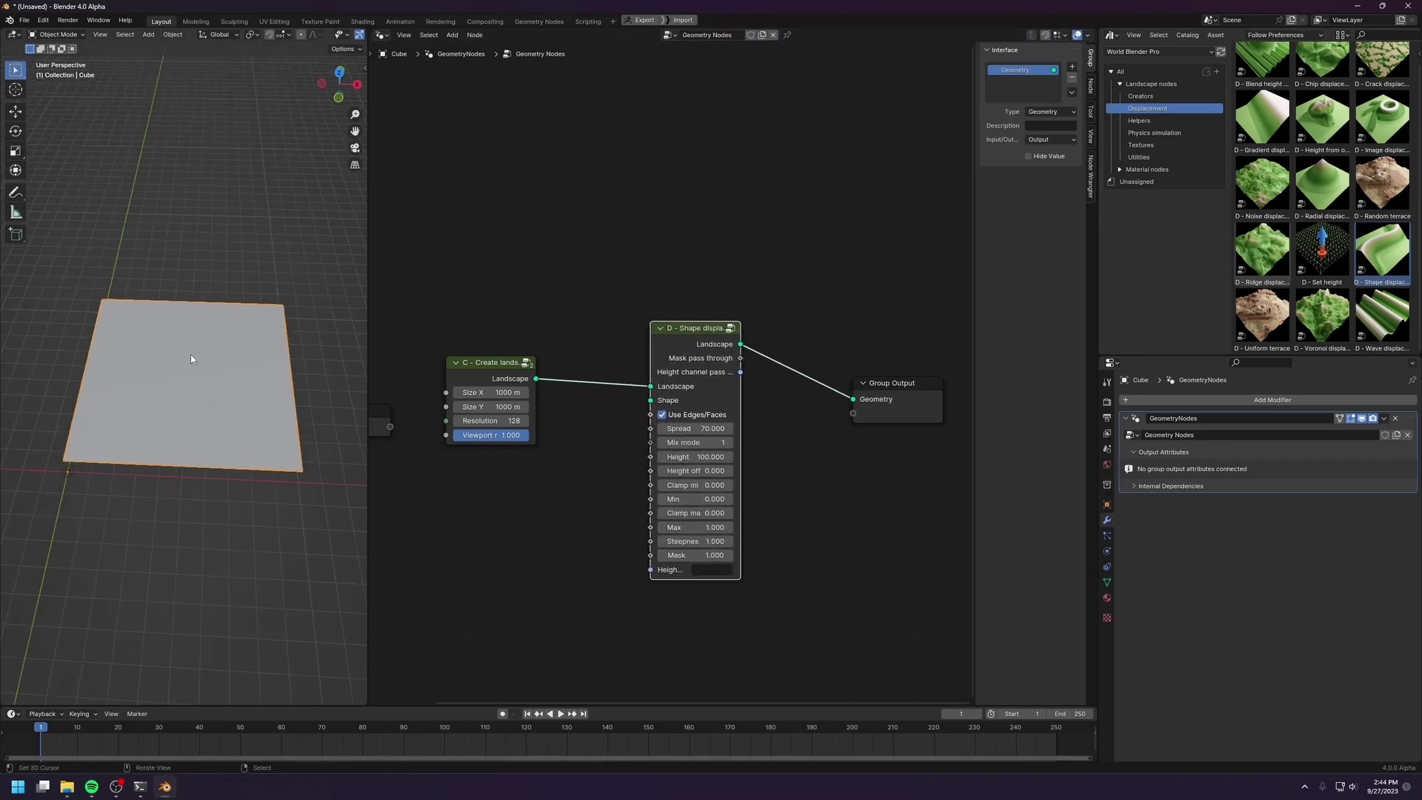
pyautogui.moveTo(190, 354); pyautogui.dragTo(194, 400, button='middle')
pyautogui.hotkey('shift', 'a')
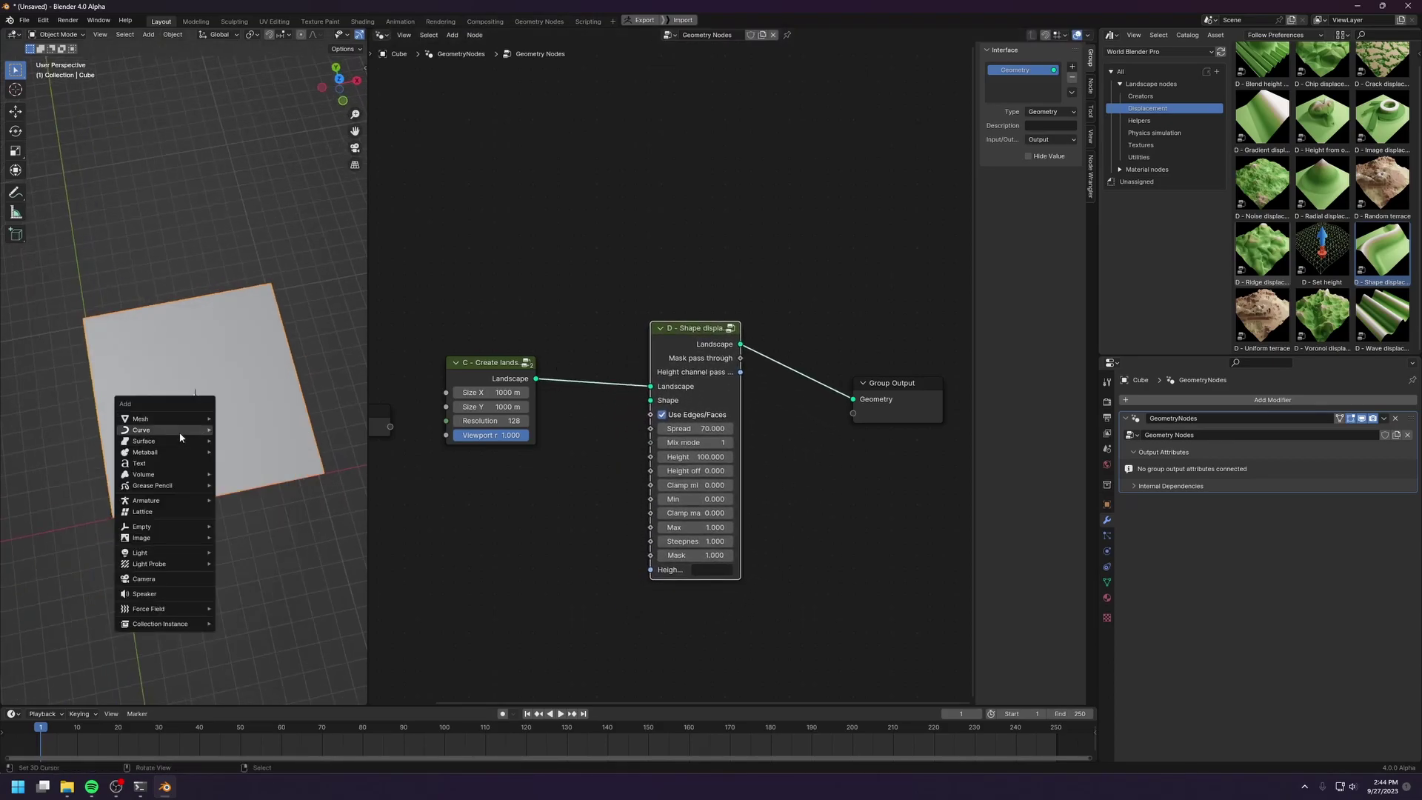
pyautogui.moveTo(180, 437)
pyautogui.click(259, 102)
pyautogui.press('s')
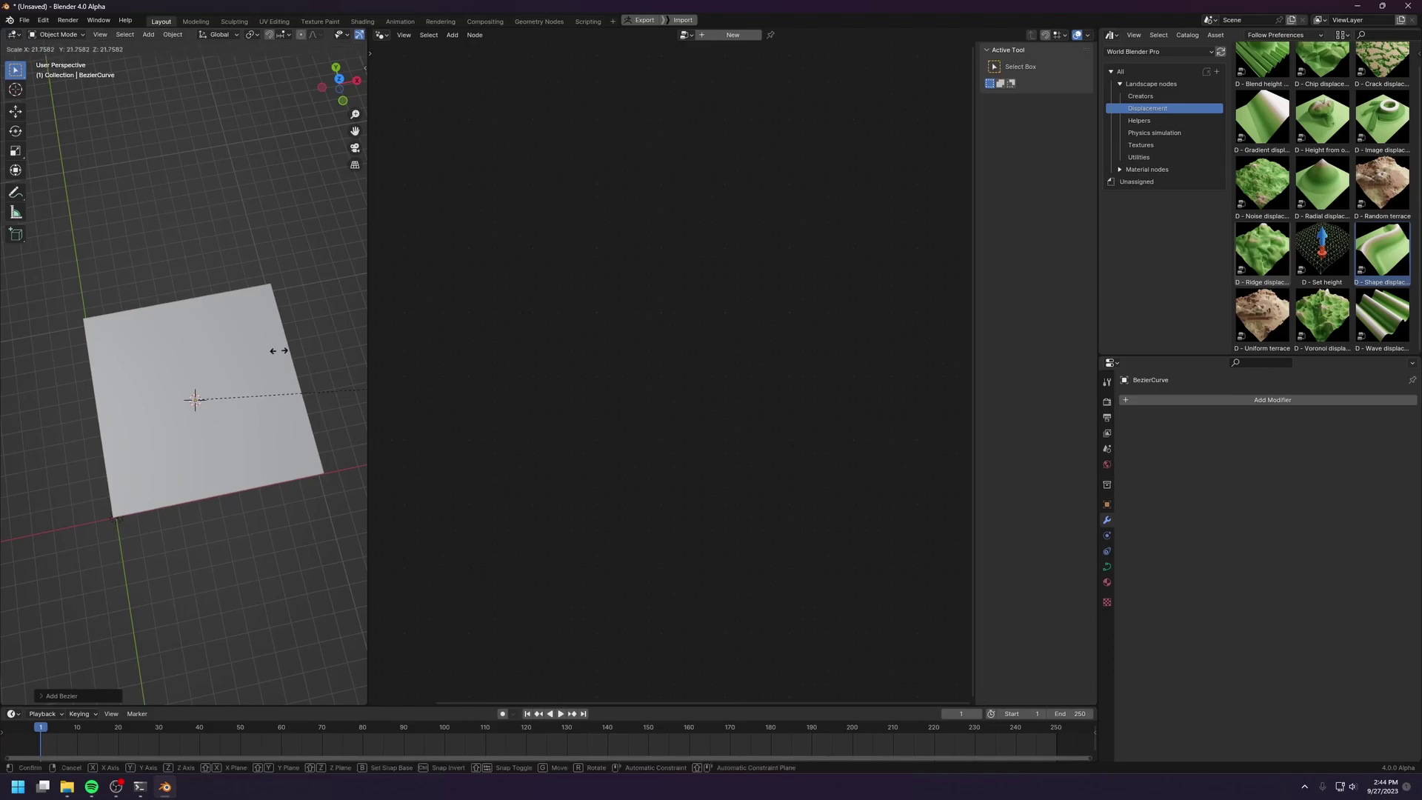
pyautogui.click(257, 357)
pyautogui.press('s')
pyautogui.click(141, 349)
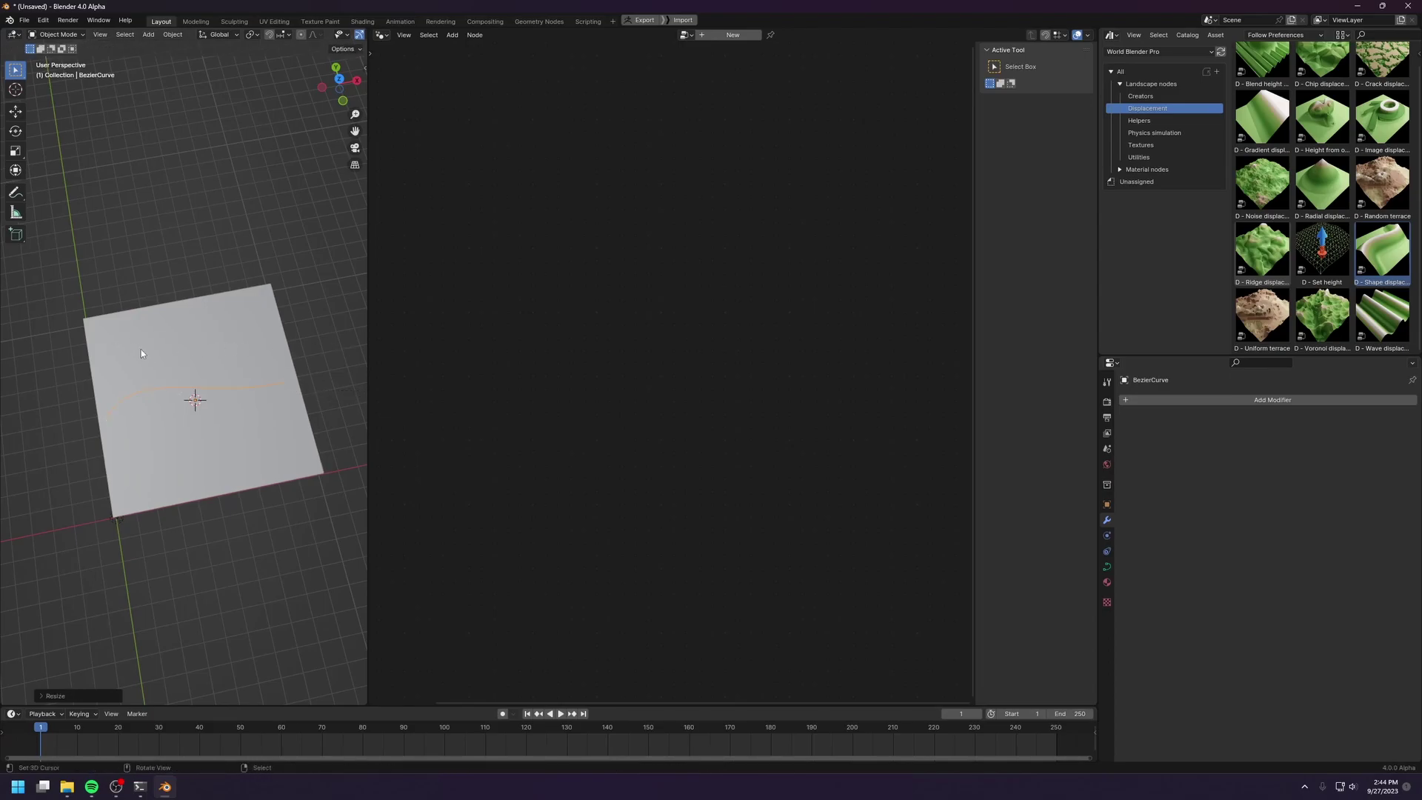
# Step: Make the landscape active again and bring the Bezier curve into its node tree as an Object Info node set to Relative
pyautogui.click(220, 425)
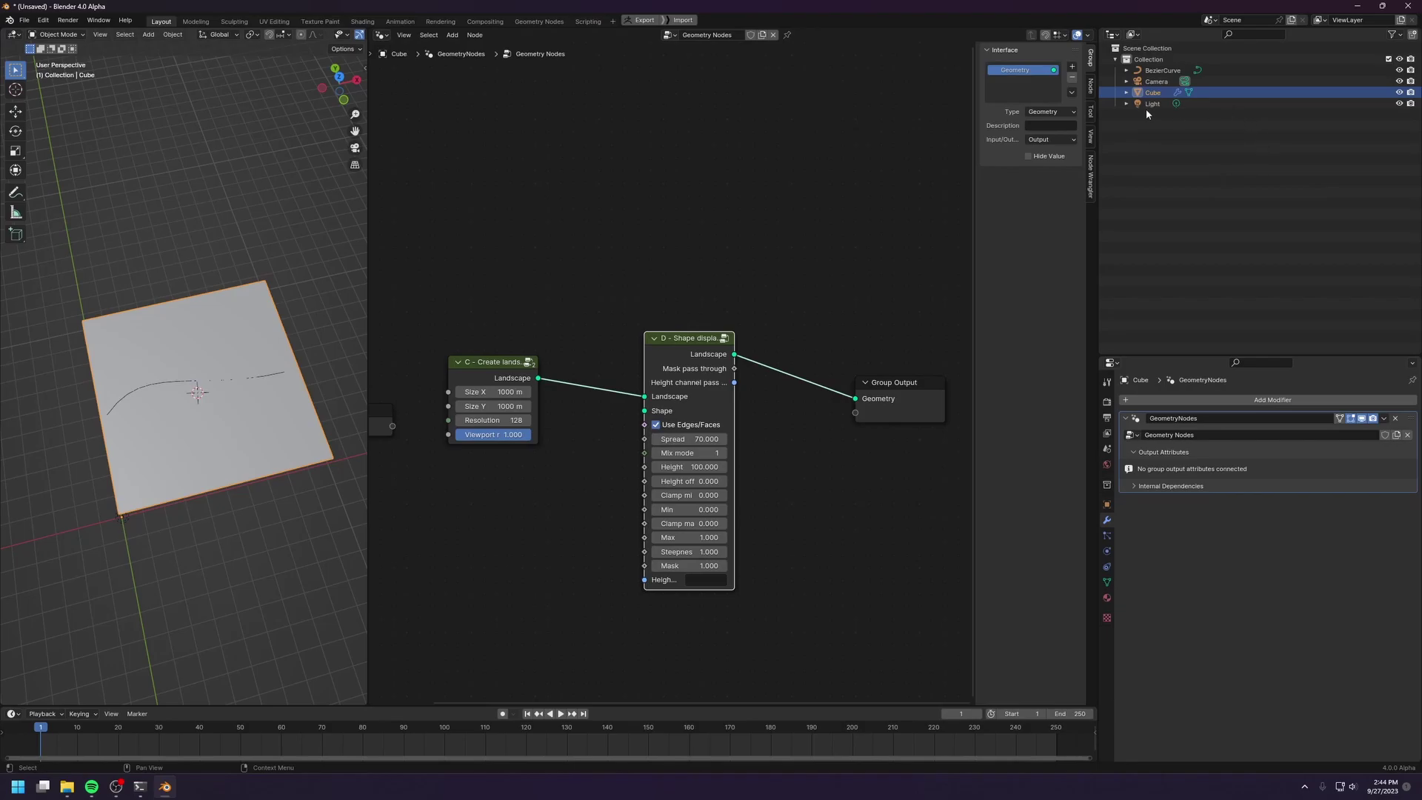
pyautogui.moveTo(1159, 71); pyautogui.dragTo(479, 518)
pyautogui.click(477, 521)
pyautogui.click(495, 598)
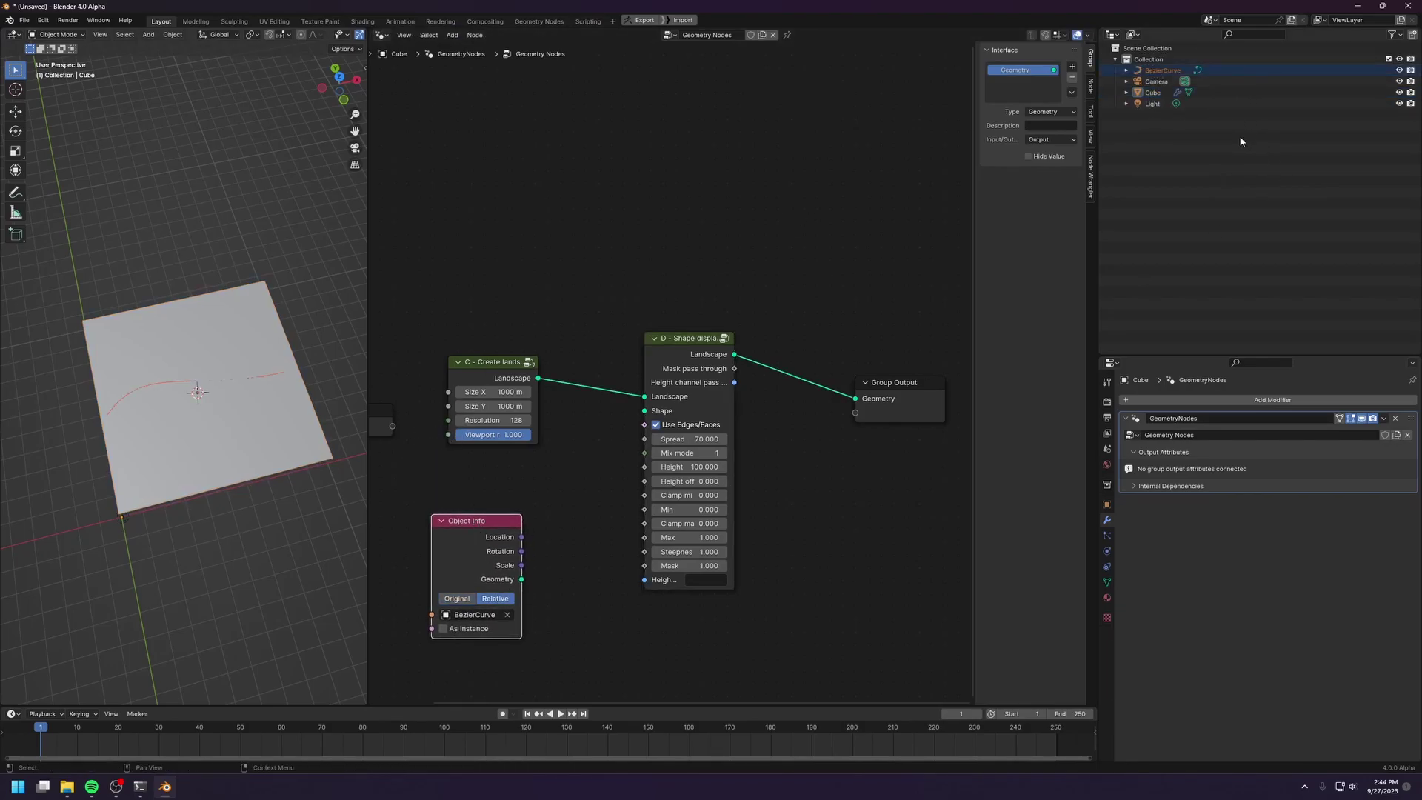
pyautogui.click(1111, 34)
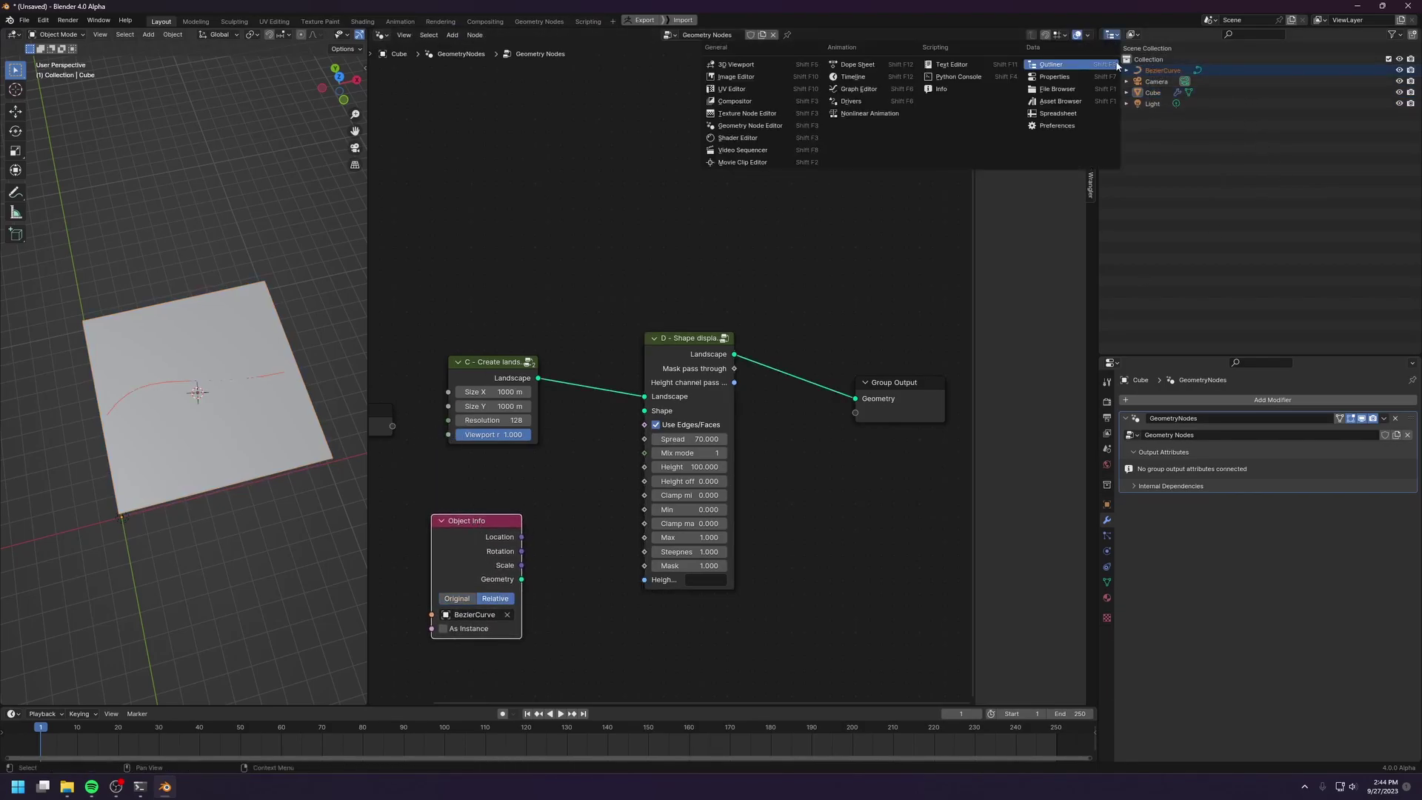
pyautogui.click(1073, 102)
# Step: Connect the Object Info node's Geometry output to the Shape input of the Shape displacement node
pyautogui.moveTo(592, 347); pyautogui.dragTo(594, 258, button='middle')
pyautogui.scroll(2, 520, 330)
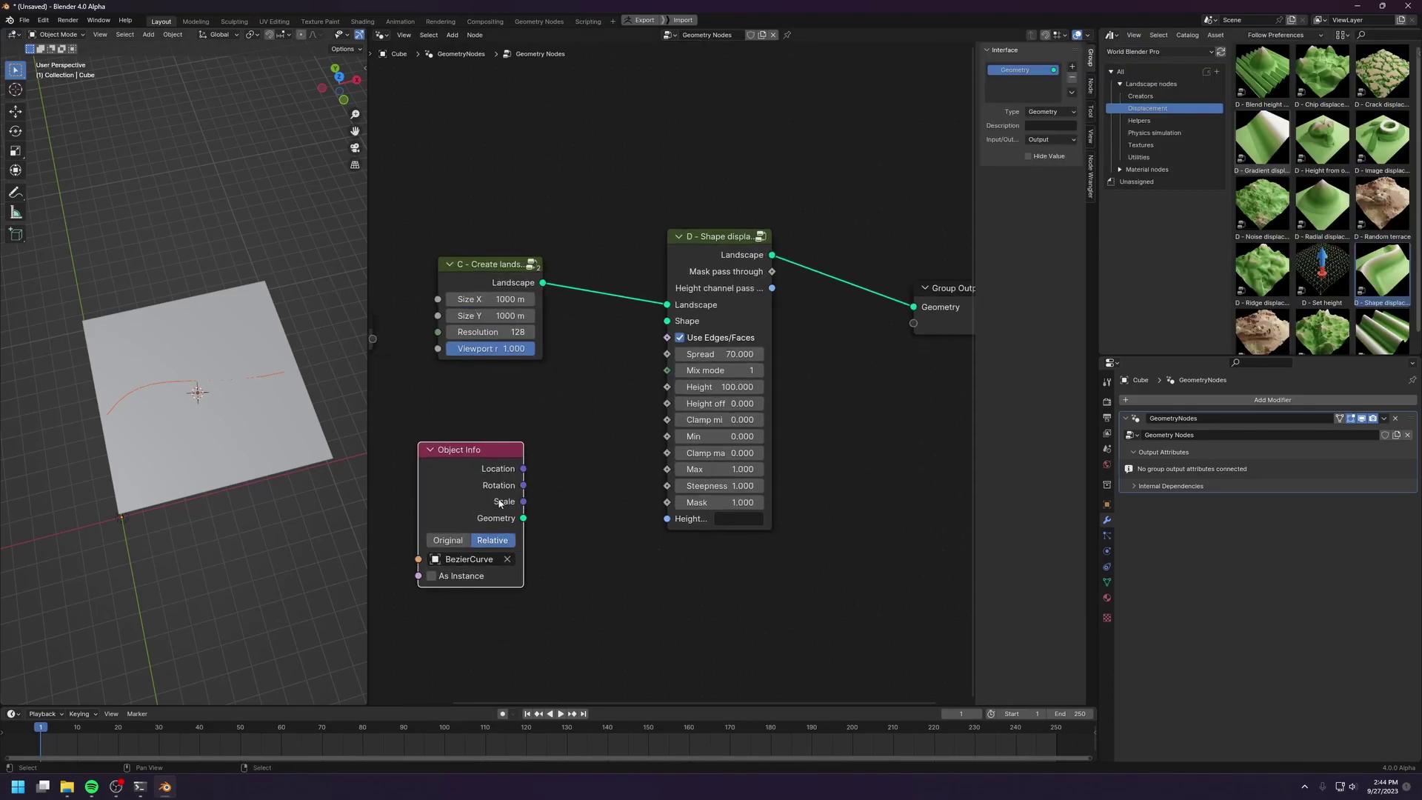
pyautogui.moveTo(490, 497); pyautogui.dragTo(666, 322)
pyautogui.moveTo(246, 386); pyautogui.dragTo(326, 331, button='middle')
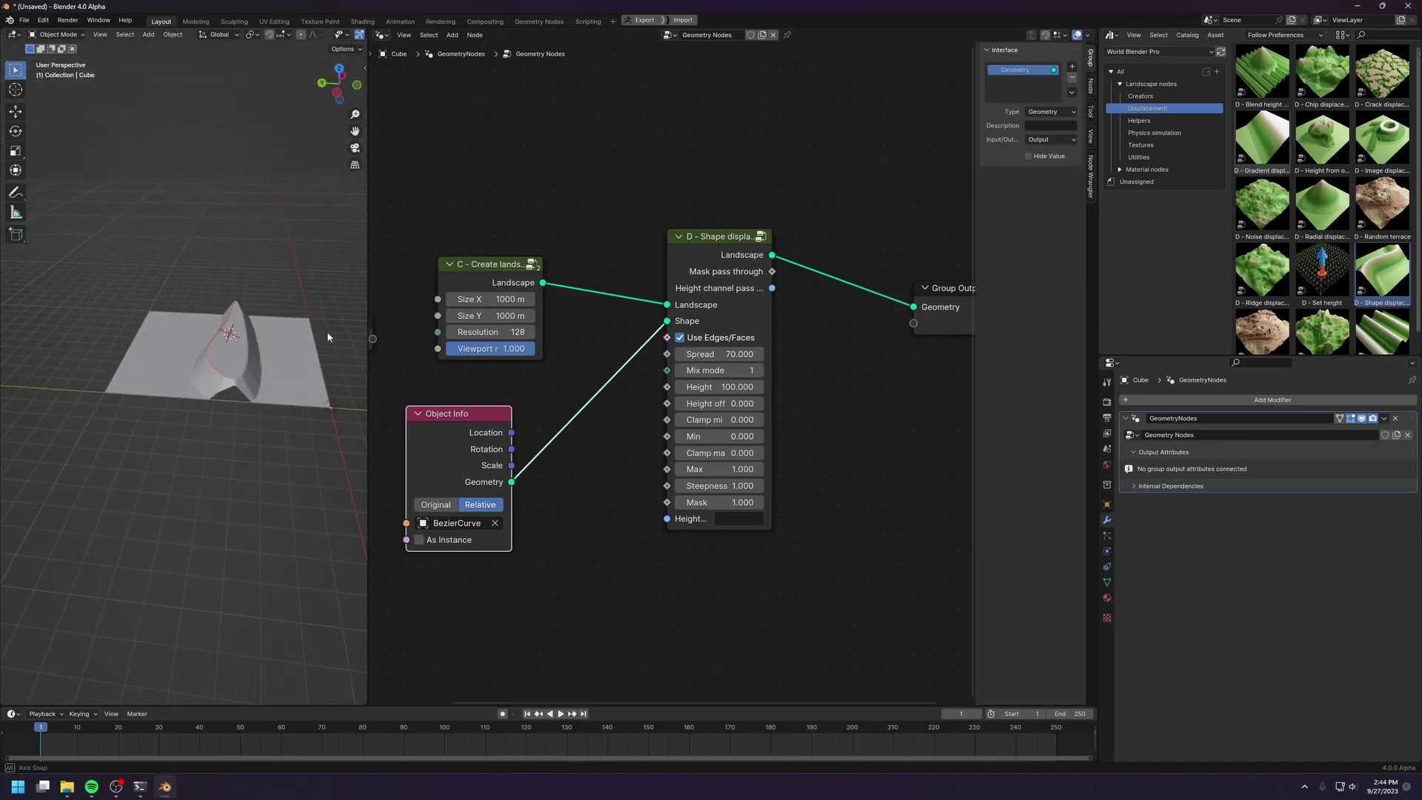
# Step: Turn off Use Edges/Faces on the Shape displacement node and inspect the ridge along the curve
pyautogui.scroll(1, 691, 333)
pyautogui.click(682, 332)
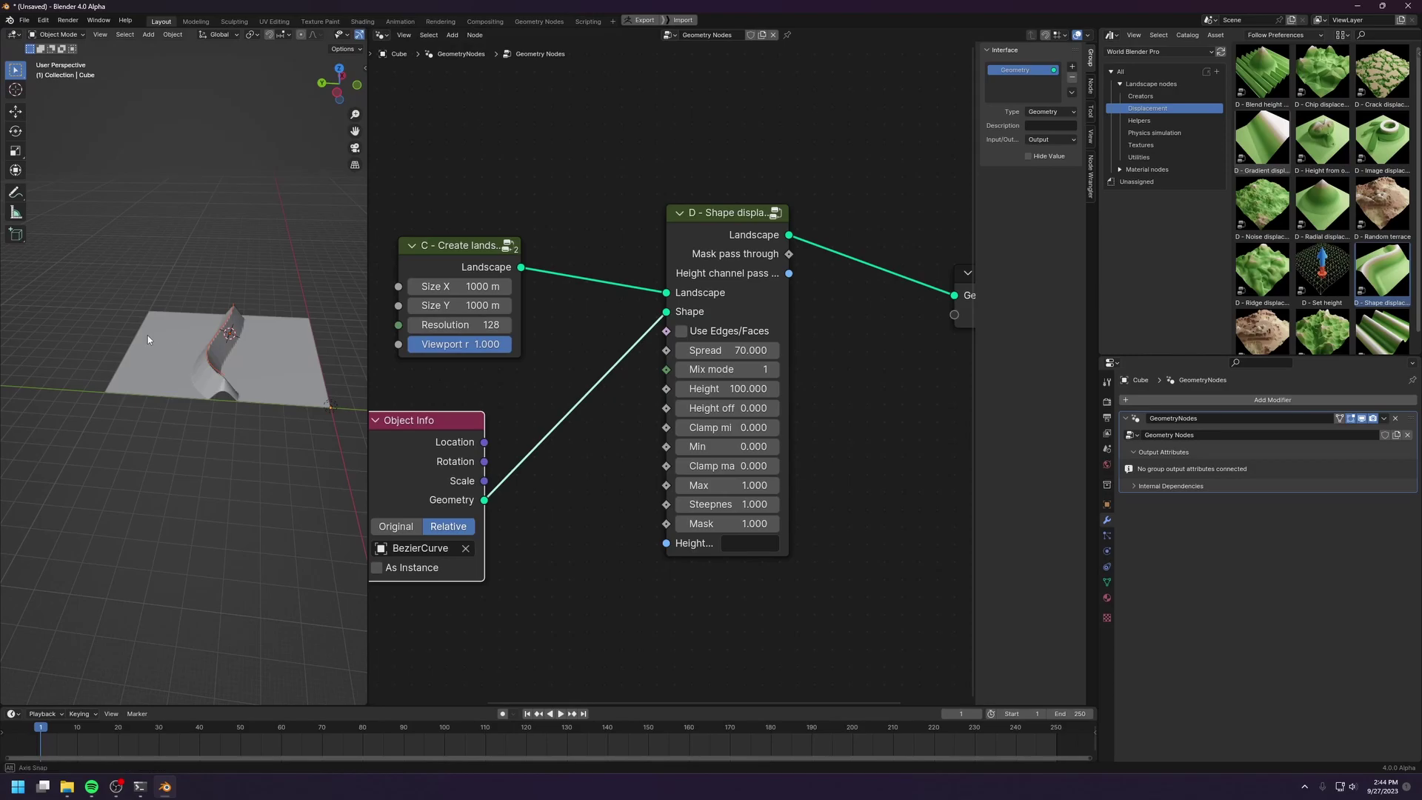
pyautogui.moveTo(148, 339); pyautogui.dragTo(211, 468, button='middle')
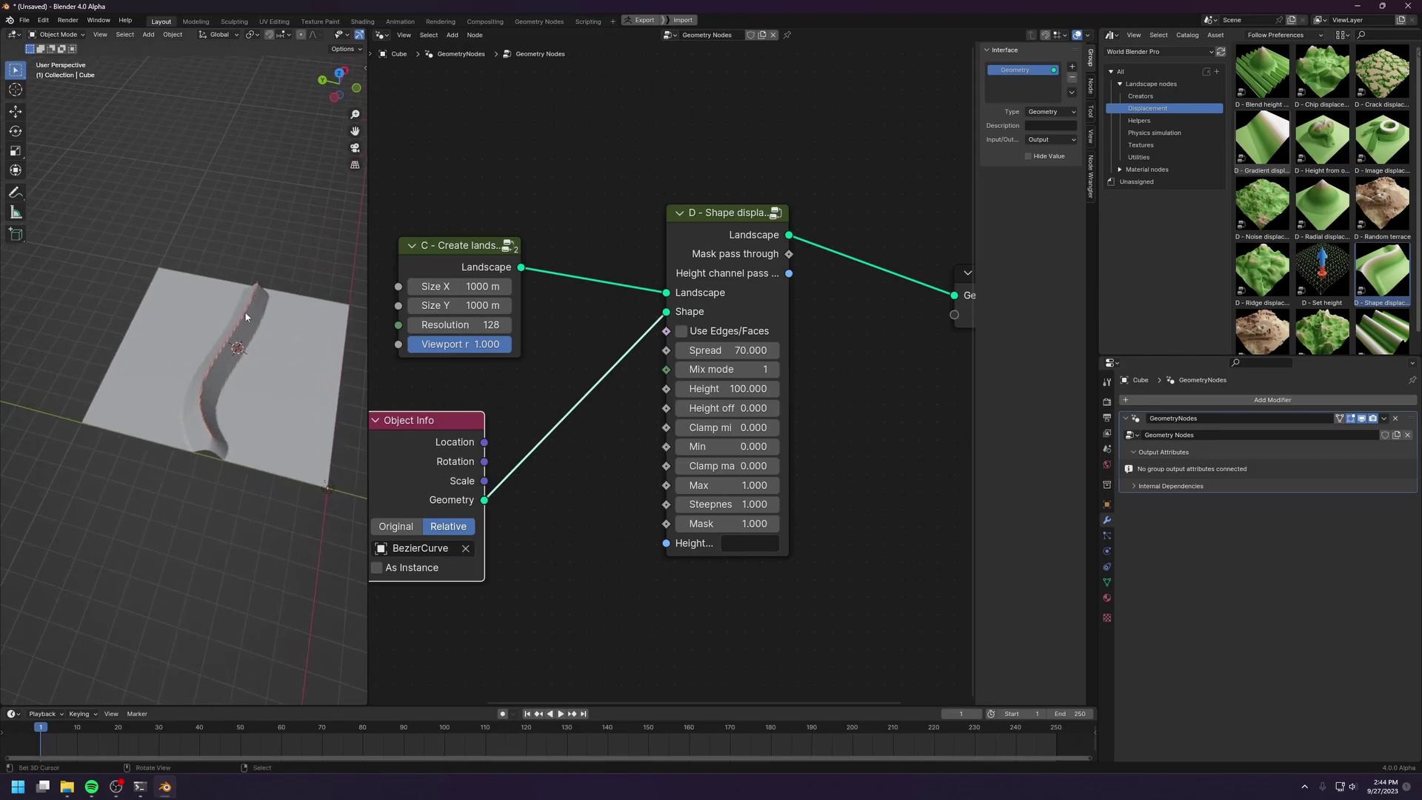
pyautogui.moveTo(348, 367); pyautogui.dragTo(331, 395, button='middle')
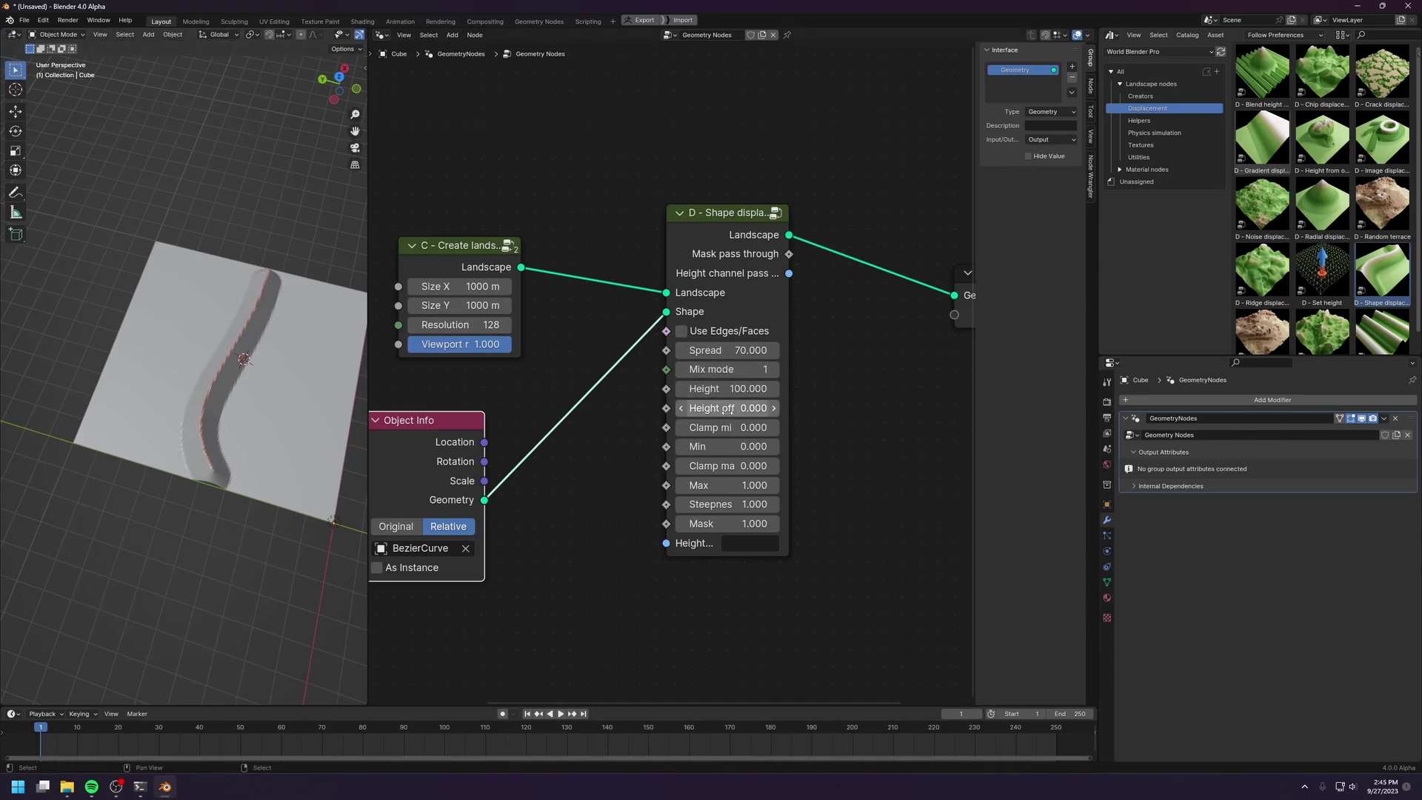
# Step: Raise the Shape displacement node's height to 292.7 and its spread to 263.2, and view the ridge from different sides
pyautogui.moveTo(729, 389); pyautogui.dragTo(770, 389)
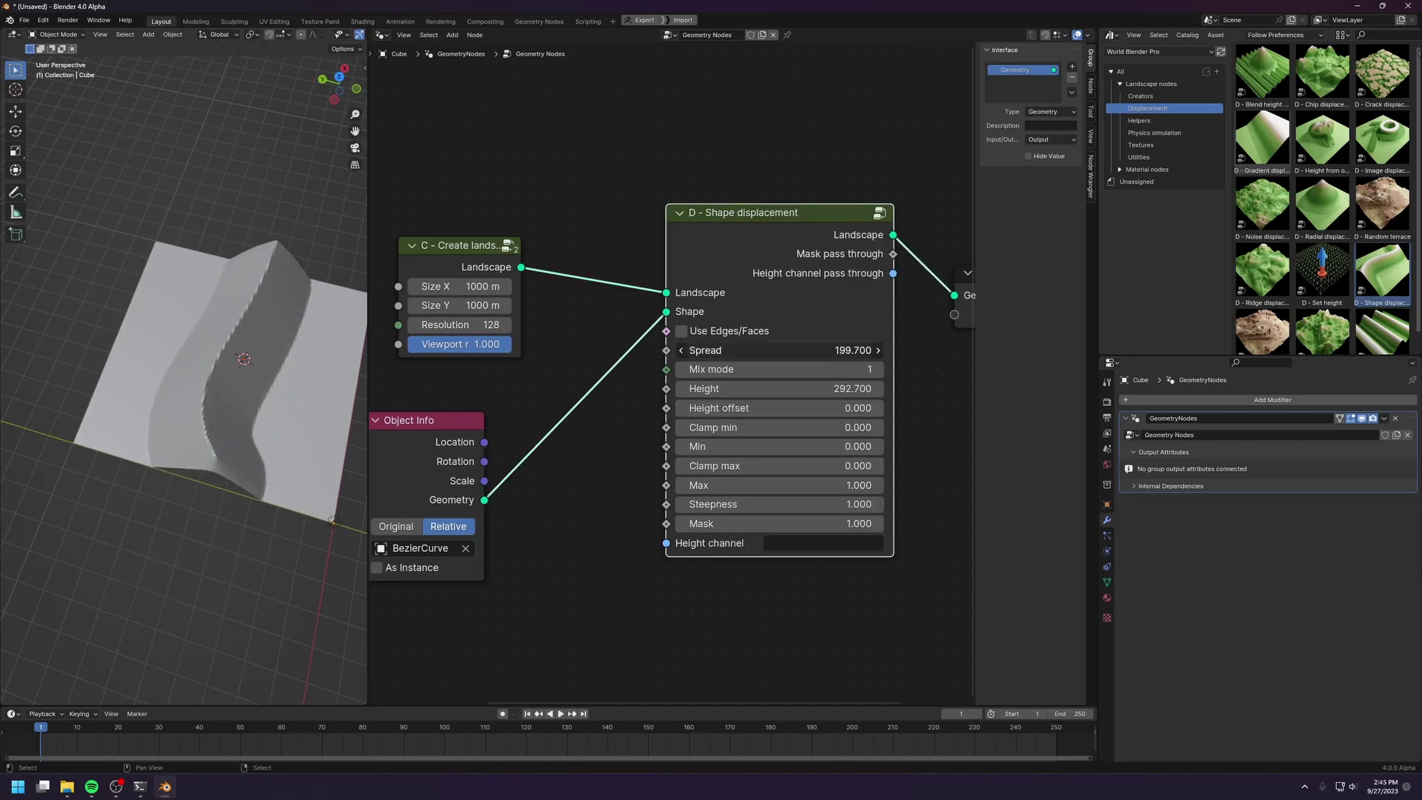
pyautogui.moveTo(778, 350); pyautogui.dragTo(2, 329)
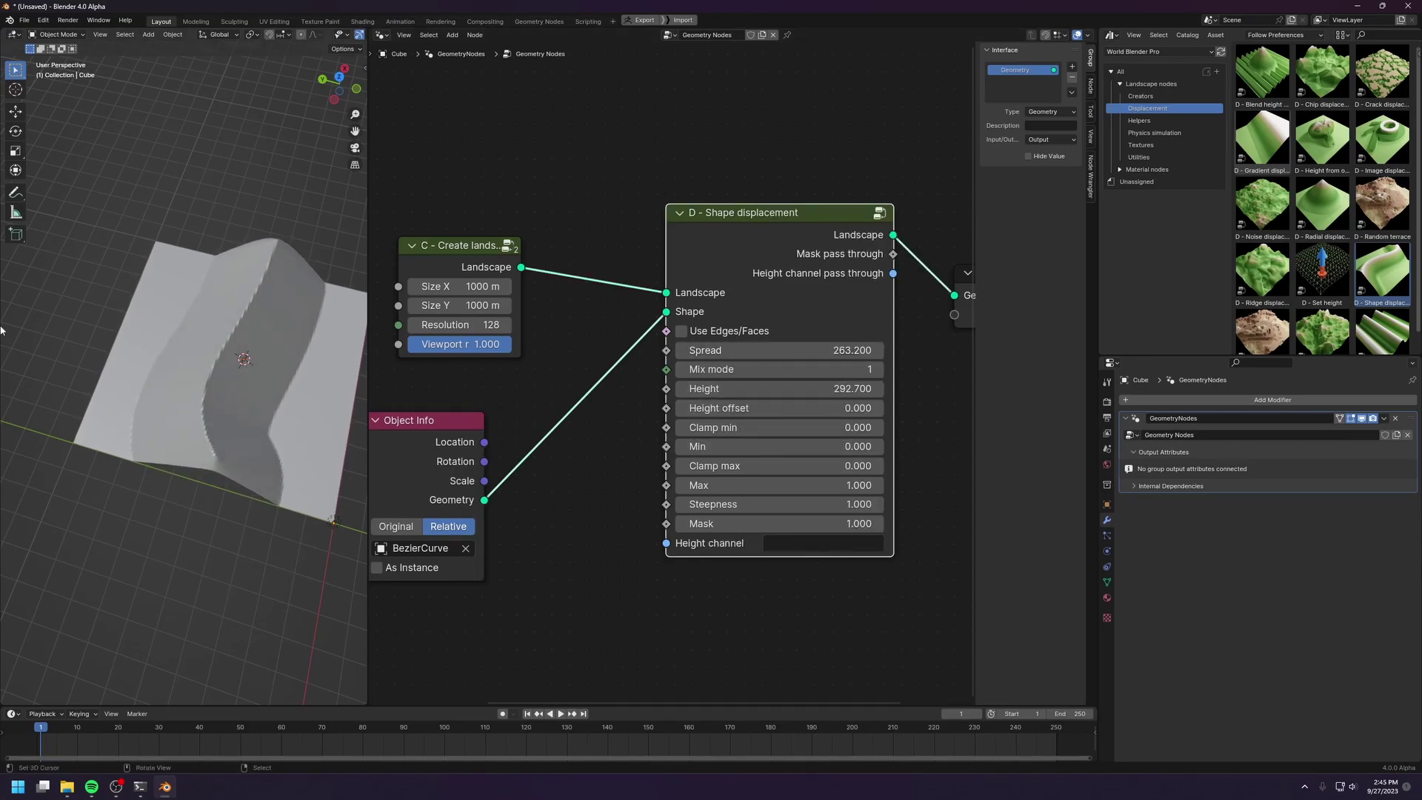
pyautogui.moveTo(1, 330); pyautogui.dragTo(147, 332, button='middle')
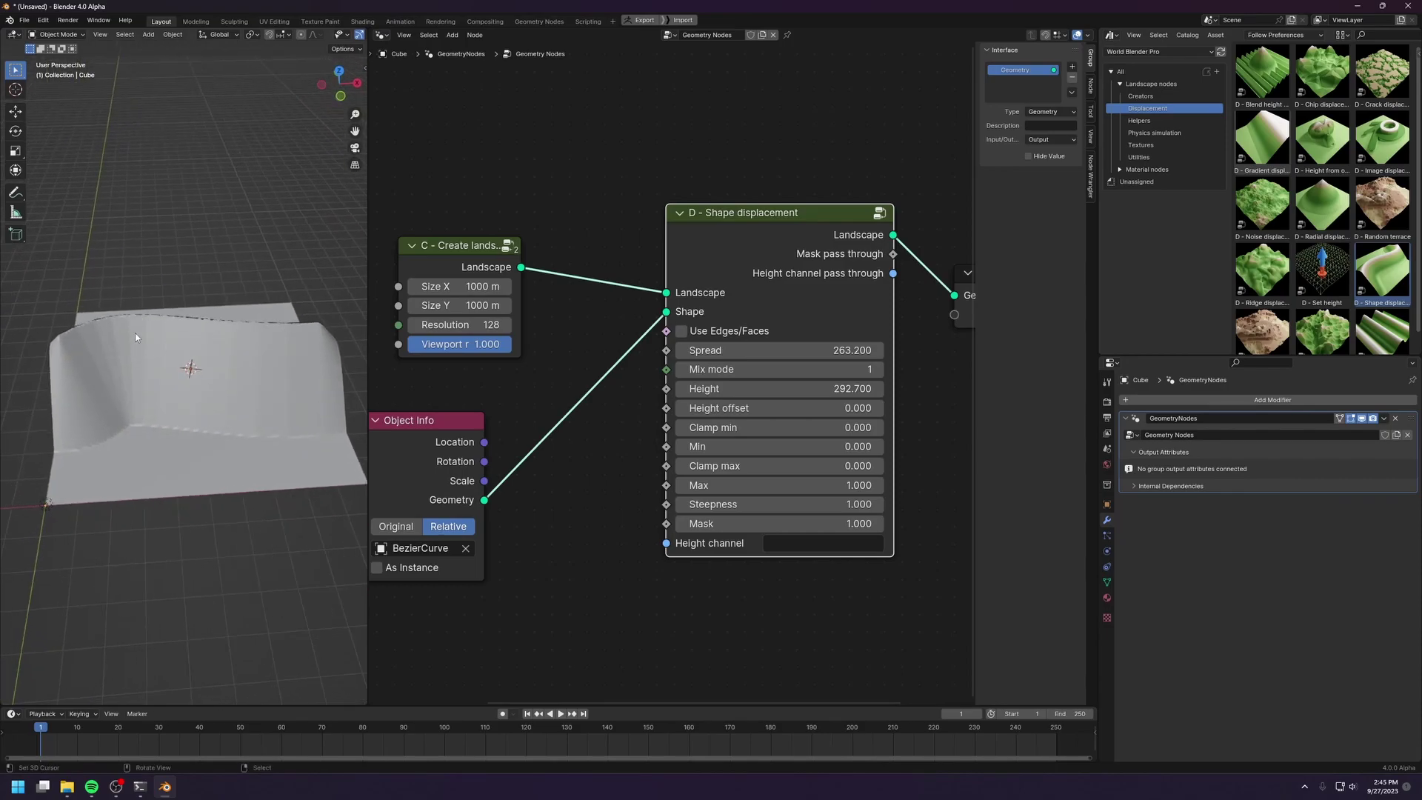
pyautogui.moveTo(135, 337); pyautogui.dragTo(211, 334, button='middle')
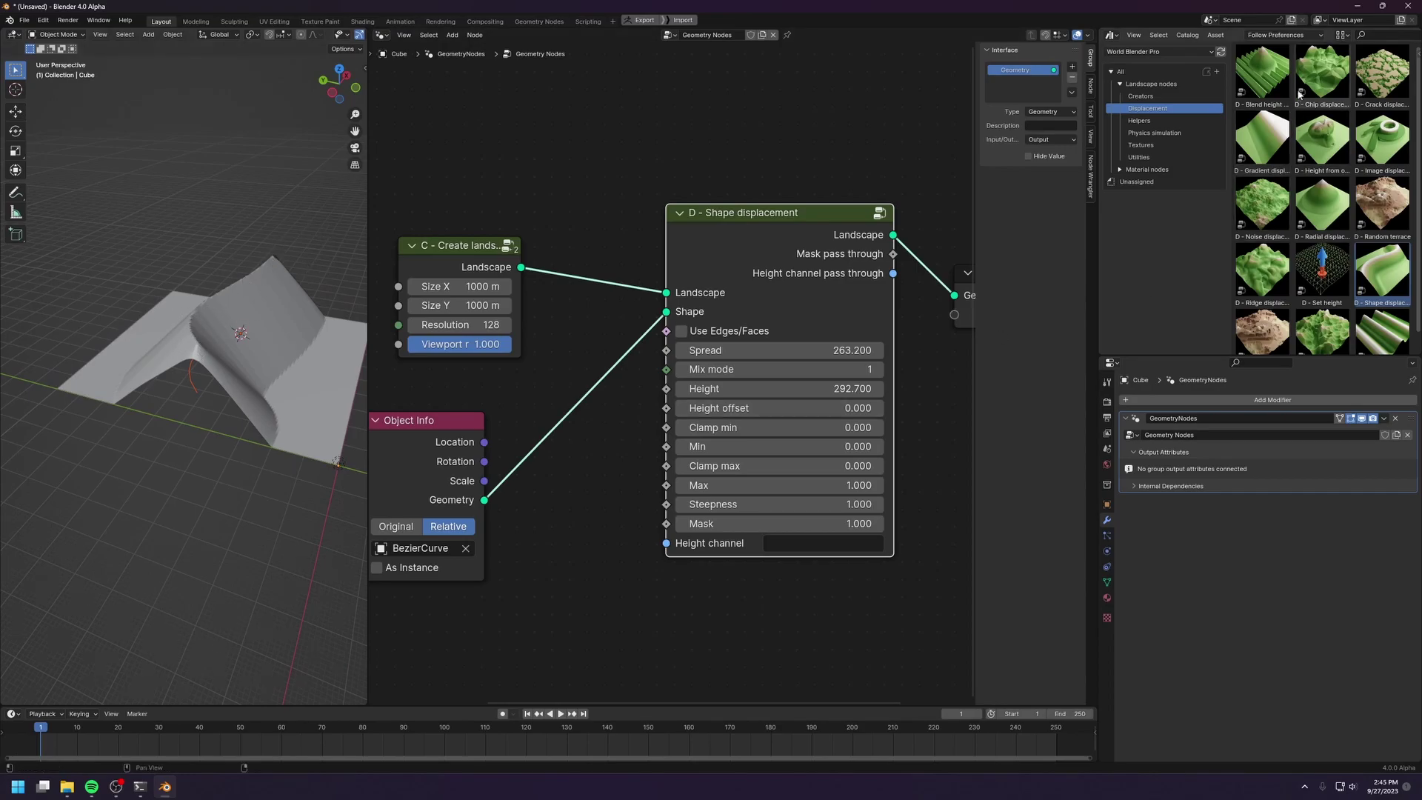
# Step: Remove the Shape displacement and Object Info nodes and insert the Chip displacement node between Create landscape and Group Output
pyautogui.click(1282, 208)
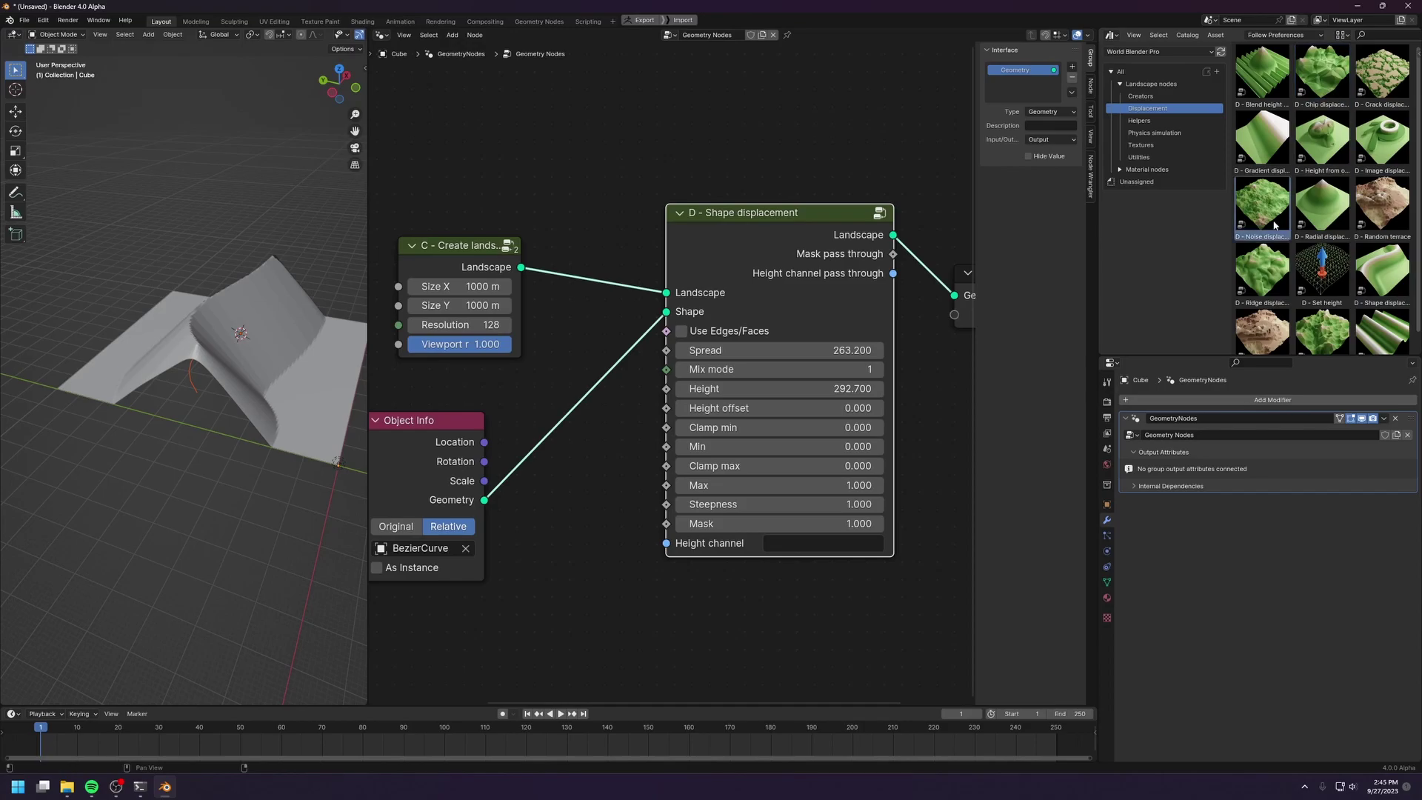
pyautogui.scroll(-4, 621, 385)
pyautogui.moveTo(481, 413); pyautogui.dragTo(696, 463)
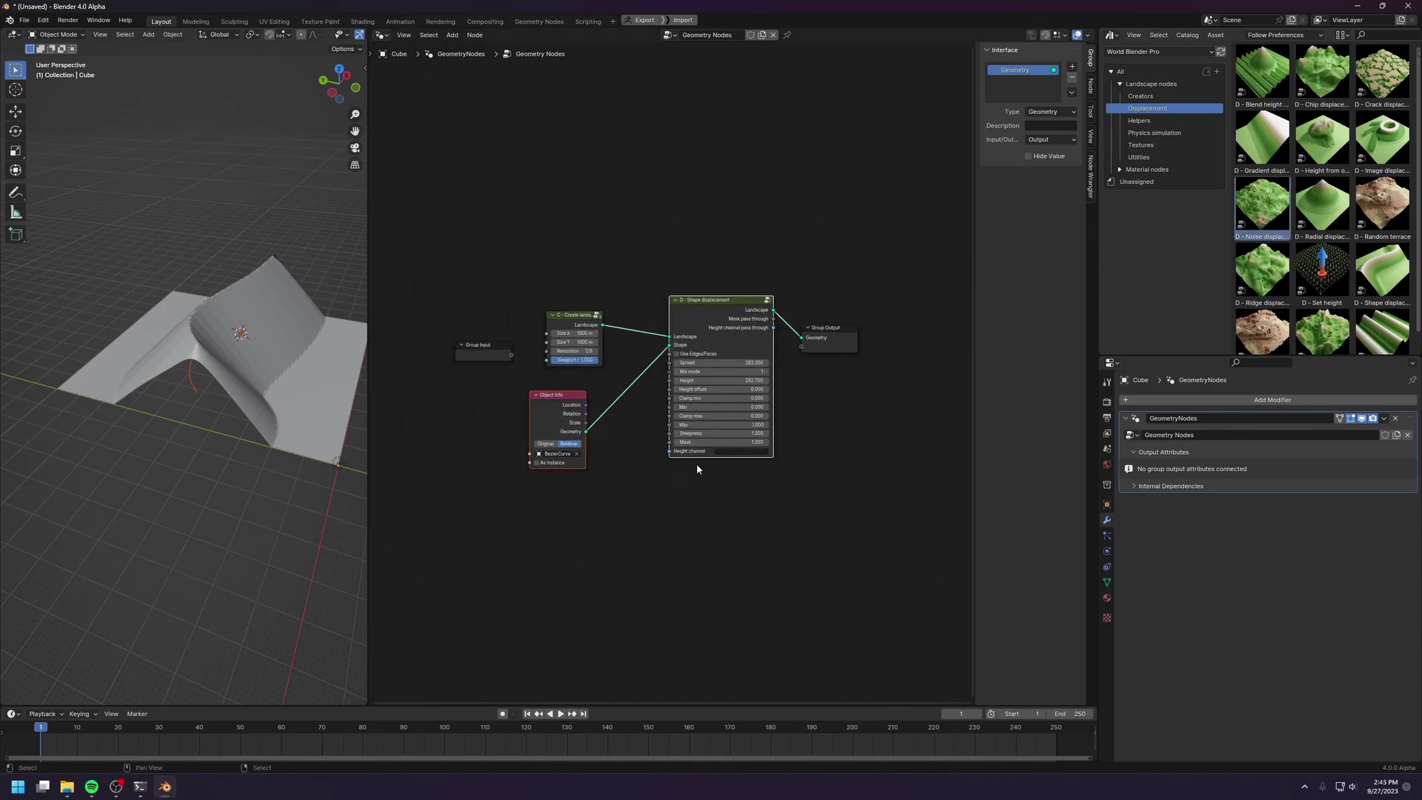
pyautogui.hotkey('ctrl', 'x')
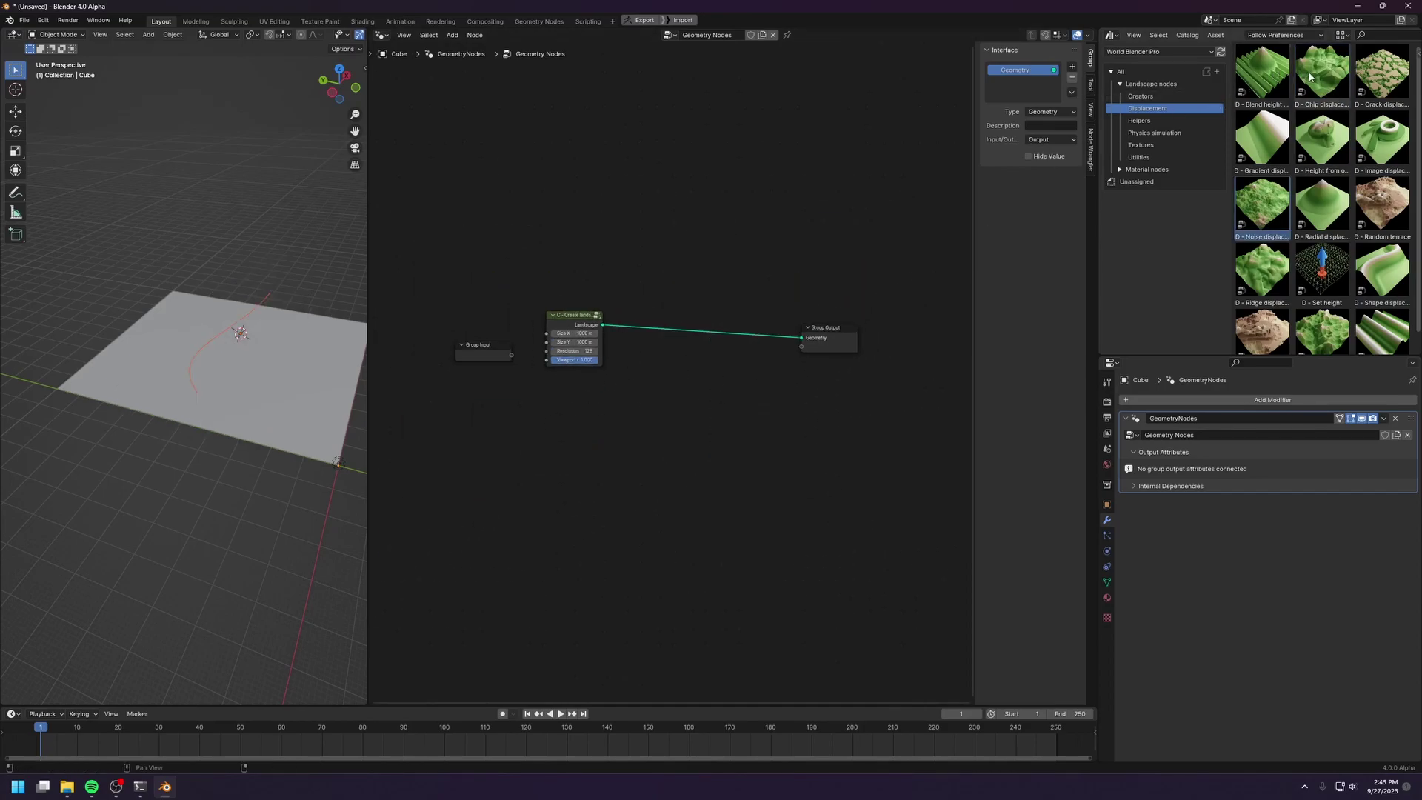
pyautogui.moveTo(1310, 77); pyautogui.dragTo(682, 326)
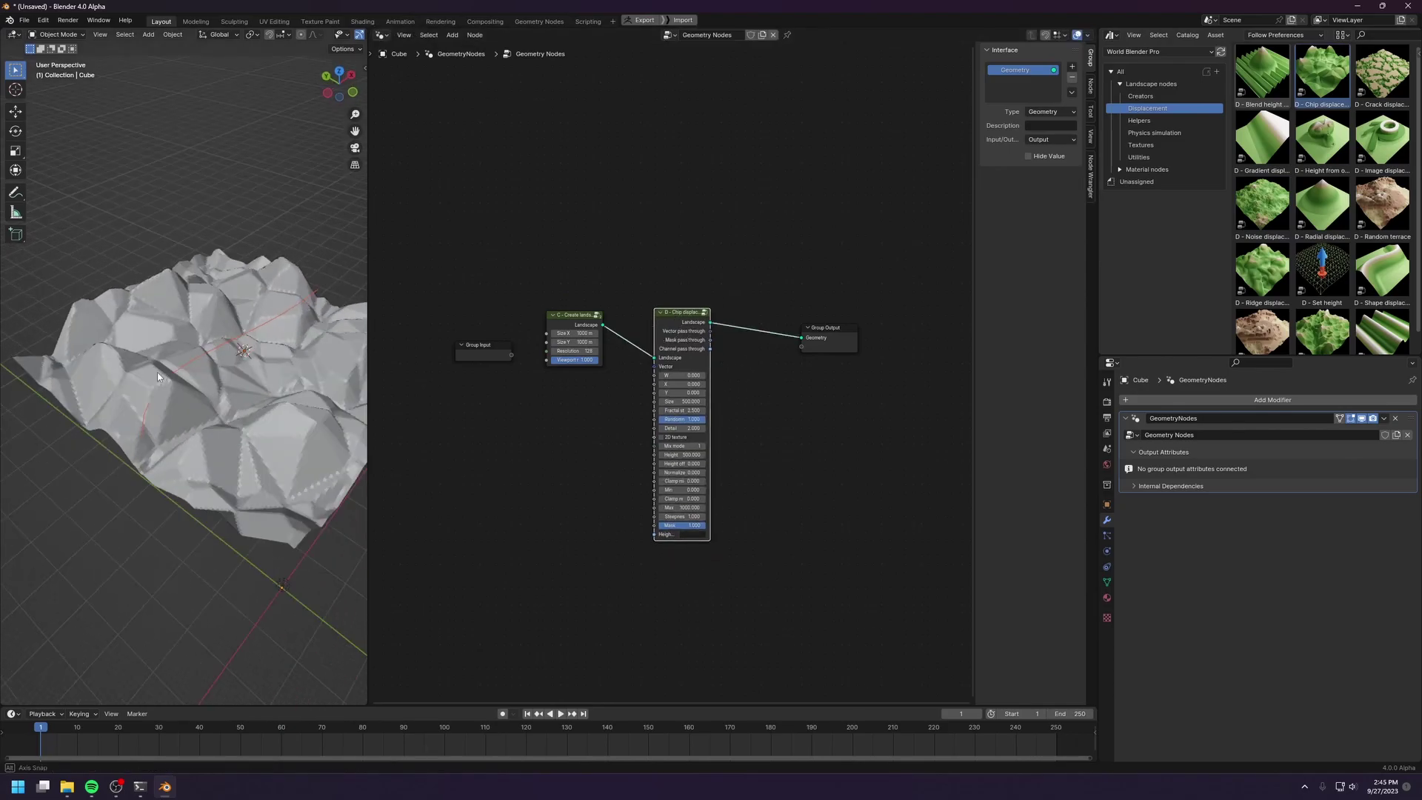
pyautogui.moveTo(157, 373); pyautogui.dragTo(73, 320, button='middle')
pyautogui.scroll(2, 231, 353)
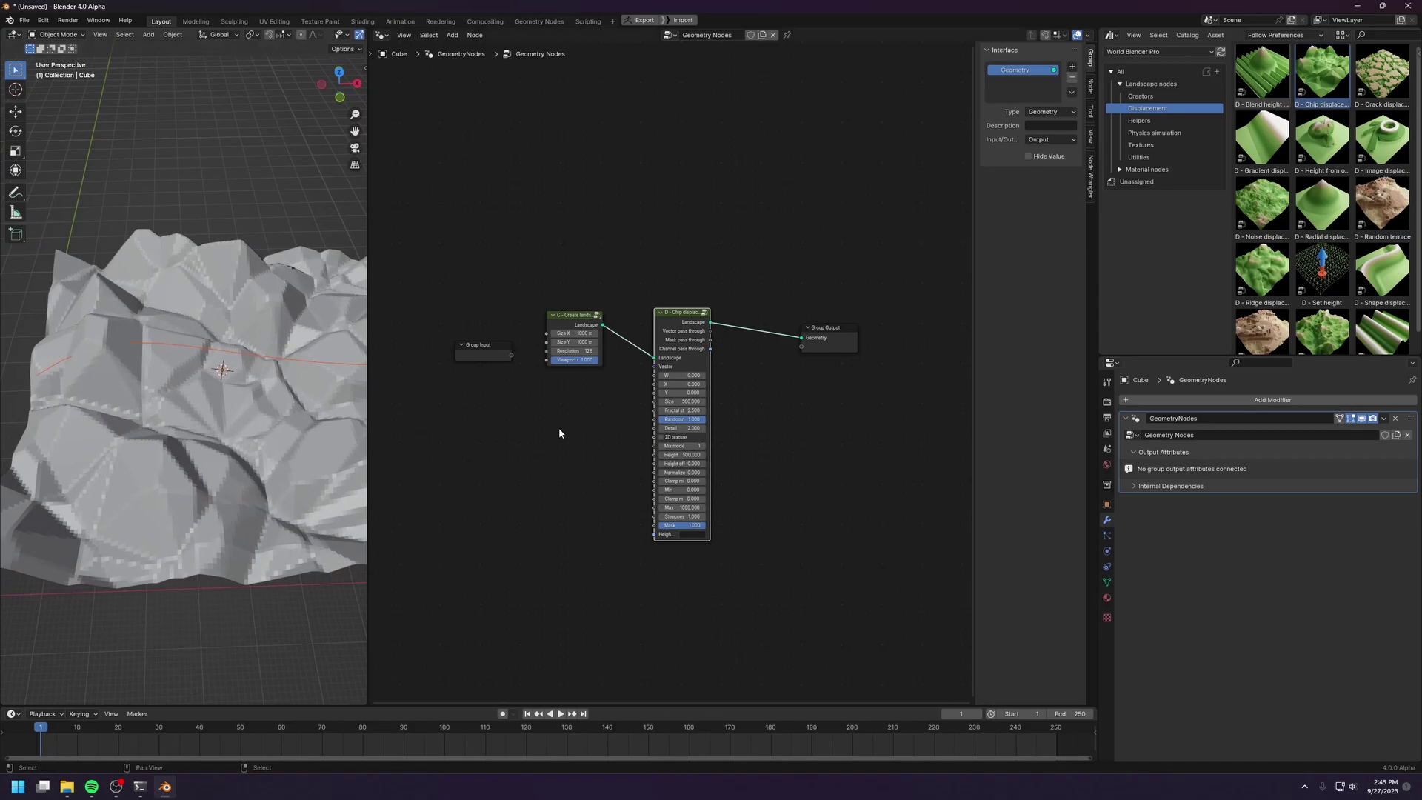
# Step: Try a detail of 4 on the Chip displacement node, settle on 3, and inspect the terrain up close
pyautogui.scroll(2, 666, 436)
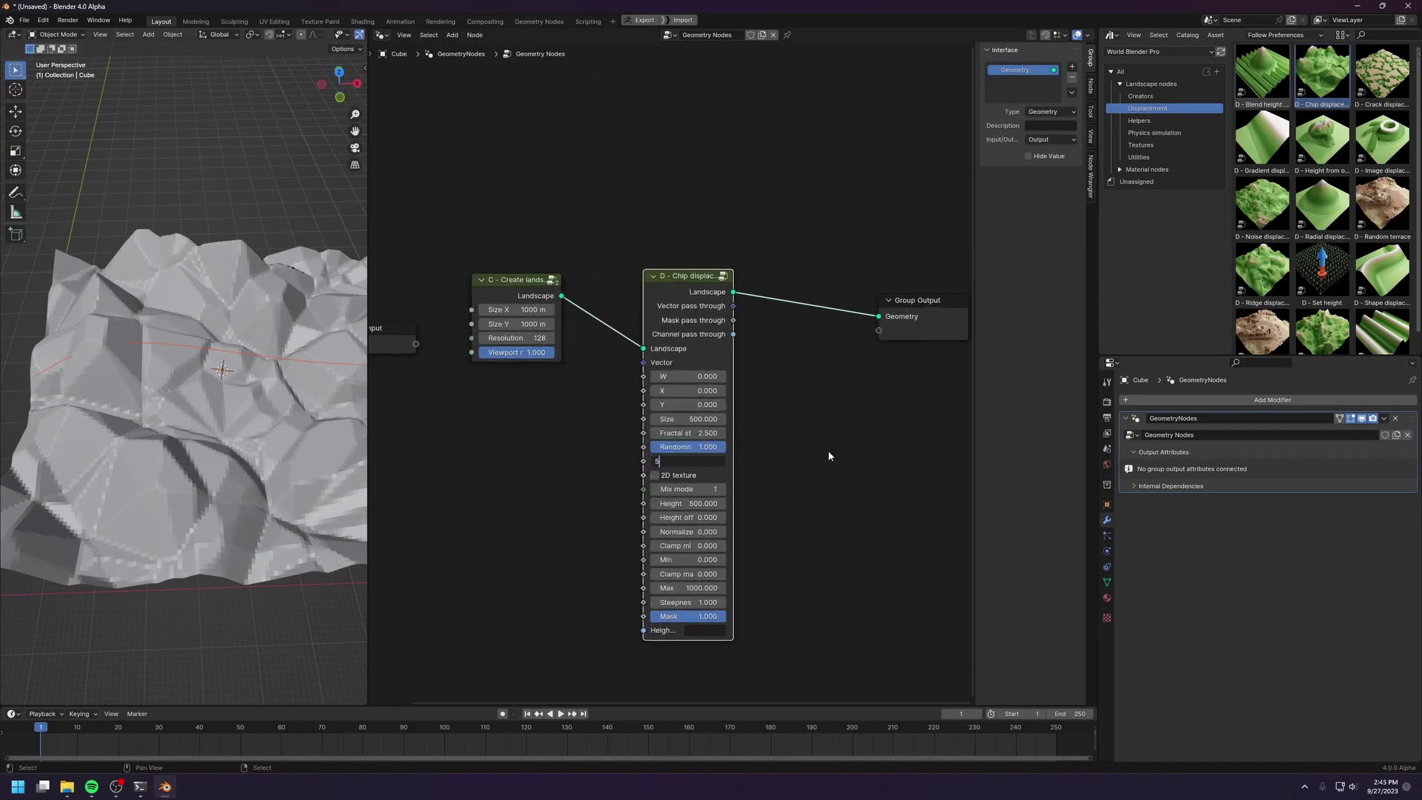
pyautogui.press('Return')
pyautogui.write('4')
pyautogui.press('Return')
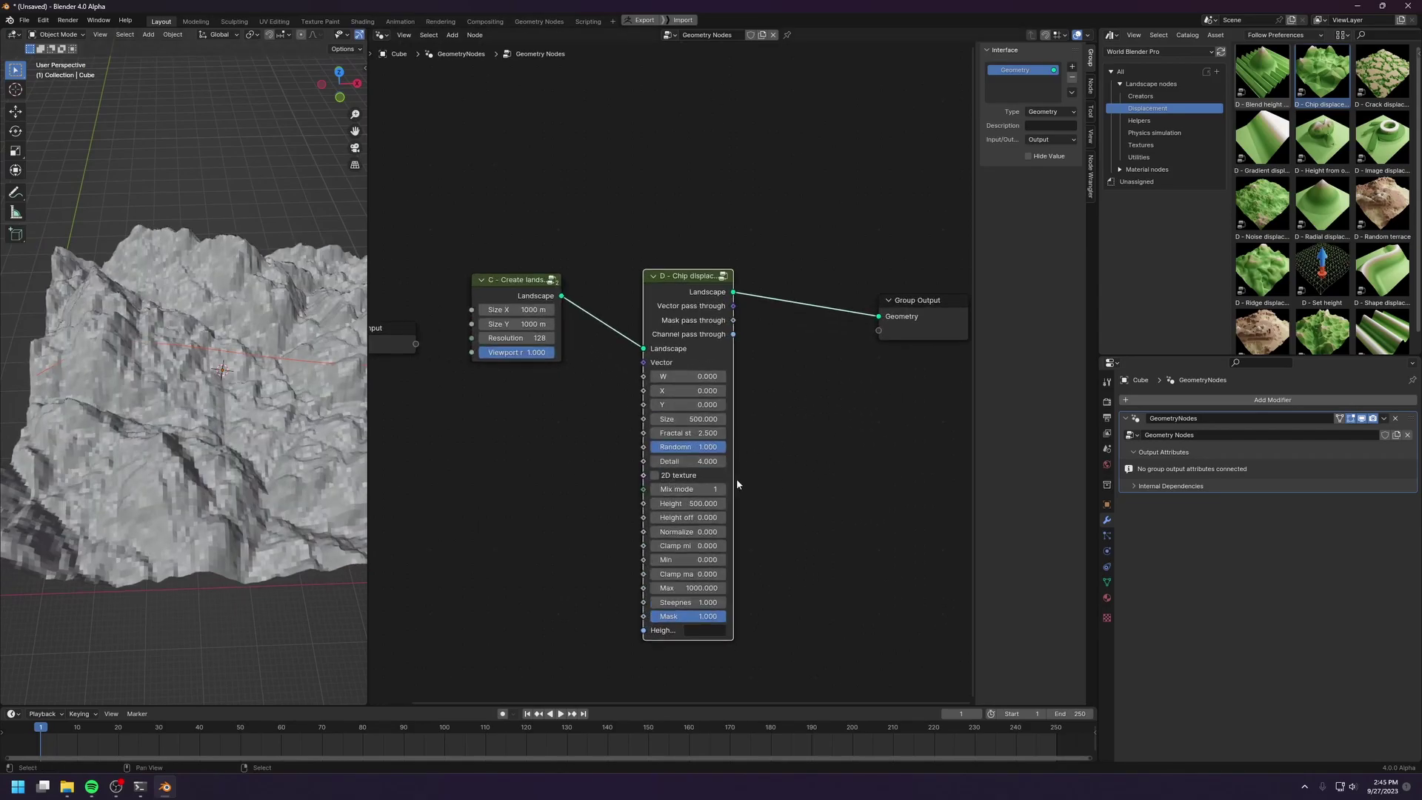
pyautogui.doubleClick(689, 465)
pyautogui.write('3')
pyautogui.press('Return')
pyautogui.moveTo(128, 389); pyautogui.dragTo(144, 363, button='middle')
pyautogui.scroll(2, 144, 363)
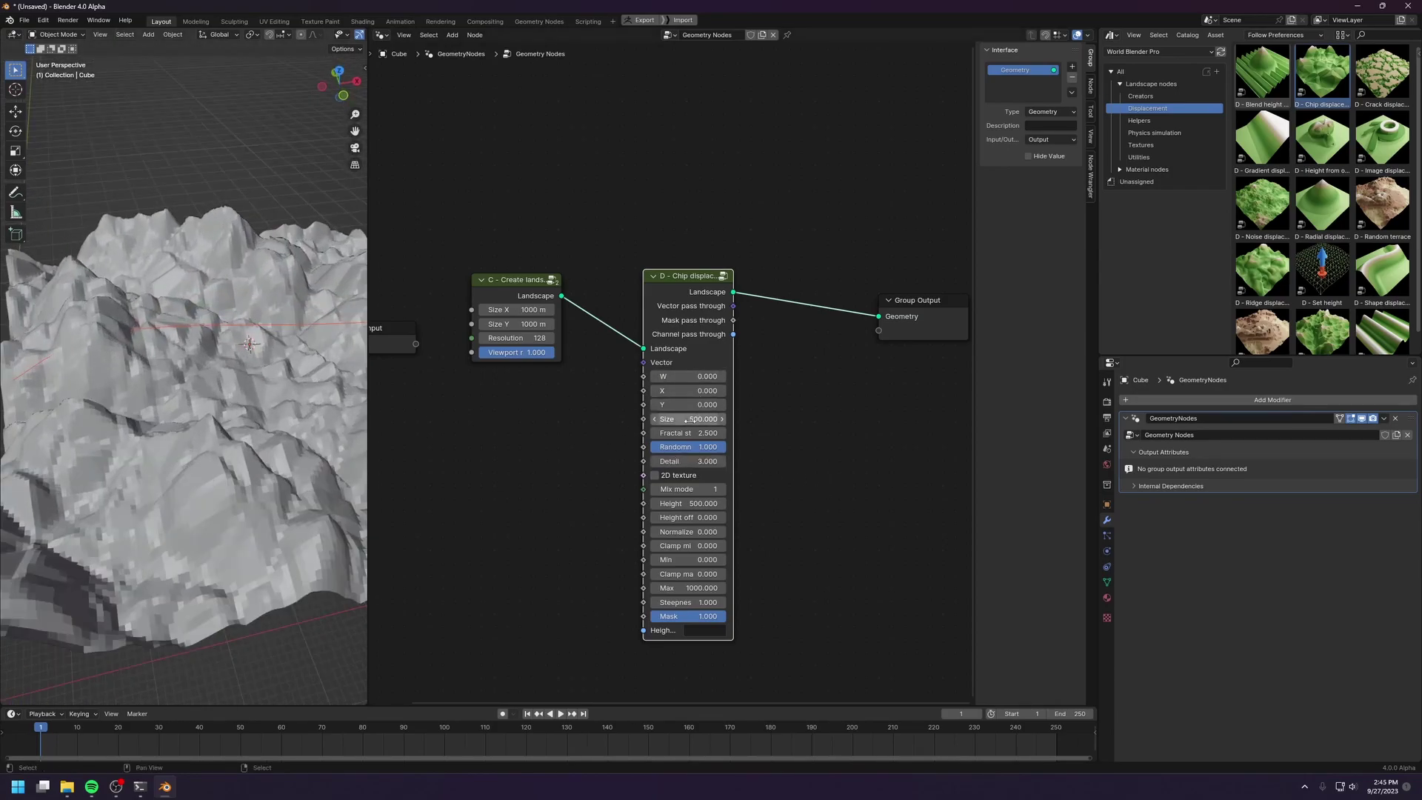
# Step: Increase the Chip displacement node's size to 830.3 and look over the whole landscape
pyautogui.moveTo(686, 420); pyautogui.dragTo(726, 420)
pyautogui.scroll(-3, 165, 323)
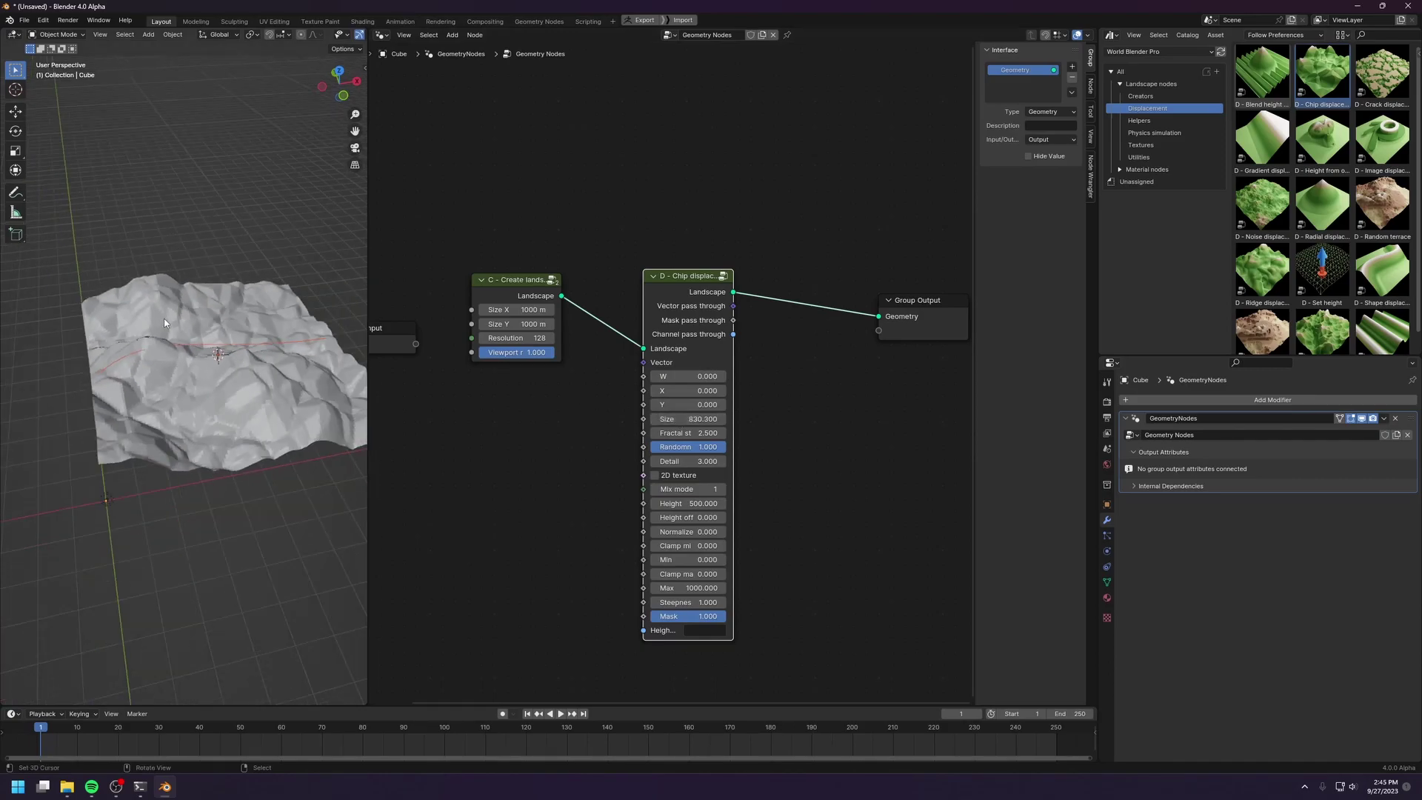
pyautogui.moveTo(165, 323); pyautogui.dragTo(250, 375, button='middle')
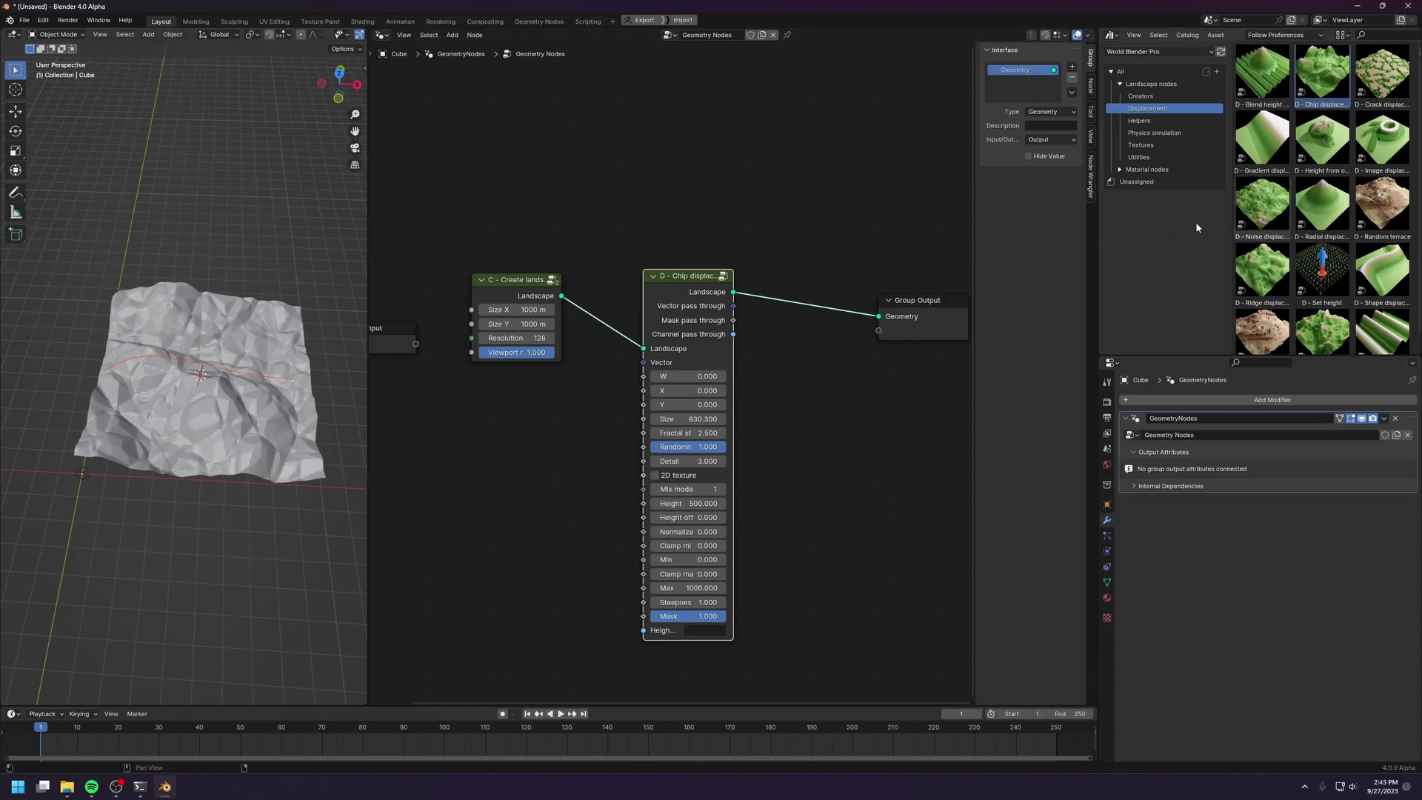
# Step: Replace the Chip displacement node with the Noise displacement node between Create landscape and Group Output
pyautogui.moveTo(1244, 210); pyautogui.dragTo(805, 446)
pyautogui.click(694, 284)
pyautogui.hotkey('ctrl', 'x')
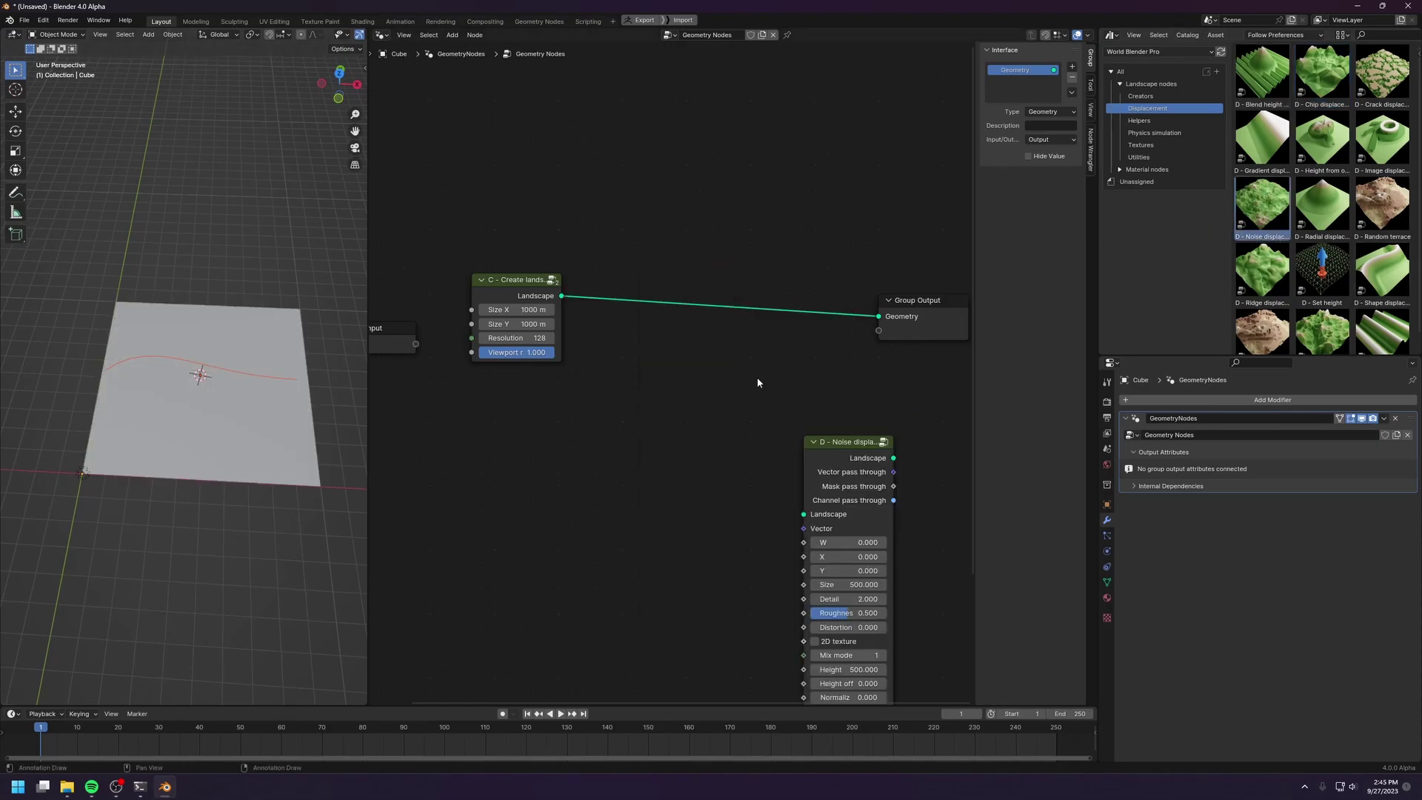
pyautogui.moveTo(862, 530); pyautogui.dragTo(671, 320)
pyautogui.moveTo(738, 409); pyautogui.dragTo(727, 396, button='middle')
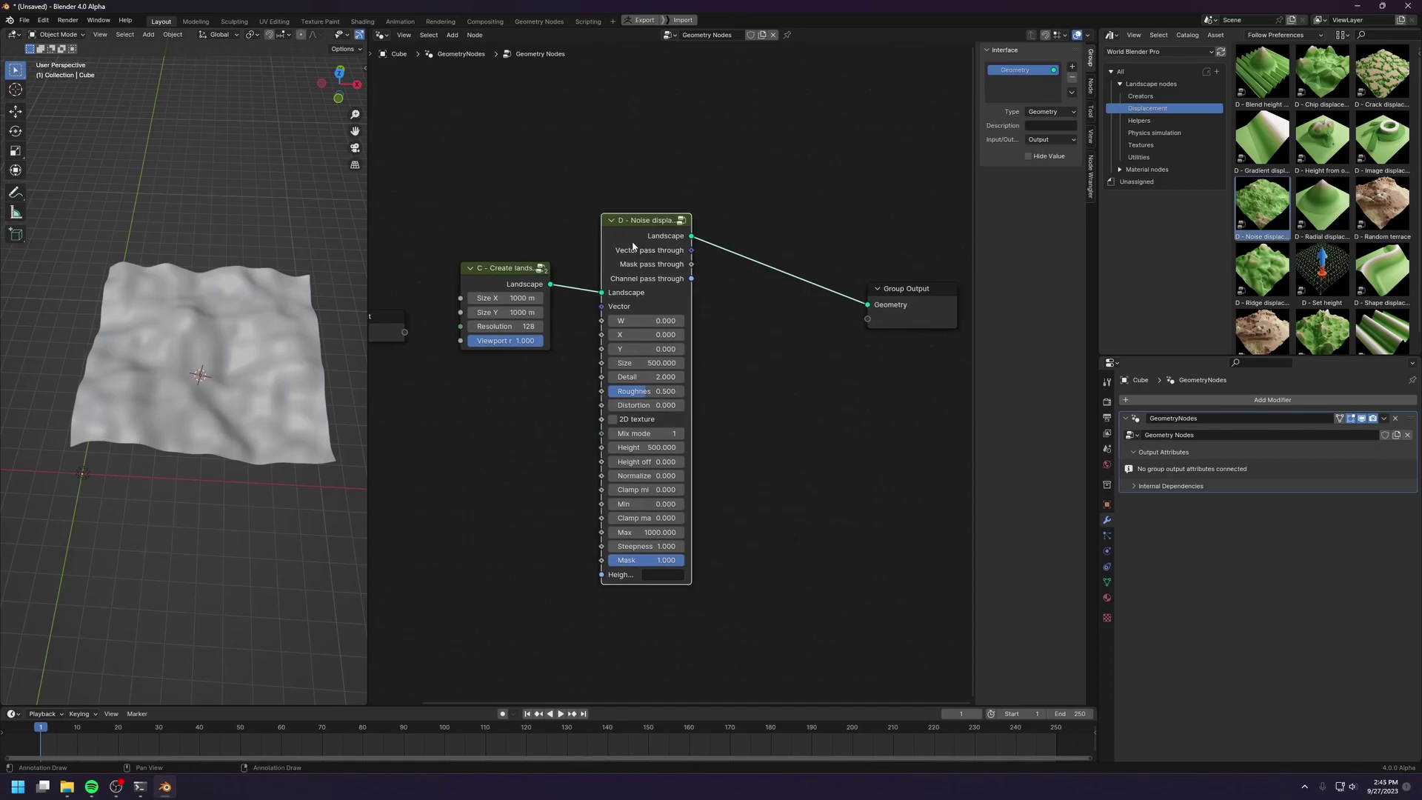
# Step: Try a size of 806.9 and a detail of 15 on the Noise displacement node
pyautogui.moveTo(629, 243); pyautogui.dragTo(646, 234)
pyautogui.moveTo(663, 355); pyautogui.dragTo(749, 404)
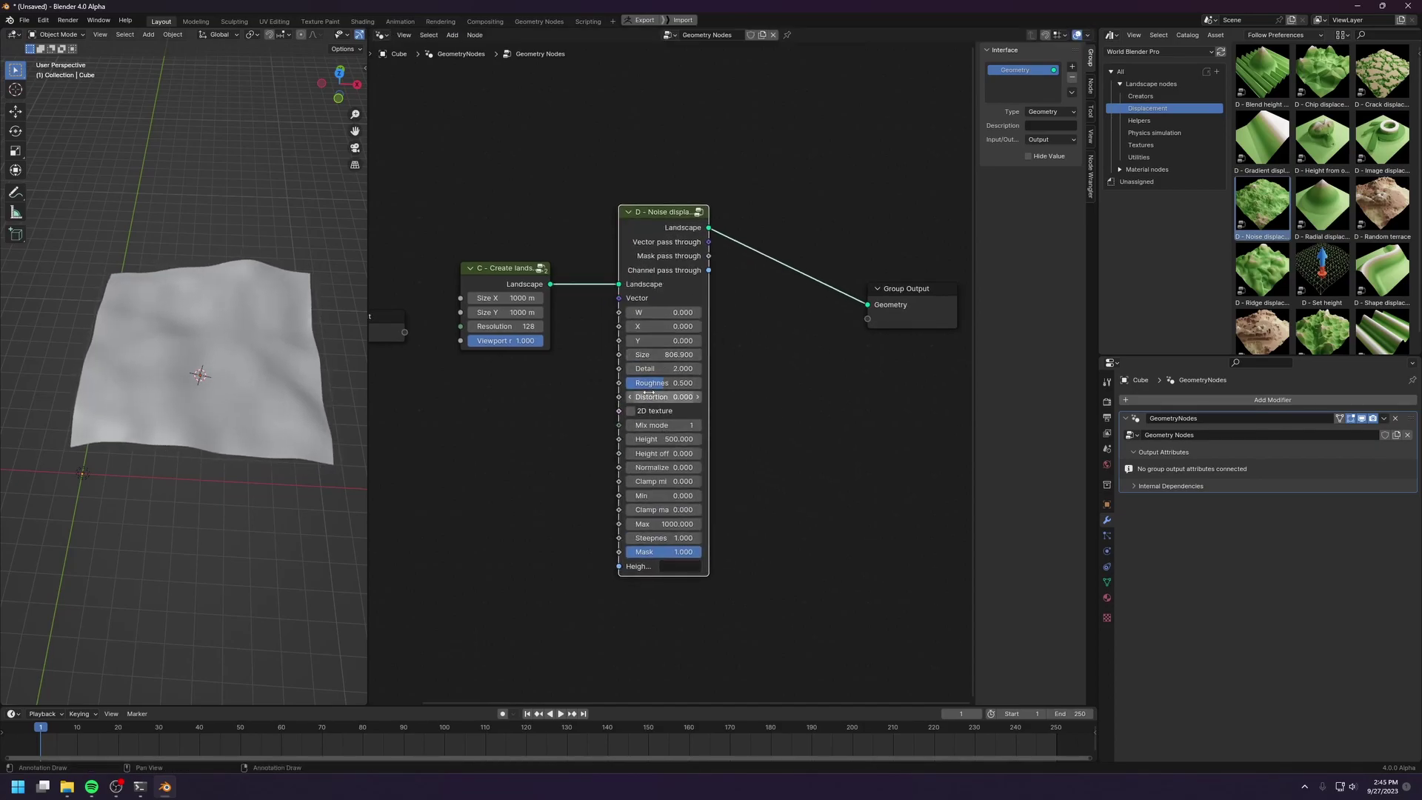
pyautogui.moveTo(663, 369); pyautogui.dragTo(733, 369)
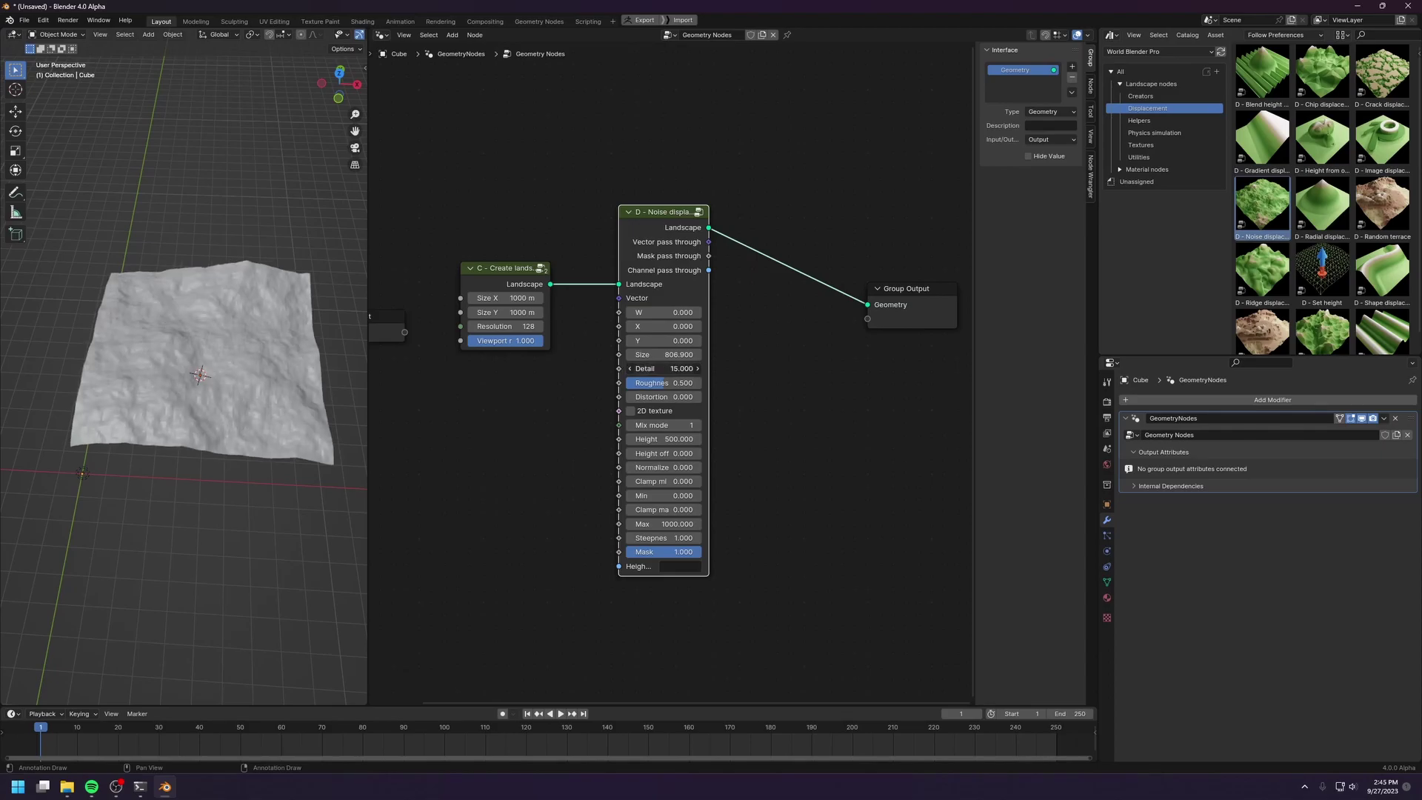
# Step: Try a height of 1316.7 and a height offset of -815 on the Noise displacement node and inspect the terrain
pyautogui.moveTo(662, 439); pyautogui.dragTo(609, 454)
pyautogui.moveTo(311, 414); pyautogui.dragTo(119, 380, button='middle')
pyautogui.moveTo(646, 453); pyautogui.dragTo(652, 453)
pyautogui.moveTo(197, 380); pyautogui.dragTo(233, 420, button='middle')
pyautogui.moveTo(676, 245); pyautogui.dragTo(674, 270)
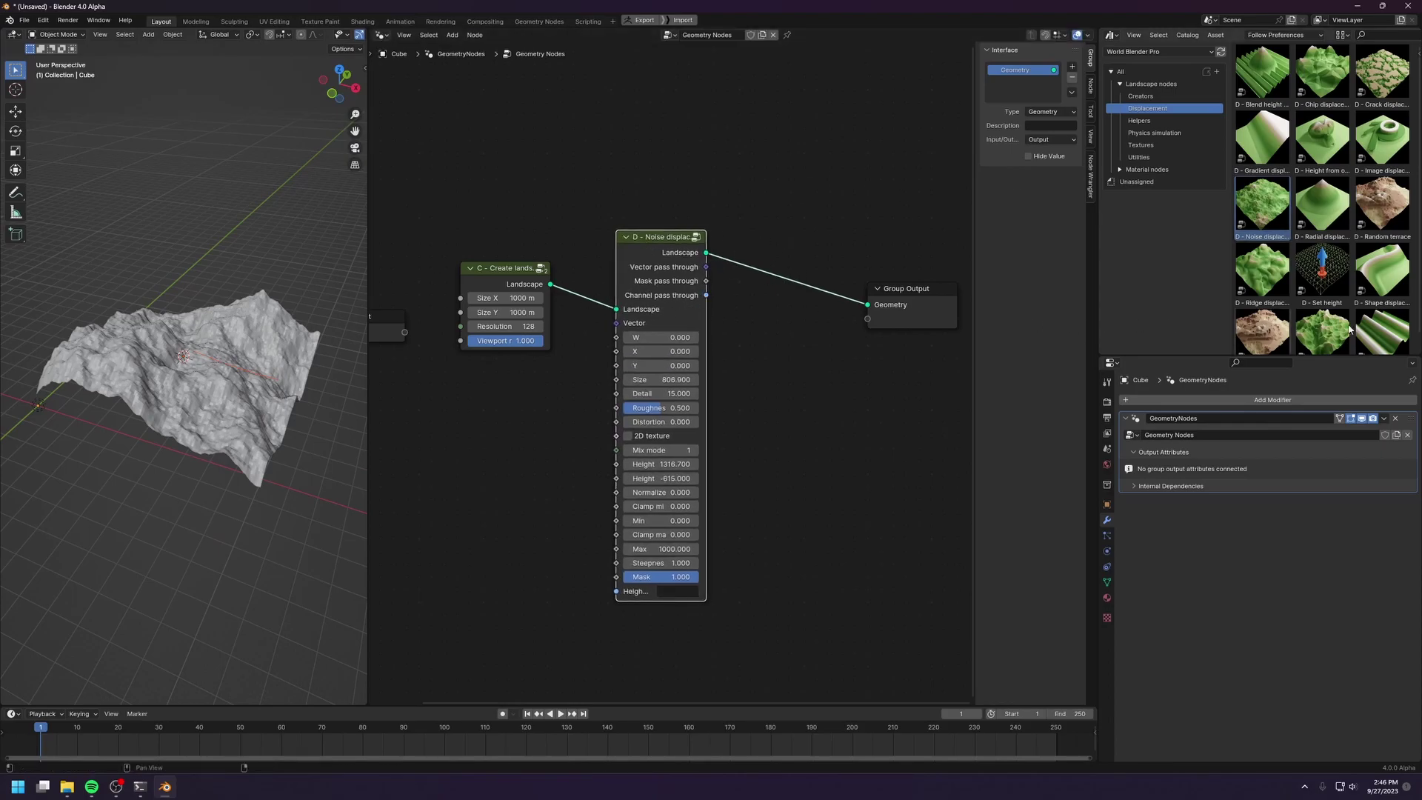
# Step: Replace the Noise displacement node with the Gradient displacement node between Create landscape and Group Output
pyautogui.hotkey('ctrl', 'x')
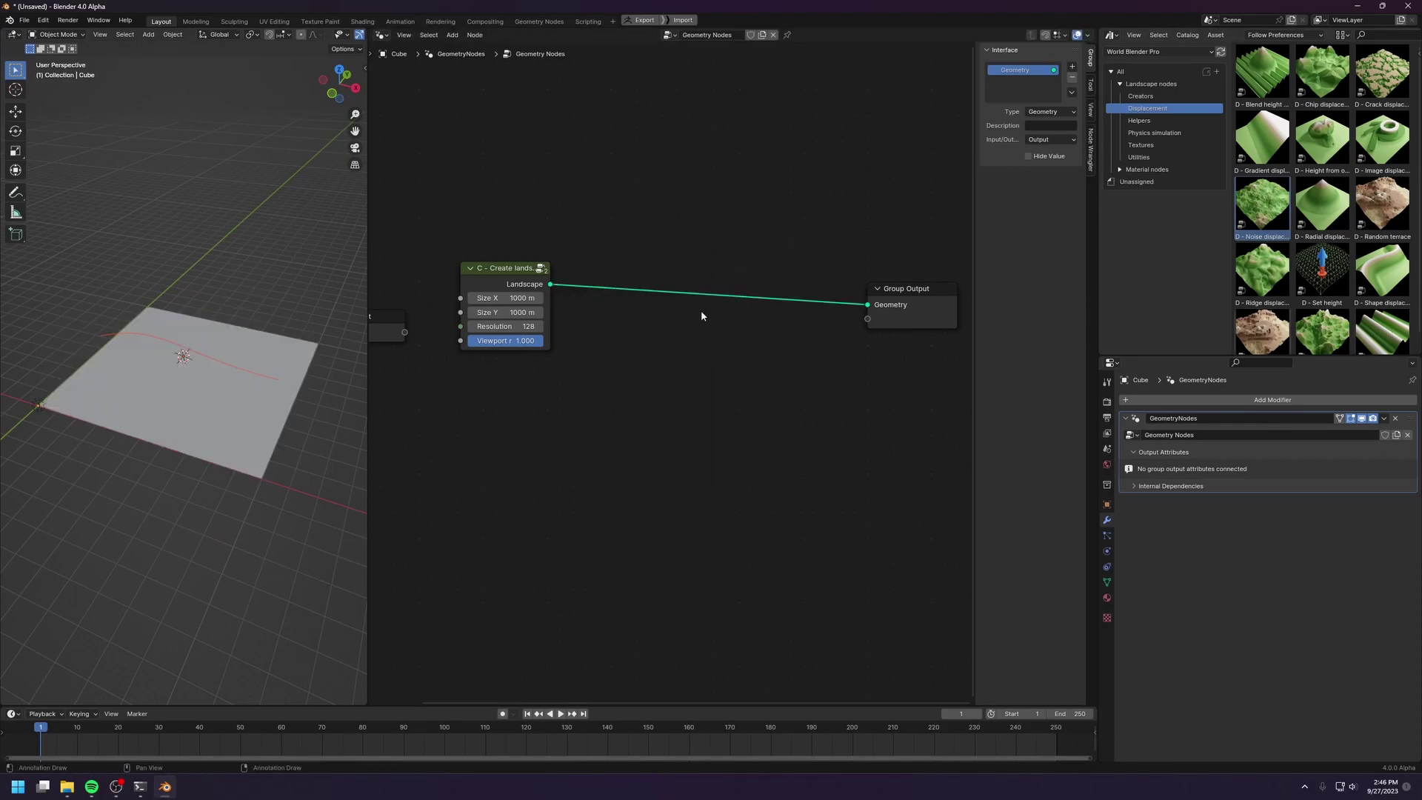
pyautogui.moveTo(701, 309); pyautogui.dragTo(613, 291, button='middle')
pyautogui.moveTo(1252, 140); pyautogui.dragTo(548, 256)
pyautogui.click(557, 253)
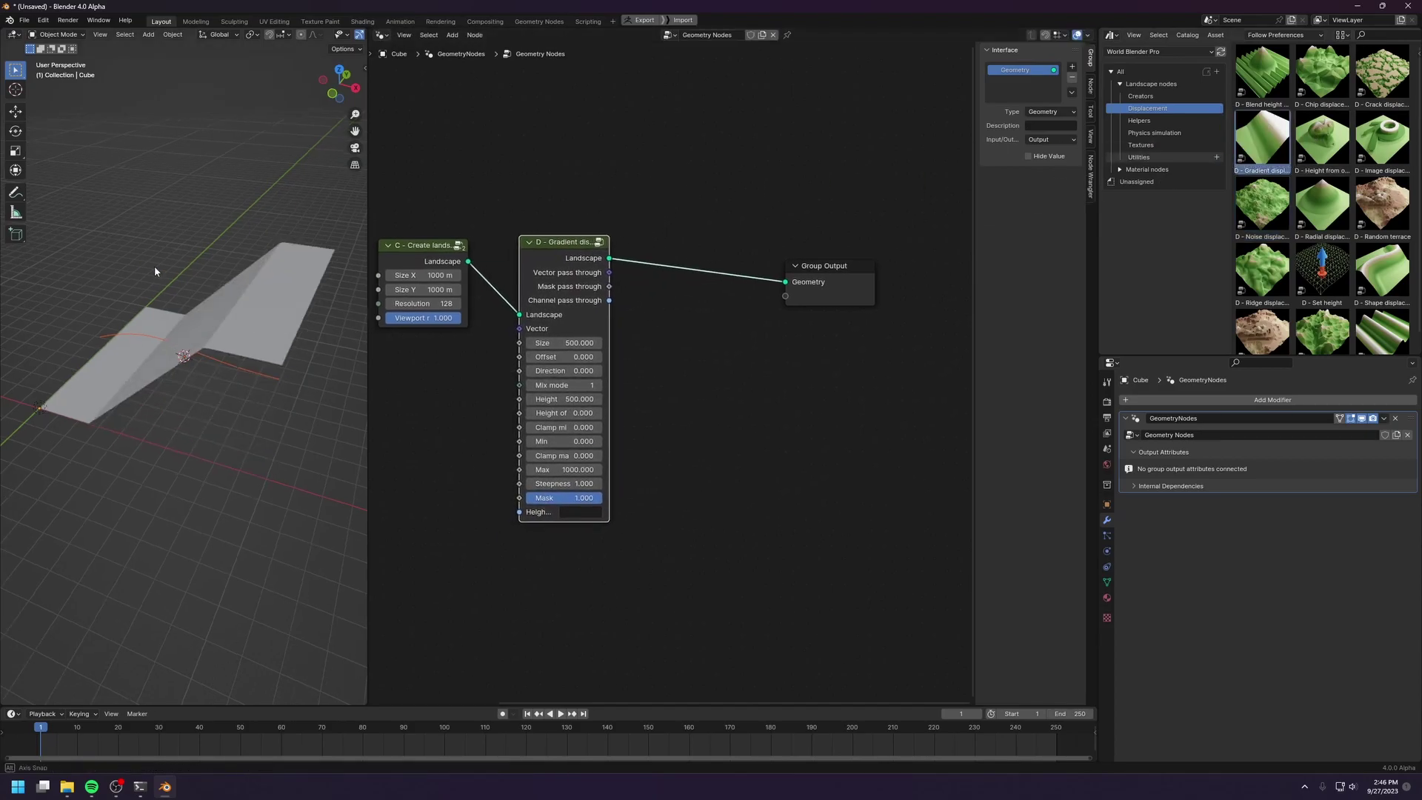
pyautogui.moveTo(154, 265); pyautogui.dragTo(156, 345, button='middle')
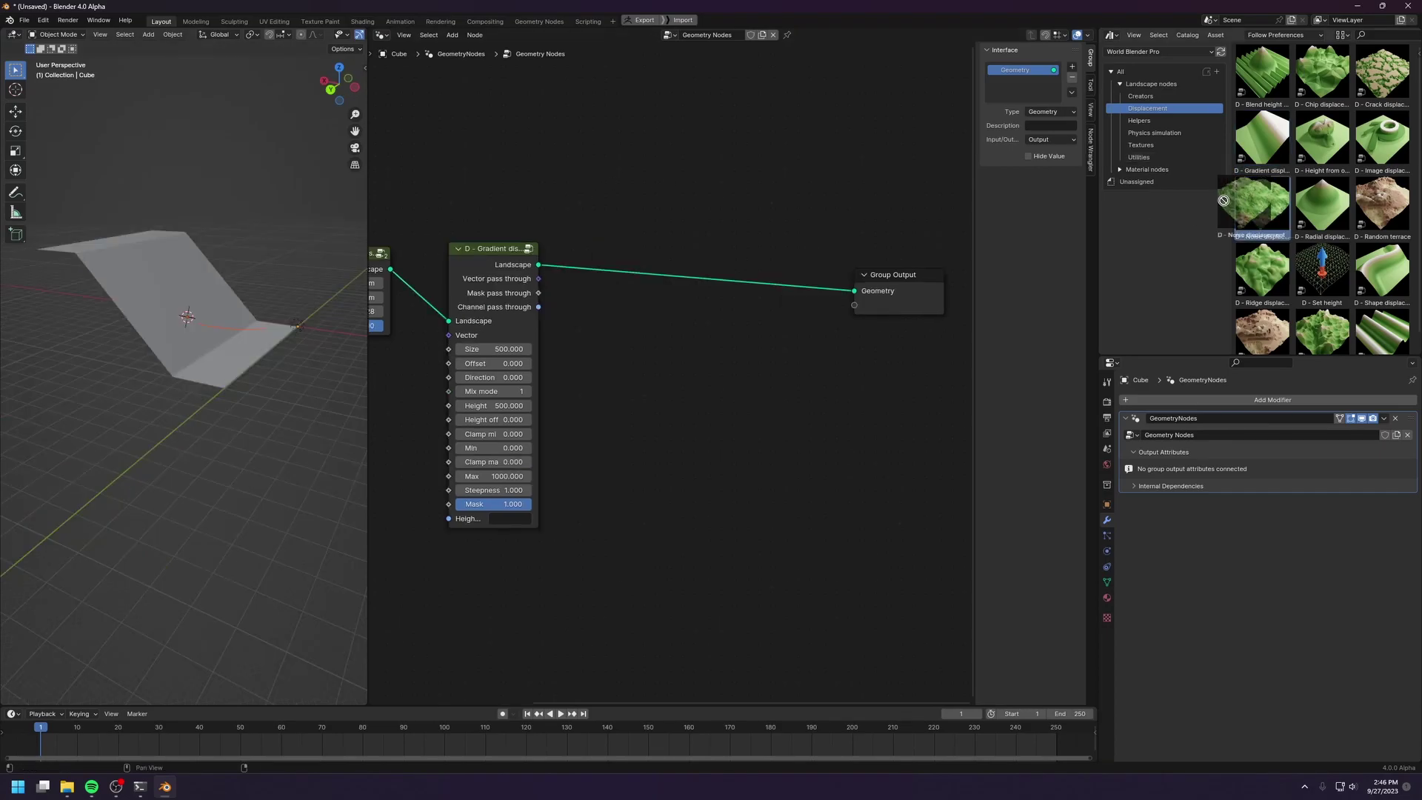
# Step: Insert a Noise displacement node between Gradient displacement and Group Output and set its detail to 5
pyautogui.moveTo(1262, 201); pyautogui.dragTo(645, 252)
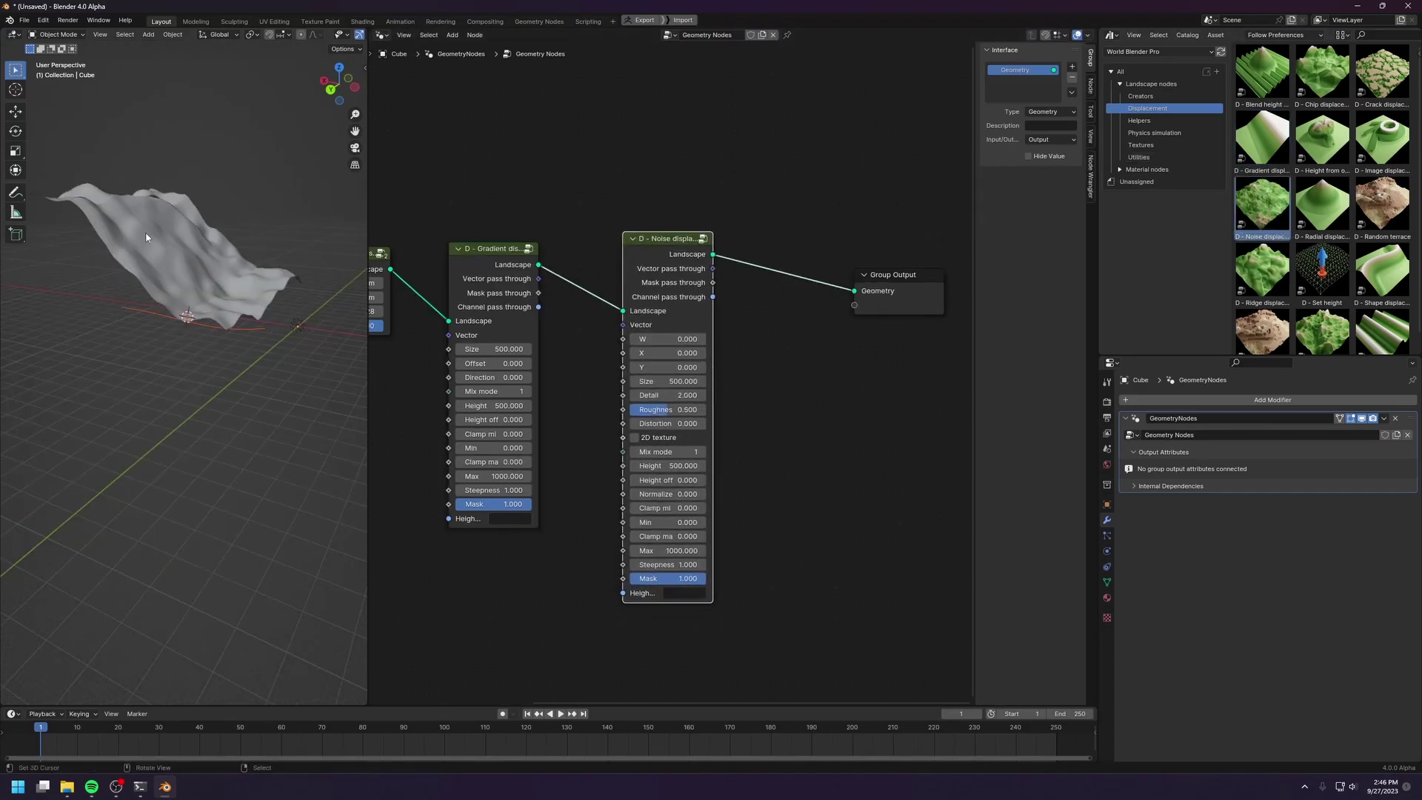
pyautogui.moveTo(145, 232); pyautogui.dragTo(161, 203, button='middle')
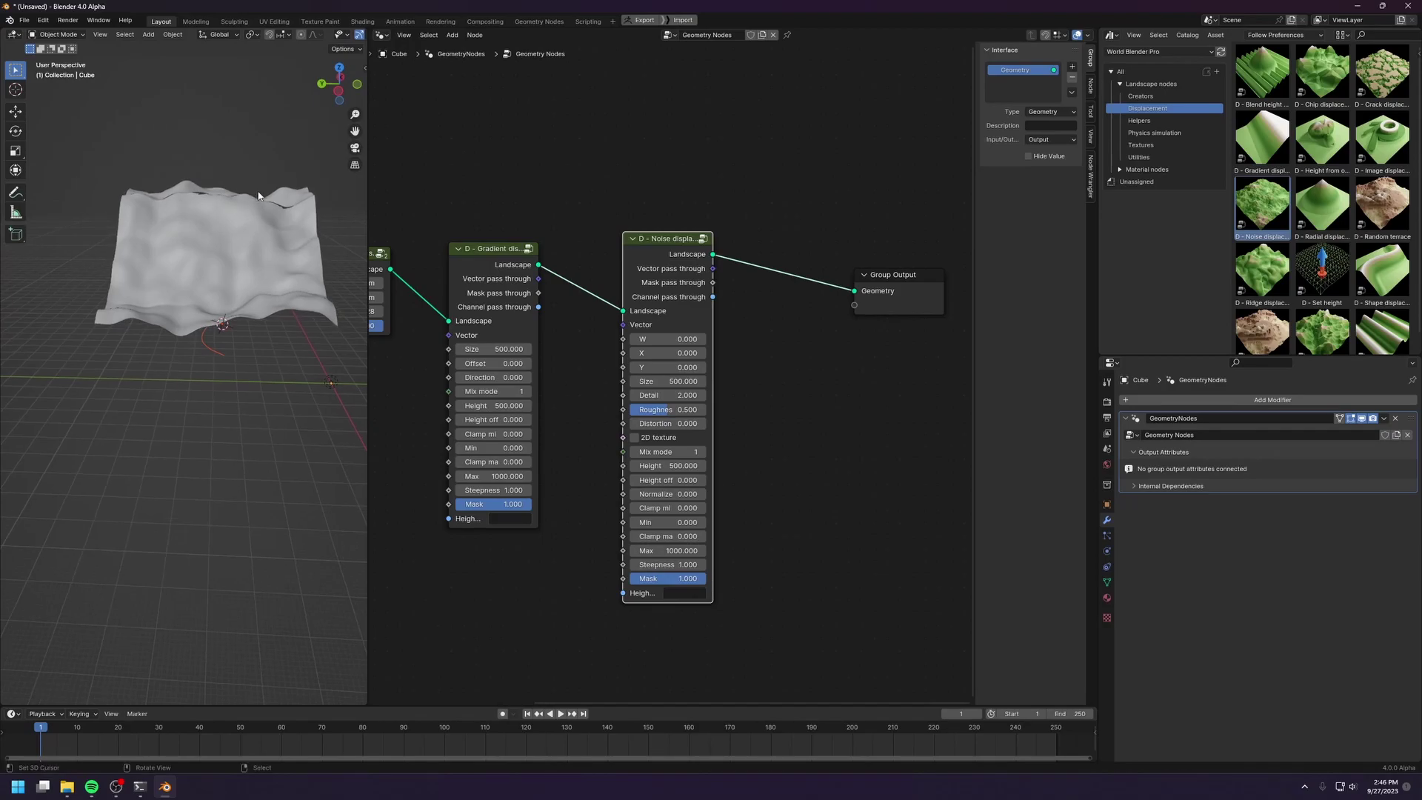
pyautogui.moveTo(259, 195); pyautogui.dragTo(236, 422, button='middle')
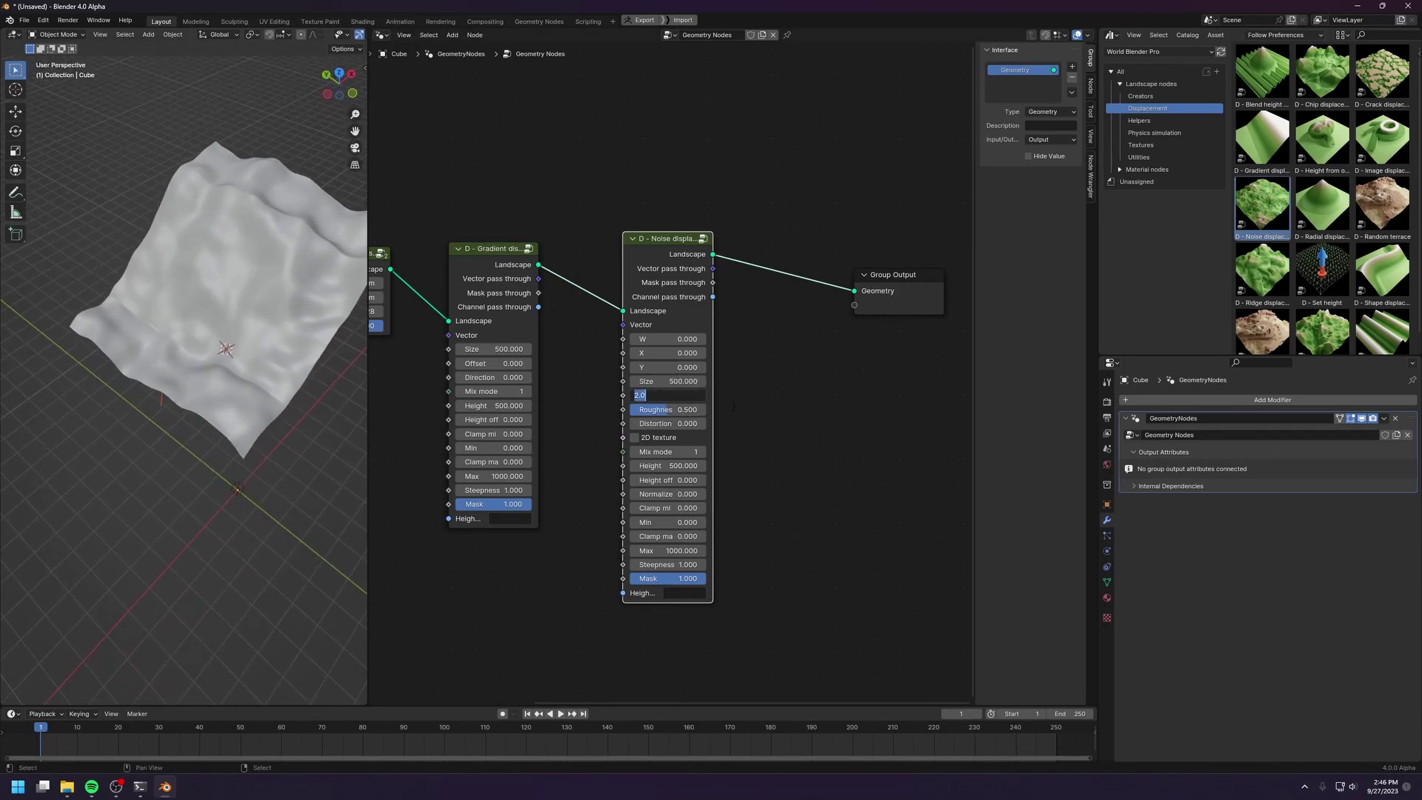
pyautogui.press('Return')
pyautogui.moveTo(245, 333); pyautogui.dragTo(220, 296, button='middle')
# Step: Set the Gradient displacement node's steepness to 1.9 and check the slope
pyautogui.moveTo(485, 488); pyautogui.dragTo(508, 485, button='middle')
pyautogui.moveTo(508, 484); pyautogui.dragTo(567, 485)
pyautogui.moveTo(185, 385); pyautogui.dragTo(236, 362, button='middle')
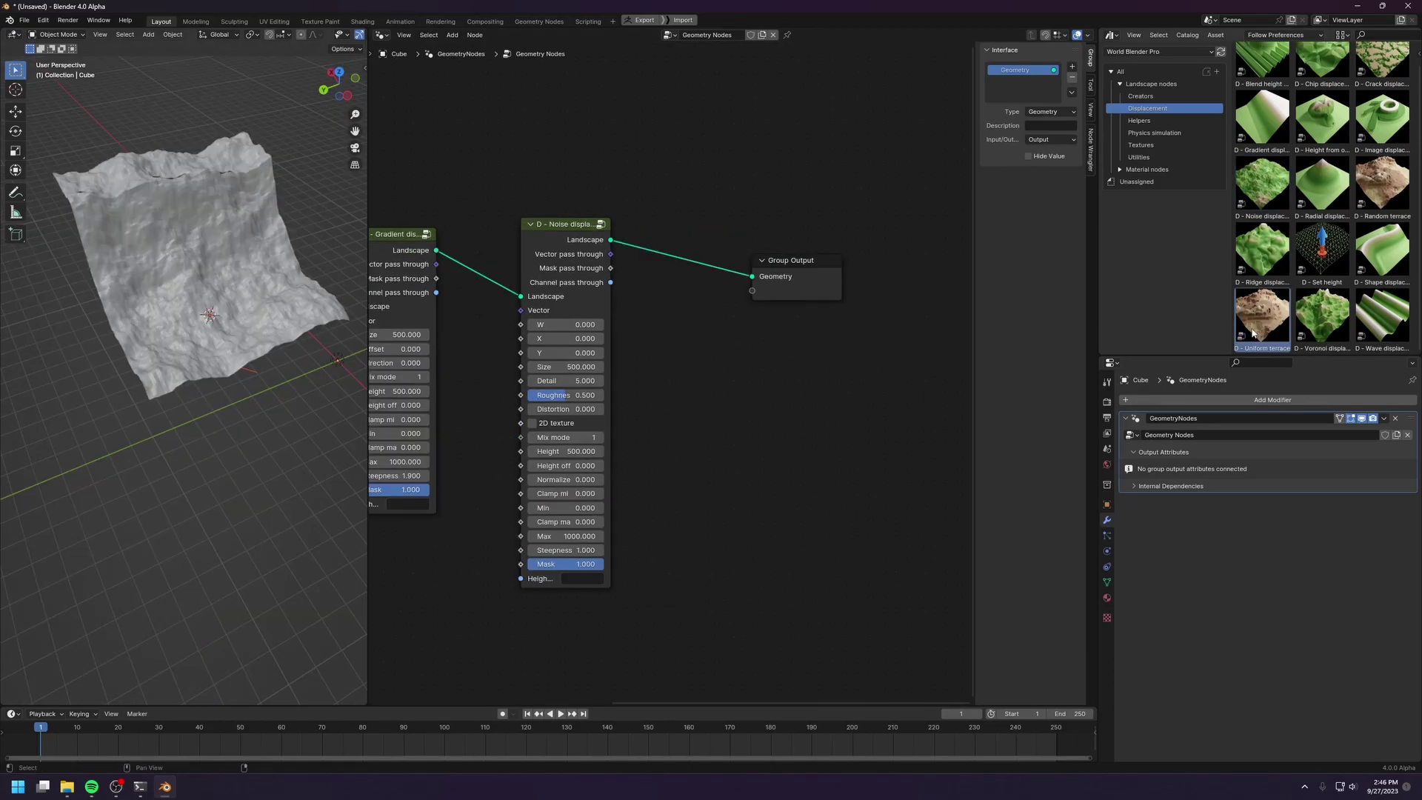
# Step: Insert the Uniform terrace node between Noise displacement and Group Output, moving Group Output aside for room
pyautogui.moveTo(1253, 328); pyautogui.dragTo(689, 237)
pyautogui.moveTo(771, 264); pyautogui.dragTo(815, 276)
pyautogui.scroll(8, 205, 294)
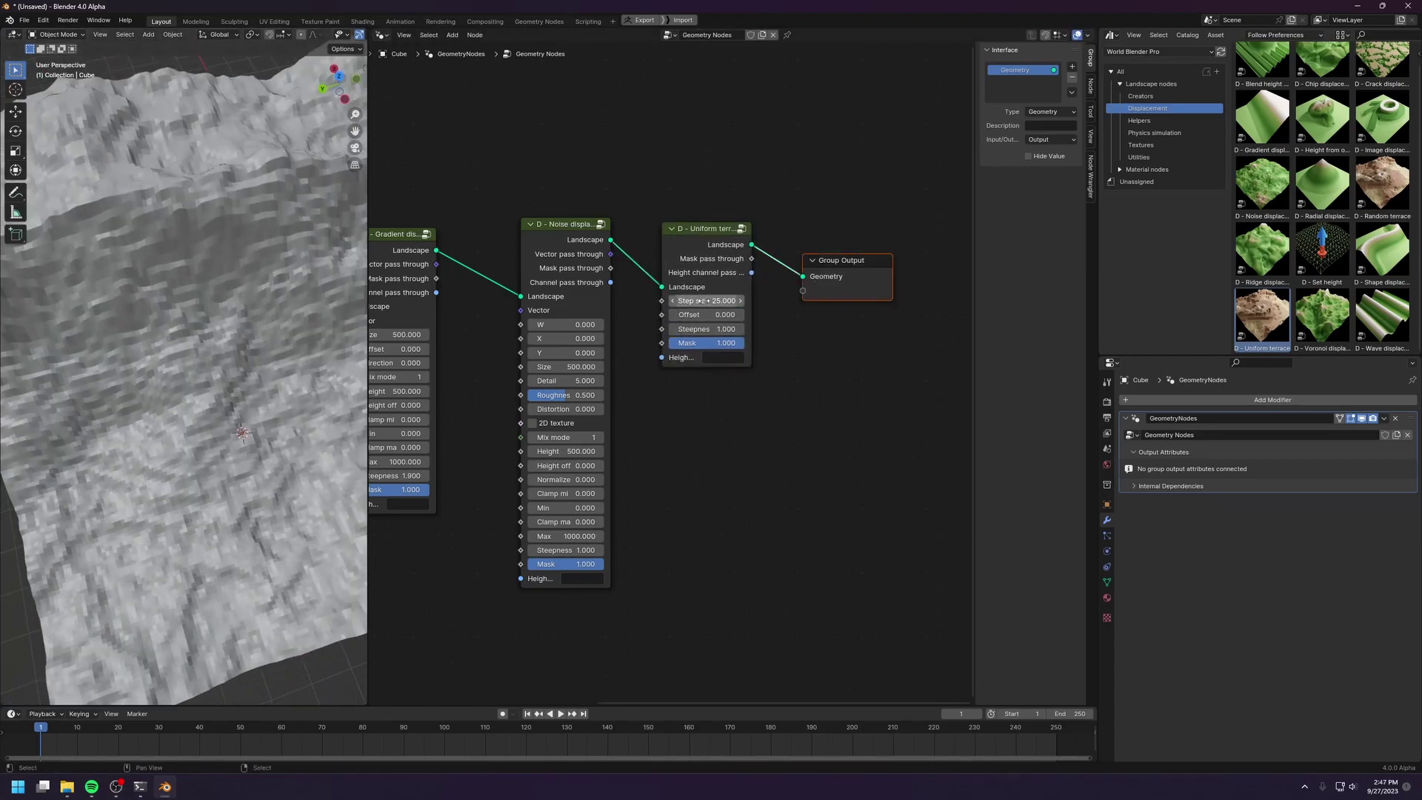
# Step: Set the Uniform terrace node's step size to 87.5 and inspect the terraces from the side
pyautogui.moveTo(702, 301); pyautogui.dragTo(757, 301)
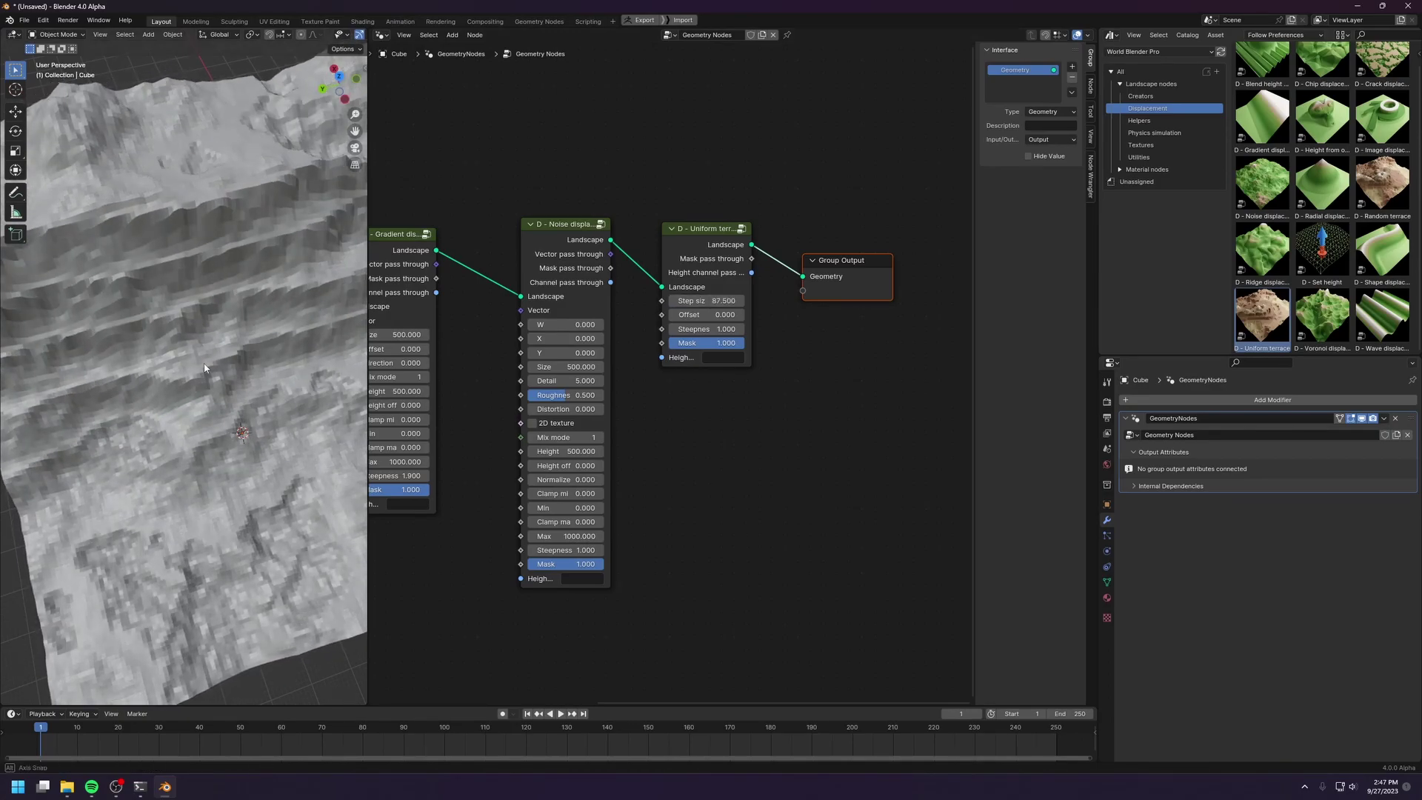
pyautogui.moveTo(204, 367); pyautogui.dragTo(90, 302, button='middle')
pyautogui.moveTo(184, 320)
pyautogui.mouseDown(button='middle')
pyautogui.moveTo(192, 297)
pyautogui.moveTo(157, 272)
pyautogui.moveTo(186, 343)
pyautogui.mouseUp(button='middle')
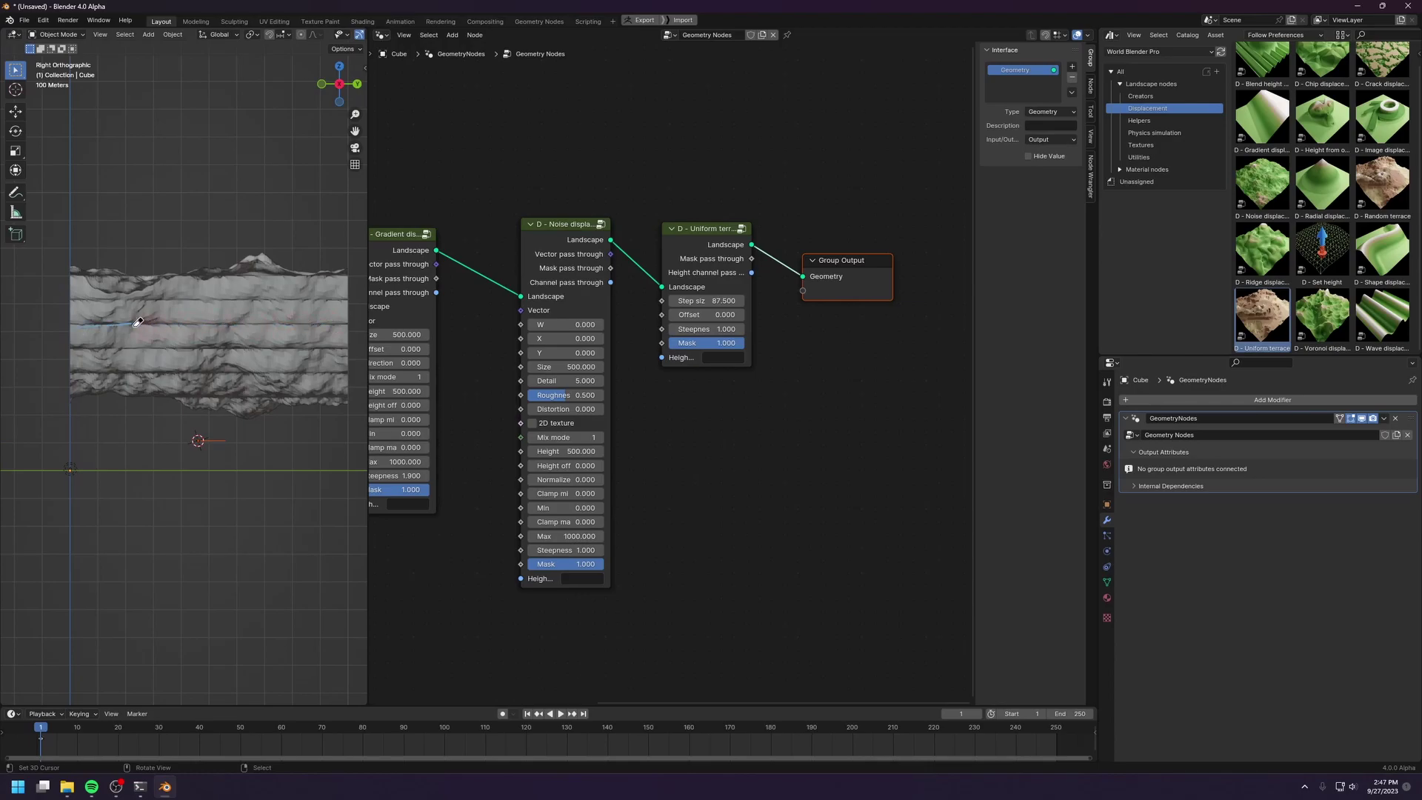
pyautogui.moveTo(177, 299); pyautogui.dragTo(29, 324, button='middle')
# Step: Insert a second Noise displacement node between Uniform terrace and Group Output and set its detail to 0
pyautogui.moveTo(1262, 185); pyautogui.dragTo(770, 230)
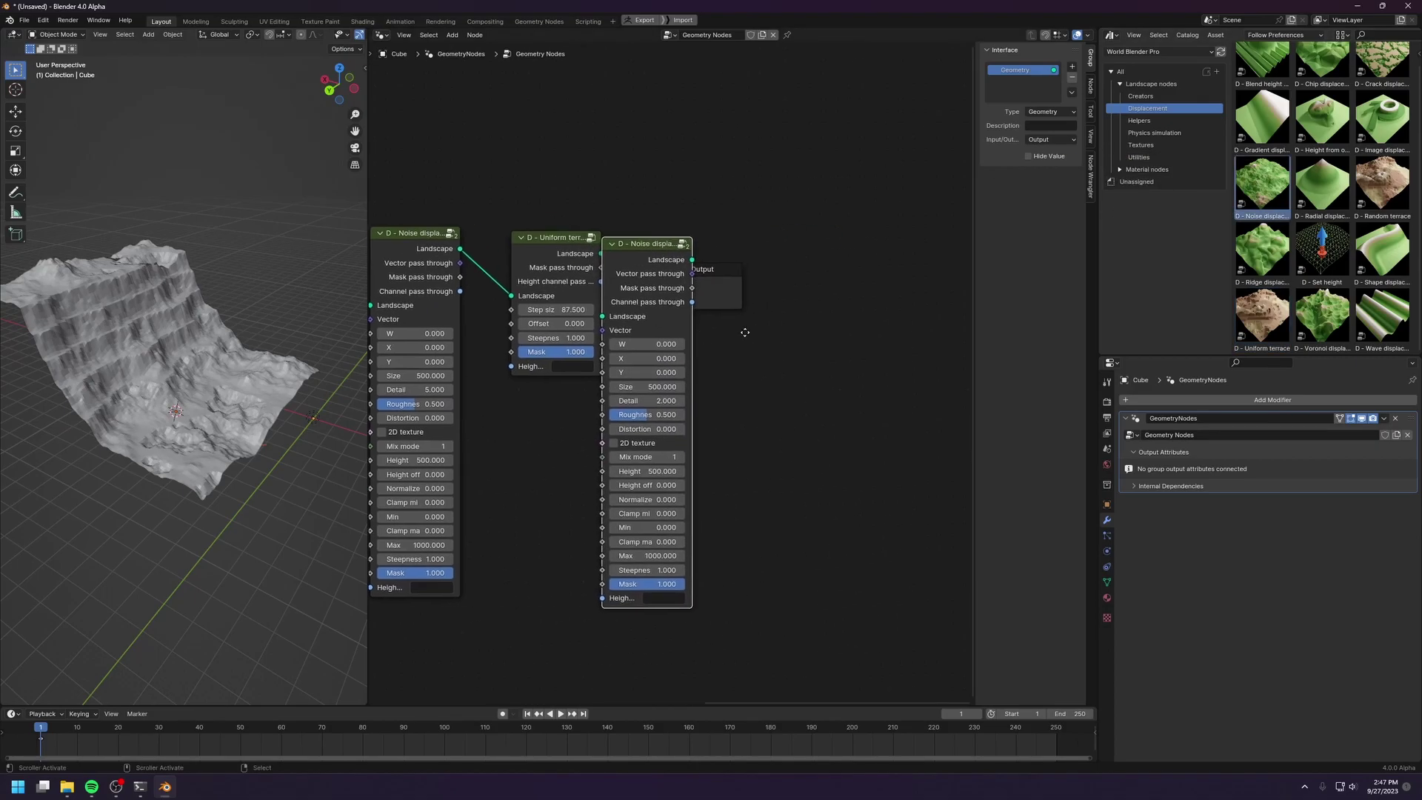
pyautogui.moveTo(795, 297); pyautogui.dragTo(845, 279)
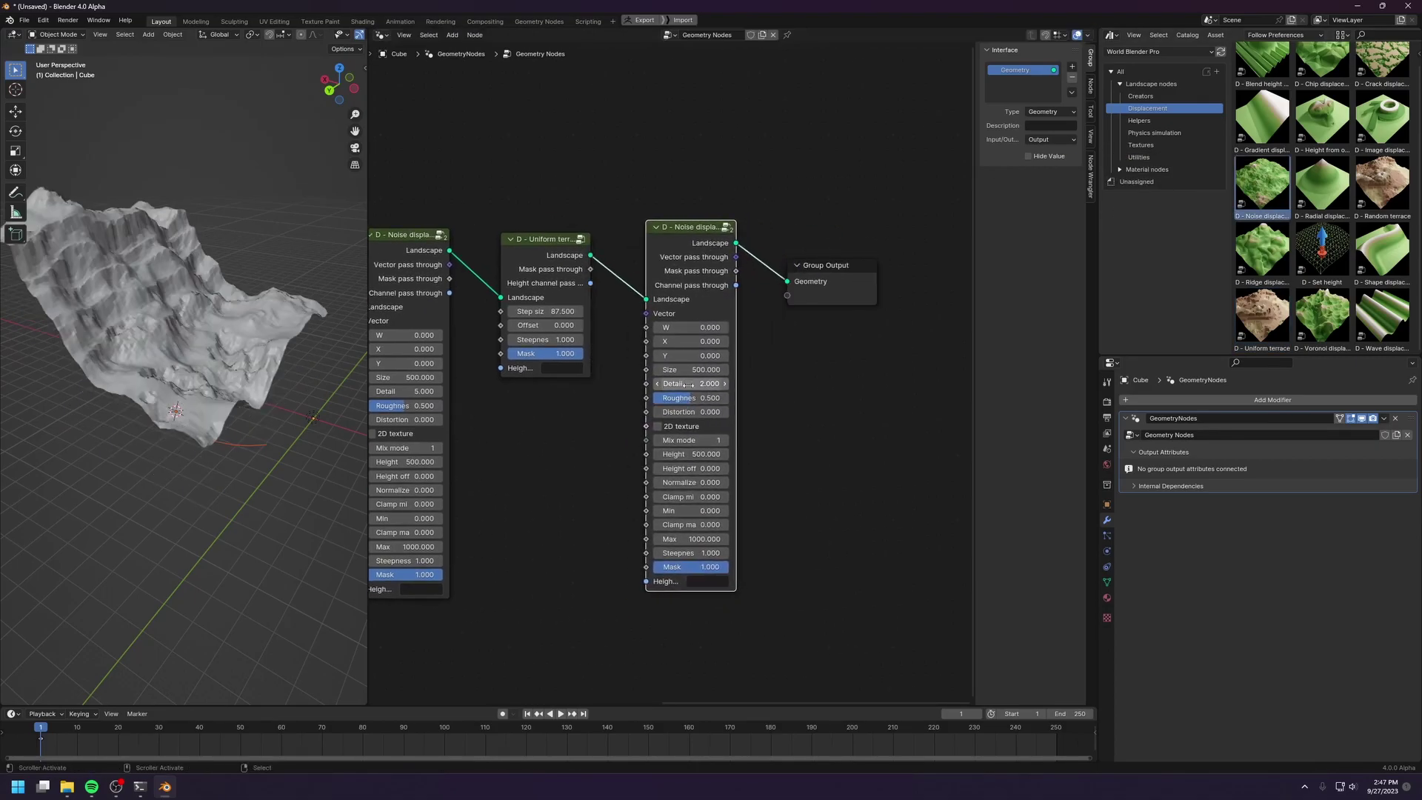
pyautogui.press('BackSpace')
# Step: Set the second Noise displacement node's size to 729.2 and its height to 278
pyautogui.moveTo(88, 299); pyautogui.dragTo(14, 287, button='middle')
pyautogui.moveTo(677, 368); pyautogui.dragTo(741, 368)
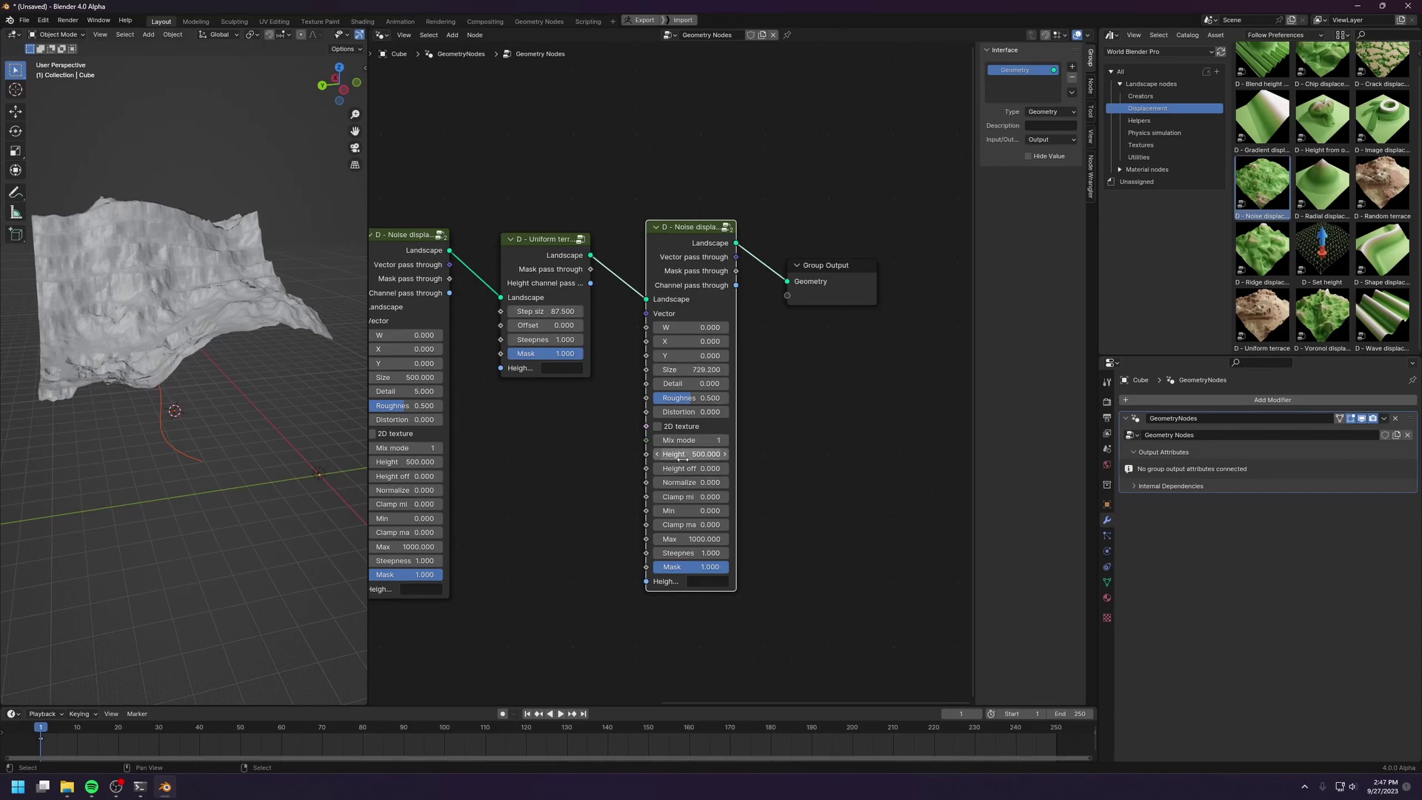
pyautogui.moveTo(682, 454); pyautogui.dragTo(673, 454)
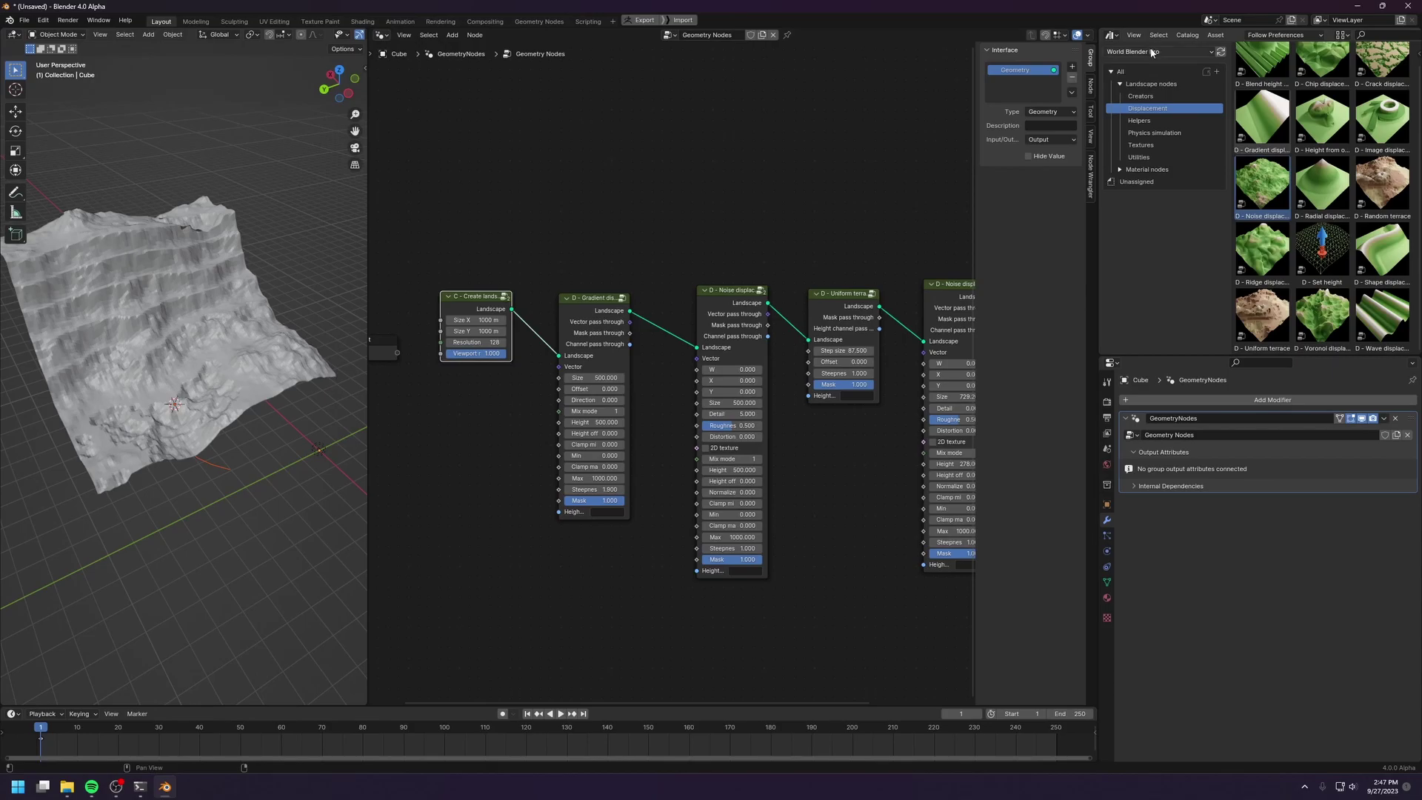
# Step: Switch the asset library to World Blender Basics and detach the Gradient displacement node from the node chain
pyautogui.click(1152, 52)
pyautogui.click(1149, 163)
pyautogui.keyDown('alt'); pyautogui.moveTo(609, 311); pyautogui.dragTo(544, 411); pyautogui.keyUp('alt')
pyautogui.moveTo(312, 323); pyautogui.dragTo(11, 307, button='middle')
# Step: Set the first Noise displacement node's size to 1057.6, height to 1115.7 and height offset to -667.9, checking the front view
pyautogui.moveTo(886, 422); pyautogui.dragTo(813, 428, button='middle')
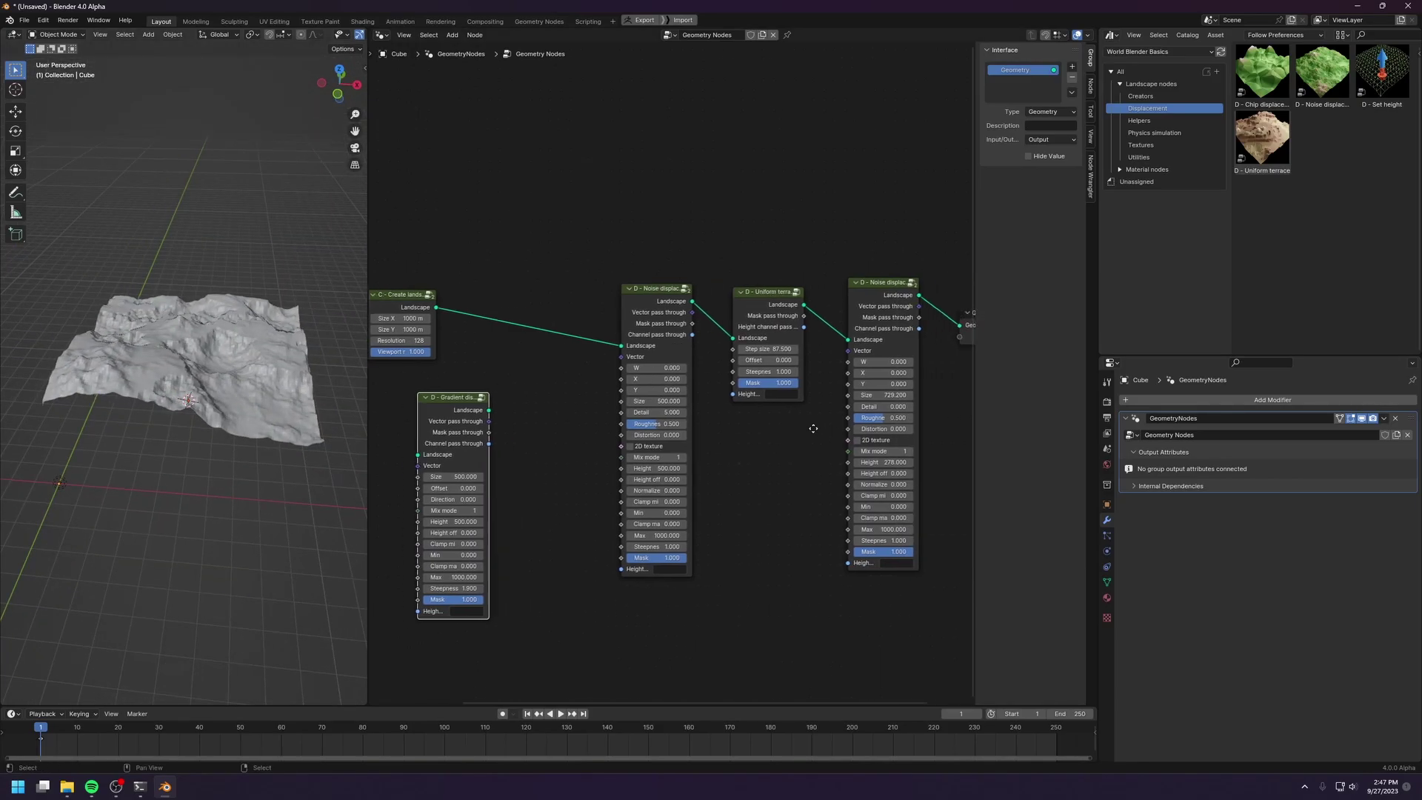
pyautogui.scroll(1, 784, 414)
pyautogui.moveTo(633, 413); pyautogui.dragTo(722, 413)
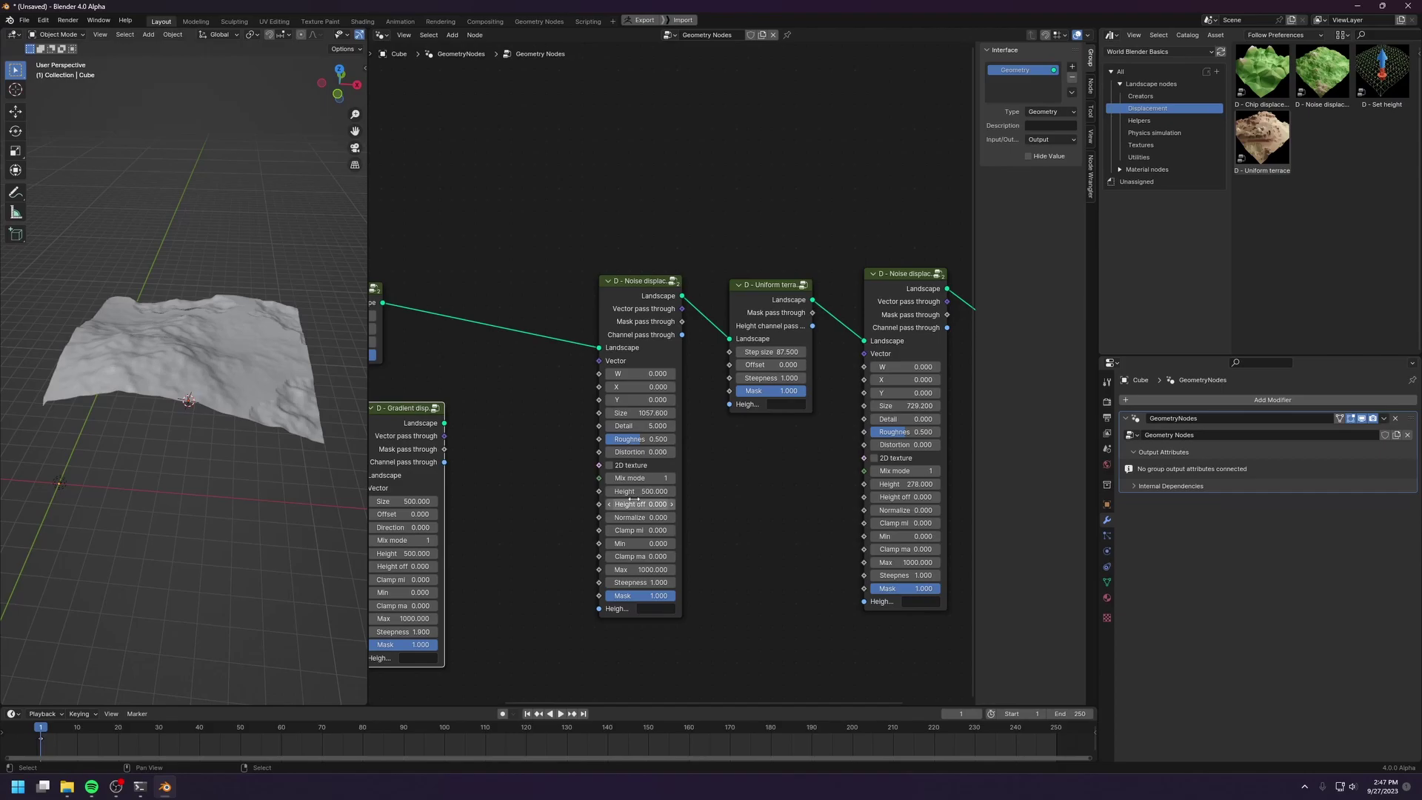
pyautogui.moveTo(630, 490); pyautogui.dragTo(724, 491)
pyautogui.moveTo(641, 504); pyautogui.dragTo(585, 505)
pyautogui.press('KP_1')
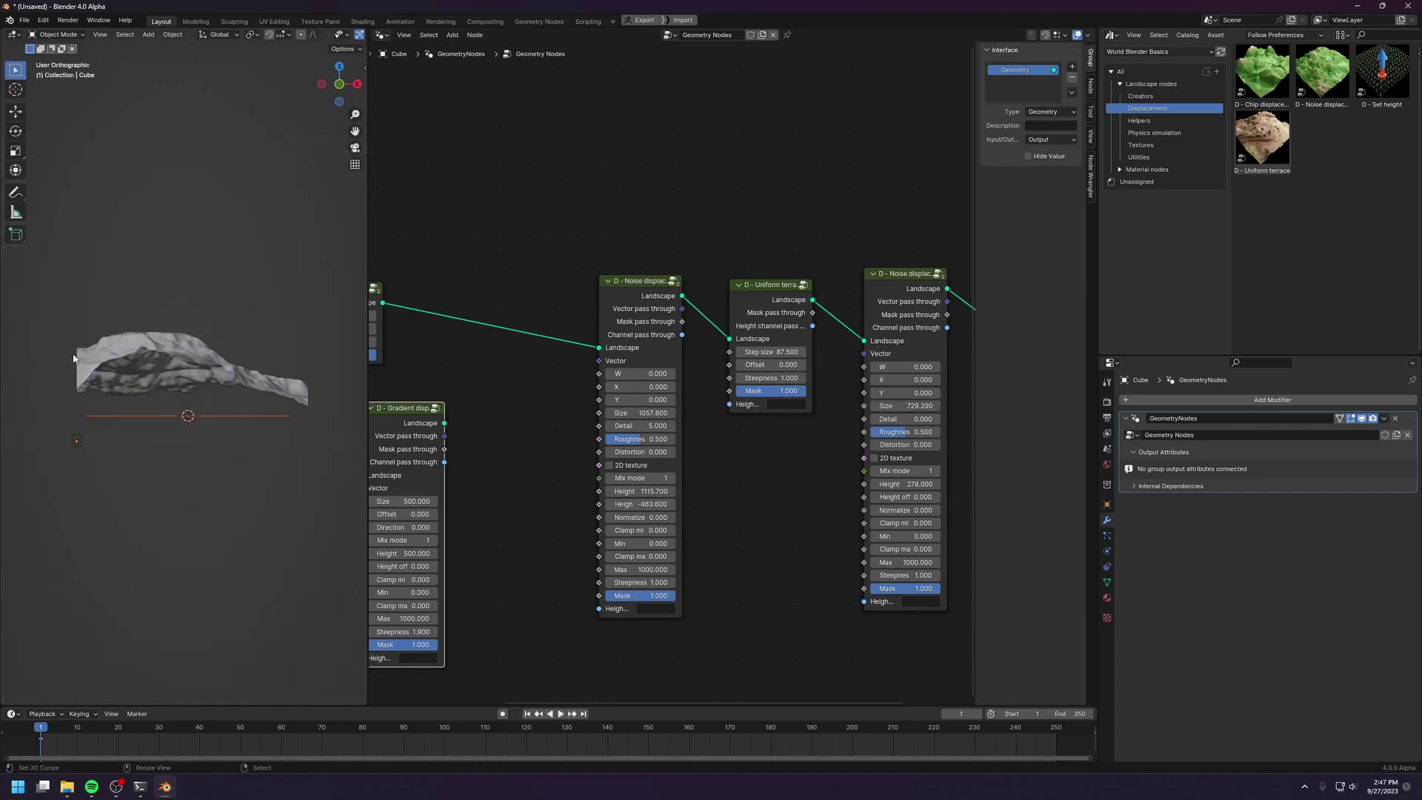
pyautogui.moveTo(585, 505); pyautogui.dragTo(545, 504)
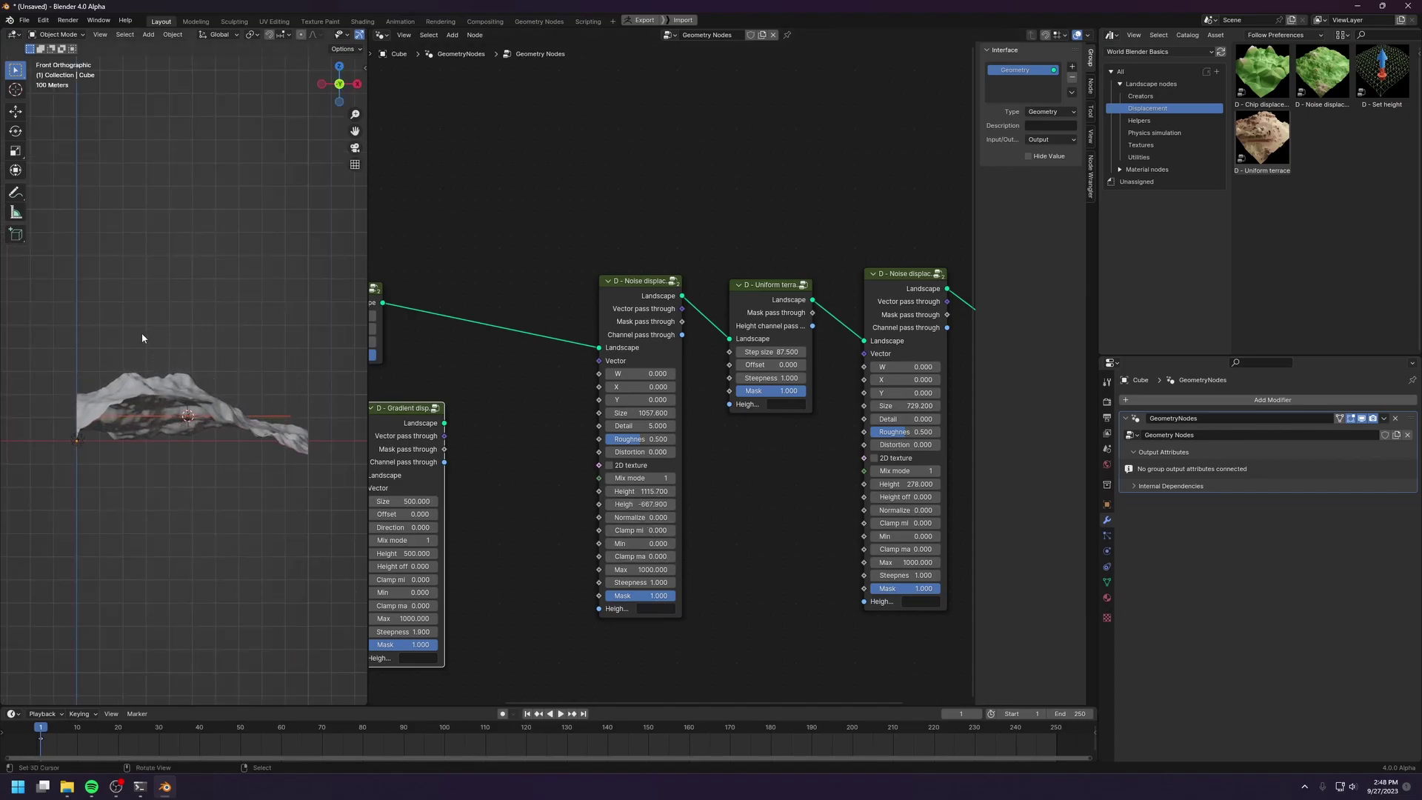
# Step: Set the first Noise displacement node's detail to 15 and inspect the terrain
pyautogui.moveTo(142, 338); pyautogui.dragTo(85, 440, button='middle')
pyautogui.scroll(1, 740, 500)
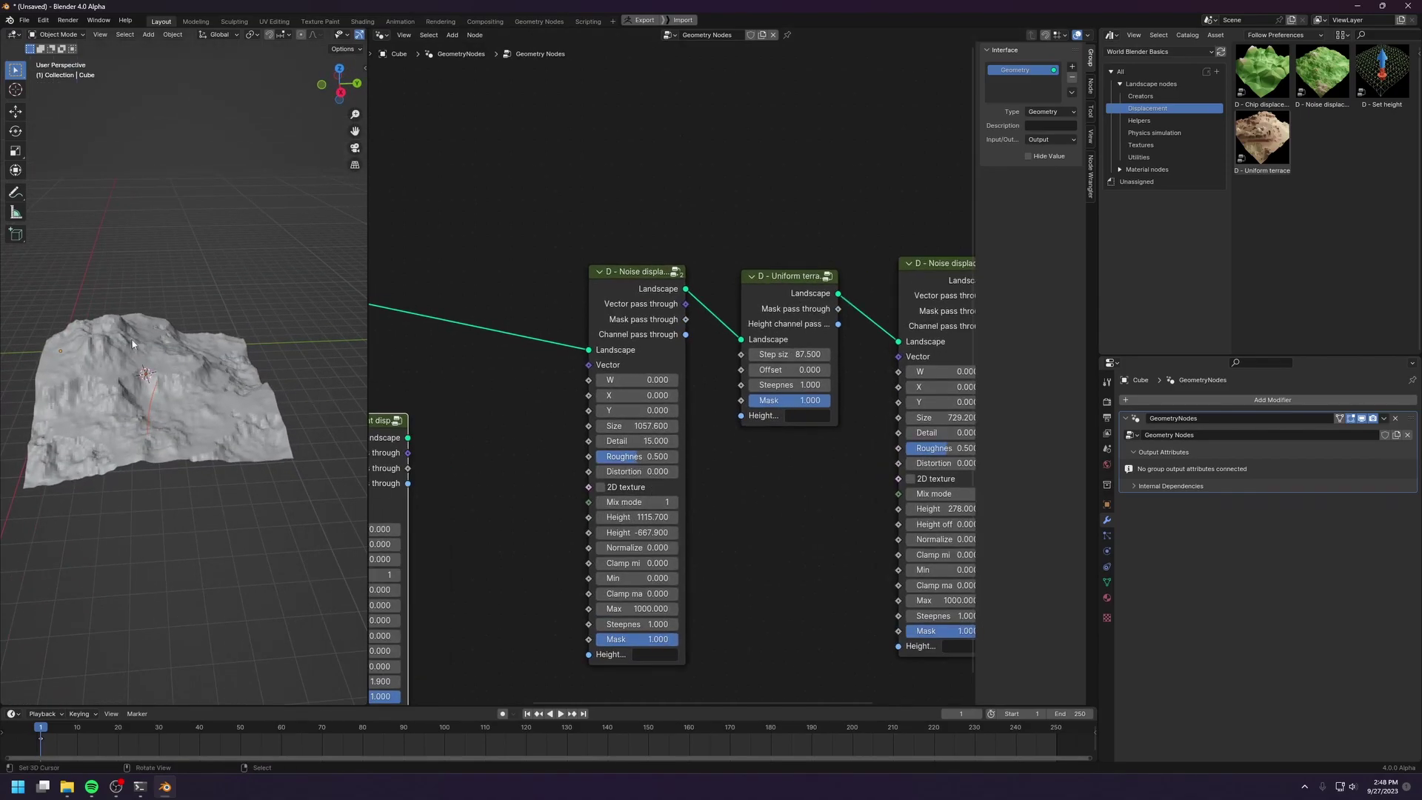
pyautogui.moveTo(132, 343); pyautogui.dragTo(131, 386, button='middle')
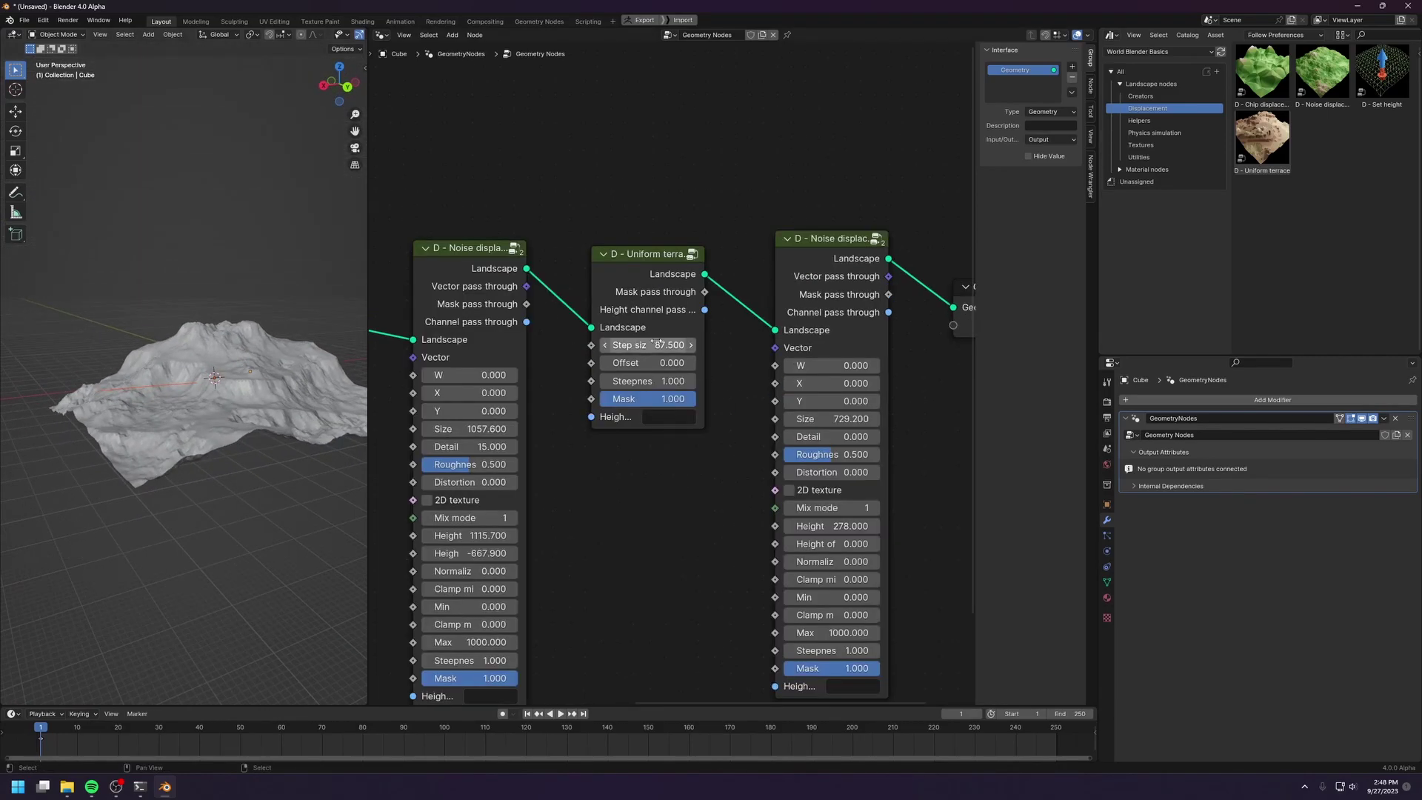
# Step: Set the Uniform terrace node's step size to 59 and its steepness to 2.5
pyautogui.moveTo(652, 345); pyautogui.dragTo(619, 345)
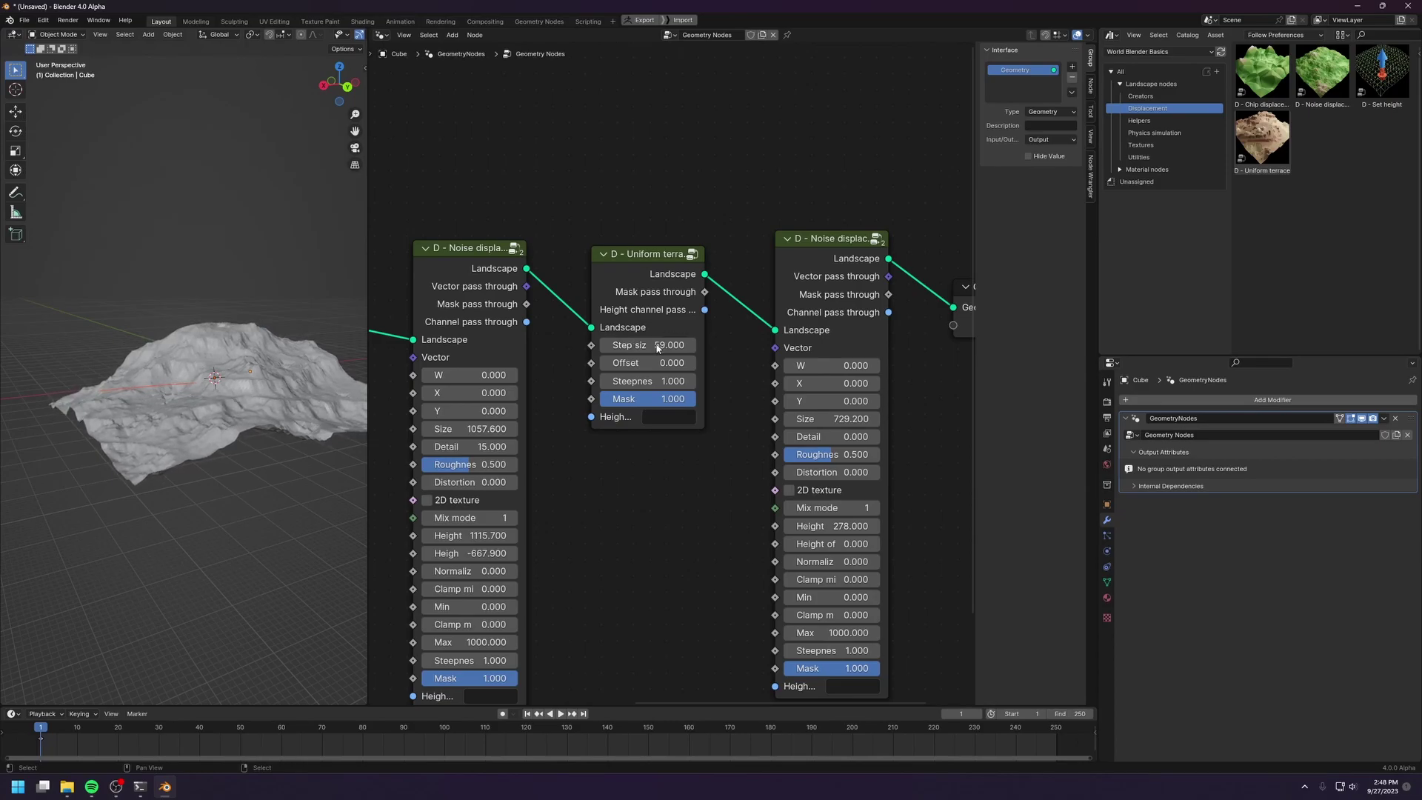
pyautogui.moveTo(176, 390); pyautogui.dragTo(261, 400, button='middle')
pyautogui.scroll(3, 613, 399)
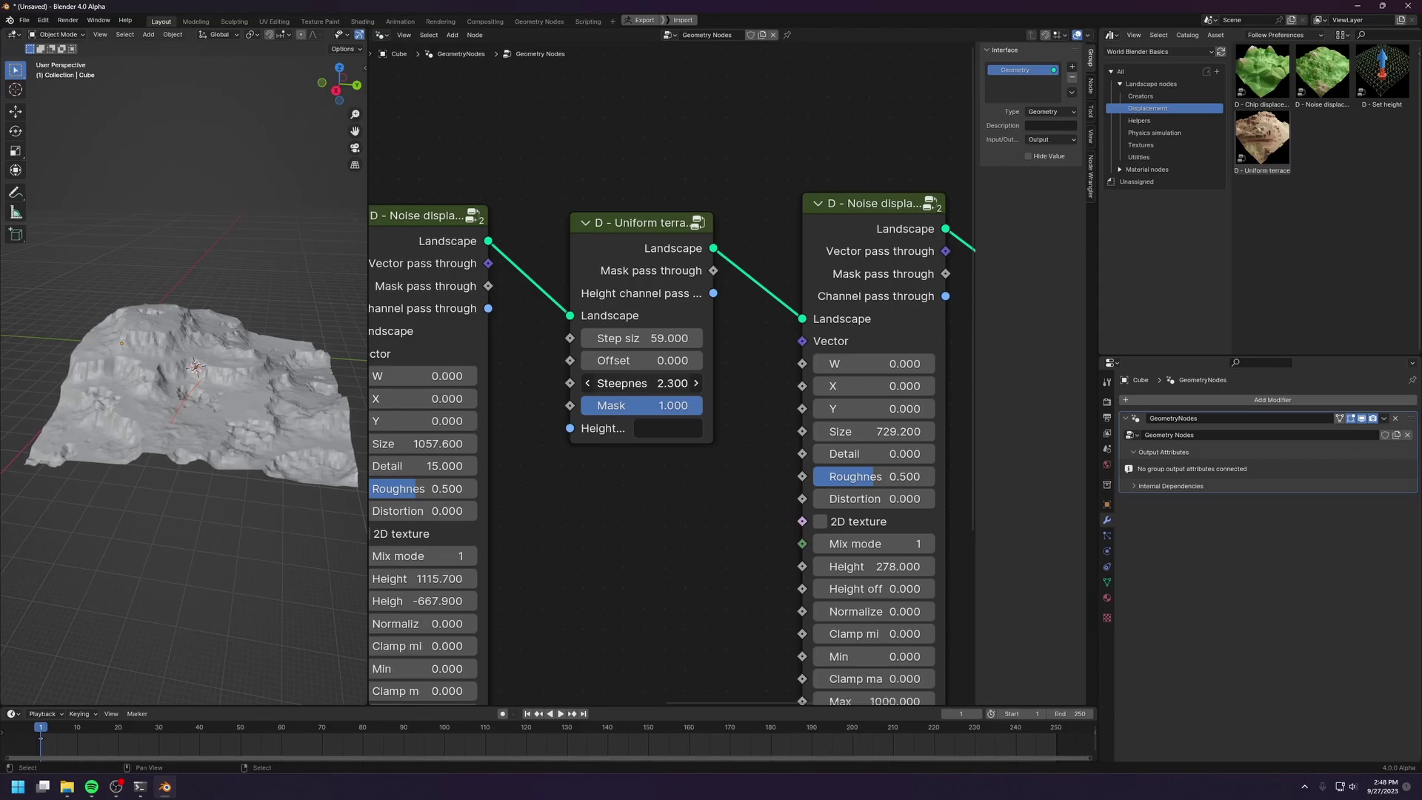
pyautogui.moveTo(637, 383); pyautogui.dragTo(645, 382)
pyautogui.moveTo(333, 407); pyautogui.dragTo(149, 447, button='middle')
# Step: Make room after the first Noise displacement node and insert a duplicate of Uniform terrace before the original one
pyautogui.scroll(-3, 709, 512)
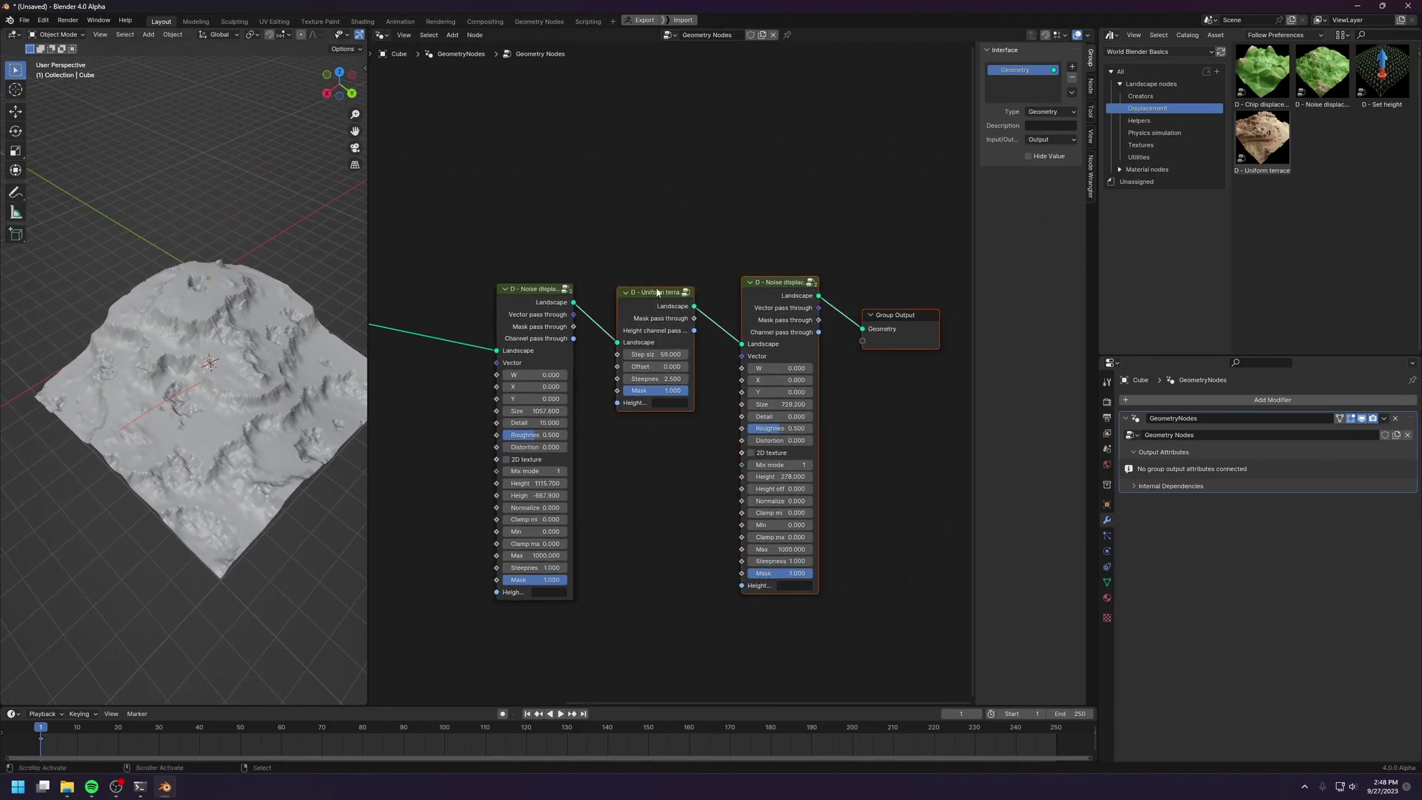
pyautogui.moveTo(656, 293); pyautogui.dragTo(811, 268)
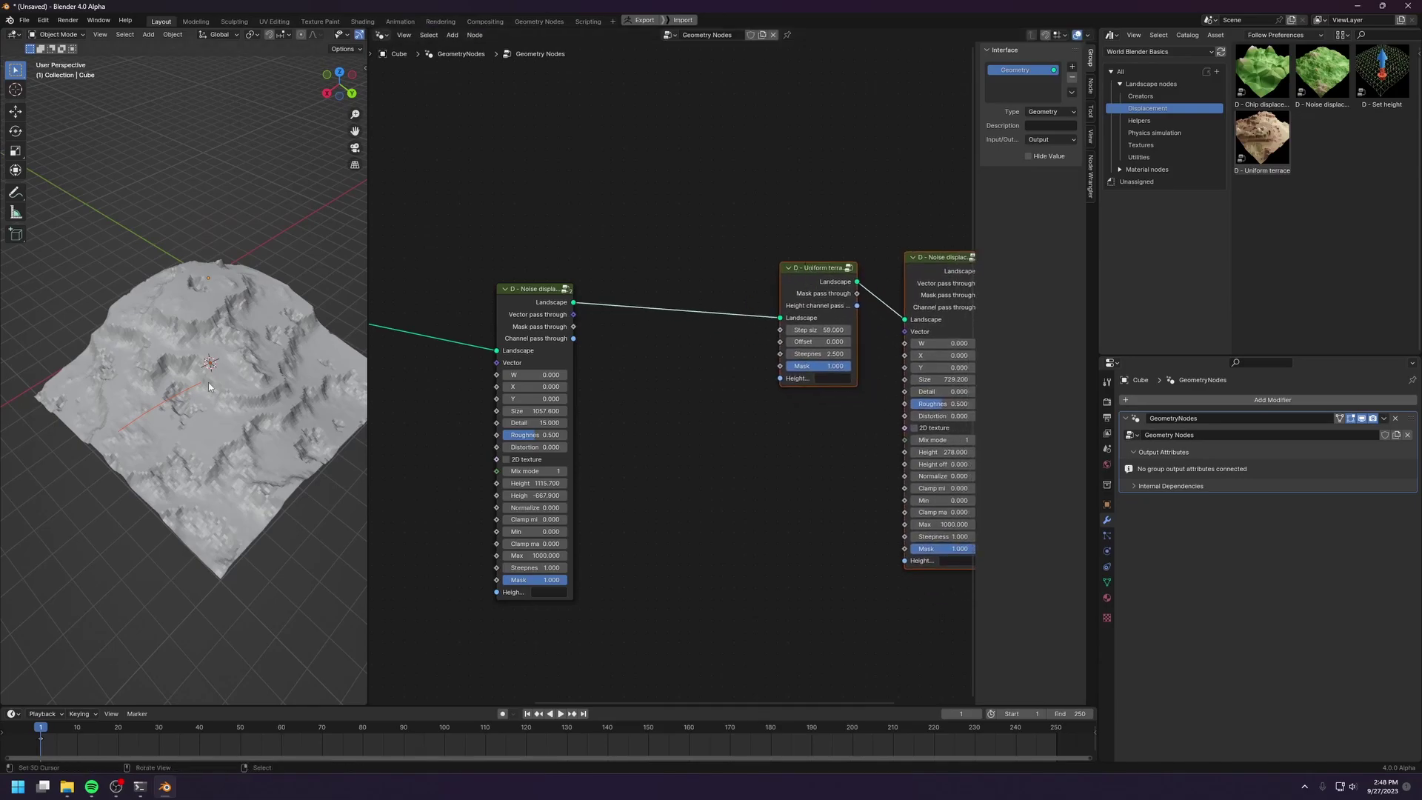
pyautogui.moveTo(208, 382); pyautogui.dragTo(223, 424, button='middle')
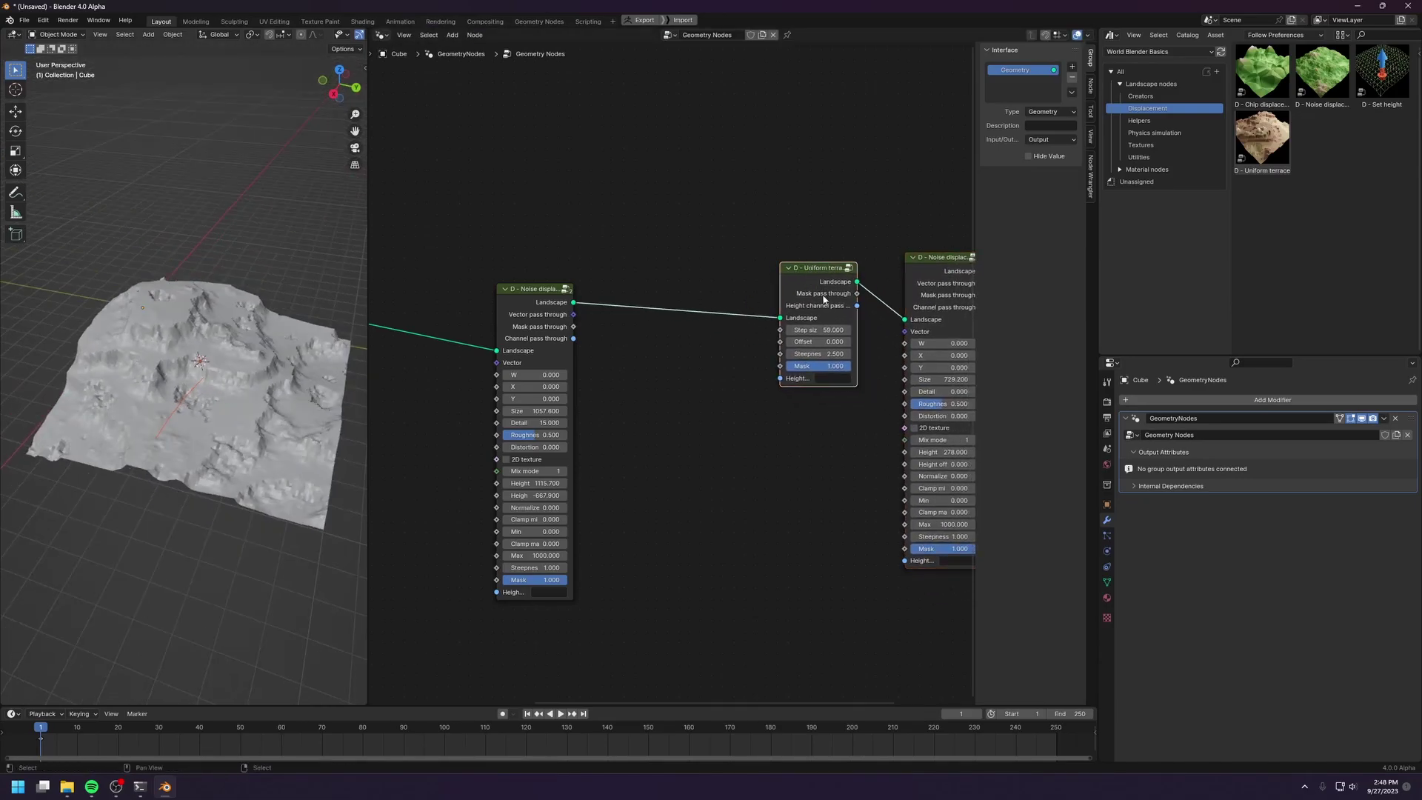
pyautogui.scroll(1, 641, 442)
pyautogui.hotkey('shift', 'd')
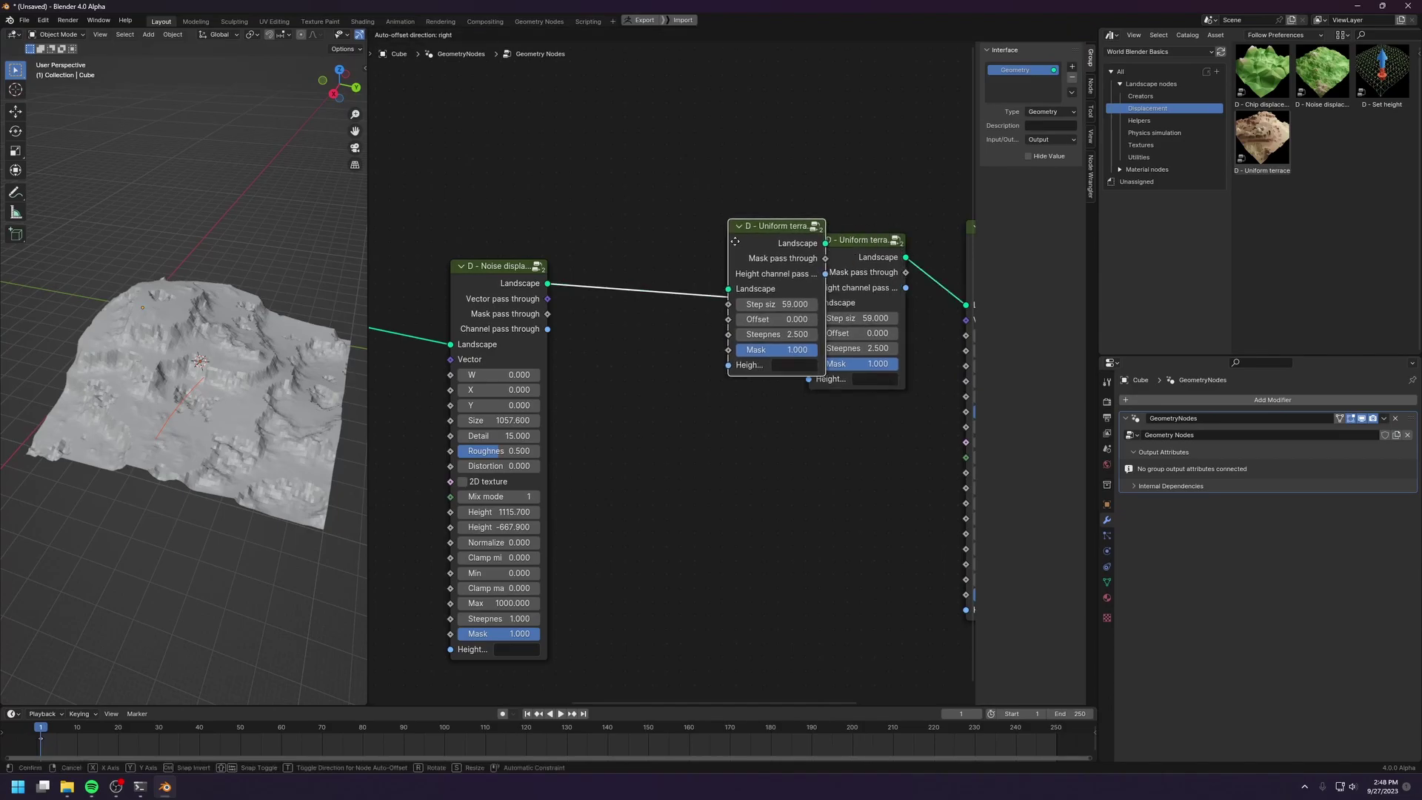
pyautogui.click(698, 248)
# Step: Set the duplicated terrace node's step size to 29 and offset to -29.6, and the original terrace node's mask to about 0.49
pyautogui.scroll(1, 690, 370)
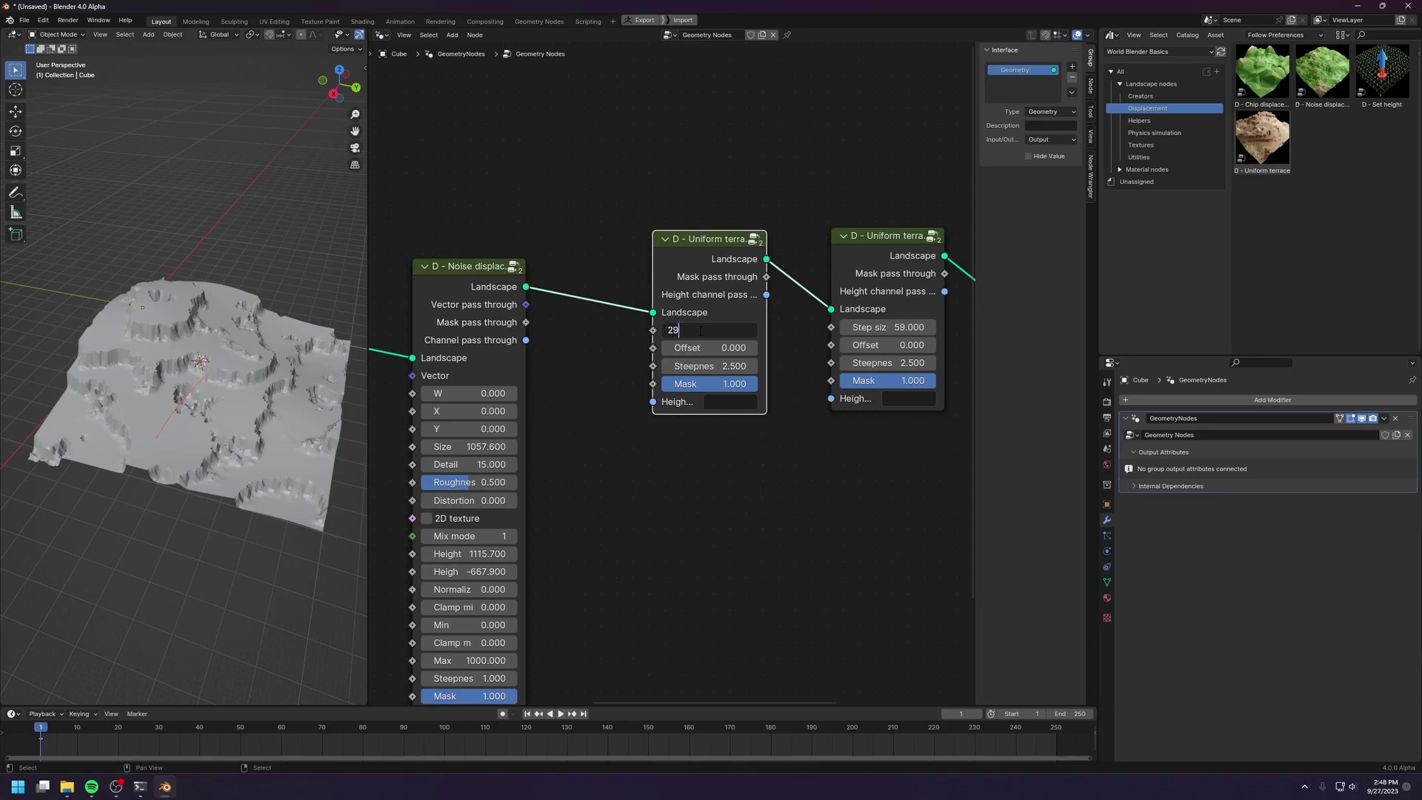
pyautogui.press('Return')
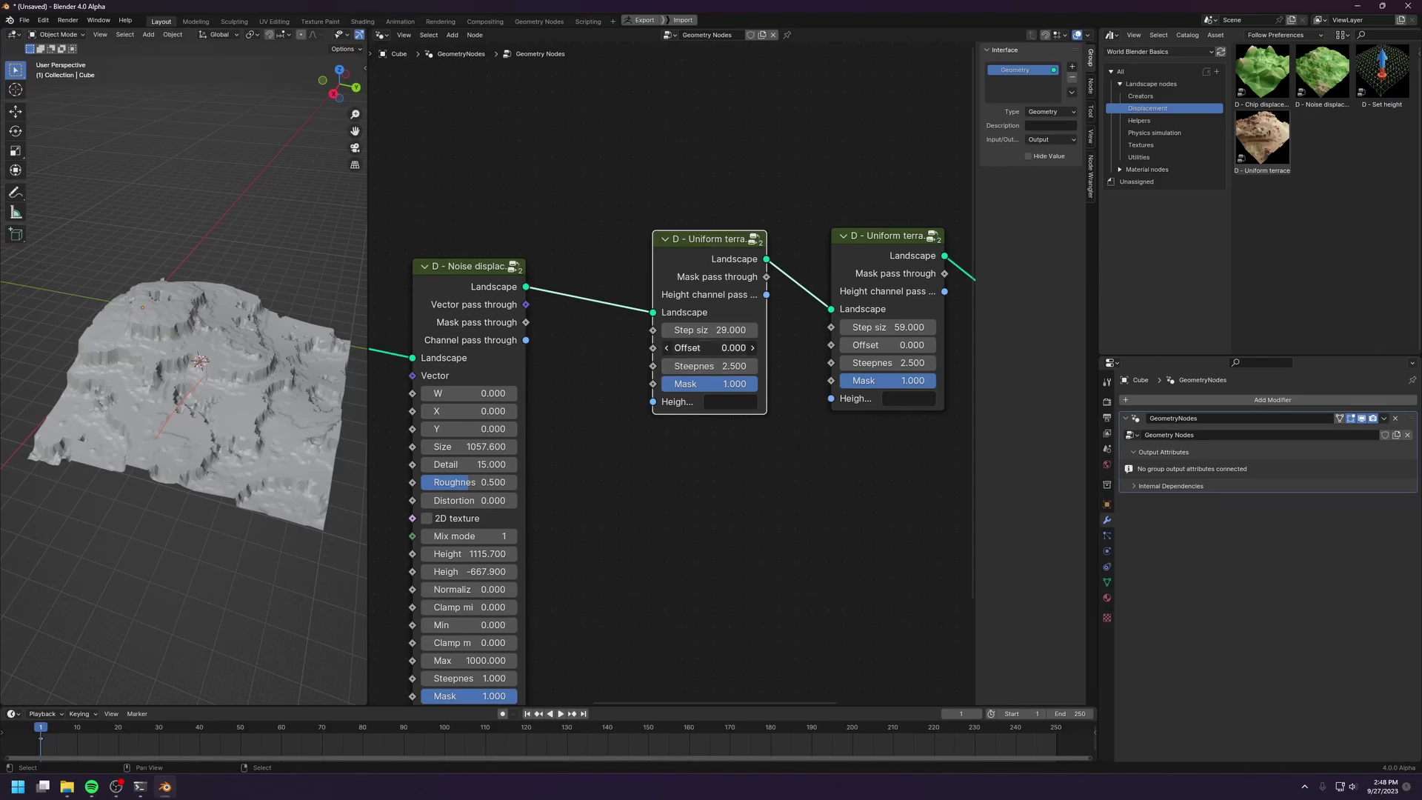
pyautogui.moveTo(711, 347); pyautogui.dragTo(641, 348)
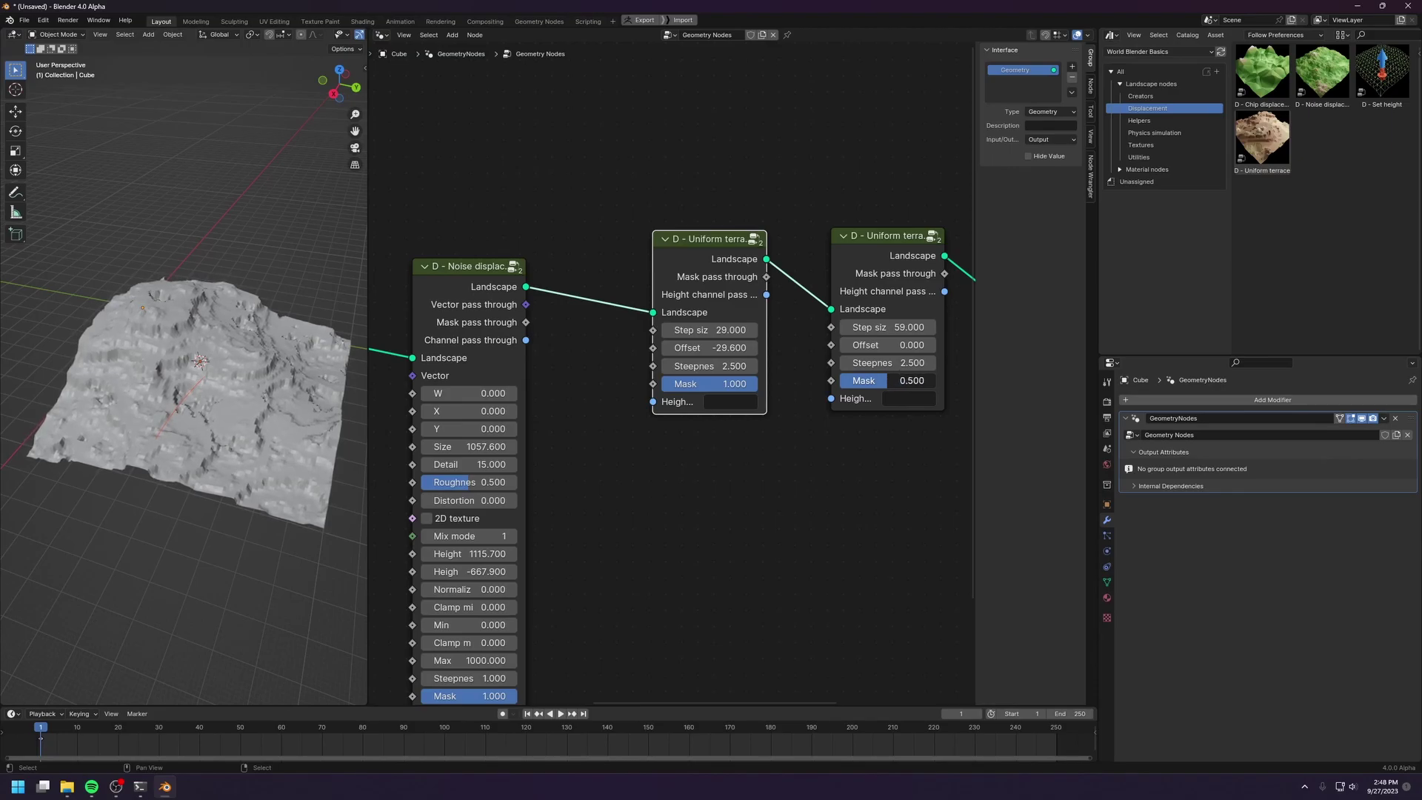
pyautogui.moveTo(238, 343); pyautogui.dragTo(60, 429, button='middle')
# Step: Raise the resolution of the Create landscape node at the start of the node chain and inspect the terrain
pyautogui.scroll(-4, 514, 437)
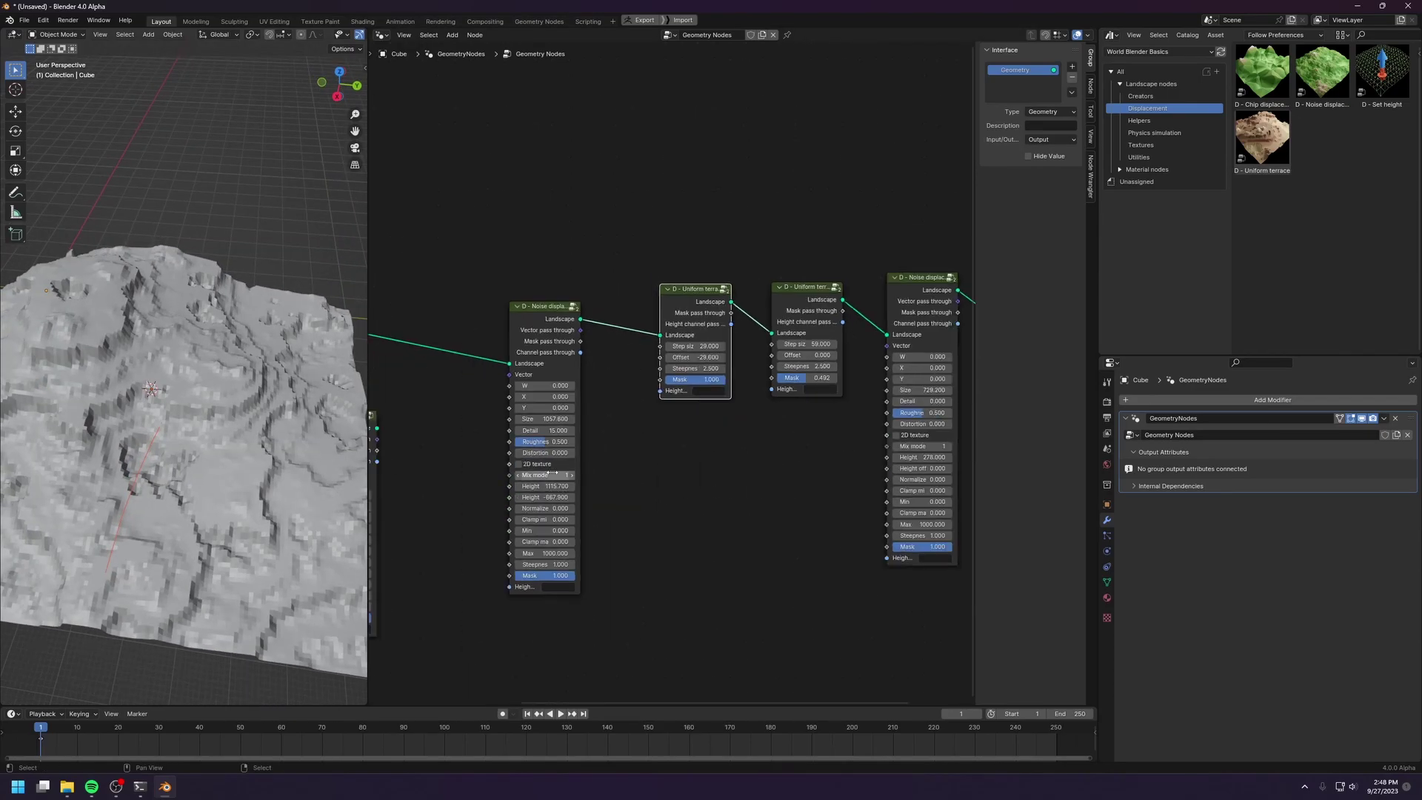
pyautogui.scroll(4, 515, 442)
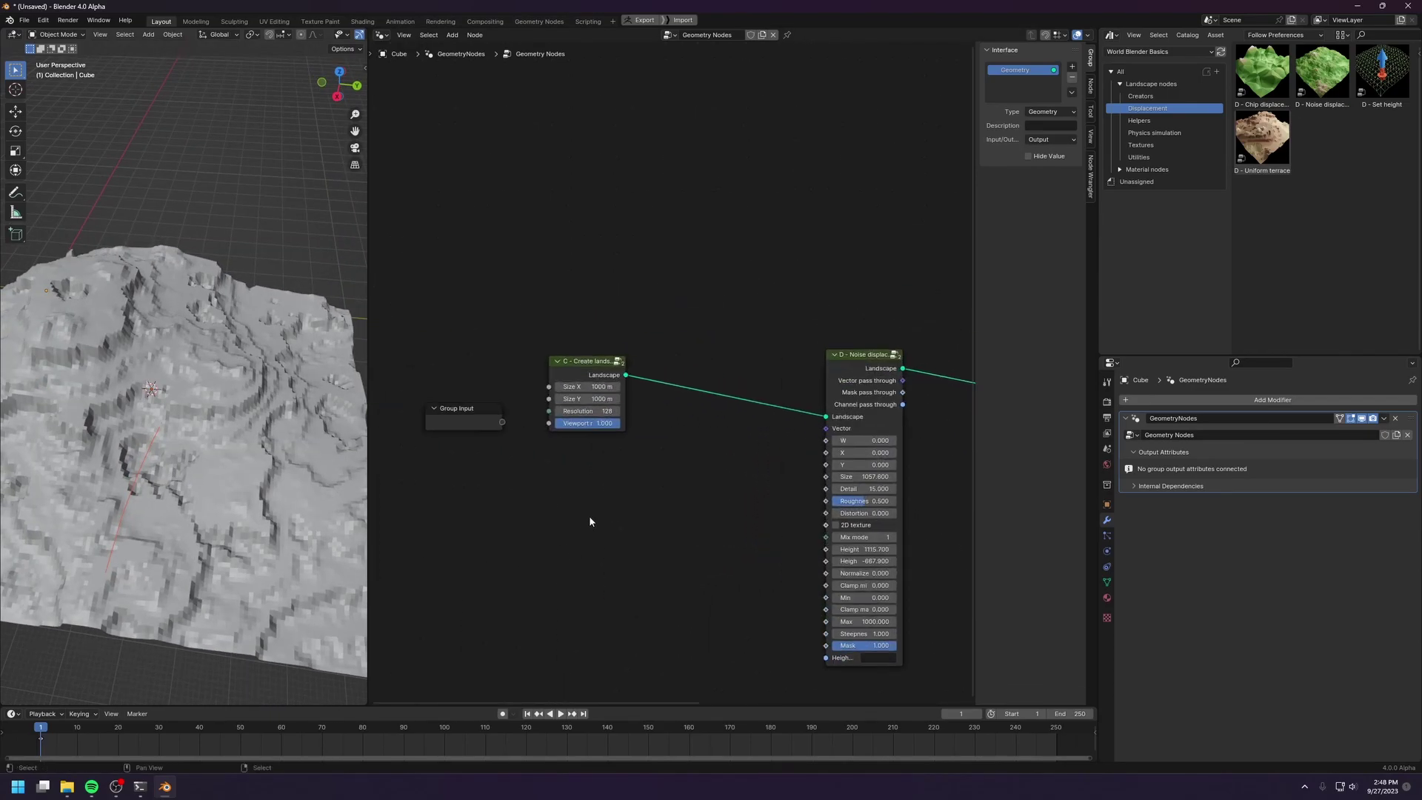
pyautogui.scroll(2, 618, 465)
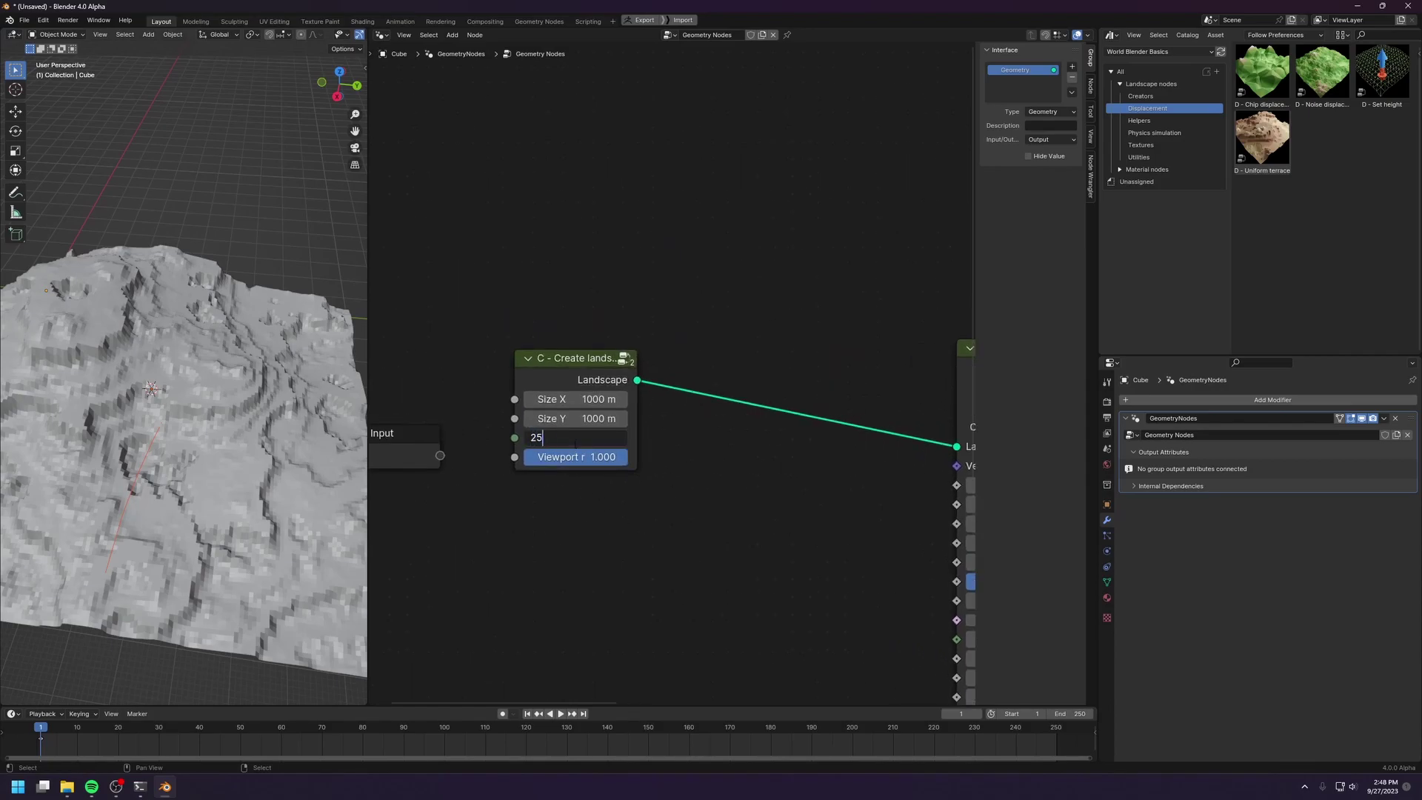
pyautogui.press('Return')
pyautogui.moveTo(199, 410)
pyautogui.mouseDown(button='middle')
pyautogui.moveTo(142, 383)
pyautogui.moveTo(184, 357)
pyautogui.moveTo(190, 380)
pyautogui.moveTo(168, 383)
pyautogui.moveTo(186, 434)
pyautogui.moveTo(165, 412)
pyautogui.moveTo(192, 414)
pyautogui.mouseUp(button='middle')
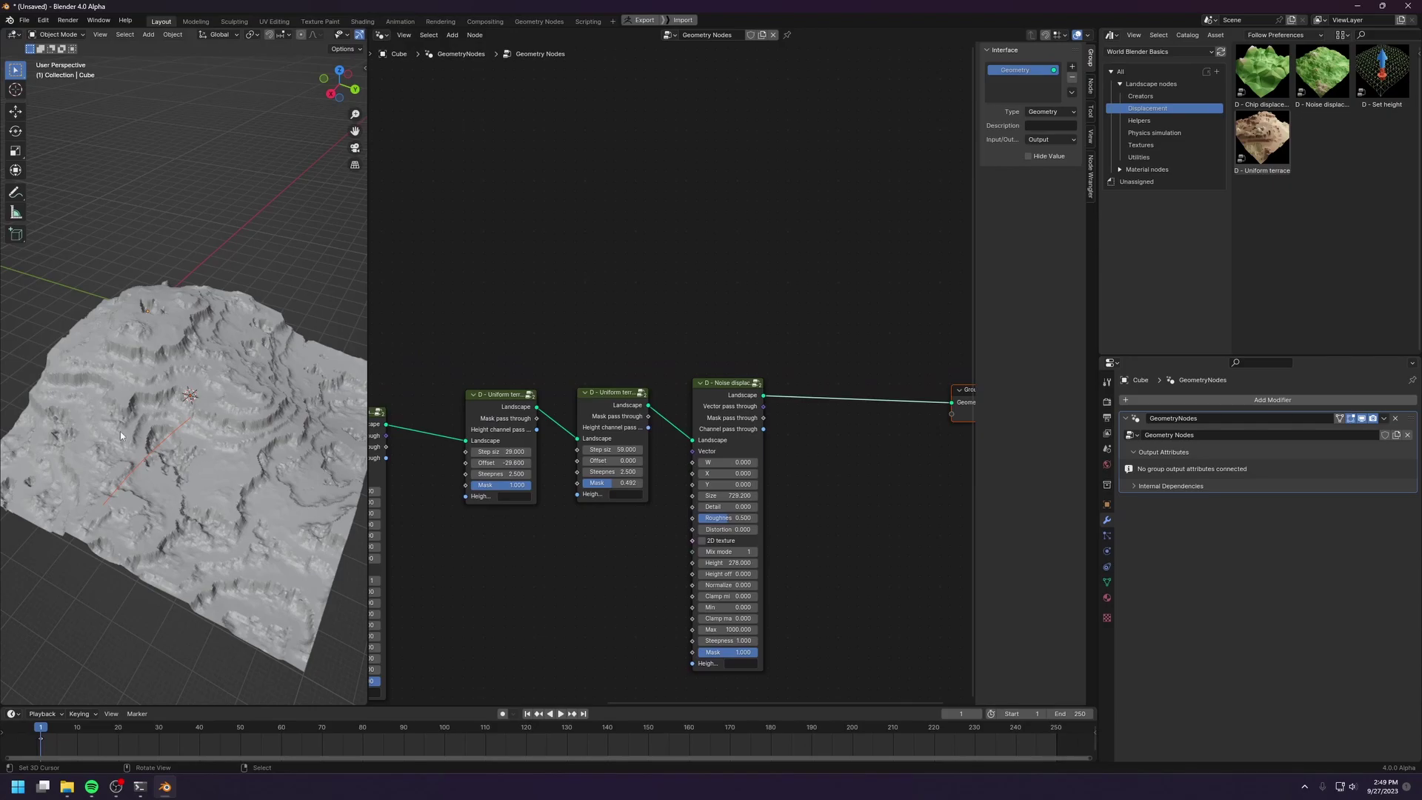
# Step: Add the P - Erosion node from the World Blender Pro library's Physics simulation catalog, placing it below the Group Output node
pyautogui.click(1127, 133)
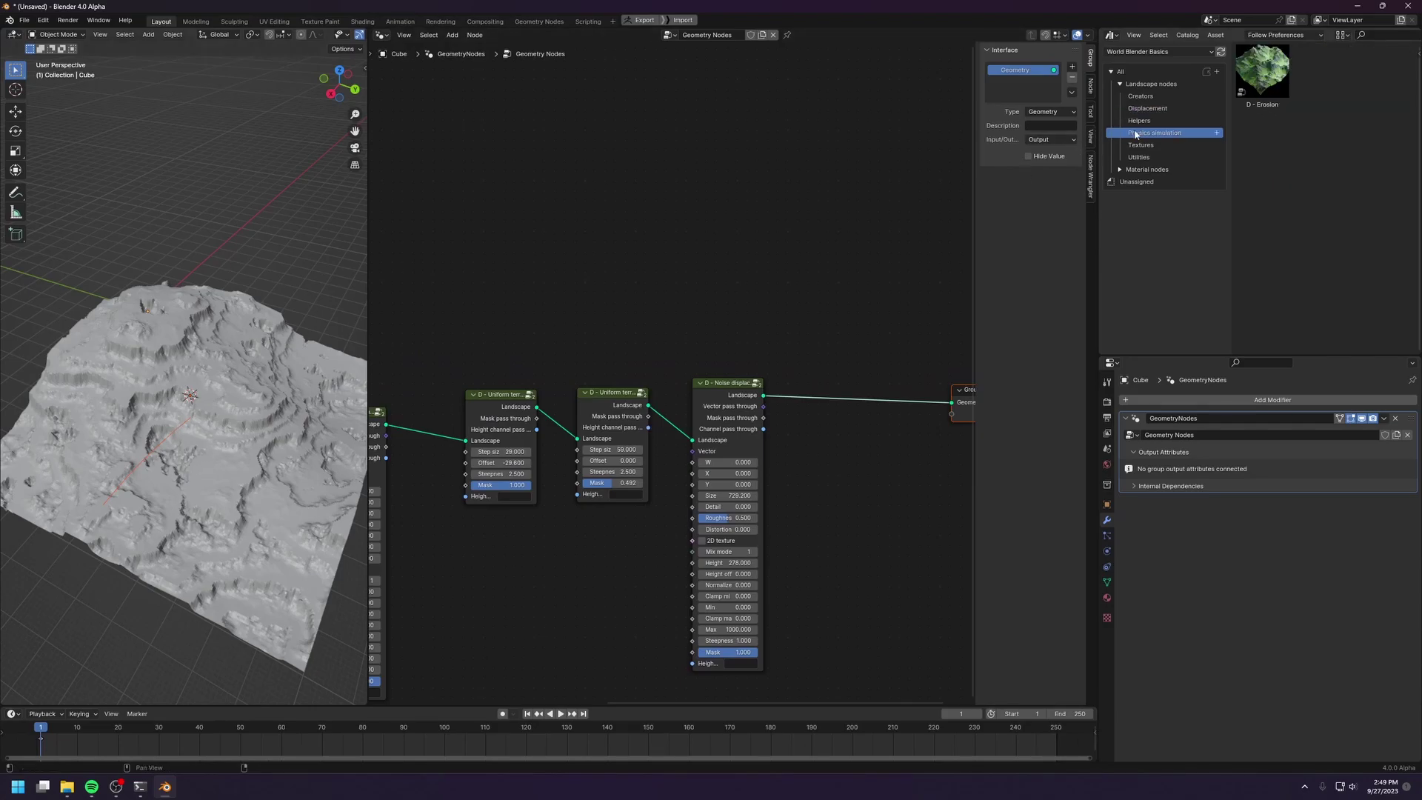
pyautogui.click(1143, 51)
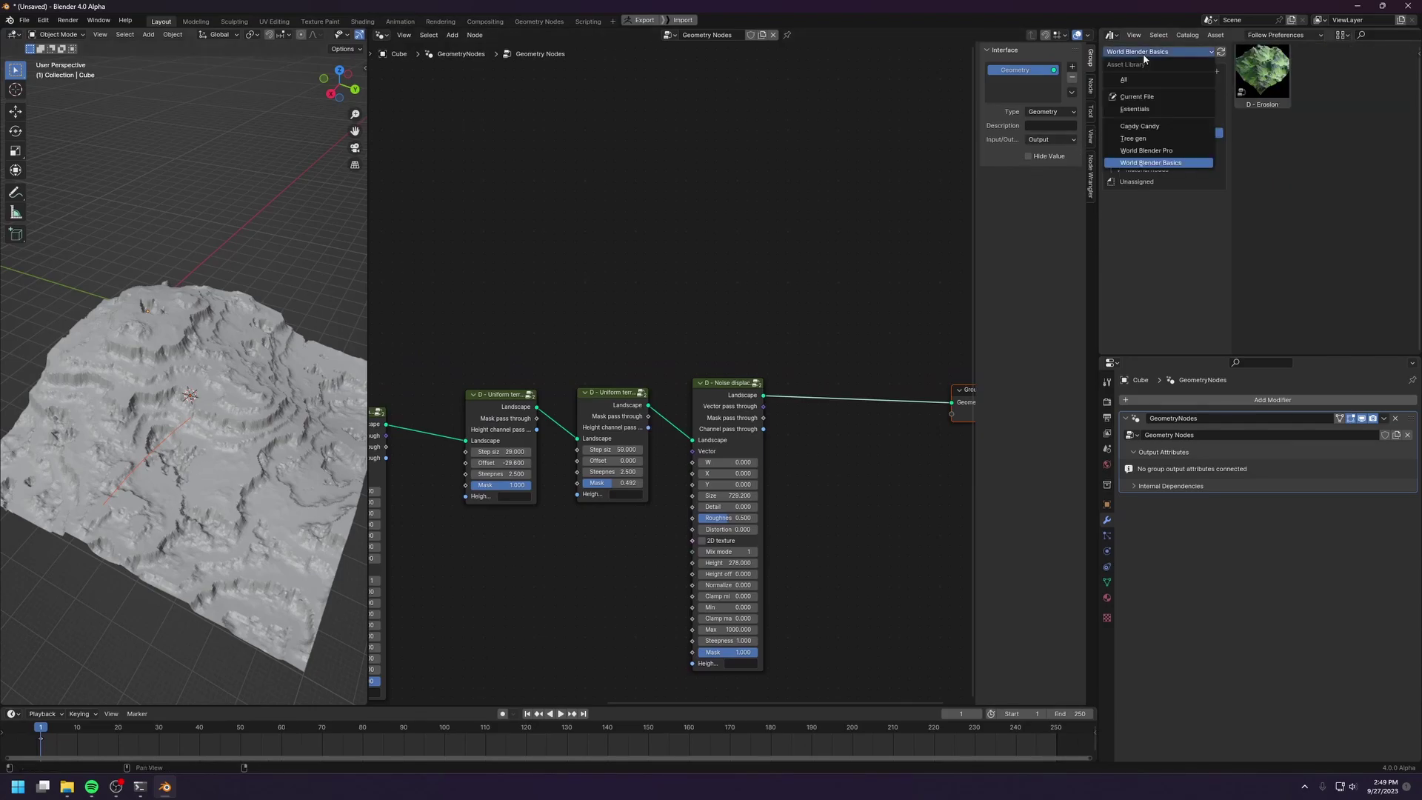
pyautogui.click(1146, 150)
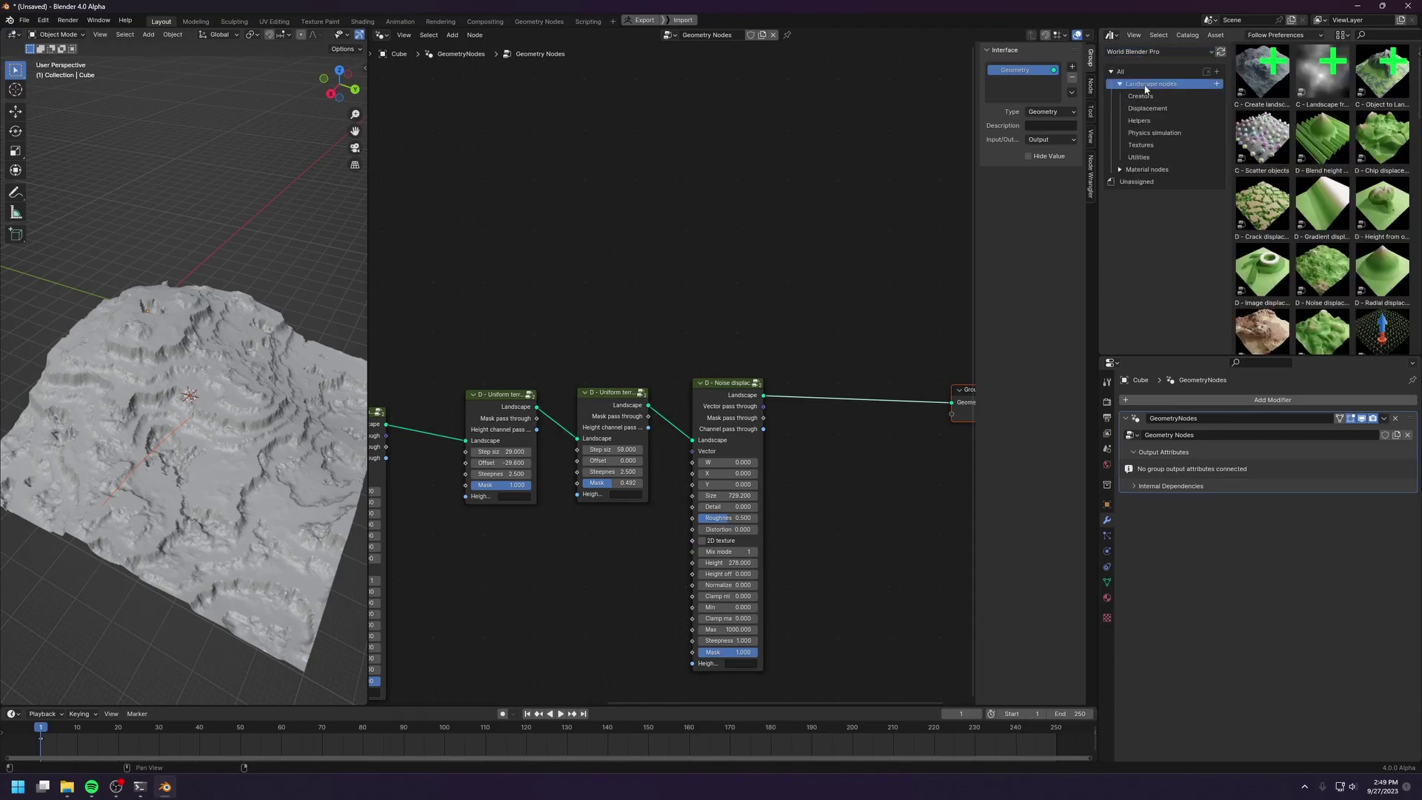
pyautogui.click(1148, 132)
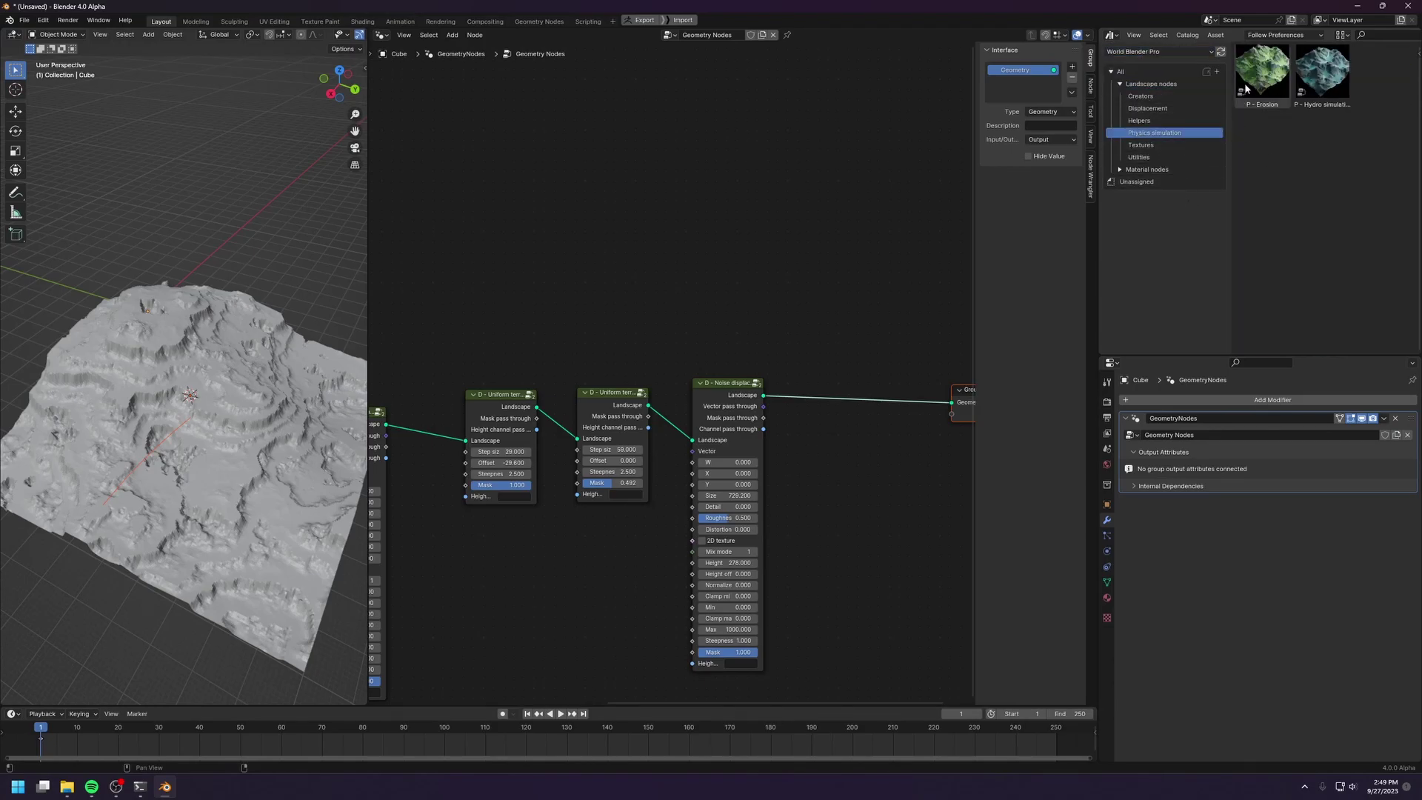
pyautogui.moveTo(1268, 87); pyautogui.dragTo(844, 481)
pyautogui.scroll(2, 799, 445)
pyautogui.moveTo(756, 417); pyautogui.dragTo(708, 356, button='middle')
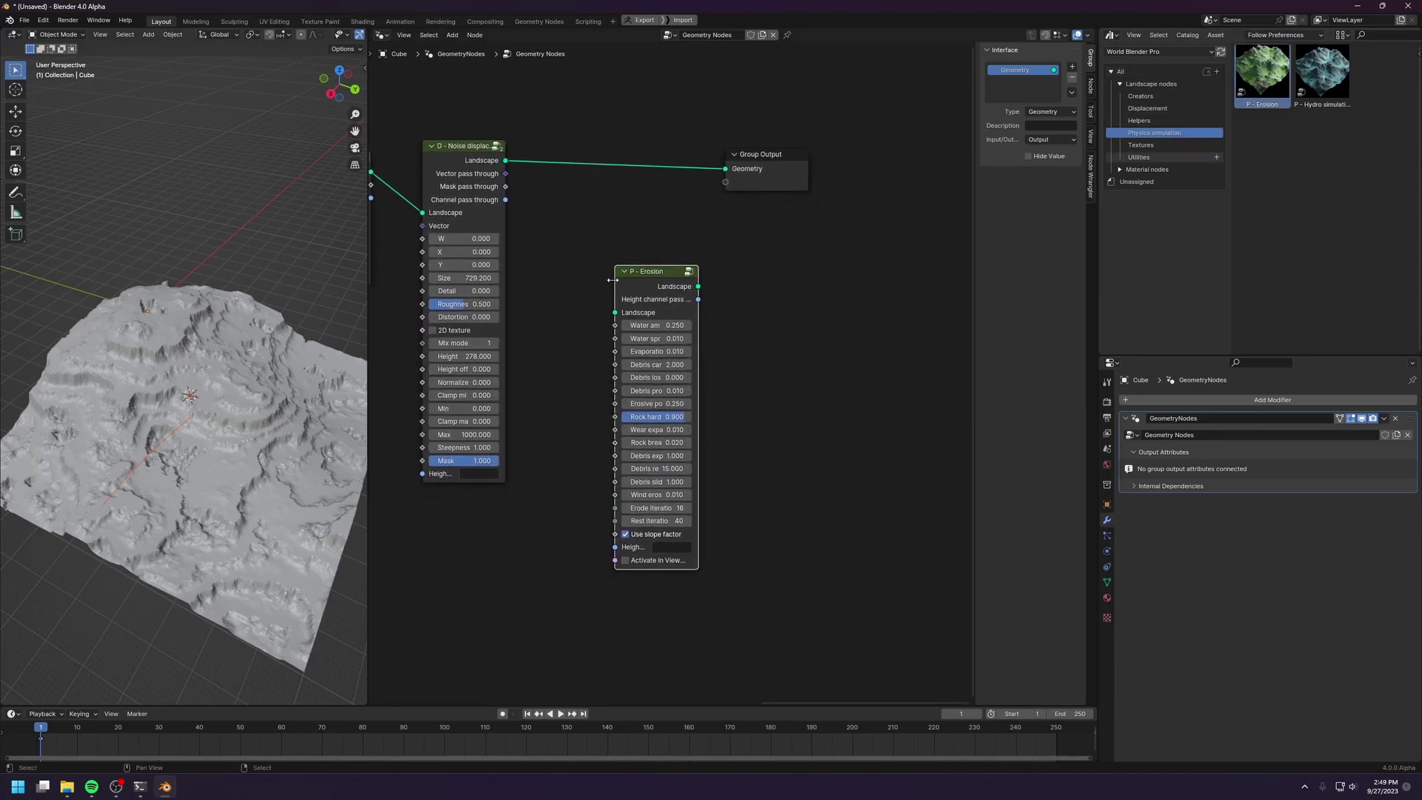
pyautogui.moveTo(638, 272); pyautogui.dragTo(640, 265)
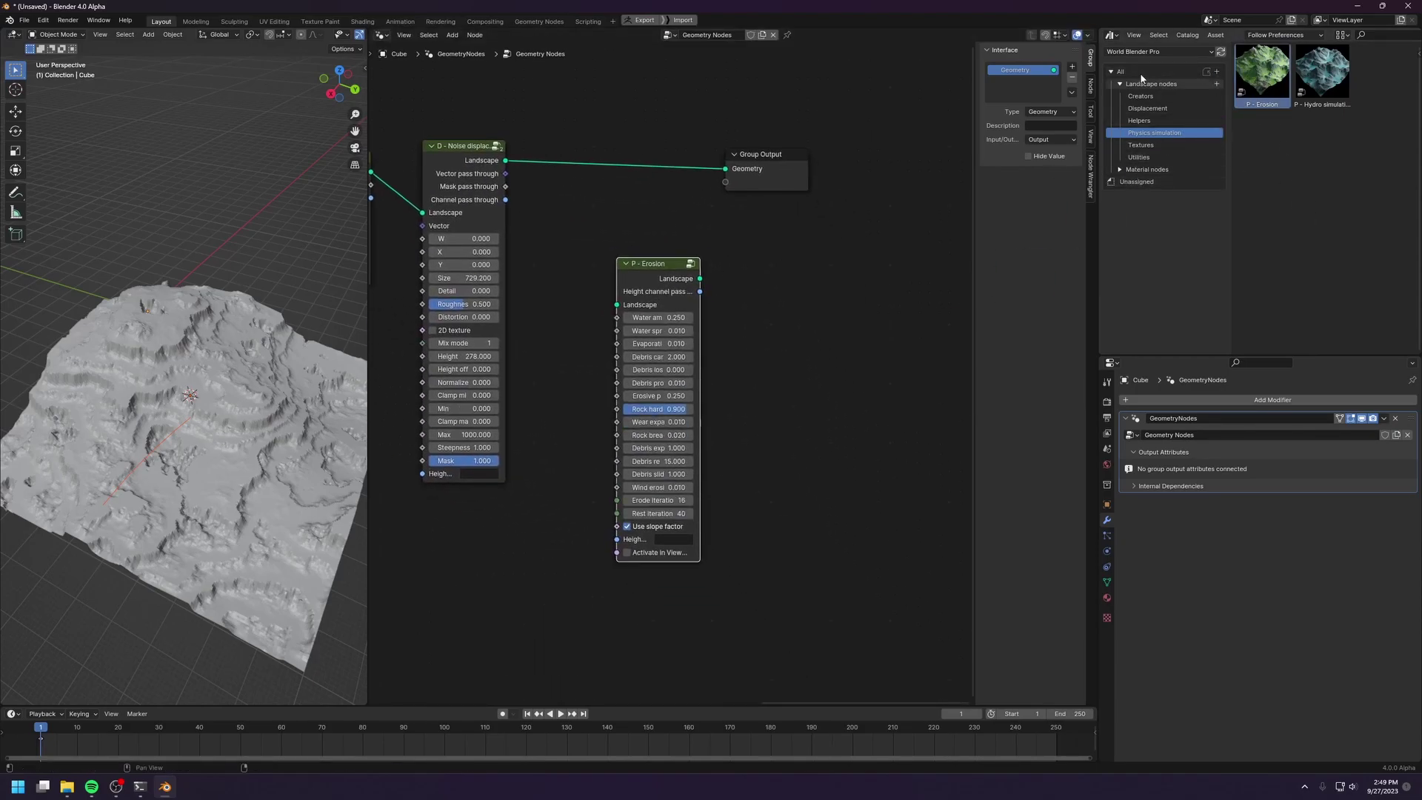
# Step: Add the D - Erosion node from the World Blender Basics library's Physics simulation catalog beside P - Erosion to compare their settings
pyautogui.click(1139, 54)
pyautogui.click(1135, 163)
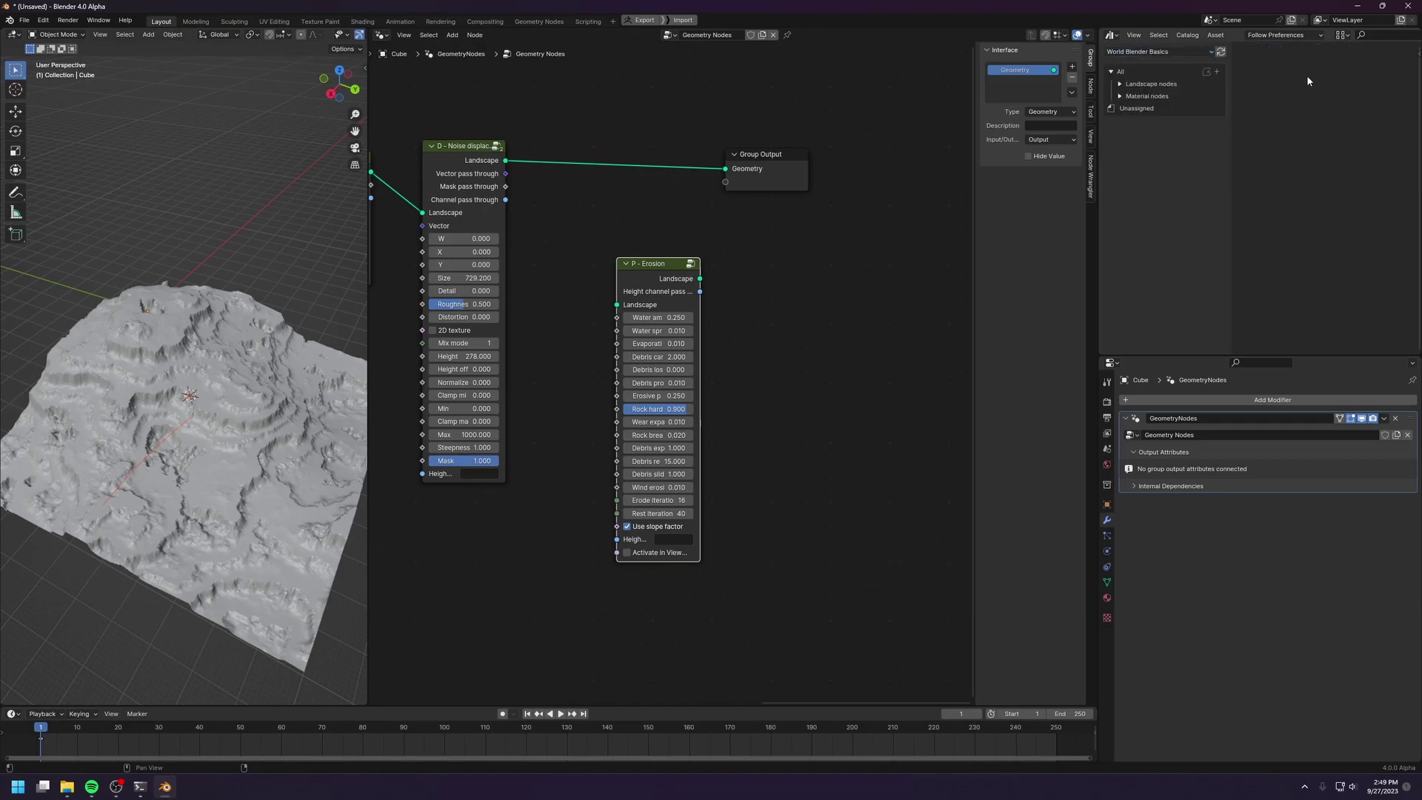
pyautogui.click(1151, 83)
pyautogui.click(1142, 132)
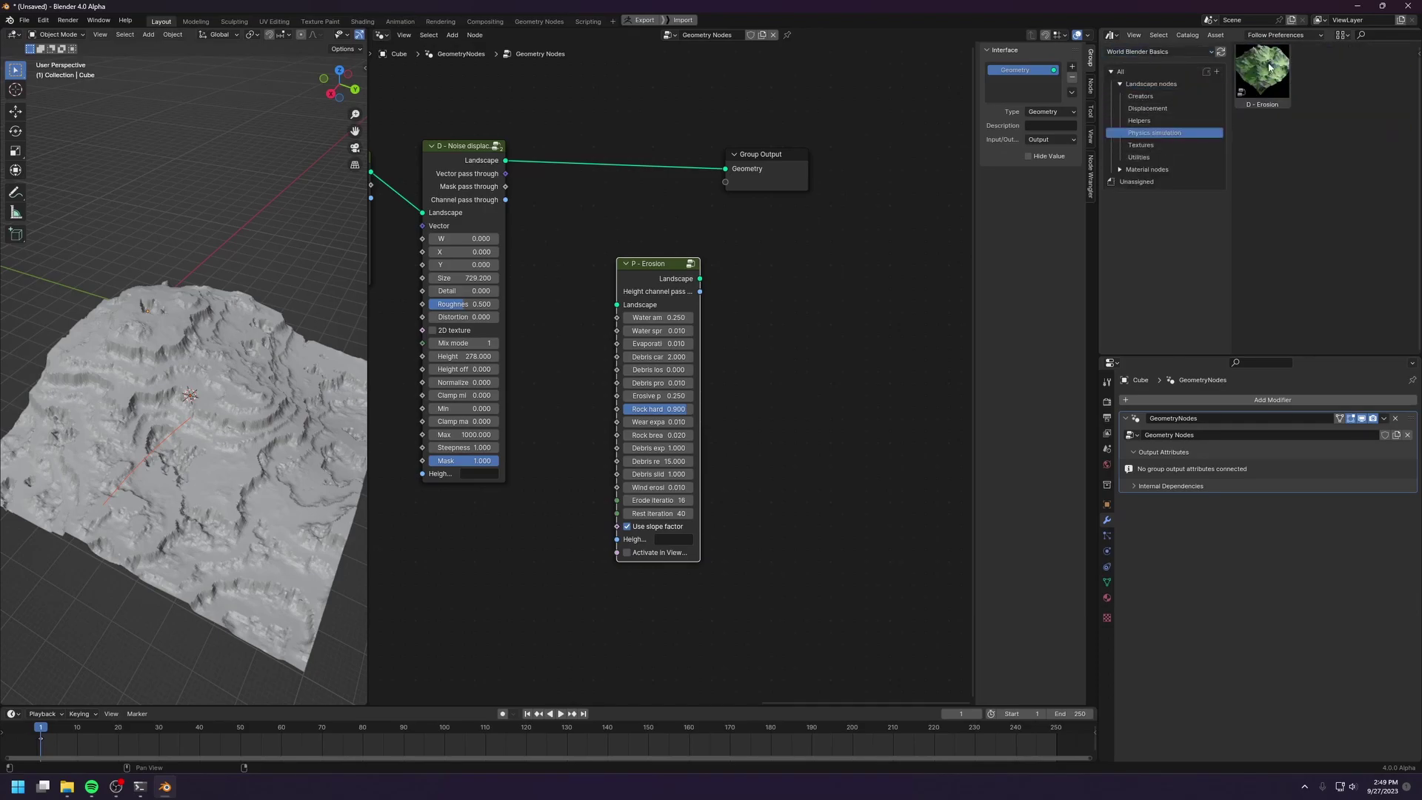
pyautogui.moveTo(1262, 70); pyautogui.dragTo(807, 281)
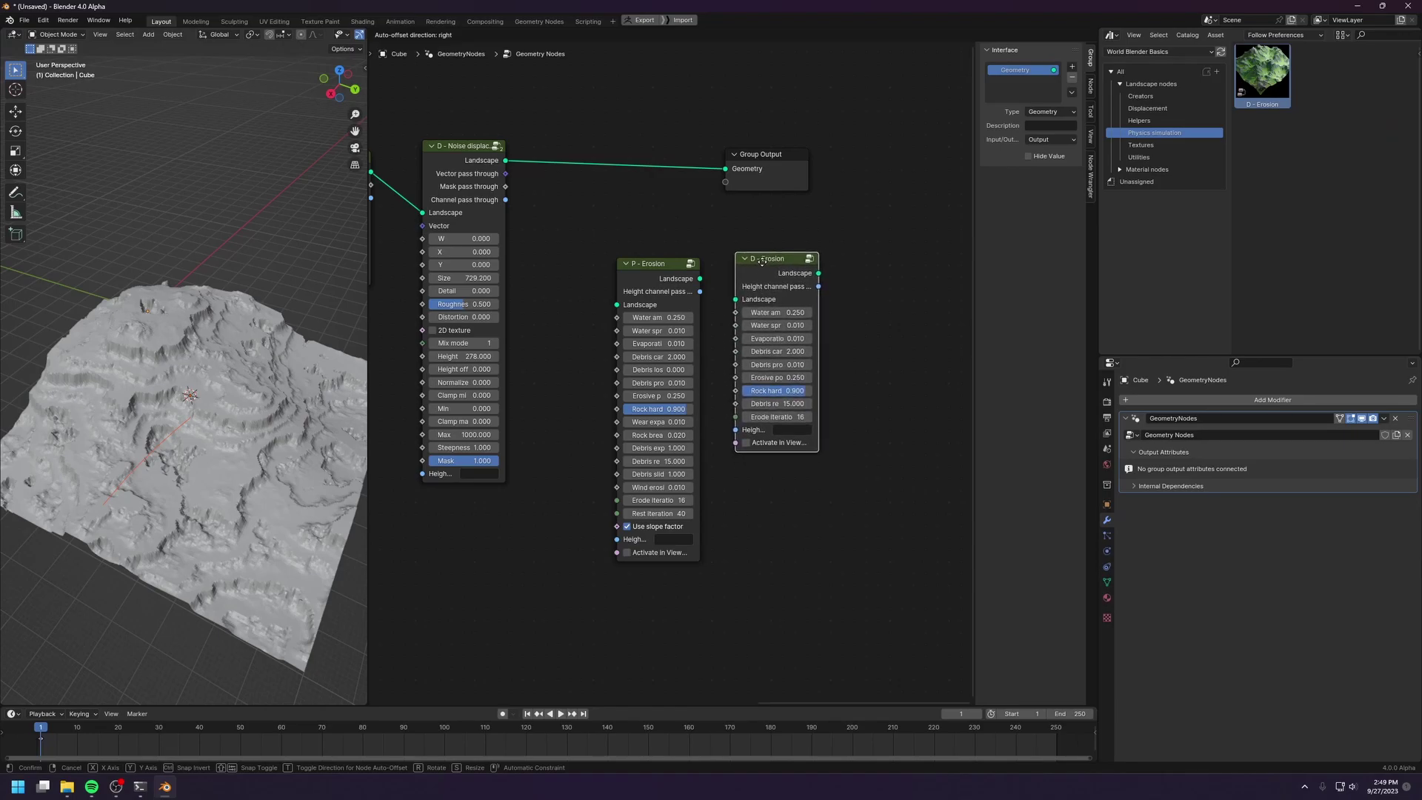
pyautogui.click(764, 271)
pyautogui.scroll(3, 889, 449)
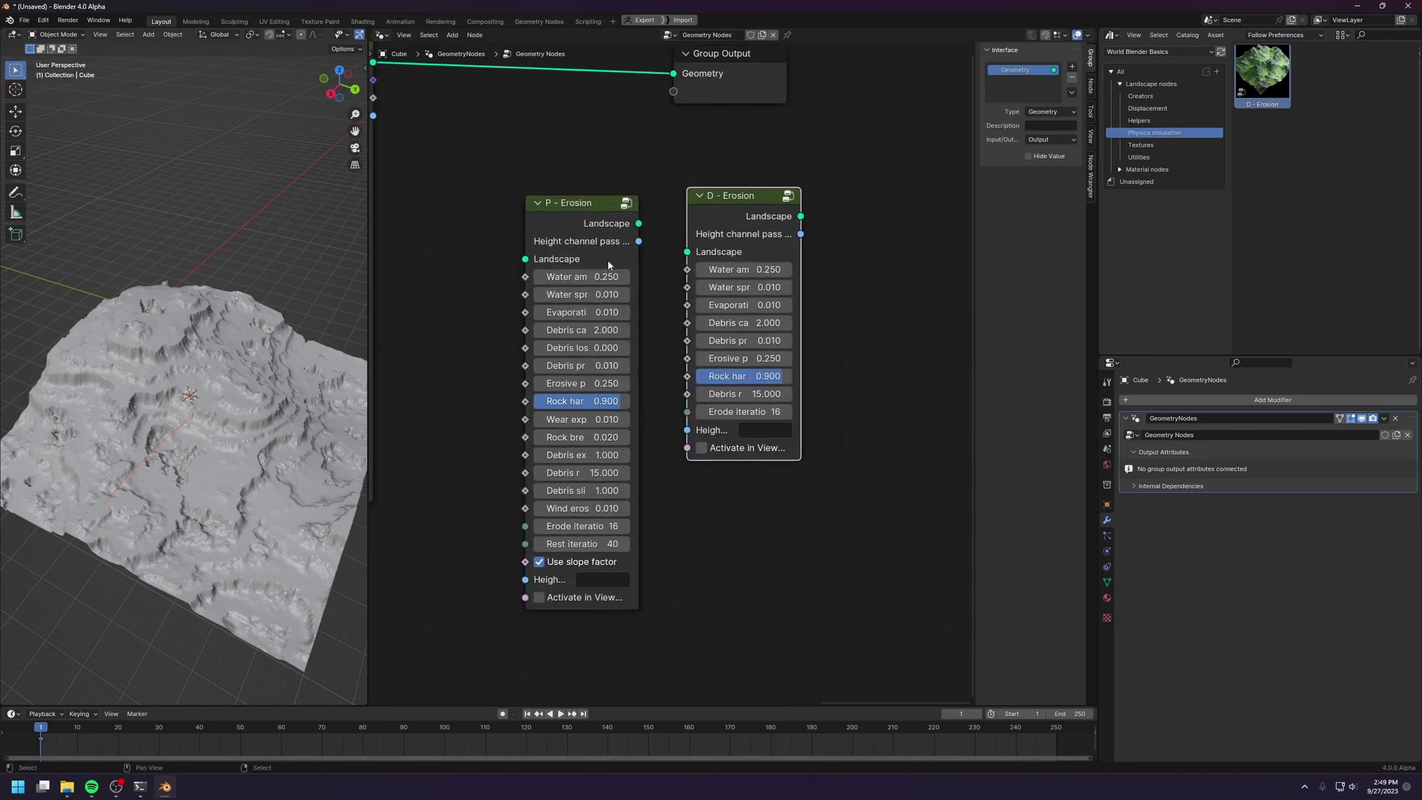
pyautogui.moveTo(758, 201); pyautogui.dragTo(761, 210)
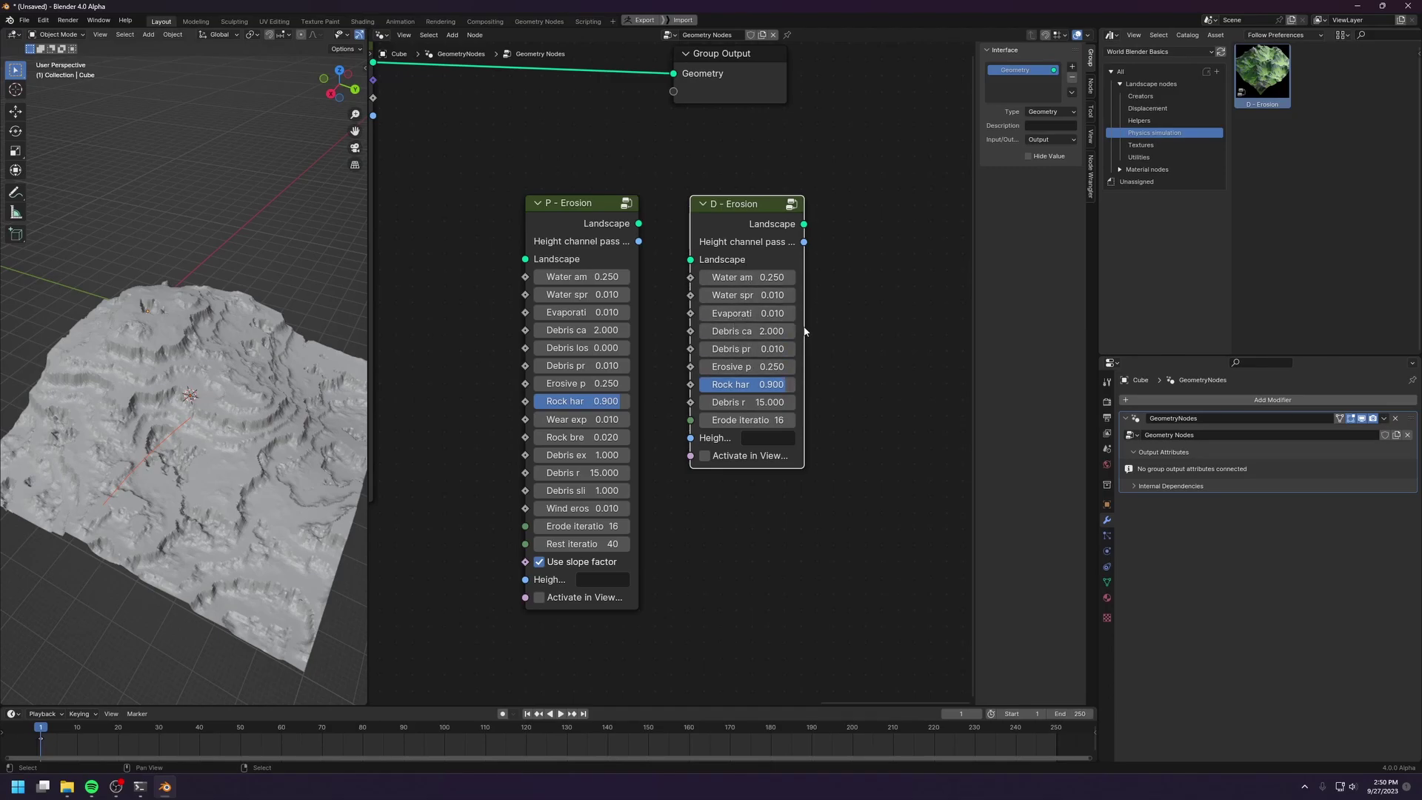
# Step: Widen the P - Erosion node to make its setting names readable and space it apart from D - Erosion
pyautogui.moveTo(571, 221)
pyautogui.mouseDown()
pyautogui.moveTo(556, 218)
pyautogui.moveTo(569, 229)
pyautogui.mouseUp()
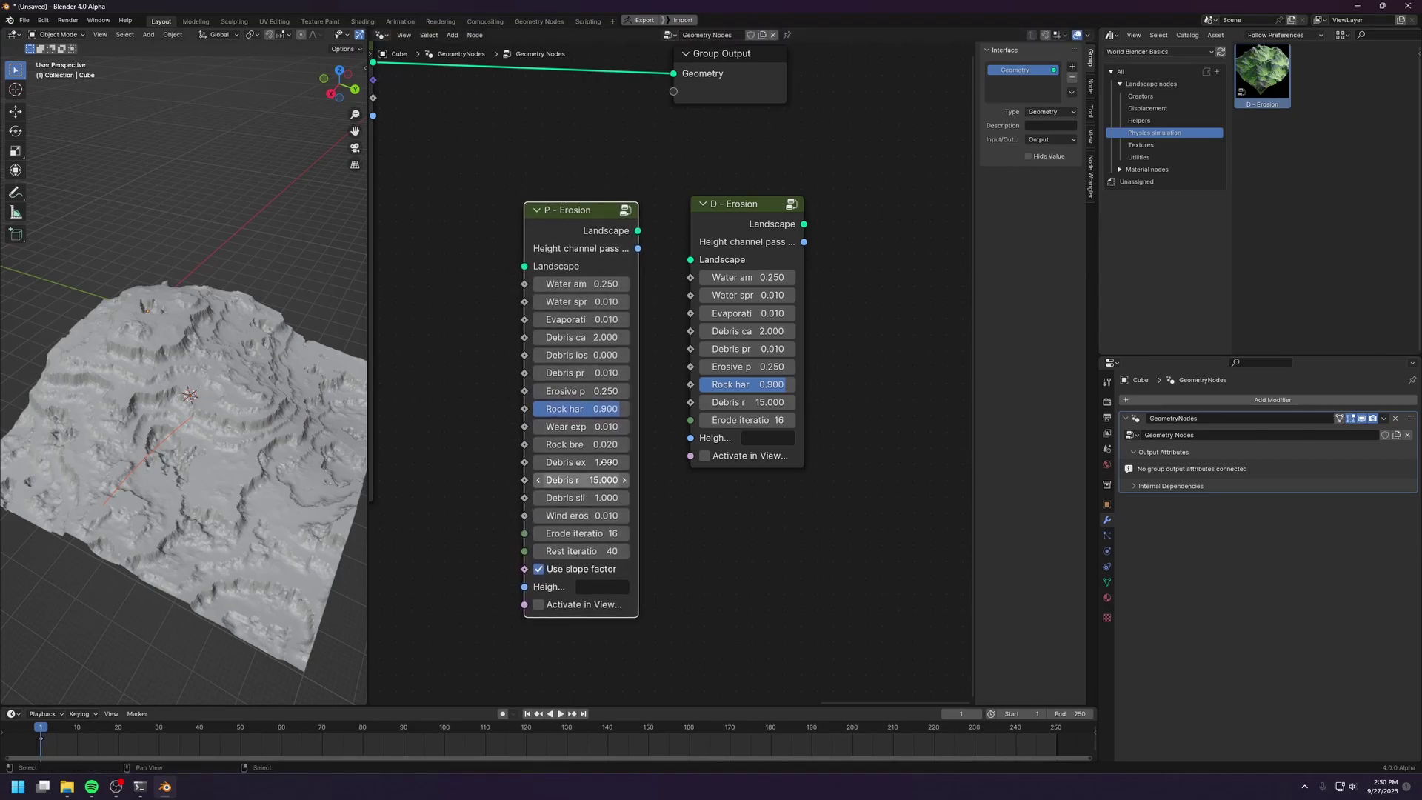
pyautogui.moveTo(639, 476); pyautogui.dragTo(672, 472)
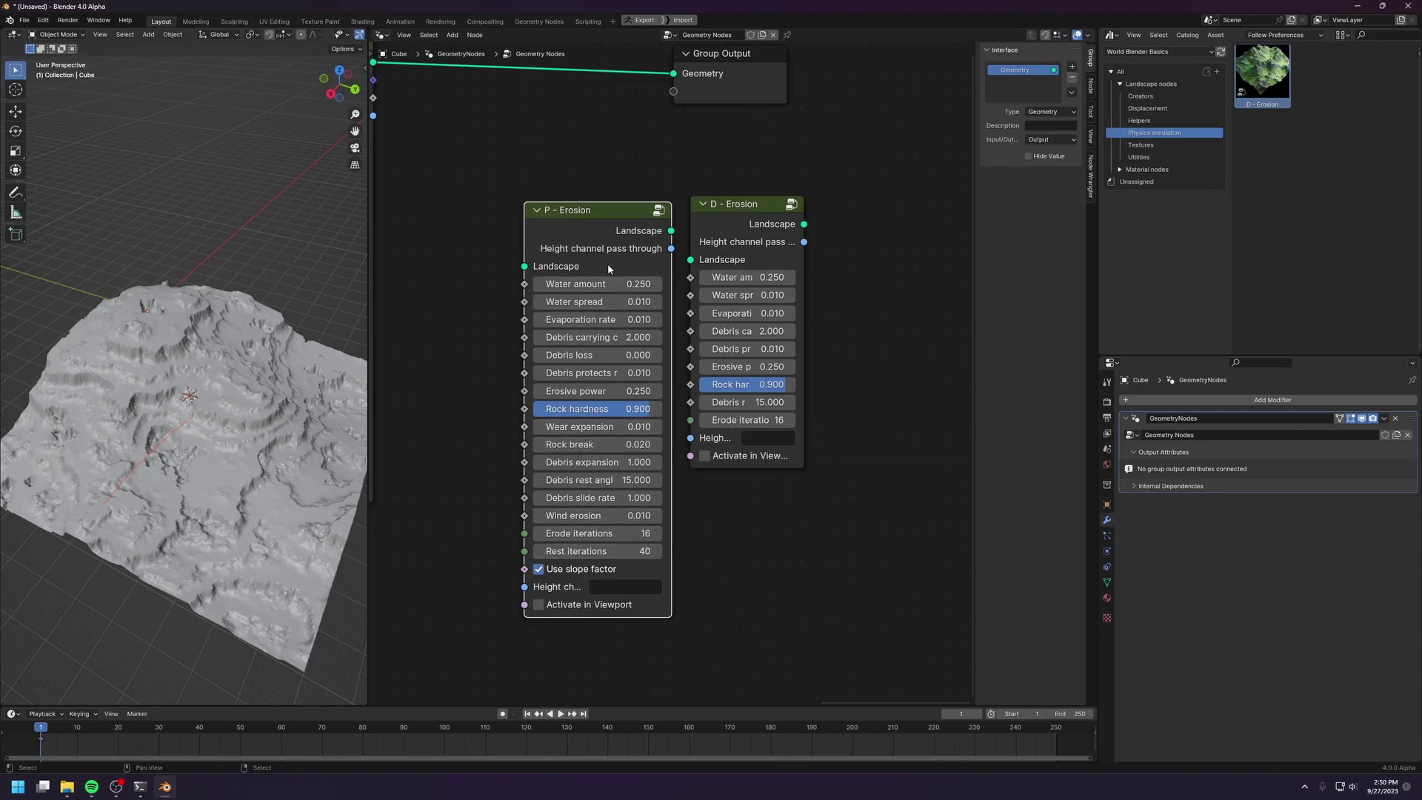
pyautogui.moveTo(607, 265); pyautogui.dragTo(571, 263)
pyautogui.click(752, 265)
pyautogui.moveTo(756, 330); pyautogui.dragTo(766, 323, button='middle')
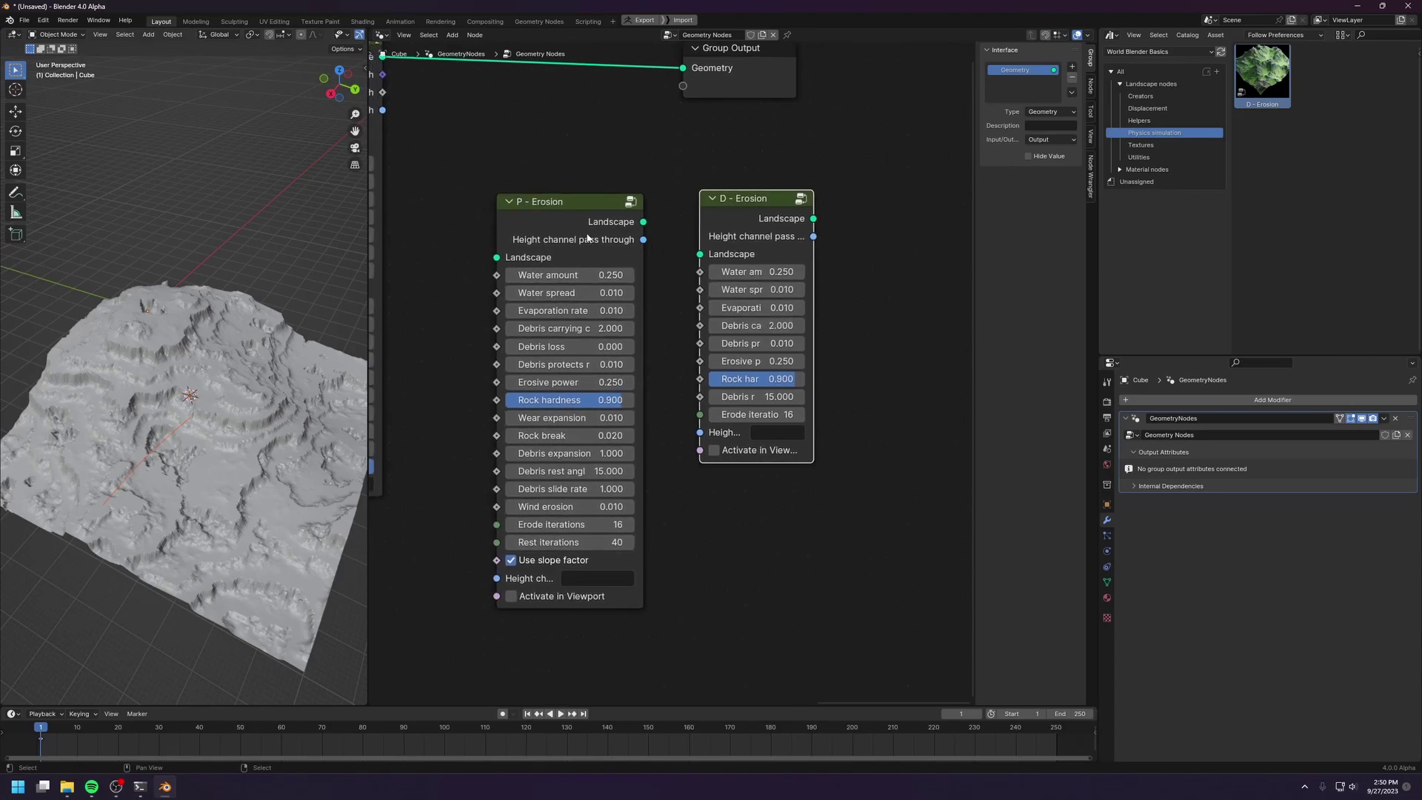
# Step: Delete the D - Erosion node, keeping only P - Erosion
pyautogui.moveTo(494, 236); pyautogui.dragTo(488, 226)
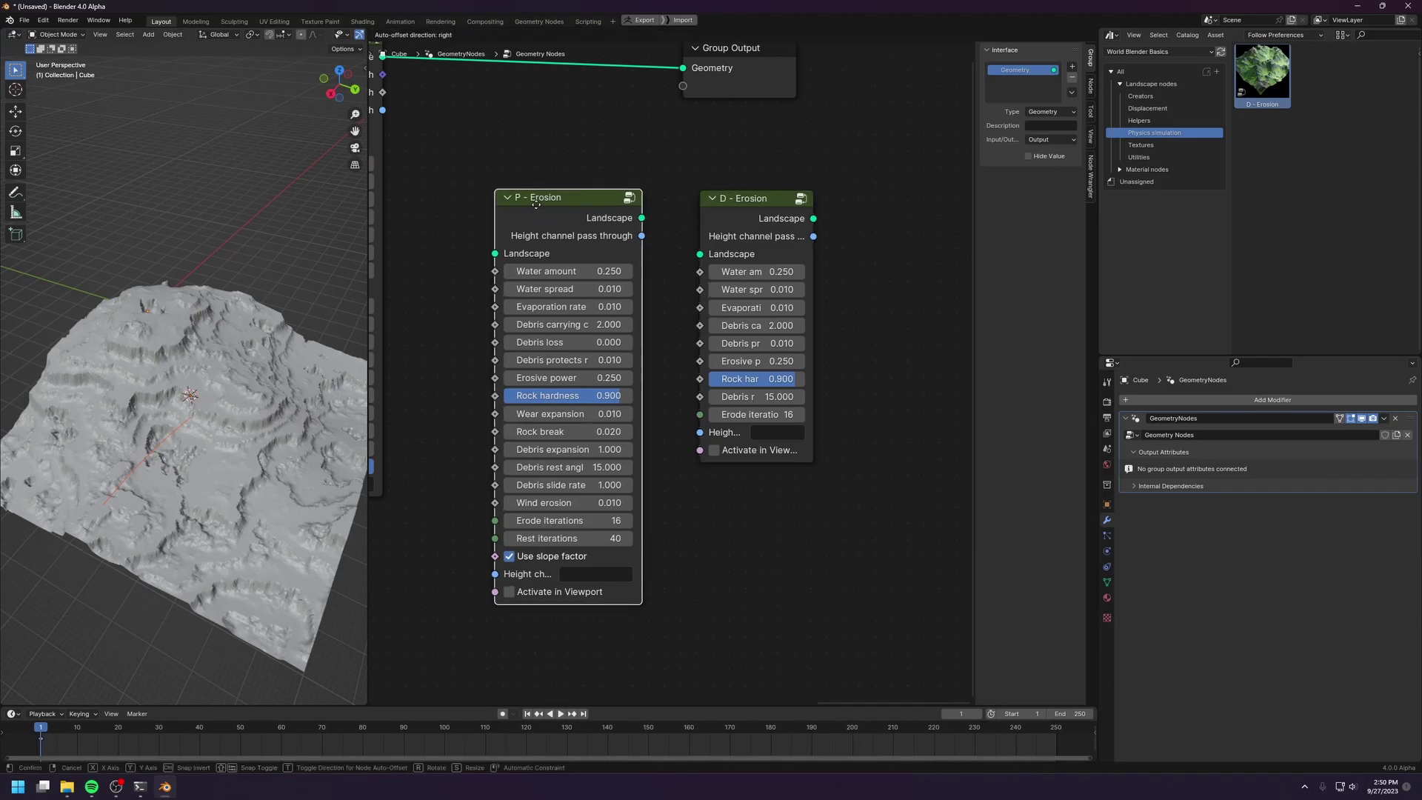
pyautogui.click(753, 223)
pyautogui.press('x')
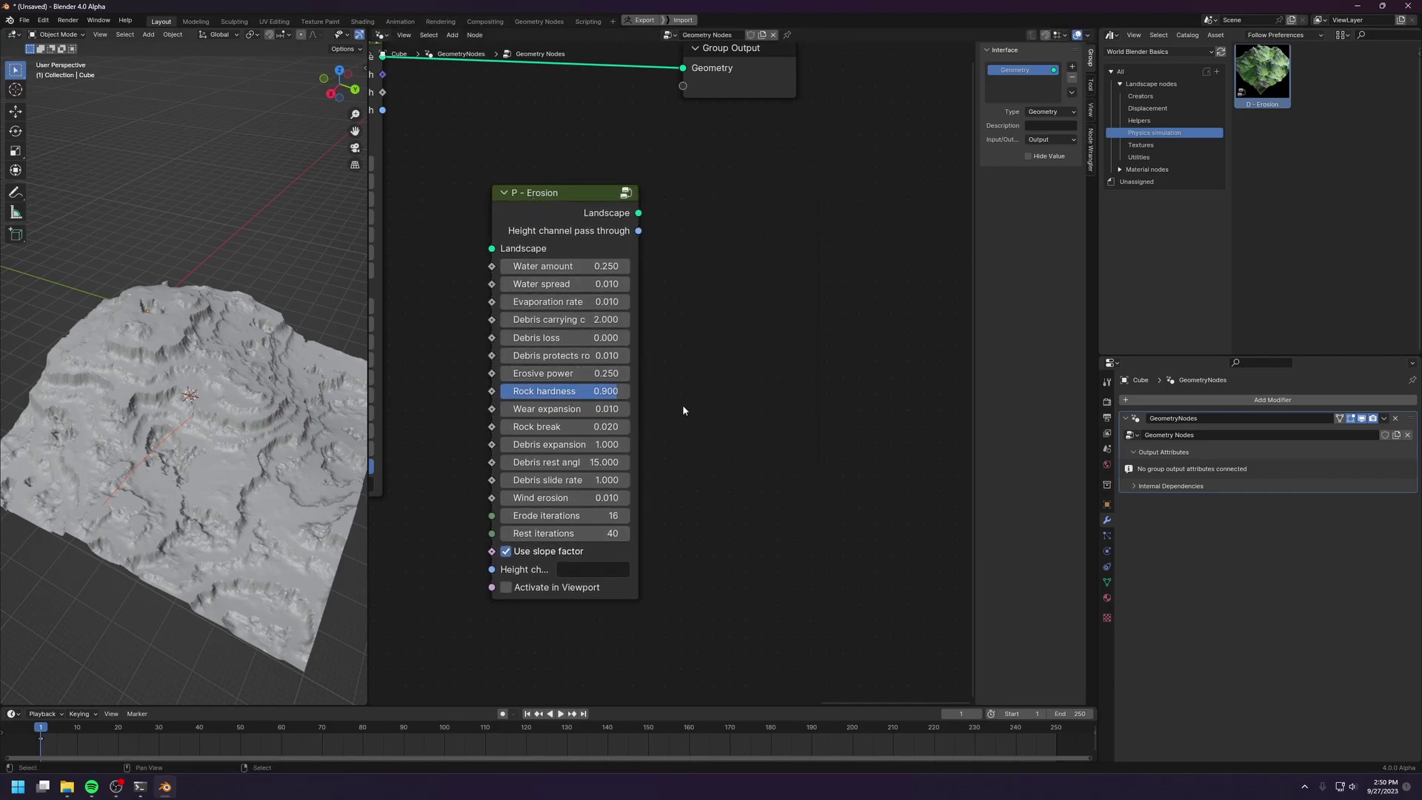
# Step: Widen the P - Erosion node further and set its wear expansion and rock break to 0
pyautogui.moveTo(638, 373); pyautogui.dragTo(671, 373)
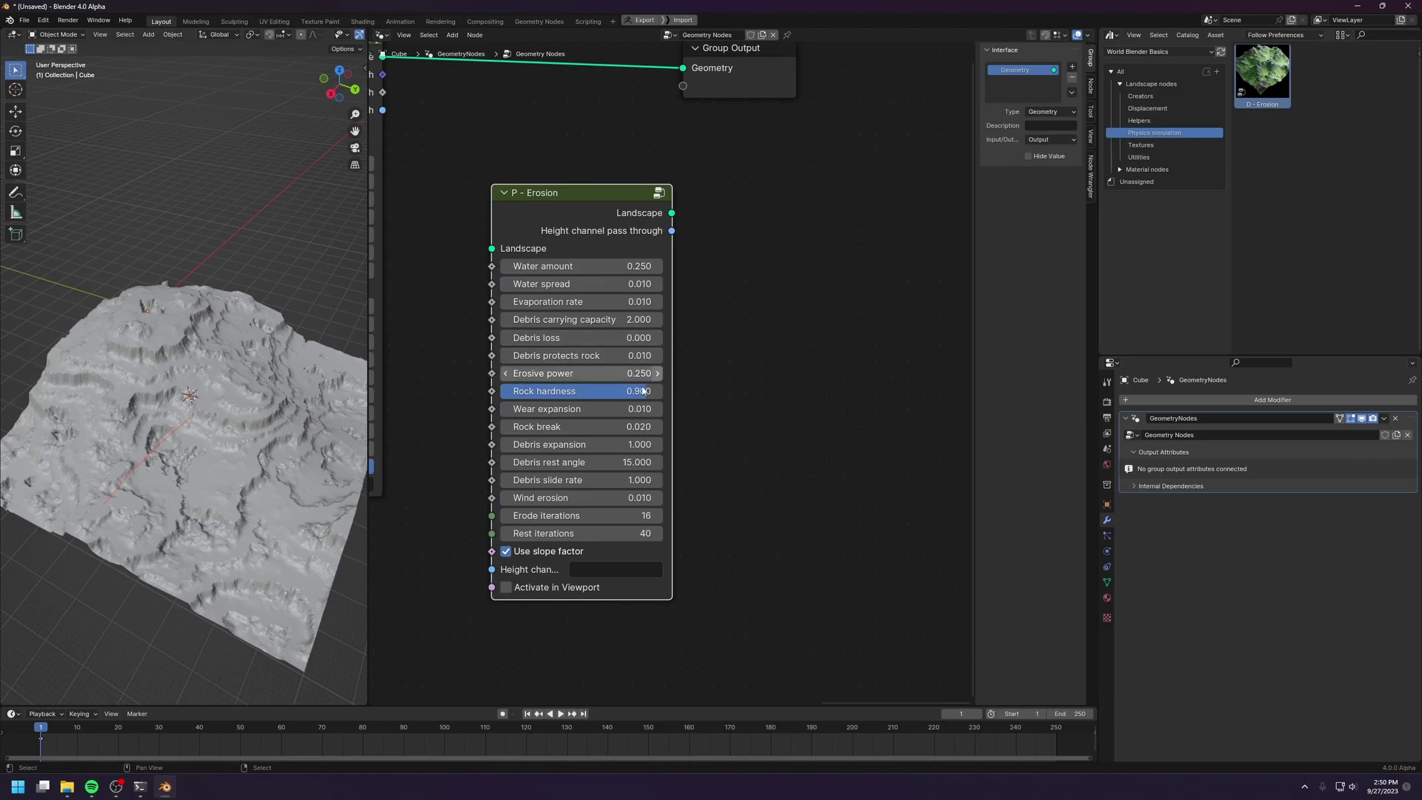
pyautogui.doubleClick(592, 409)
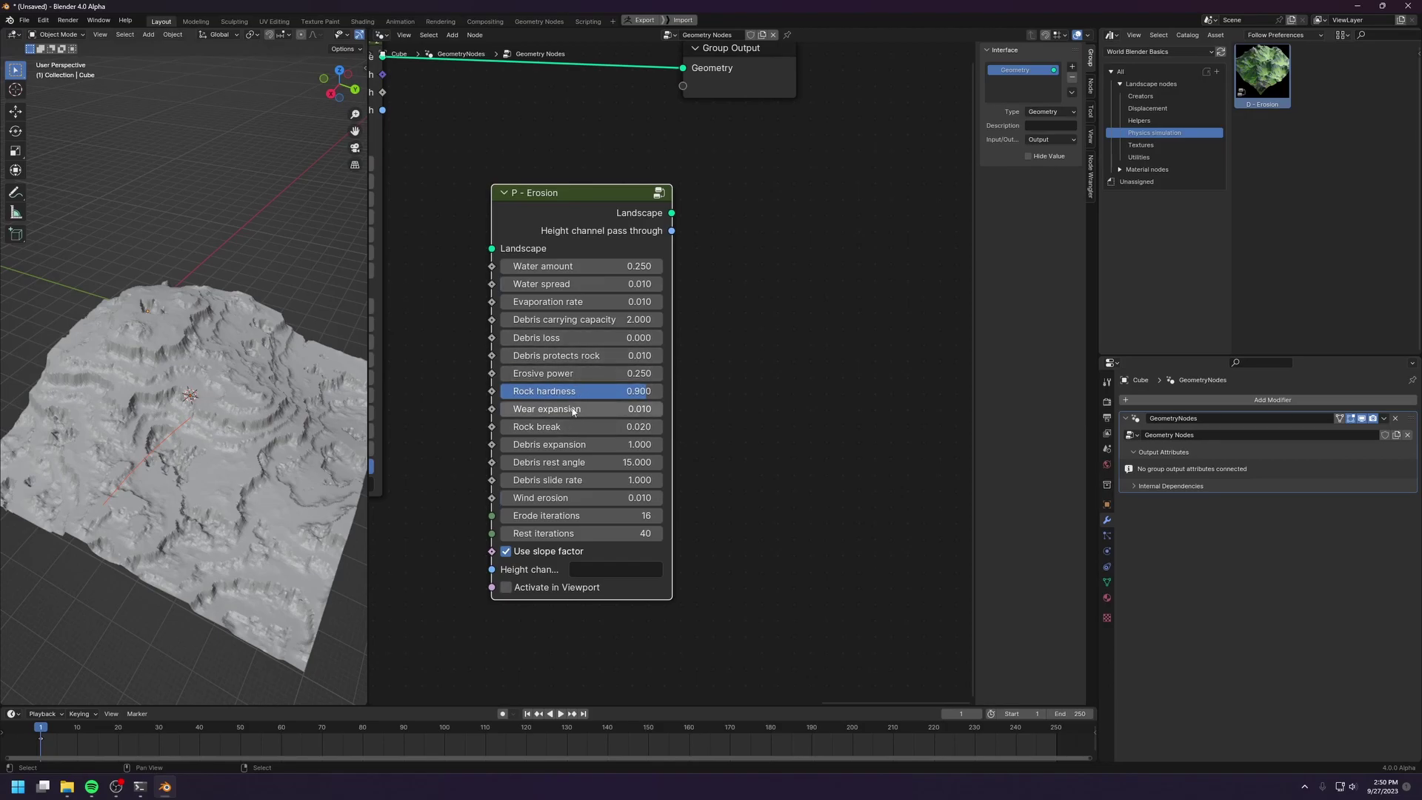
pyautogui.press('Return')
pyautogui.click(577, 427)
pyautogui.write('0')
pyautogui.press('Return')
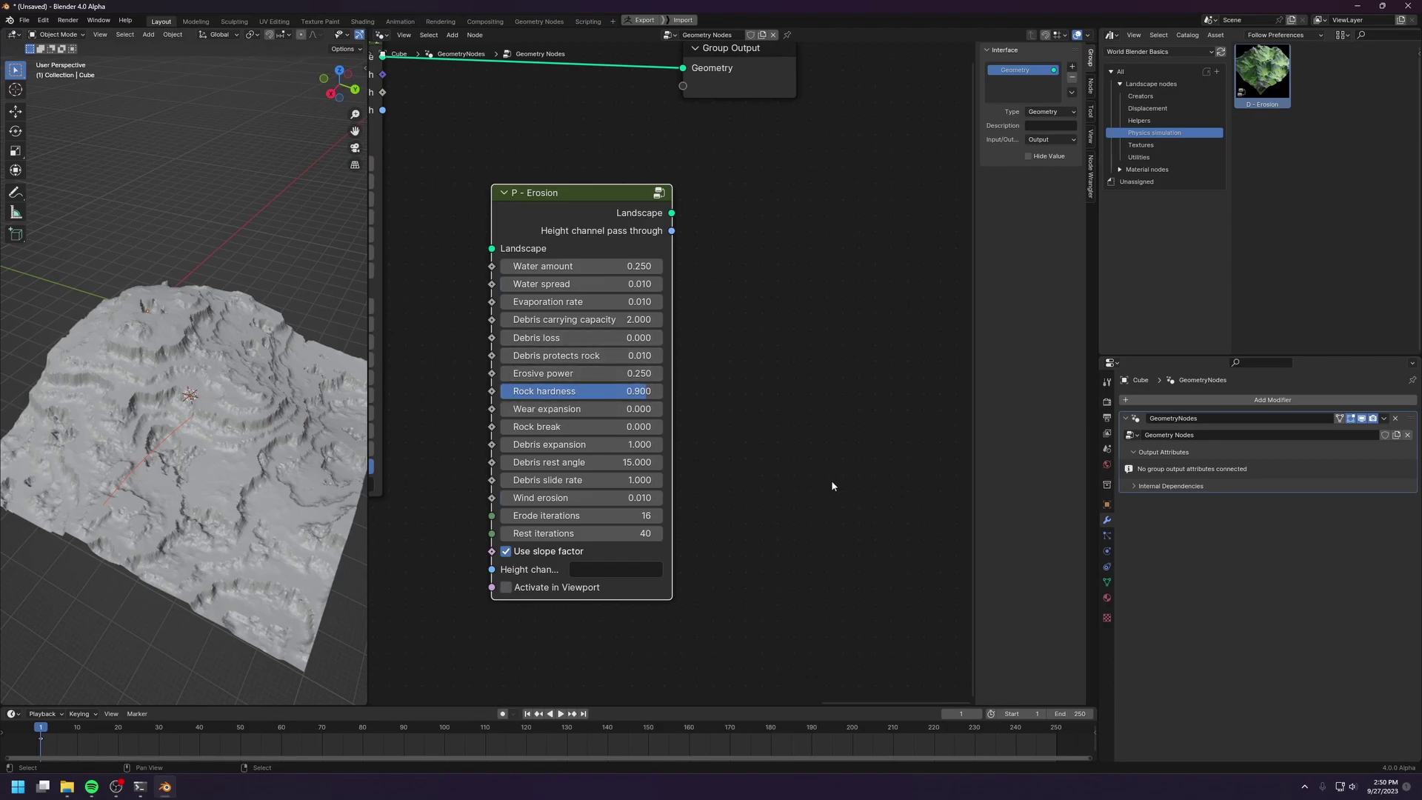
# Step: Set the P - Erosion node's wind erosion and rest iterations to 0
pyautogui.click(605, 498)
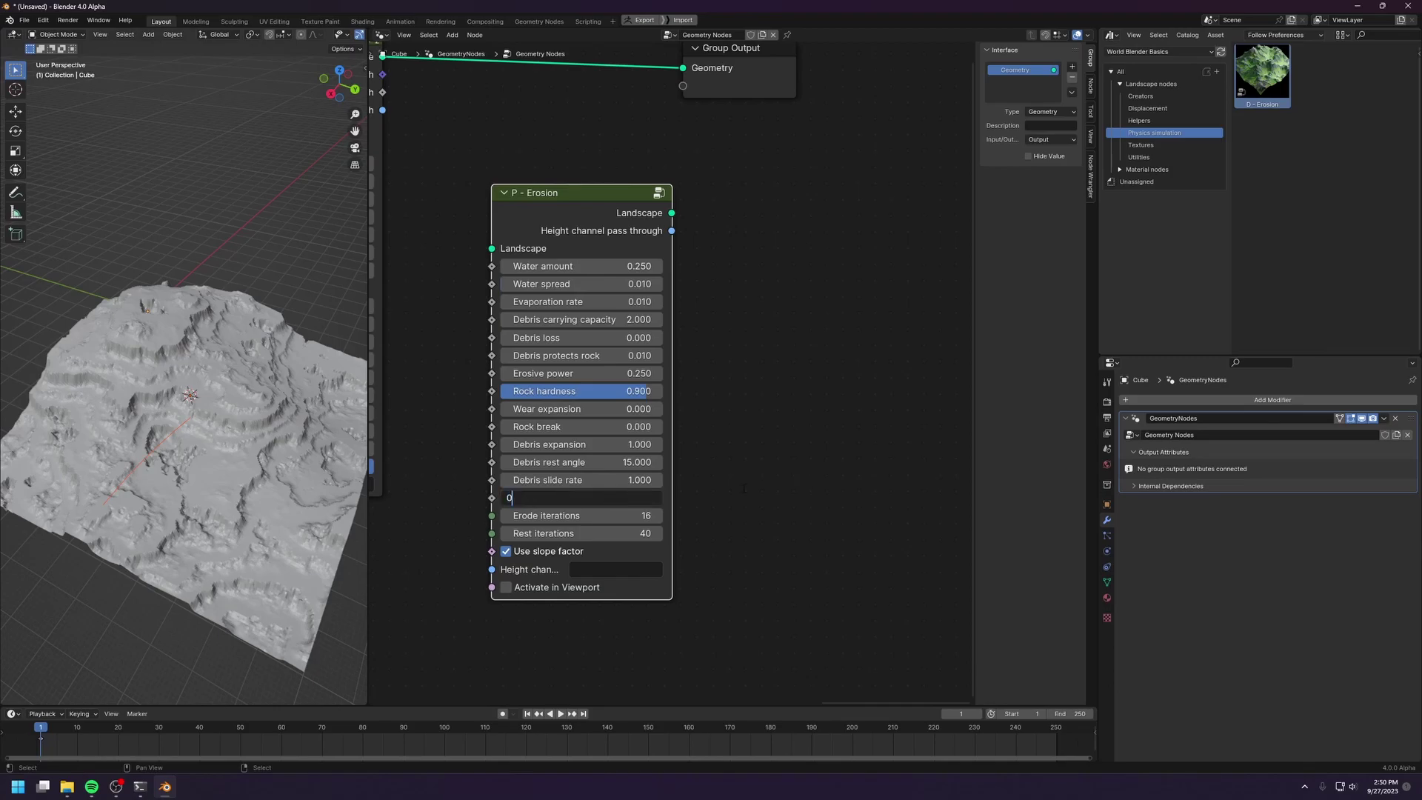
pyautogui.write('0')
pyautogui.press('Tab')
pyautogui.press('Tab')
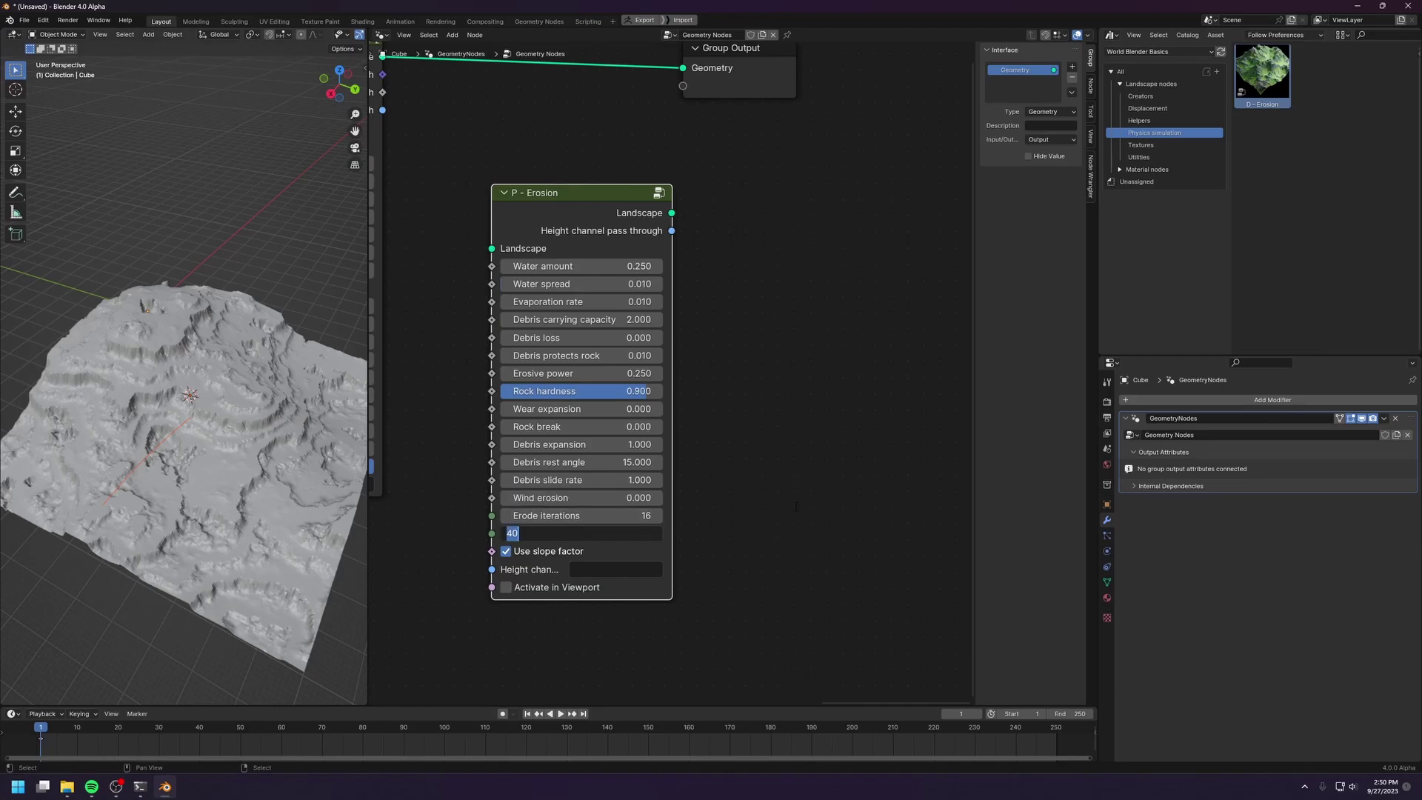
pyautogui.write('0')
pyautogui.press('Return')
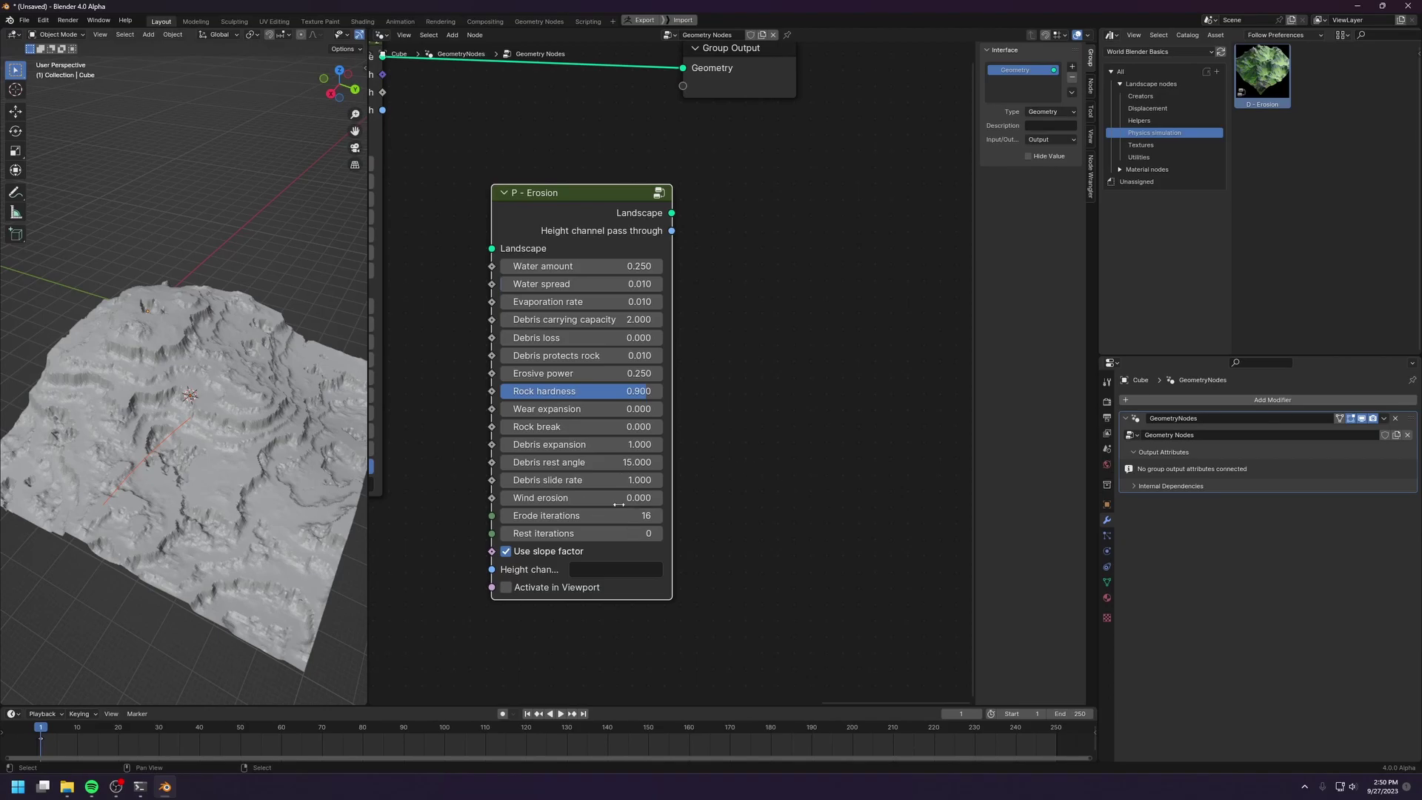
# Step: Insert the P - Erosion node into the link between the last Noise displacement node and Group Output
pyautogui.moveTo(564, 222); pyautogui.dragTo(598, 203)
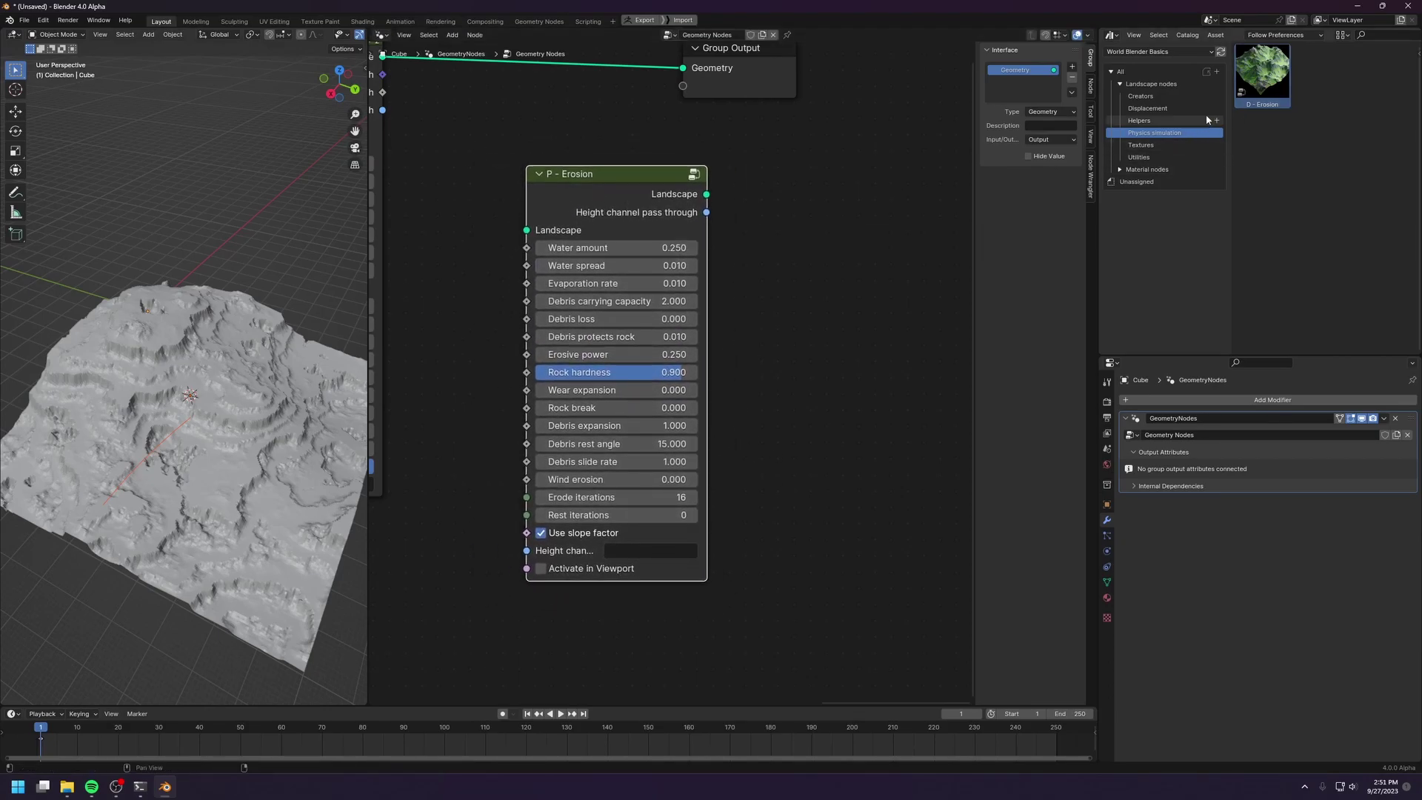
pyautogui.scroll(-2, 615, 519)
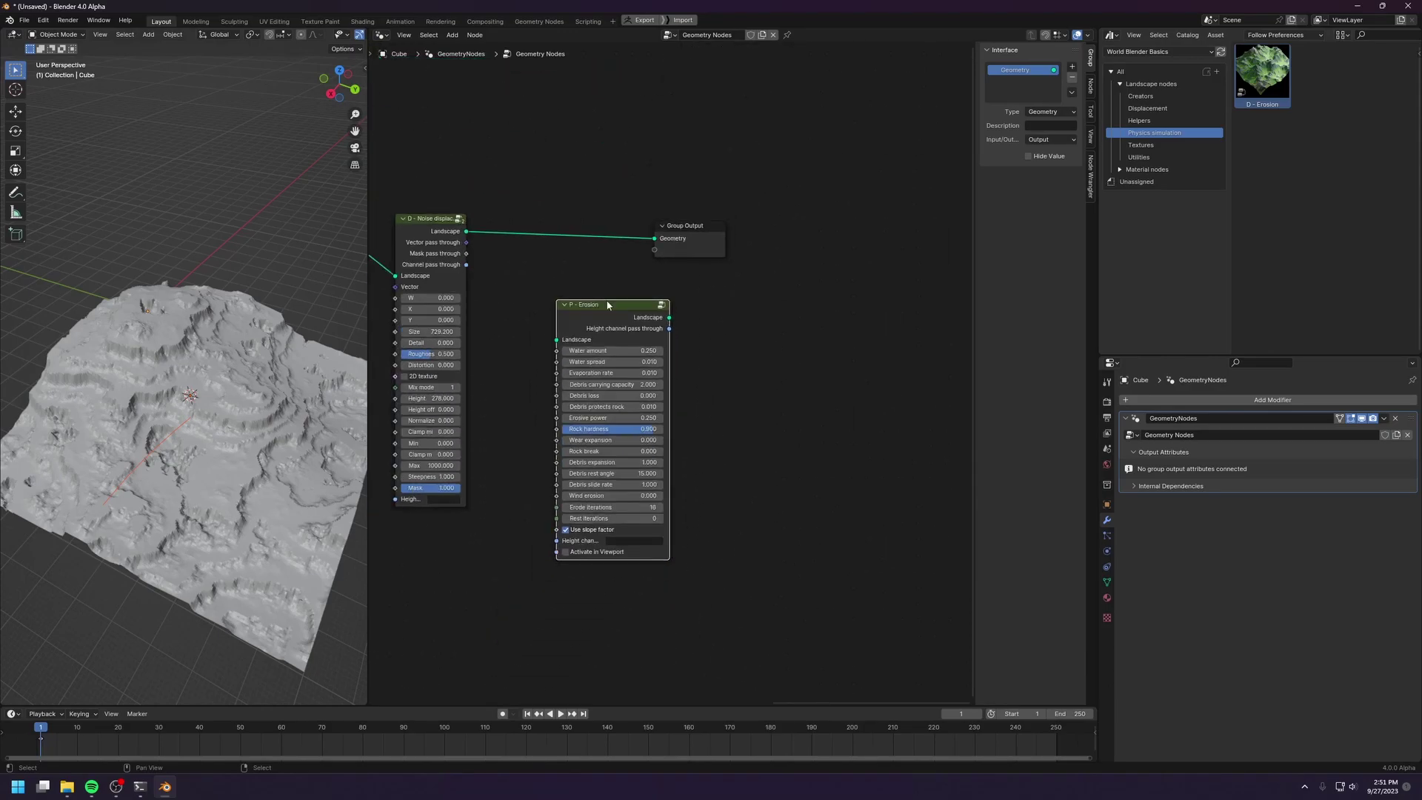
pyautogui.moveTo(603, 299); pyautogui.dragTo(576, 216)
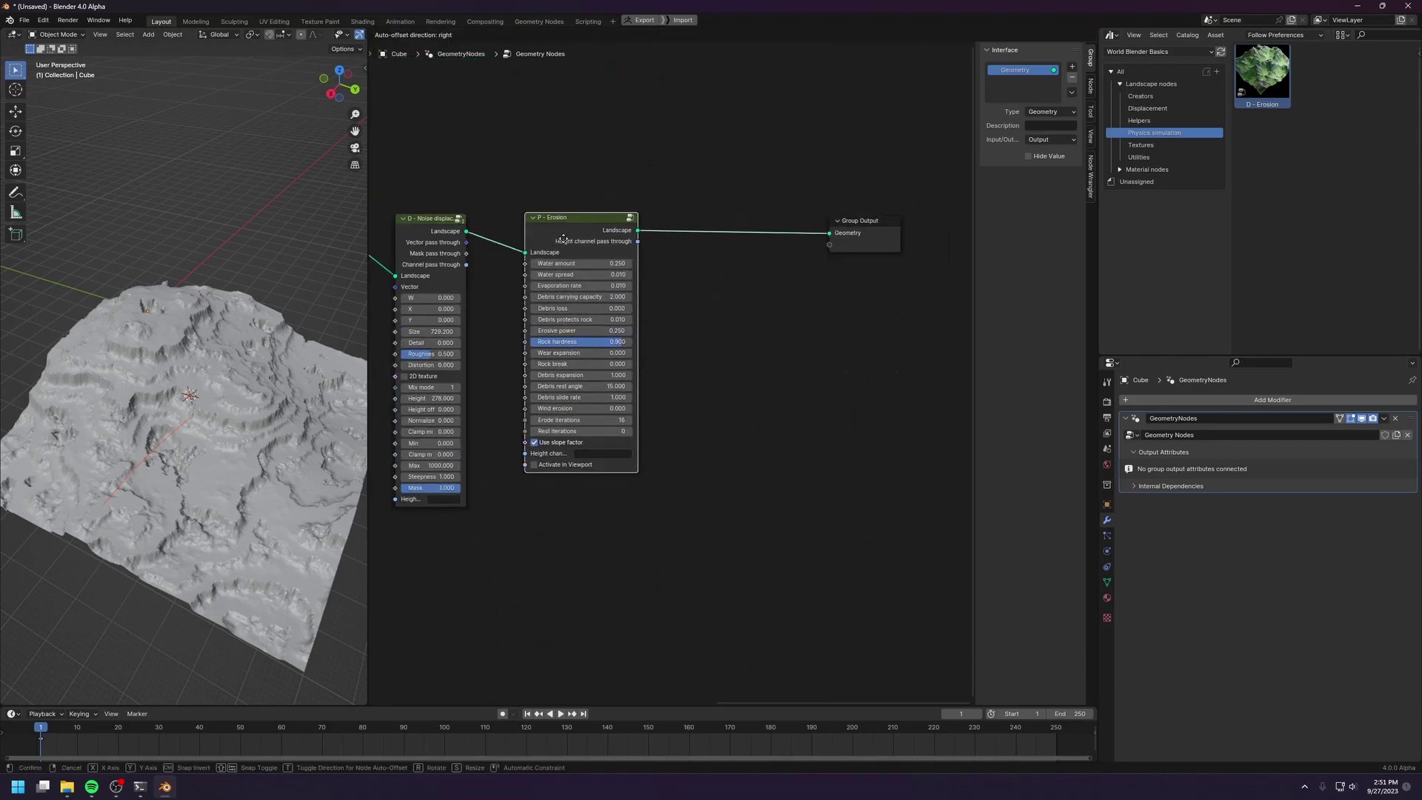
pyautogui.scroll(1, 652, 385)
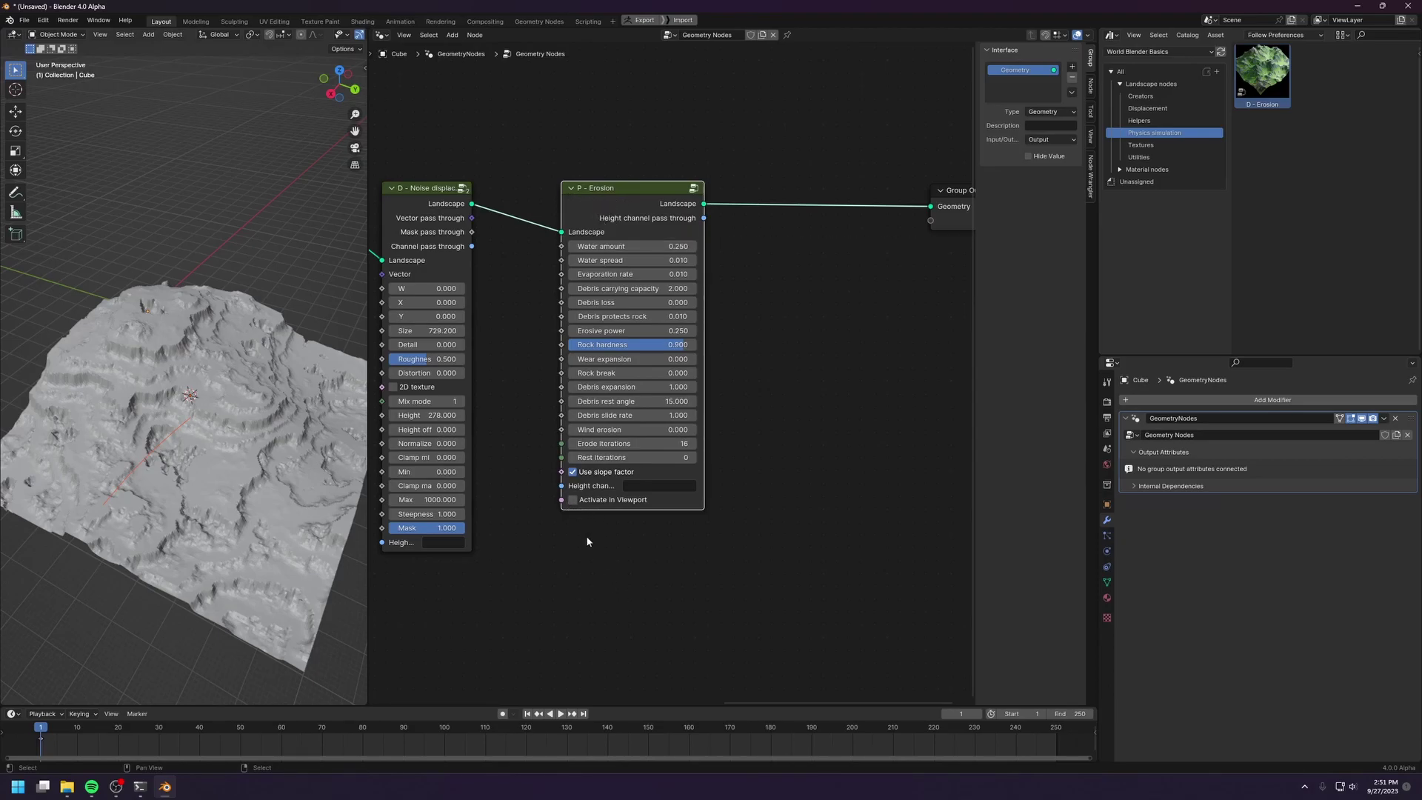
pyautogui.moveTo(587, 541); pyautogui.dragTo(658, 563, button='middle')
pyautogui.moveTo(697, 218); pyautogui.dragTo(703, 213)
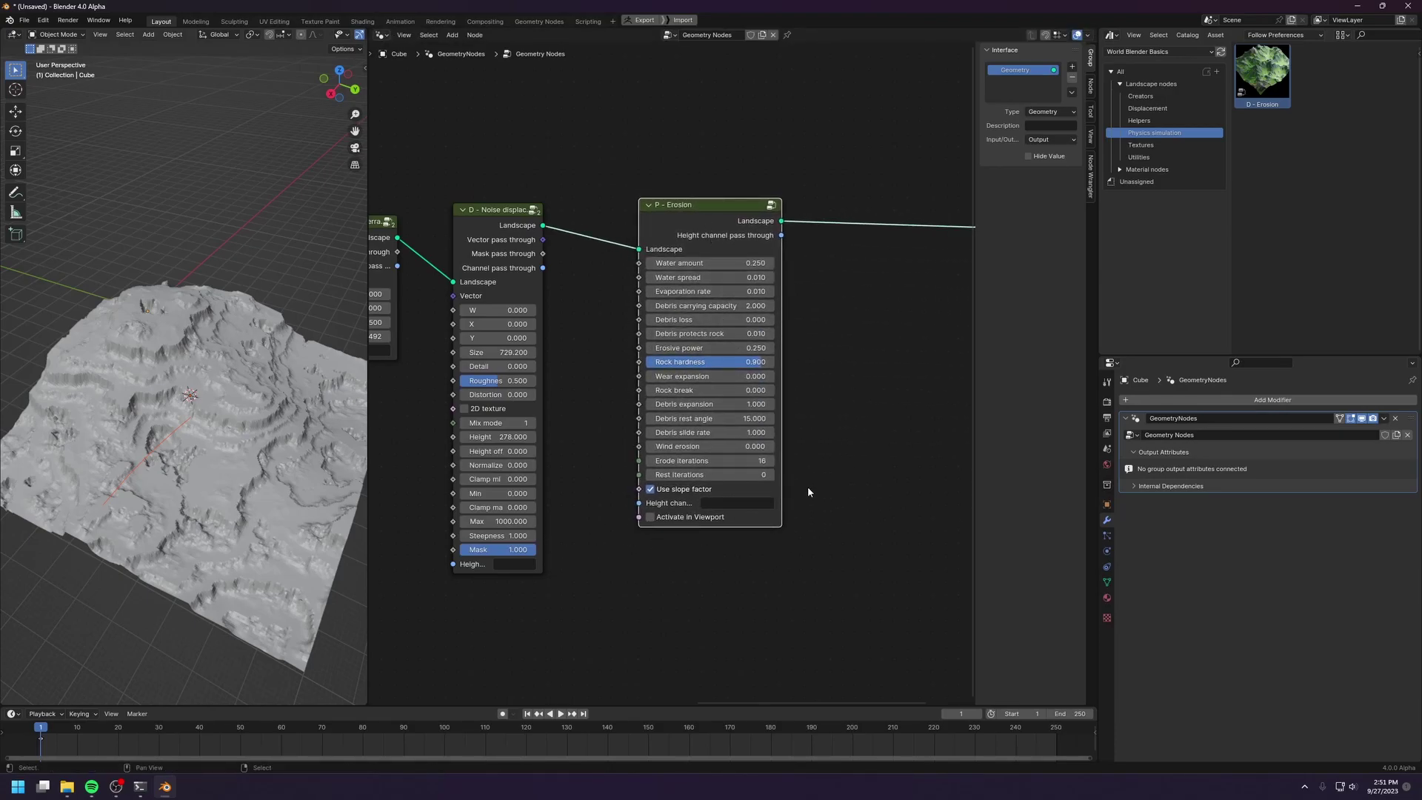
pyautogui.moveTo(651, 220); pyautogui.dragTo(640, 223)
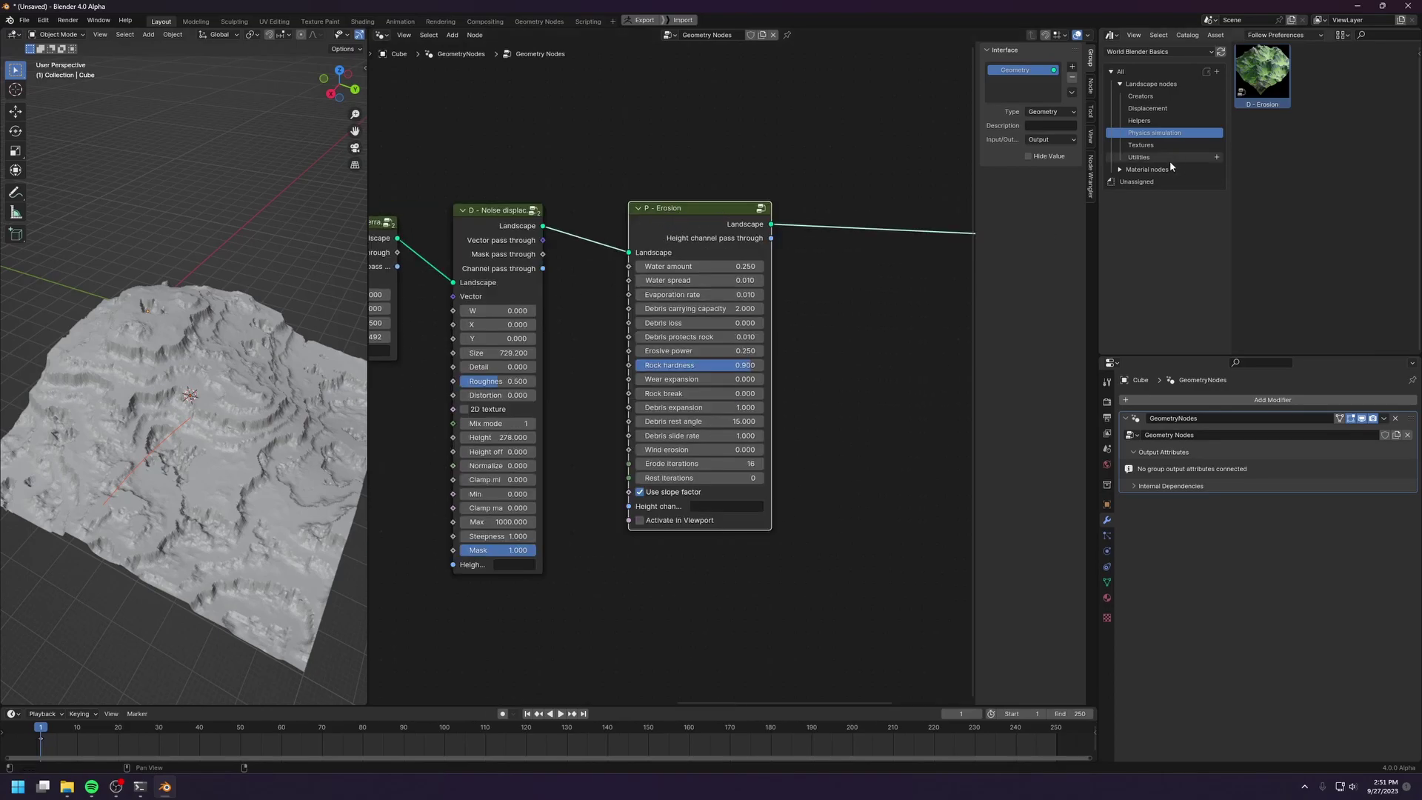
# Step: Insert the "H - Landscape to" node from the Helpers catalog between P - Erosion and Group Output, and space the nodes out
pyautogui.click(1139, 120)
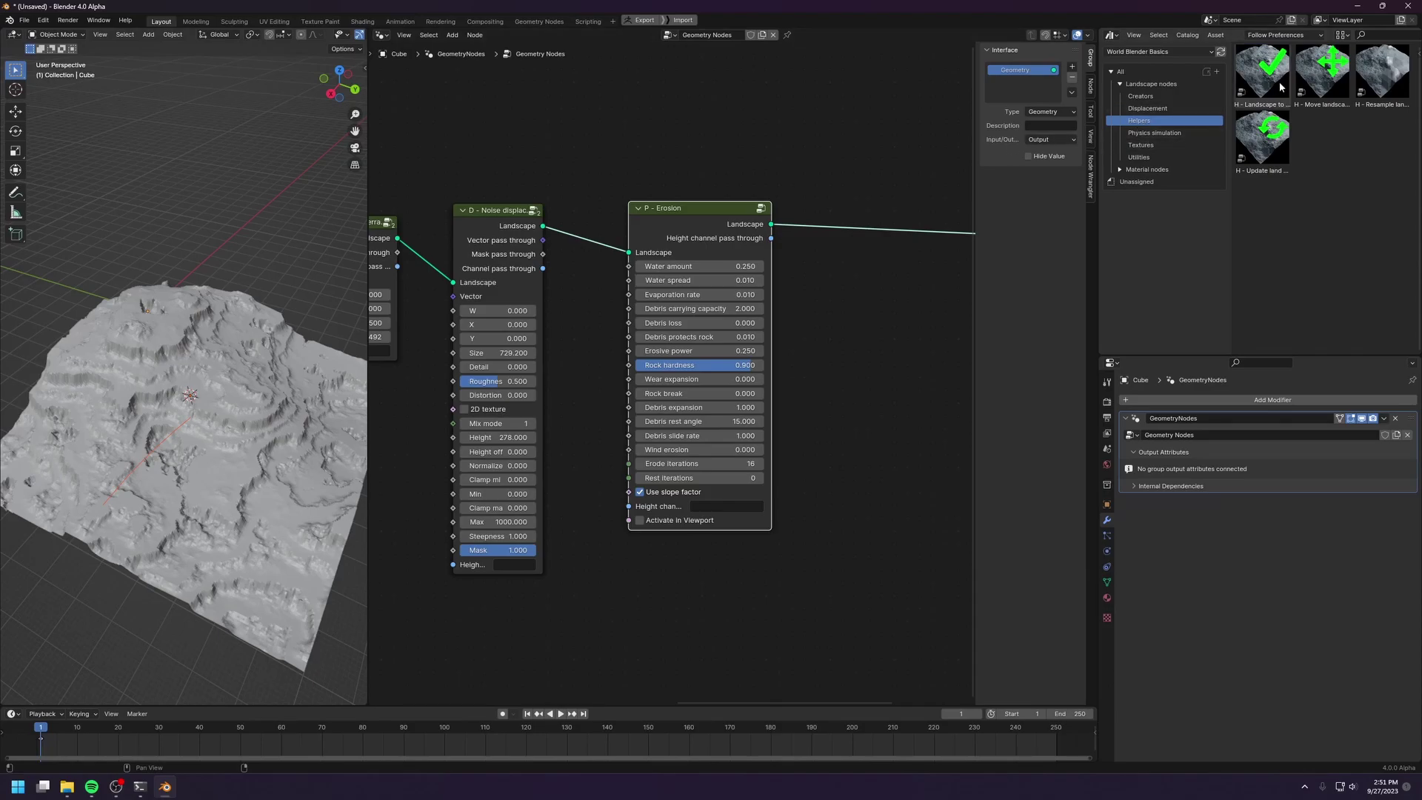
pyautogui.moveTo(1262, 70); pyautogui.dragTo(844, 222)
pyautogui.moveTo(883, 426); pyautogui.dragTo(746, 451, button='middle')
pyautogui.scroll(2, 746, 452)
pyautogui.moveTo(729, 220); pyautogui.dragTo(842, 199)
pyautogui.click(842, 198)
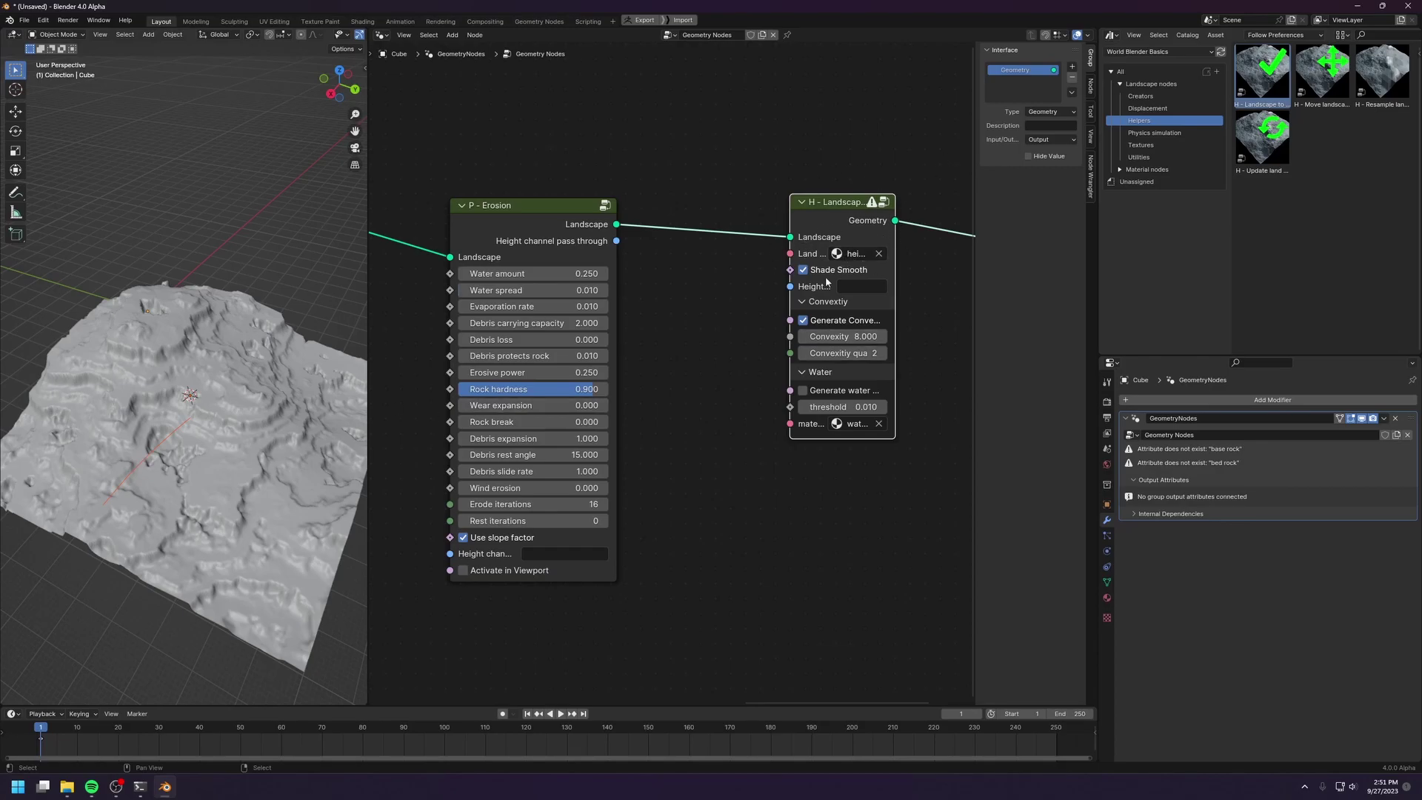
pyautogui.moveTo(811, 210); pyautogui.dragTo(805, 211)
pyautogui.moveTo(945, 373); pyautogui.dragTo(729, 368, button='middle')
pyautogui.scroll(-2, 730, 369)
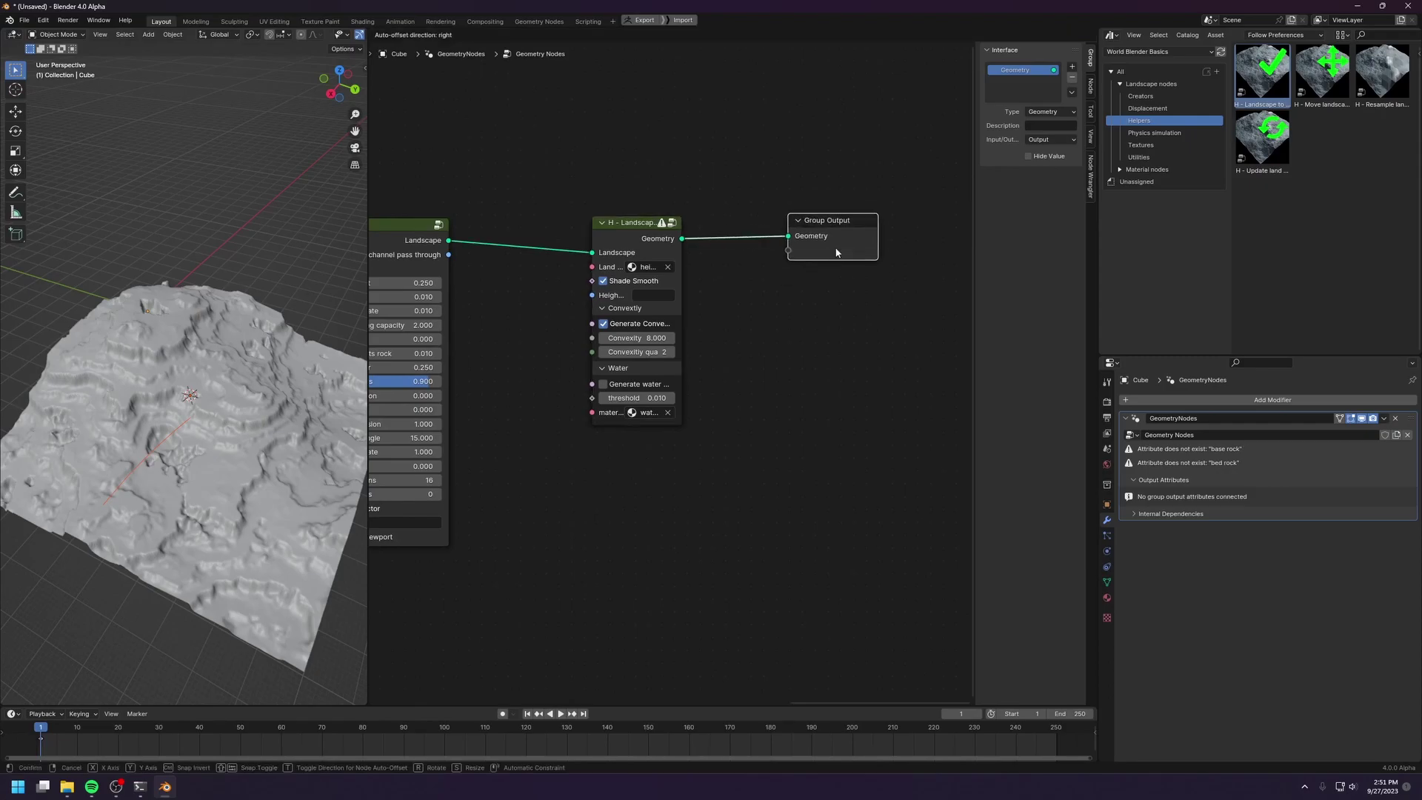
# Step: Widen the H - Landscape to Object node until its field names are readable and choose "height vis" as its land material
pyautogui.moveTo(395, 268); pyautogui.dragTo(658, 311, button='middle')
pyautogui.moveTo(639, 299); pyautogui.dragTo(646, 306)
pyautogui.moveTo(886, 288); pyautogui.dragTo(702, 267, button='middle')
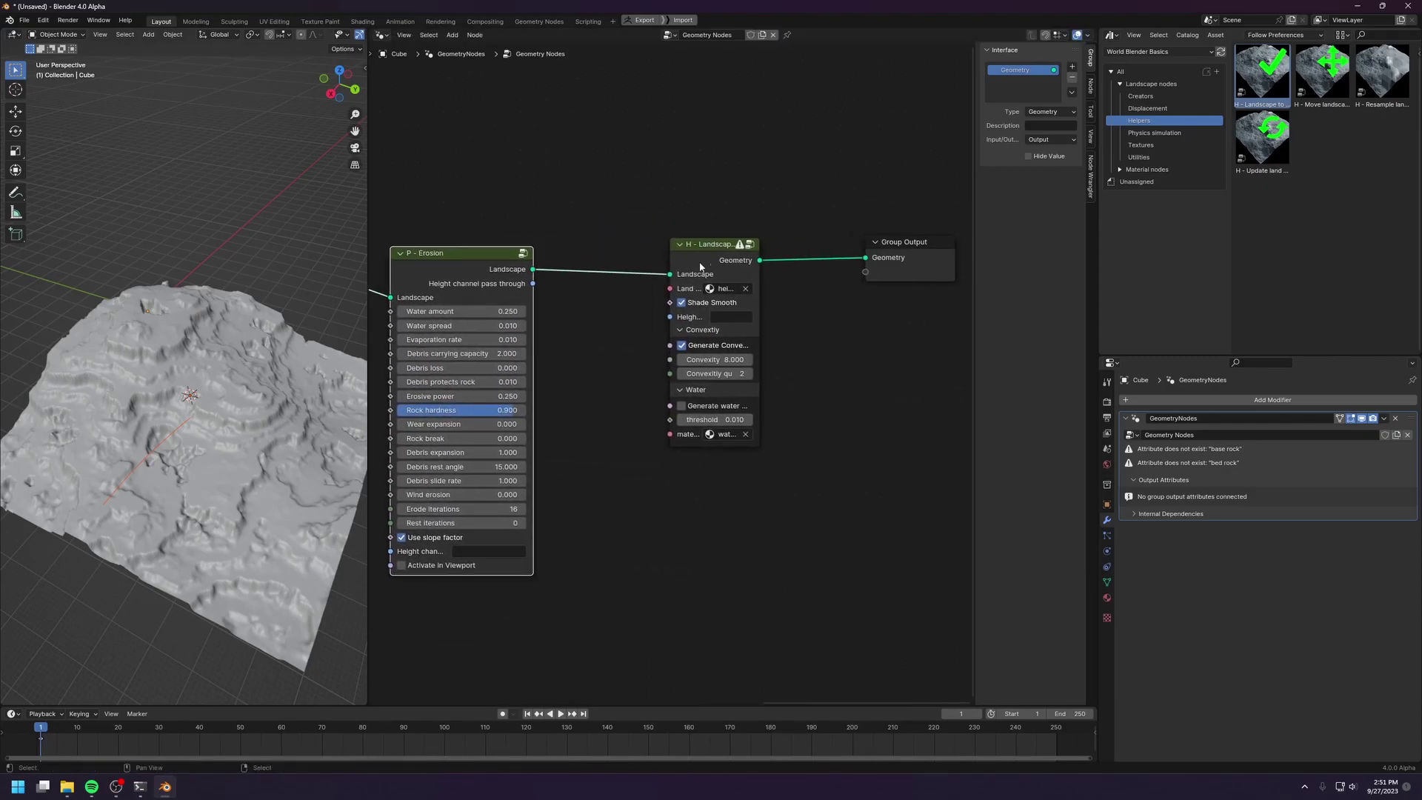
pyautogui.moveTo(720, 253); pyautogui.dragTo(711, 253)
pyautogui.moveTo(533, 246); pyautogui.dragTo(863, 265, button='middle')
pyautogui.moveTo(679, 210); pyautogui.dragTo(469, 416)
pyautogui.moveTo(834, 414); pyautogui.dragTo(543, 422, button='middle')
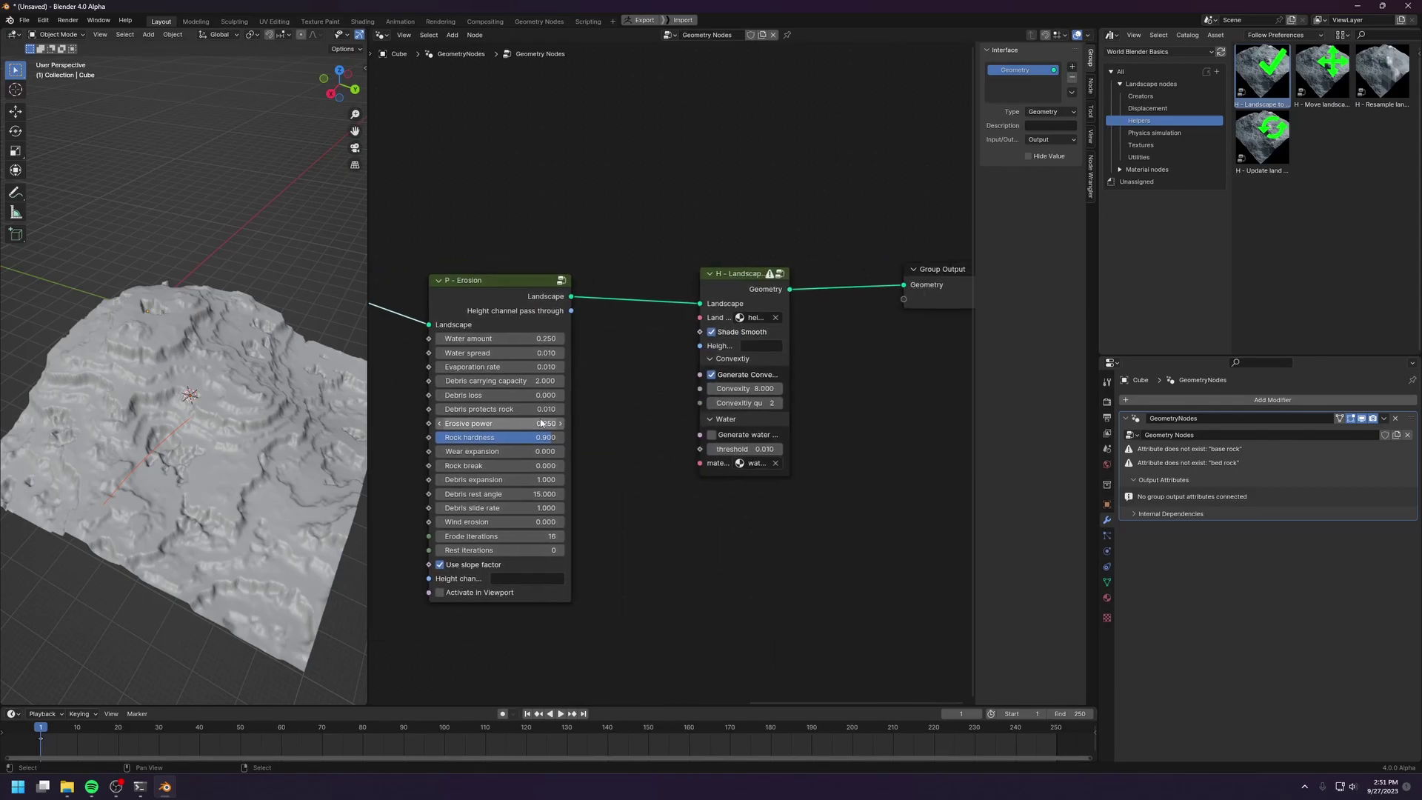
pyautogui.moveTo(733, 281); pyautogui.dragTo(844, 321)
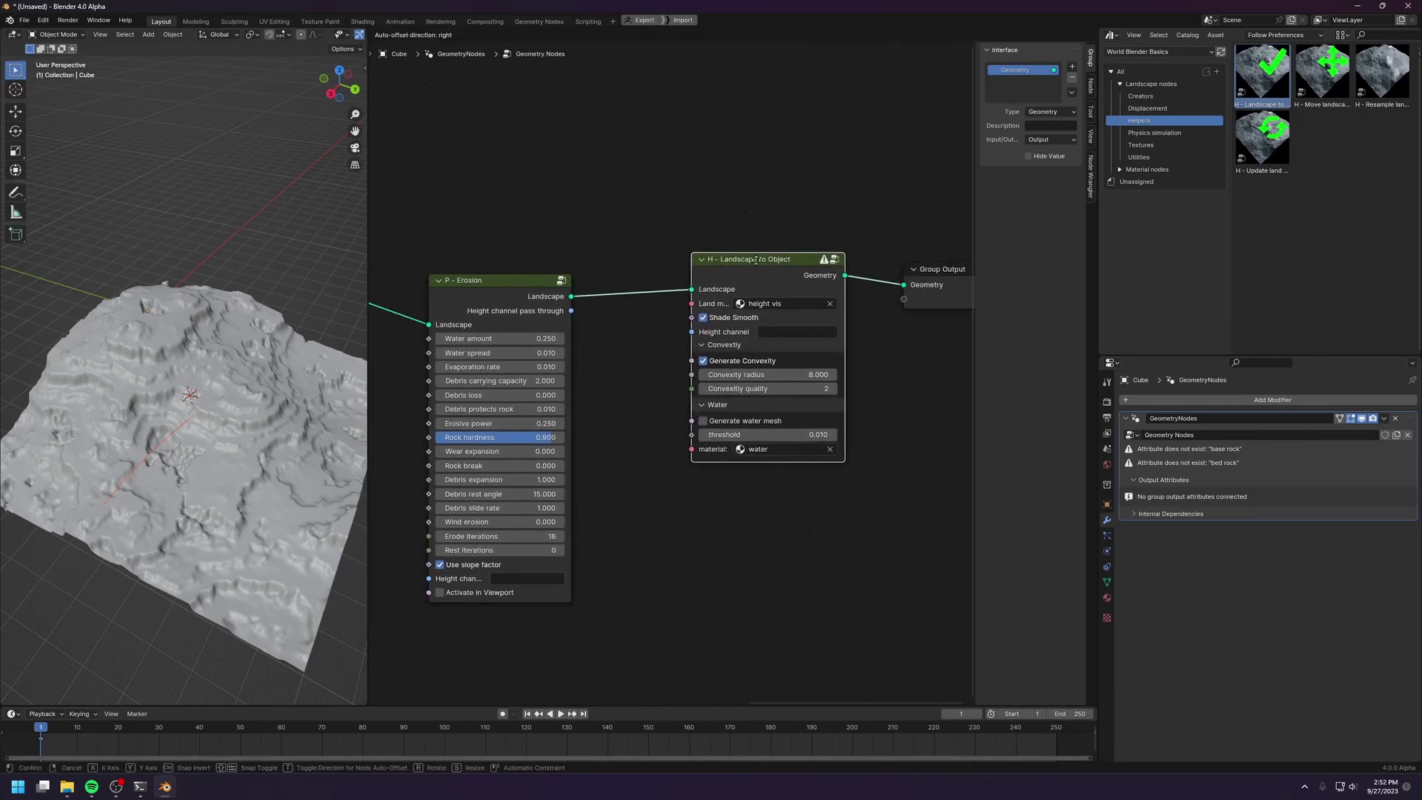
pyautogui.click(788, 304)
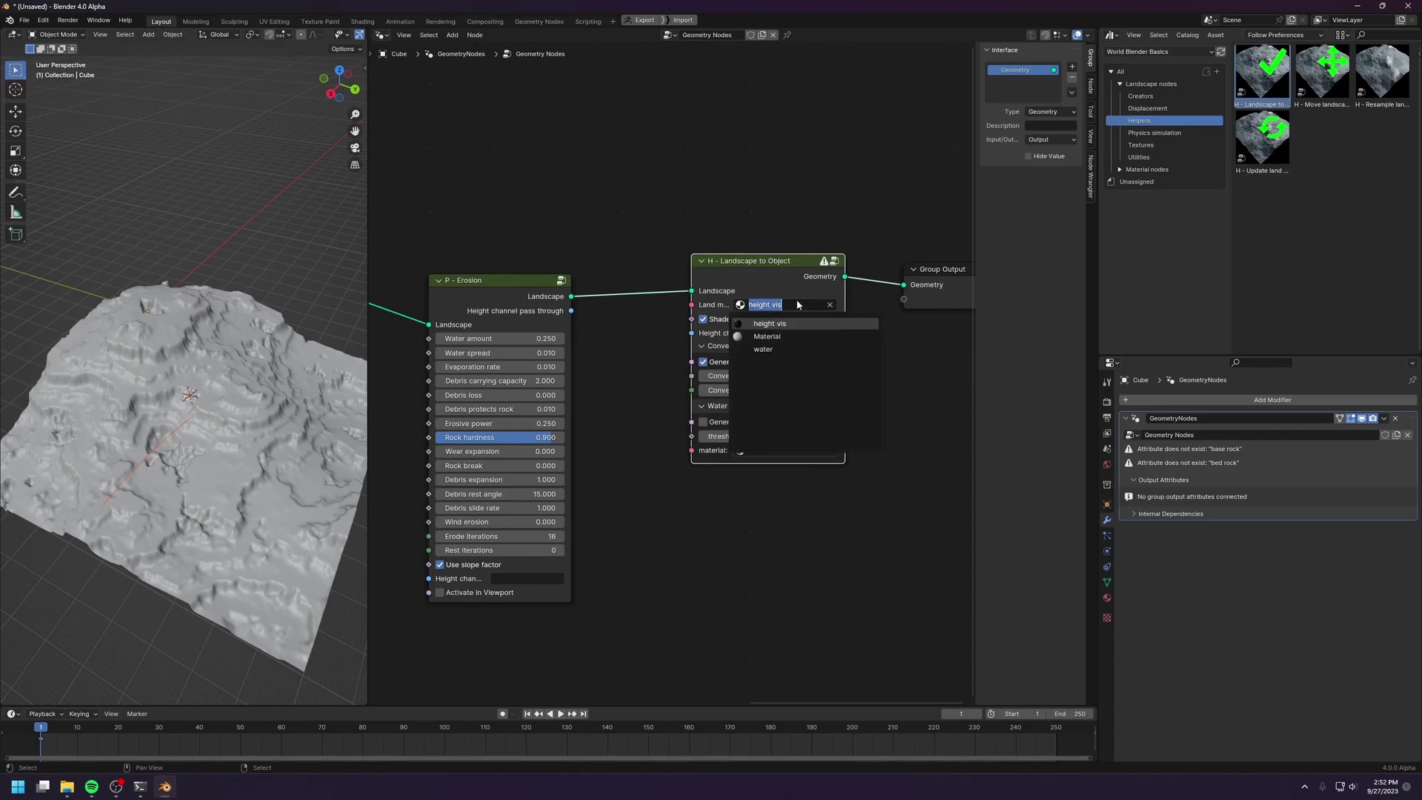
pyautogui.click(763, 323)
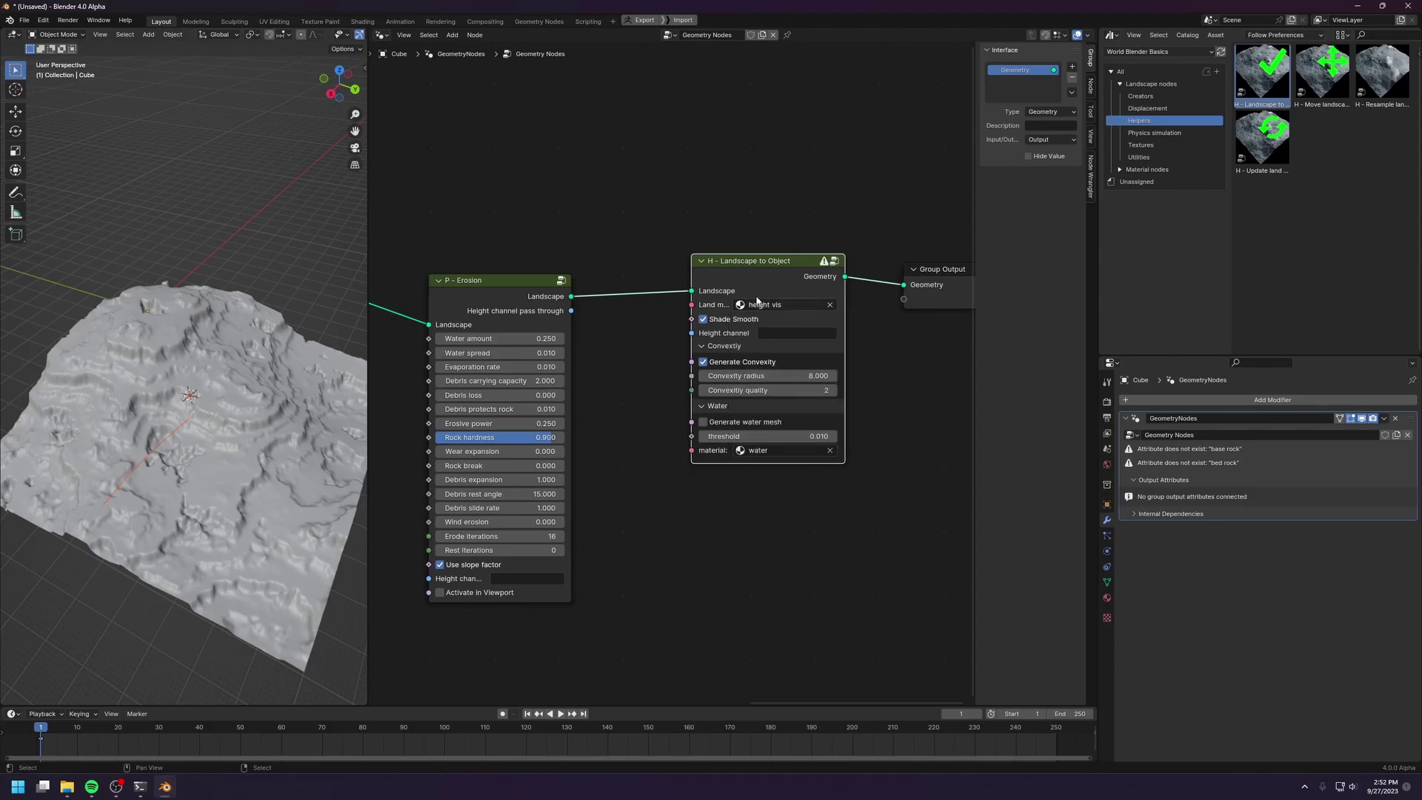
# Step: Move the H - Landscape to Object and Group Output nodes together closer to the P - Erosion node
pyautogui.scroll(-2, 628, 546)
pyautogui.moveTo(616, 533); pyautogui.dragTo(829, 278)
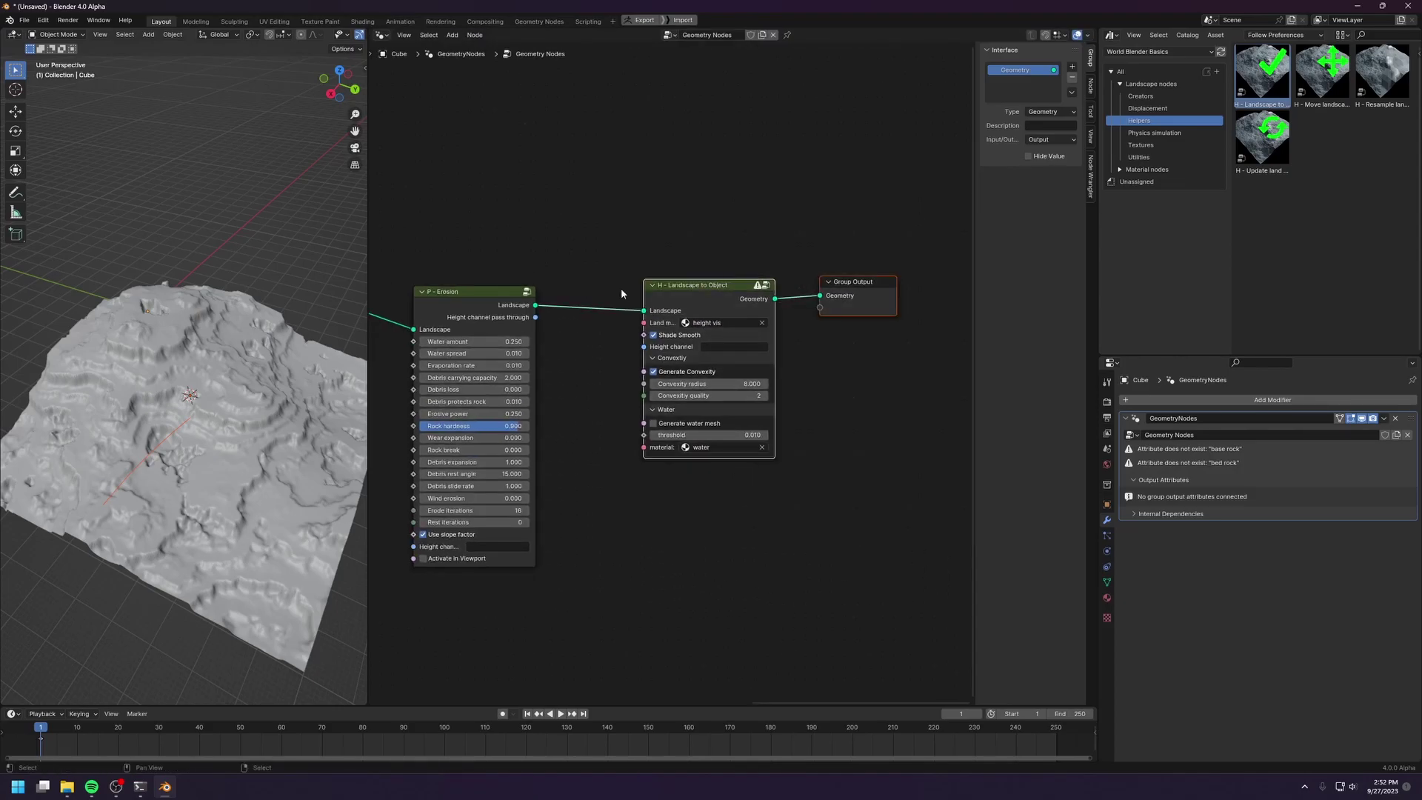
pyautogui.press('g')
pyautogui.click(604, 285)
pyautogui.moveTo(562, 453); pyautogui.dragTo(807, 474, button='middle')
# Step: Activate the P - Erosion node in the viewport and turn on the node editor's Timings overlay, leaving Named Attributes off
pyautogui.scroll(1, 698, 594)
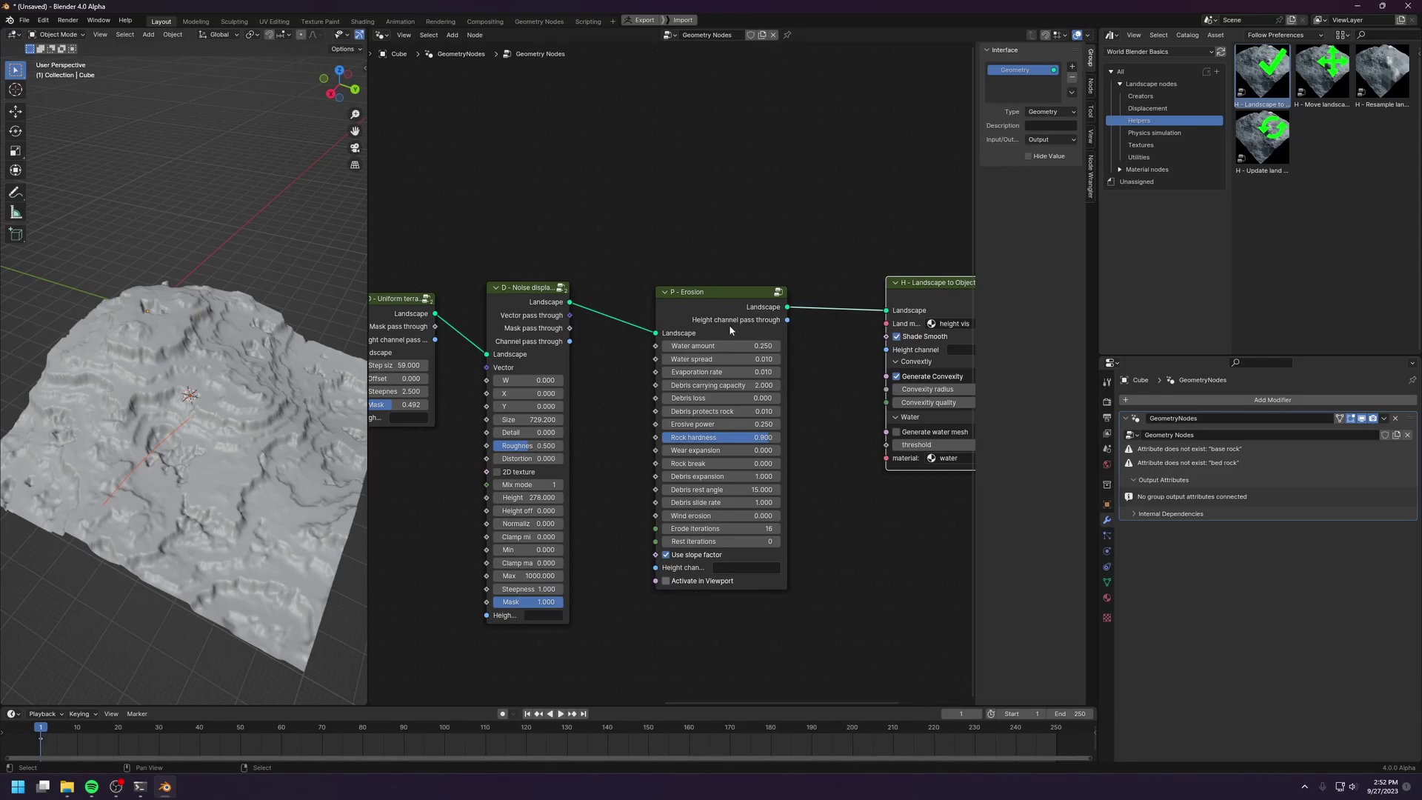
pyautogui.click(665, 580)
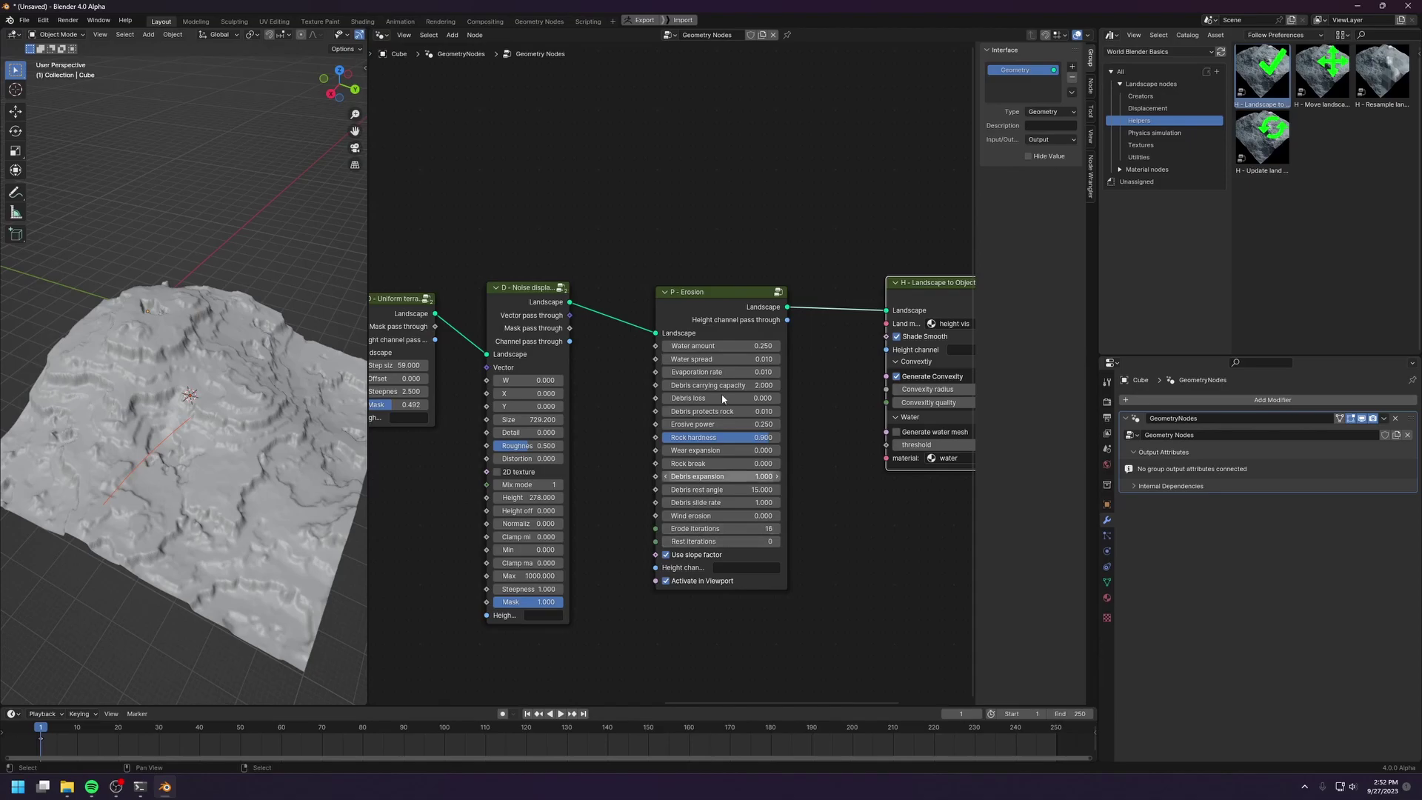
pyautogui.click(1085, 36)
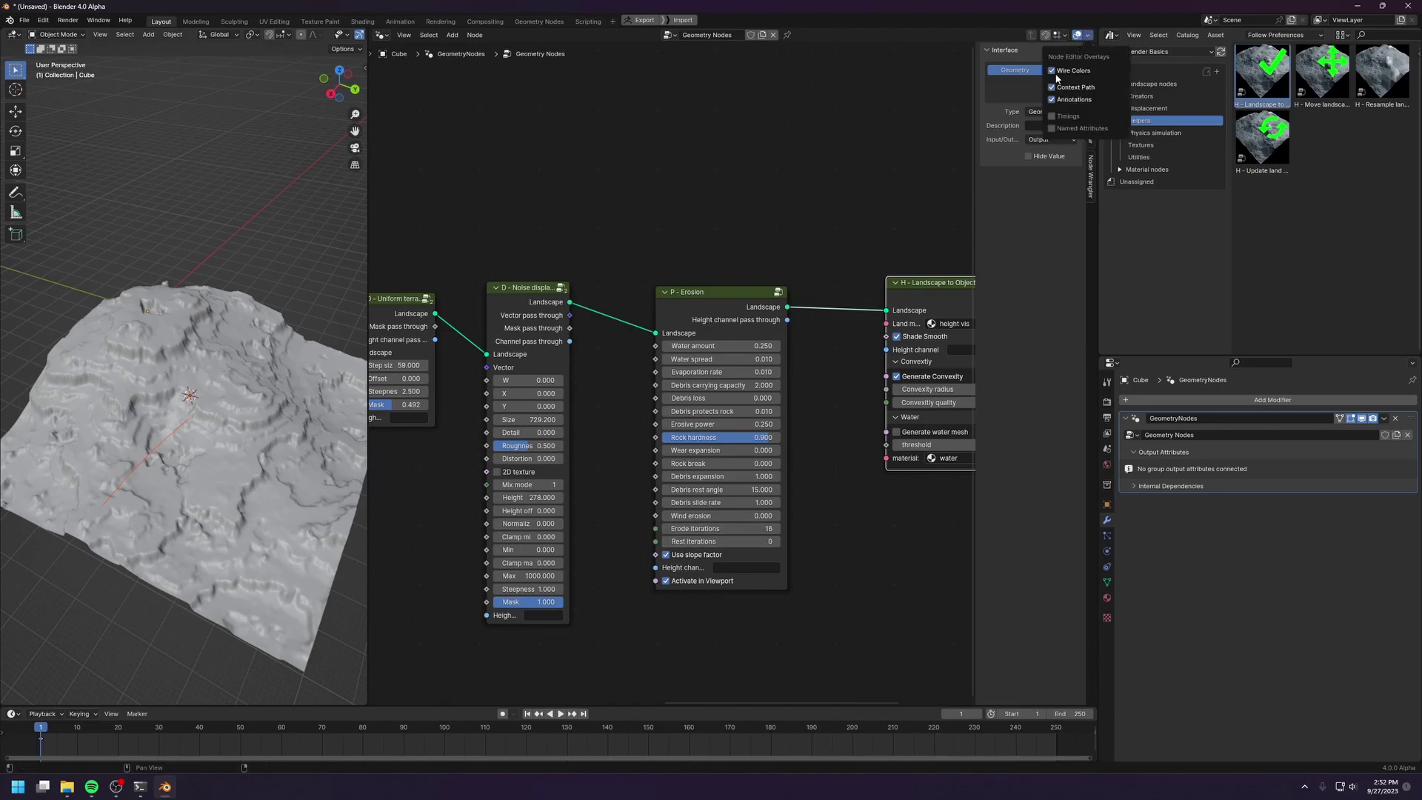
pyautogui.click(1057, 127)
pyautogui.click(1087, 37)
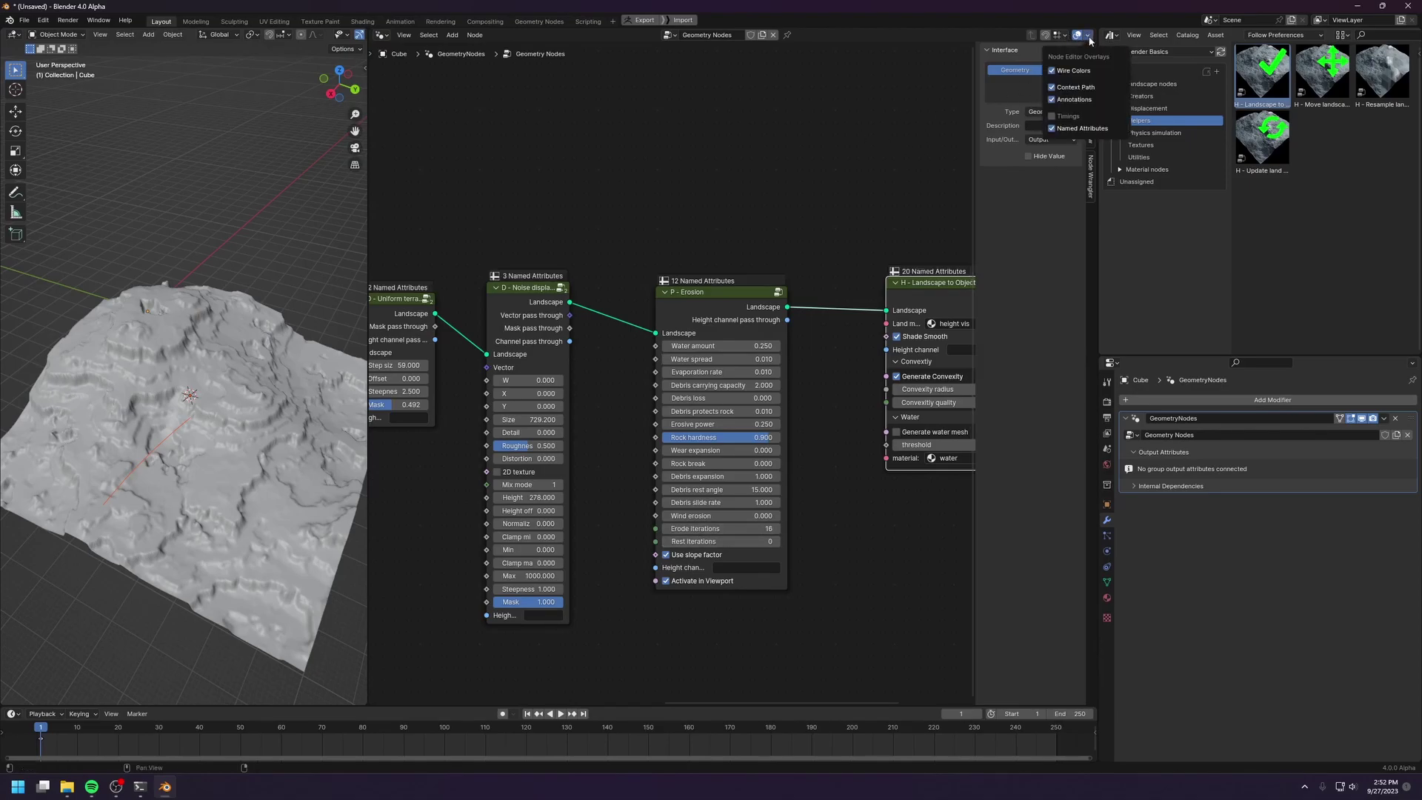
pyautogui.click(1052, 116)
pyautogui.click(1051, 128)
pyautogui.scroll(2, 663, 258)
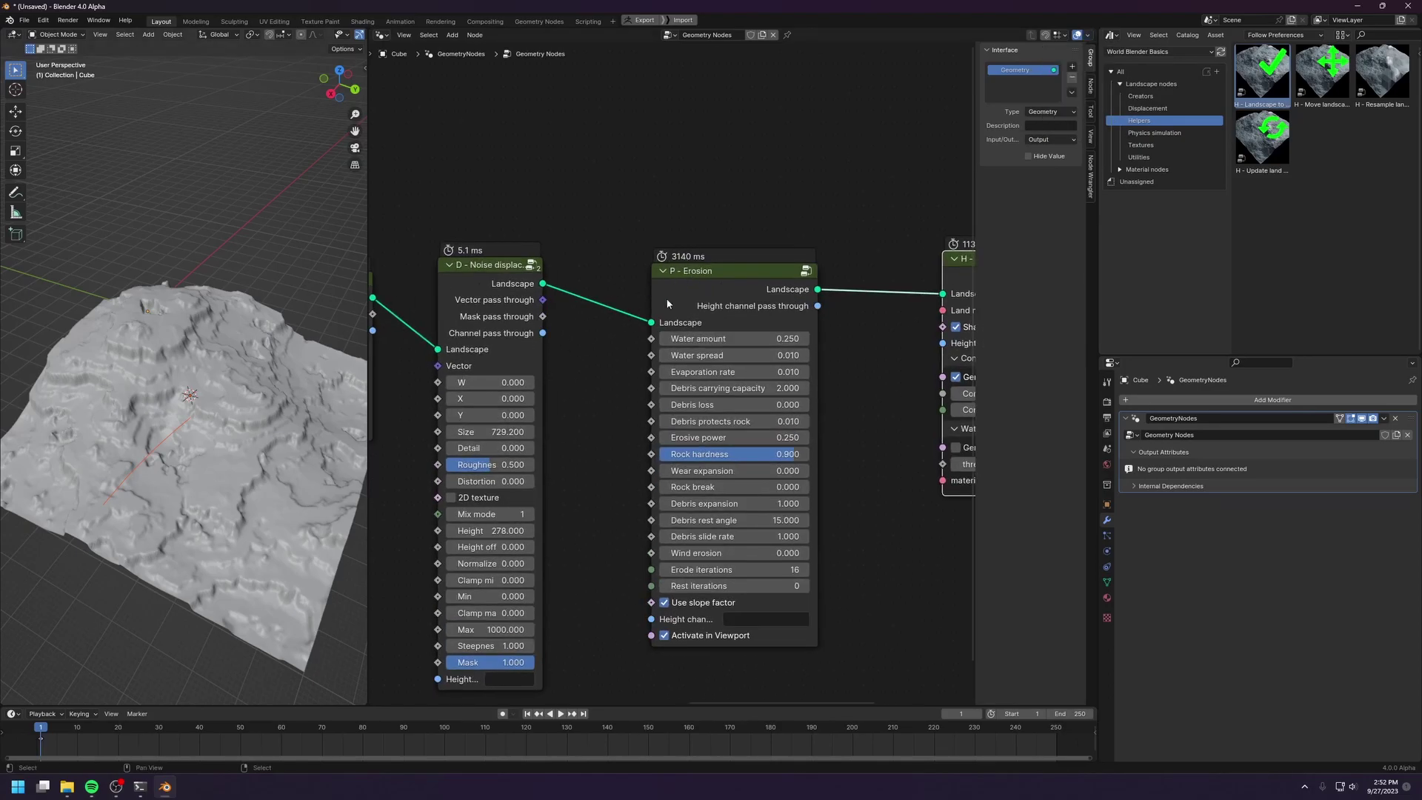
# Step: Preview the eroded landscape in rendered shading from a higher angle and return to solid shading
pyautogui.moveTo(109, 308); pyautogui.dragTo(237, 431, button='middle')
pyautogui.moveTo(499, 420); pyautogui.dragTo(457, 417, button='middle')
pyautogui.press('z')
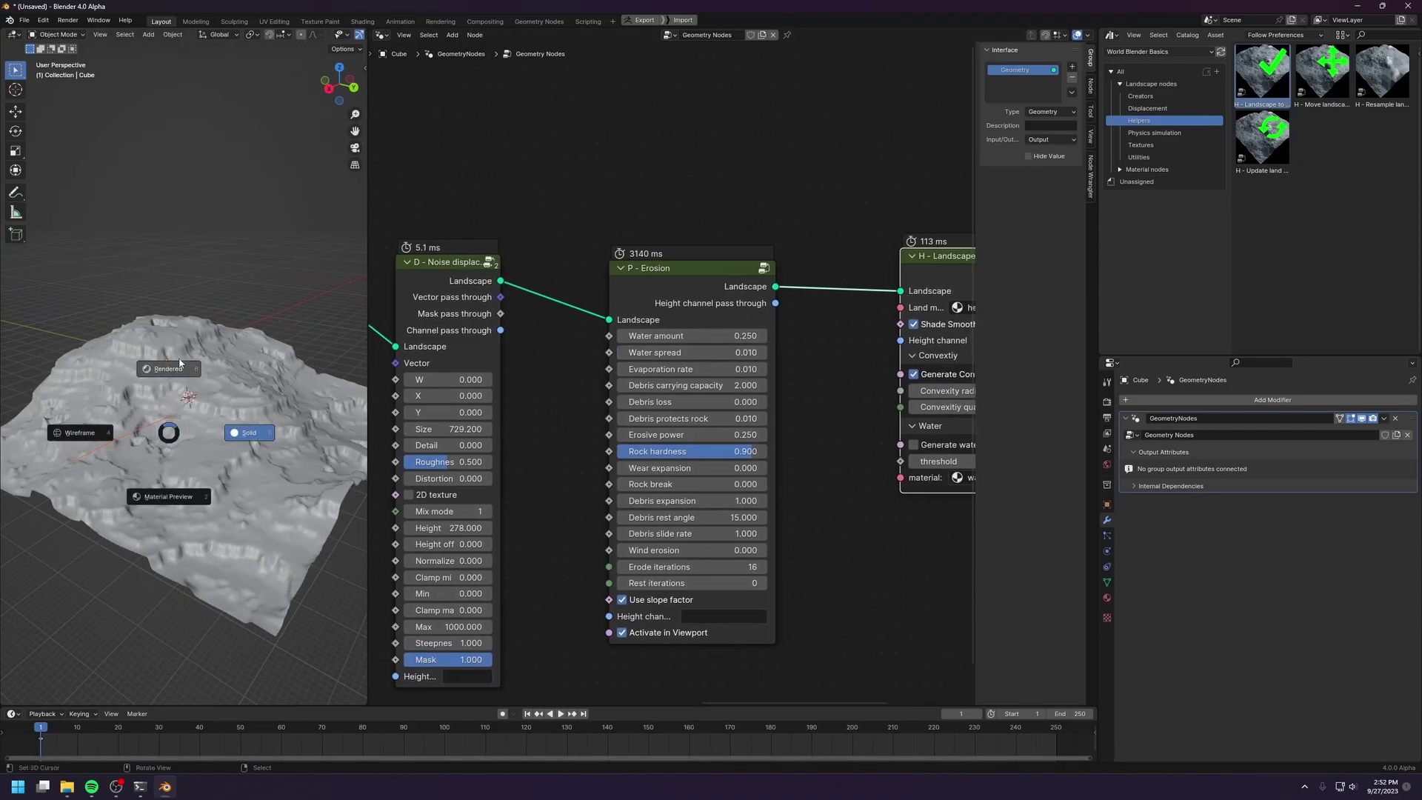
pyautogui.click(180, 355)
pyautogui.moveTo(180, 363); pyautogui.dragTo(176, 410, button='middle')
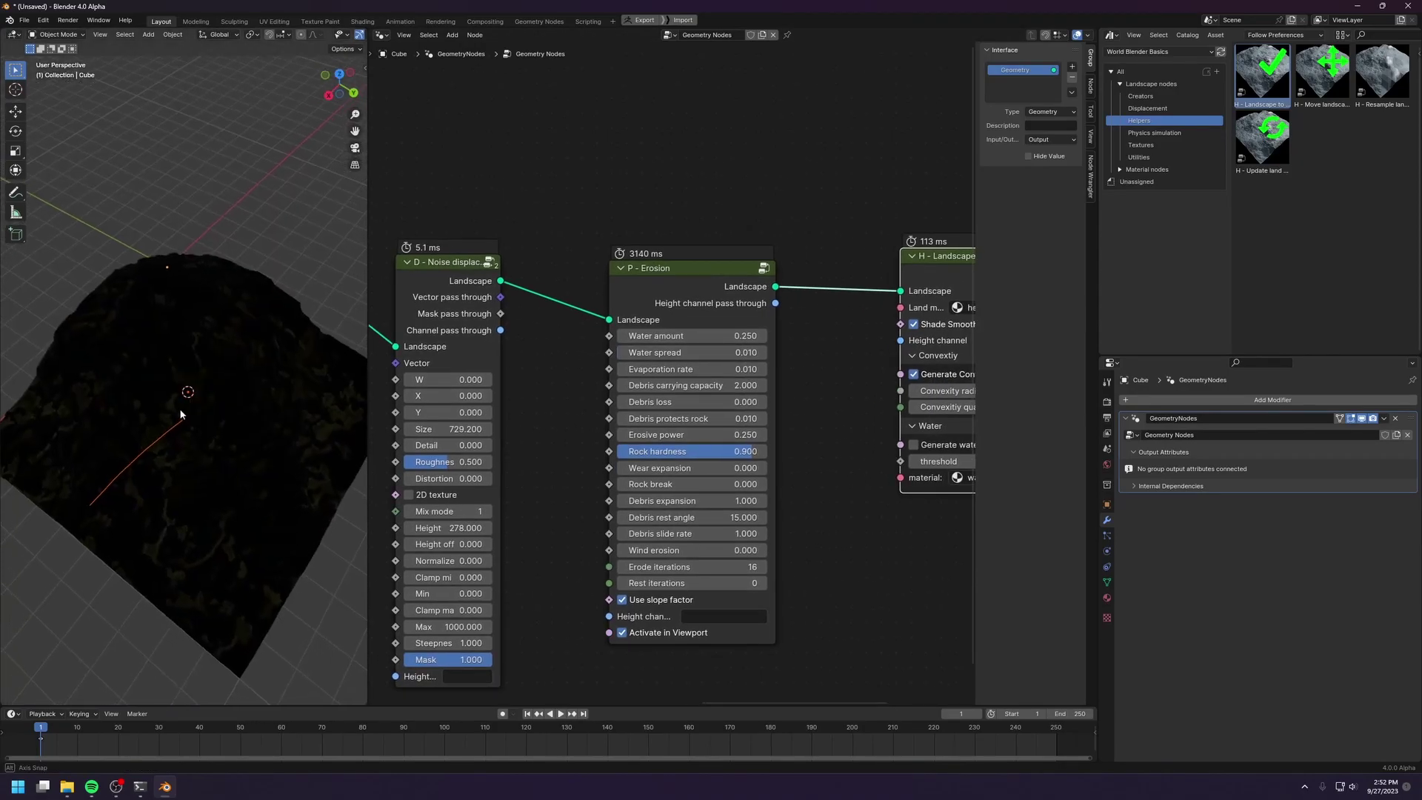
pyautogui.press('z')
pyautogui.click(227, 392)
# Step: Set the scene's render engine to Cycles with GPU Compute as the device
pyautogui.click(1106, 401)
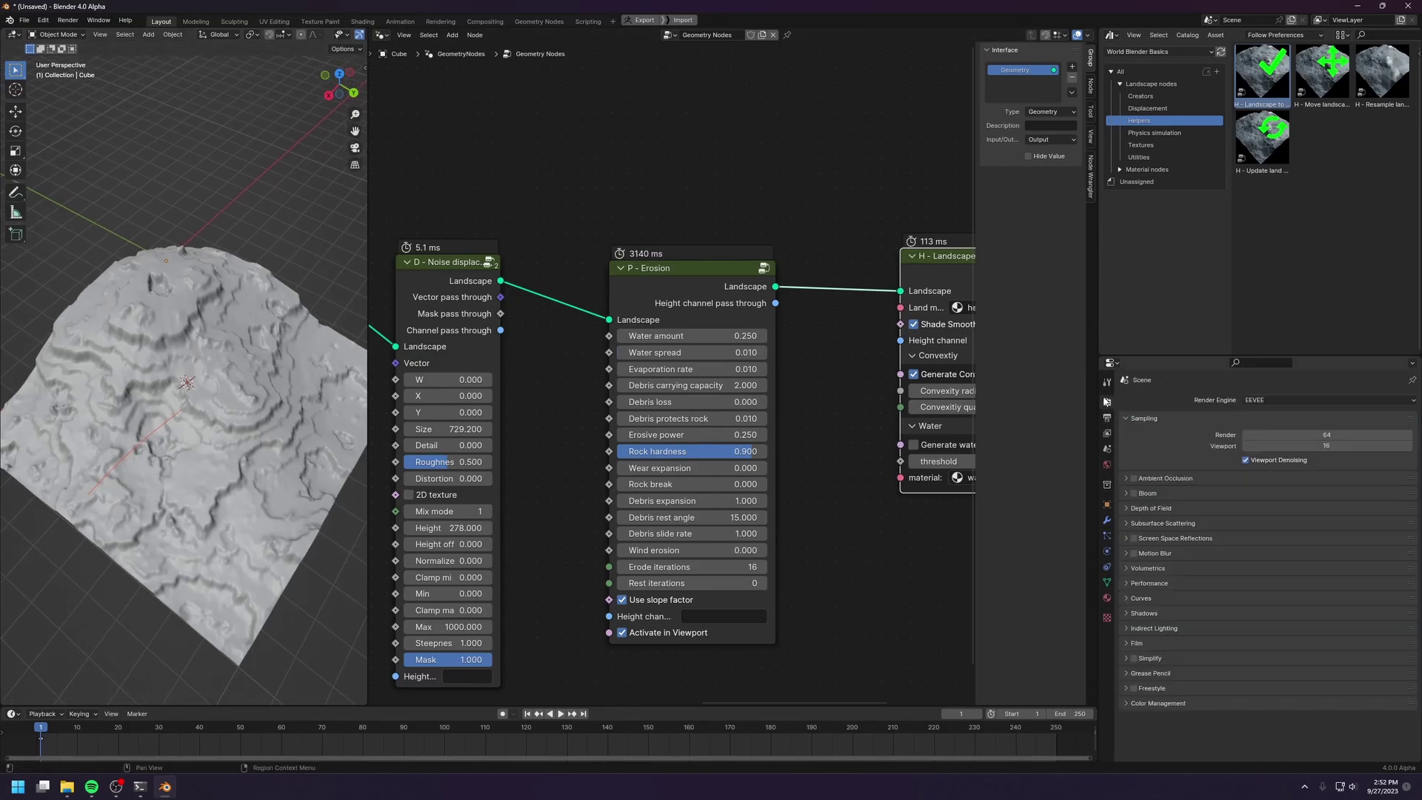
pyautogui.click(1256, 399)
pyautogui.click(1265, 439)
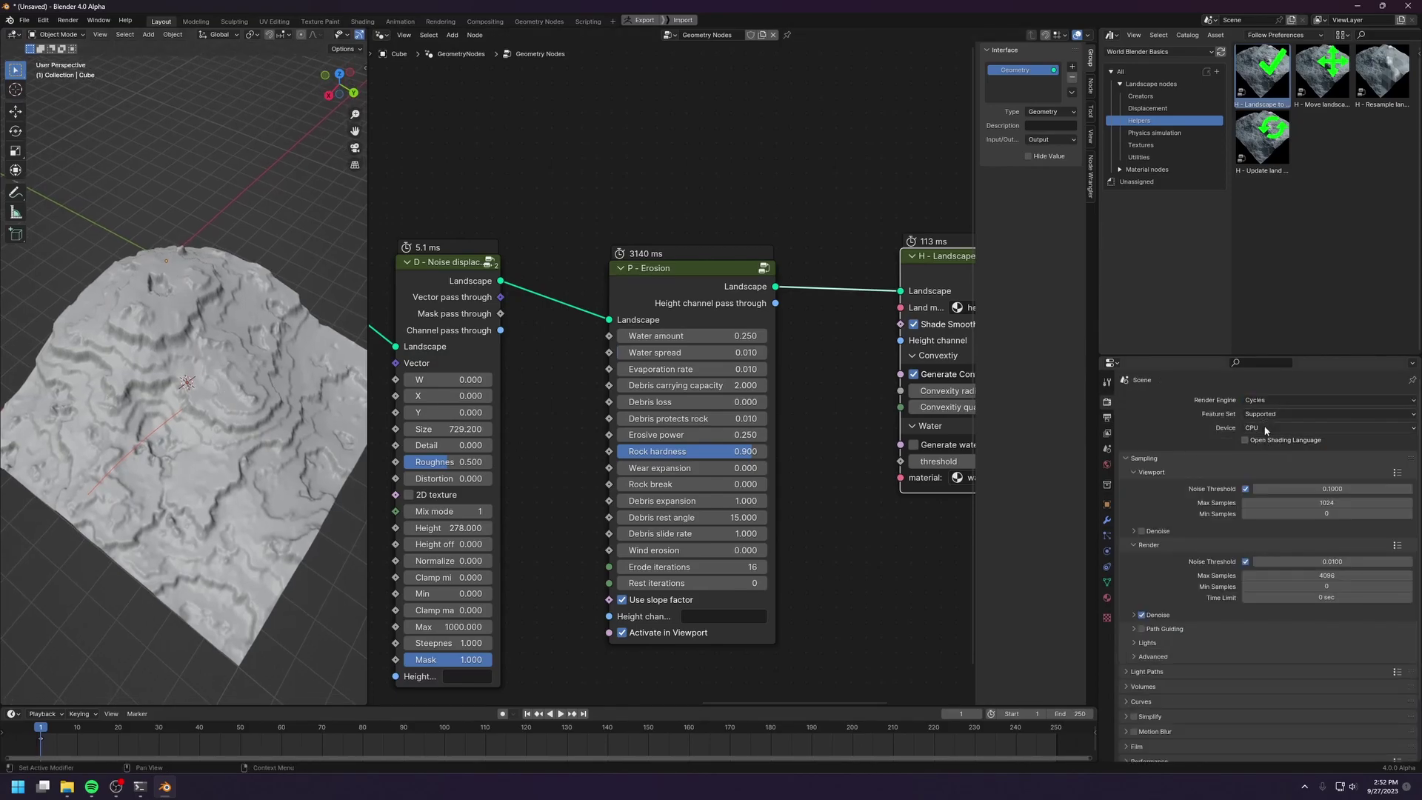
pyautogui.click(1265, 428)
pyautogui.click(1266, 444)
pyautogui.scroll(-3, 1180, 493)
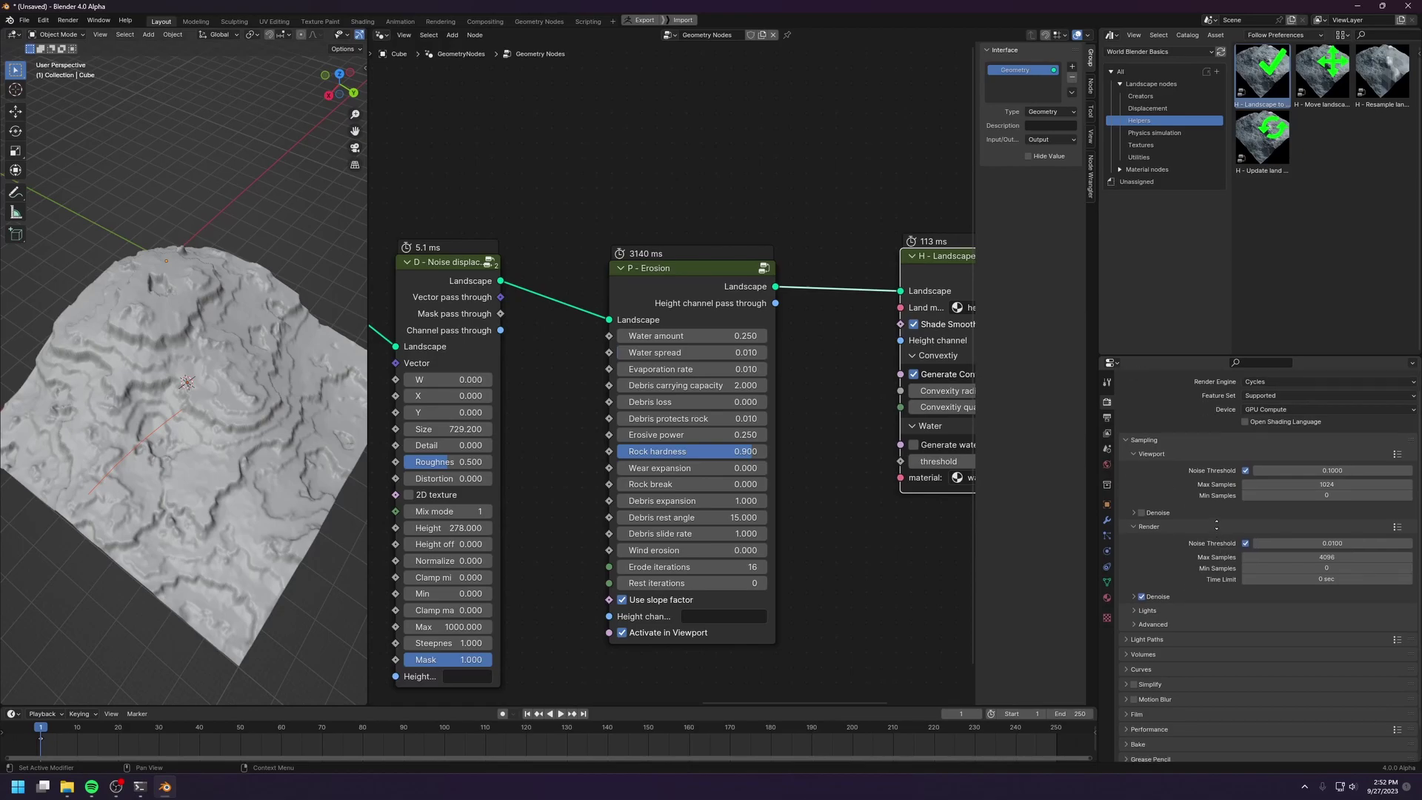
pyautogui.moveTo(626, 327); pyautogui.dragTo(669, 335, button='middle')
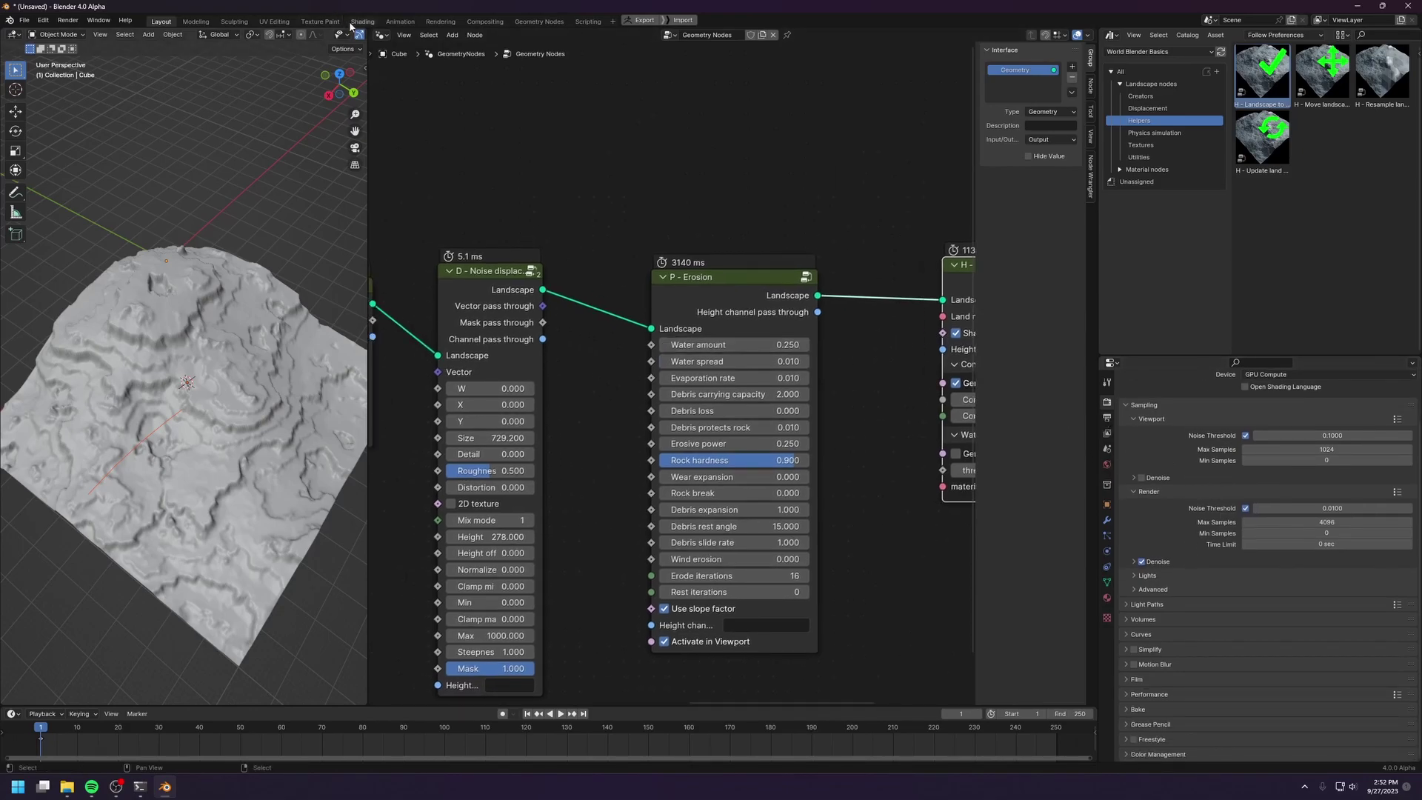
# Step: Switch the node editor to the Shader Editor for the World and frame its Background node
pyautogui.click(380, 35)
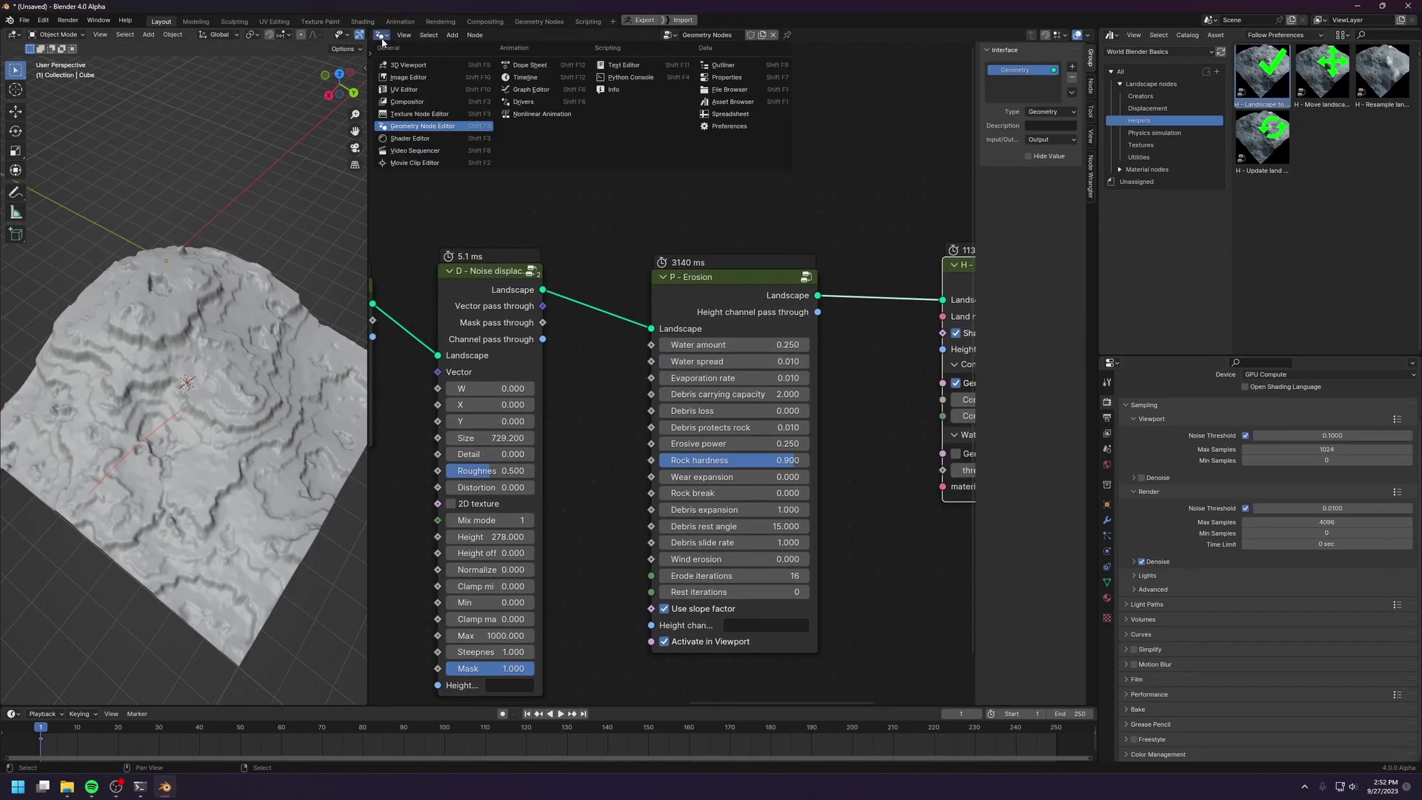
pyautogui.click(396, 138)
pyautogui.click(411, 34)
pyautogui.click(416, 77)
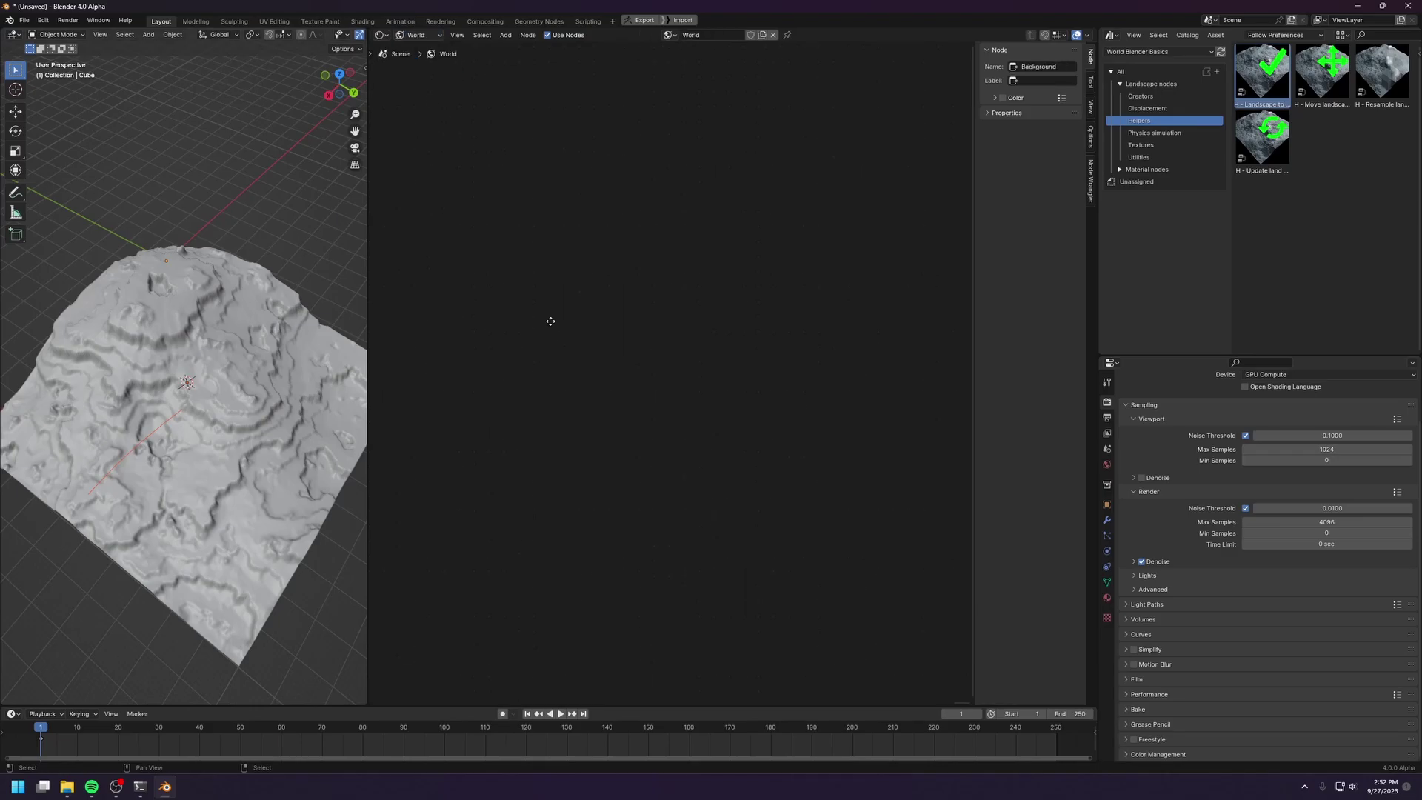
pyautogui.press('Home')
pyautogui.moveTo(481, 409); pyautogui.dragTo(622, 403, button='middle')
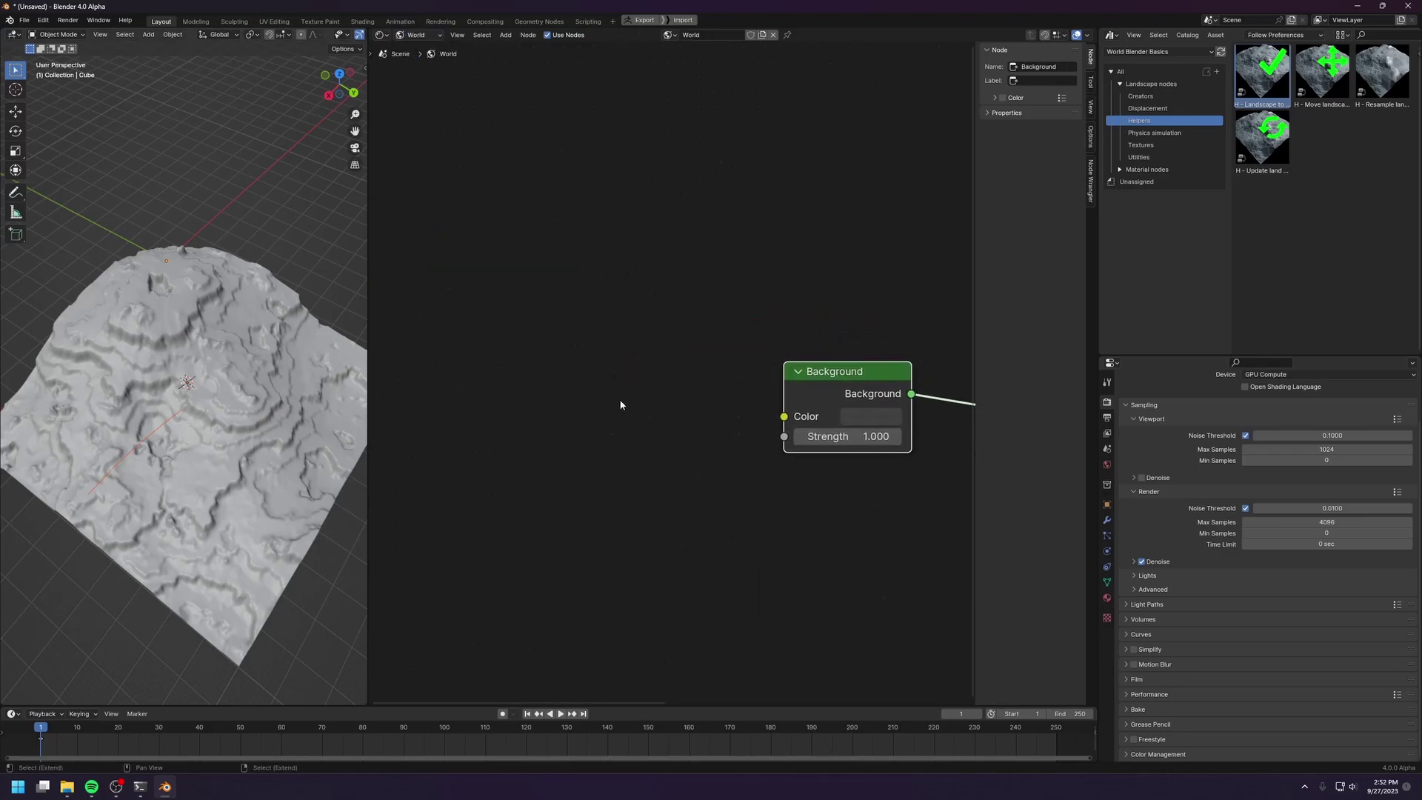
# Step: Add a Sky Texture node and connect its Color output to the Background node's Color input
pyautogui.hotkey('shift', 'a')
pyautogui.moveTo(581, 461)
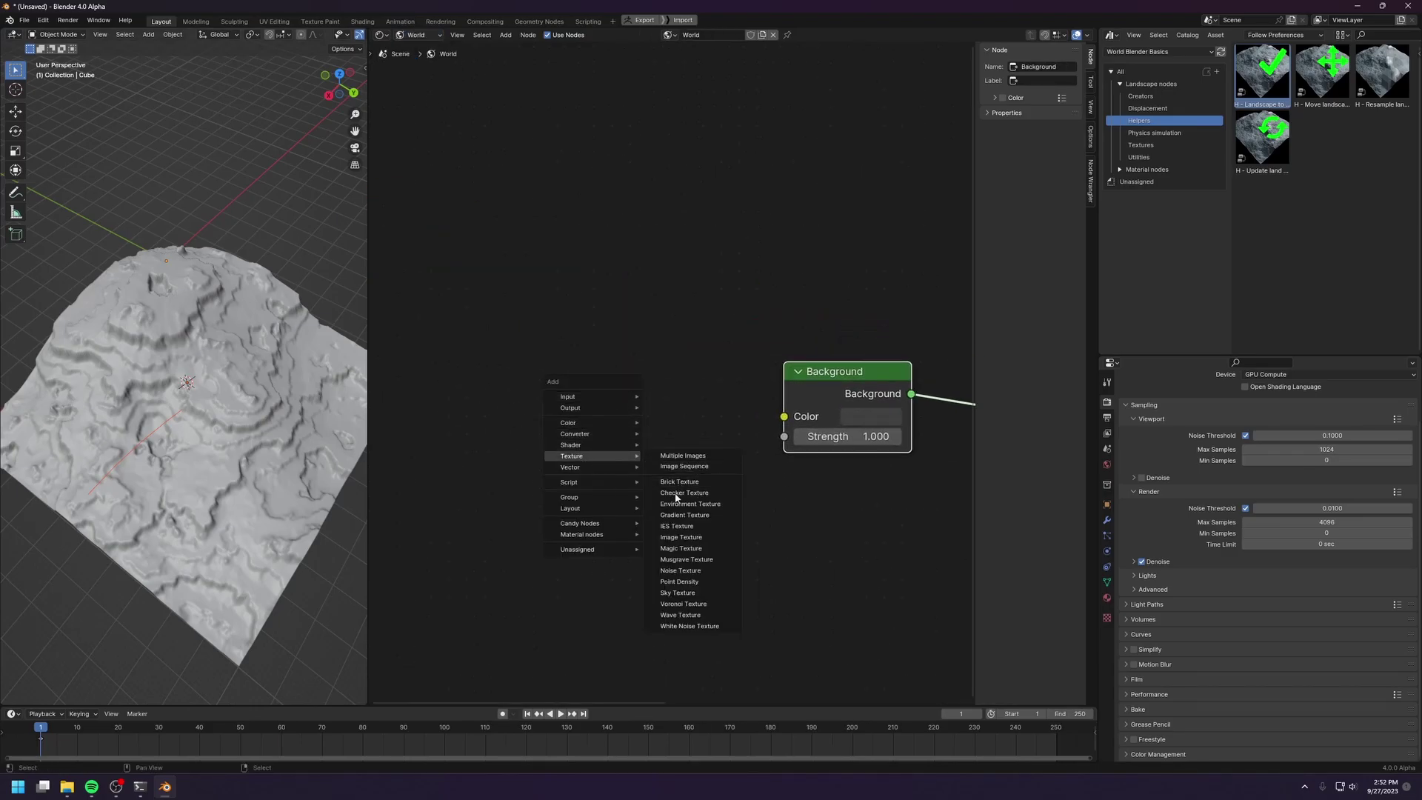
pyautogui.click(677, 592)
pyautogui.click(604, 342)
pyautogui.moveTo(705, 367); pyautogui.dragTo(783, 424)
# Step: Show the viewport in rendered shading and set the Background node's strength to 0.5
pyautogui.press('z')
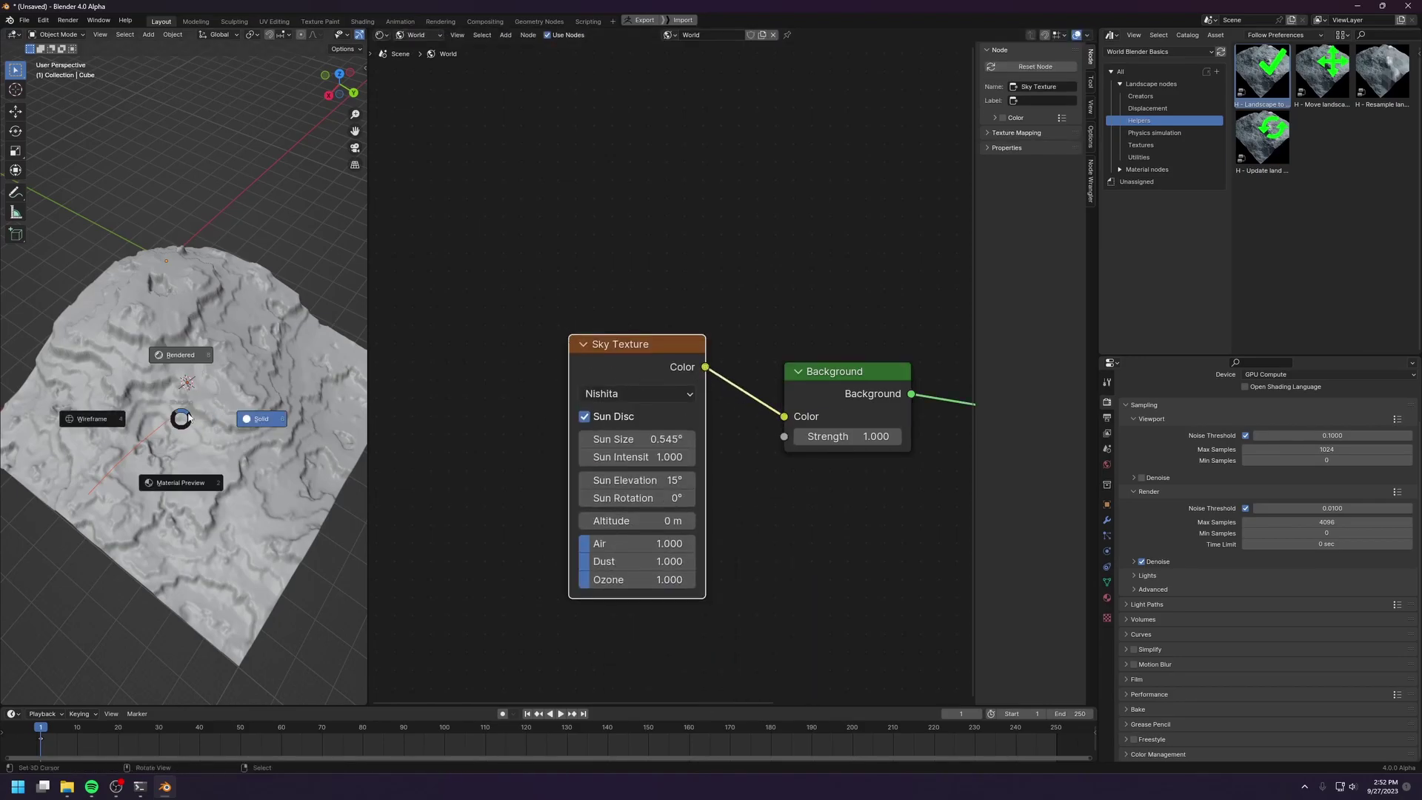
pyautogui.click(175, 366)
pyautogui.moveTo(174, 418); pyautogui.dragTo(360, 438, button='middle')
pyautogui.click(846, 436)
pyautogui.write('0.5')
pyautogui.press('Return')
pyautogui.moveTo(622, 363); pyautogui.dragTo(624, 363)
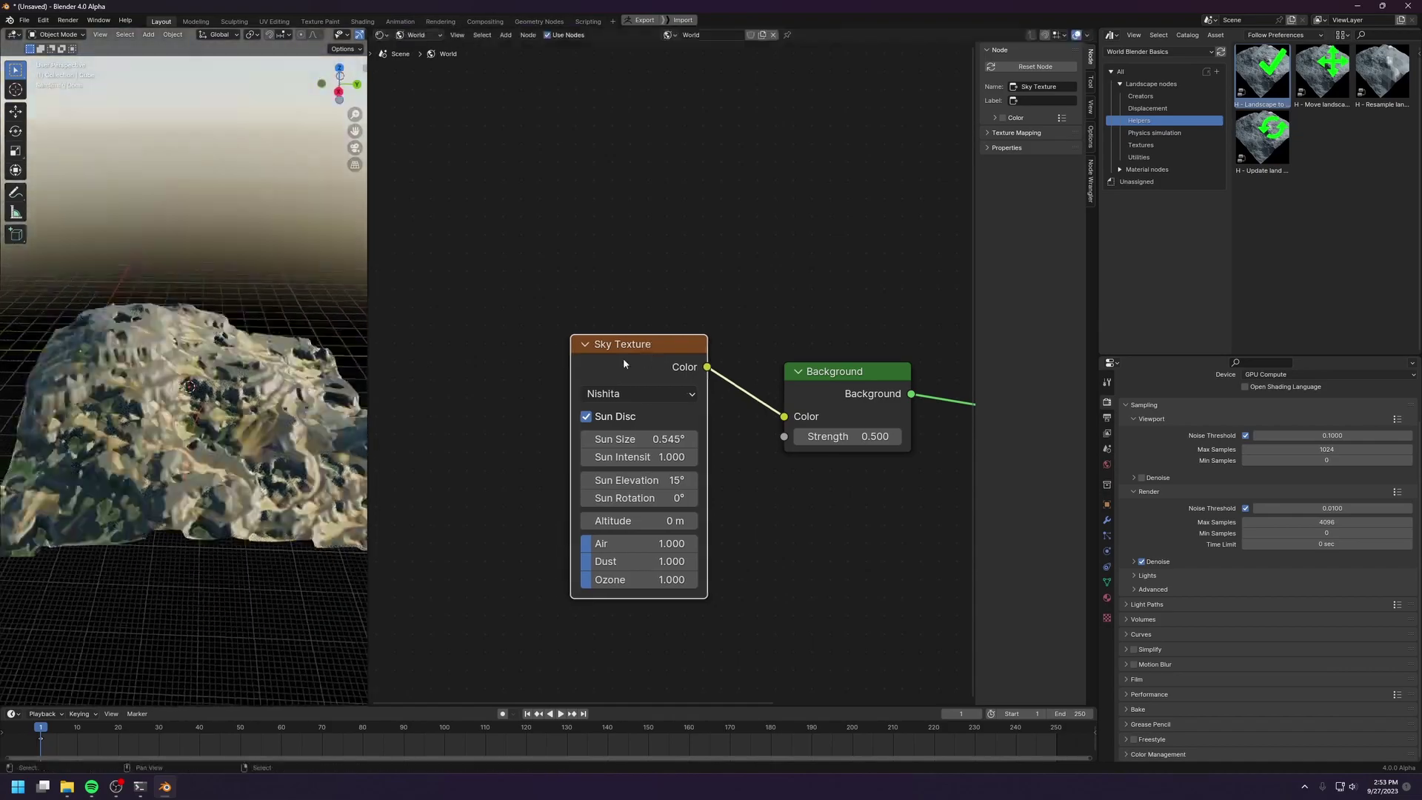
# Step: Inspect the sky-lit landscape from above and other angles, and return the viewport to solid shading
pyautogui.moveTo(194, 429); pyautogui.dragTo(197, 463, button='middle')
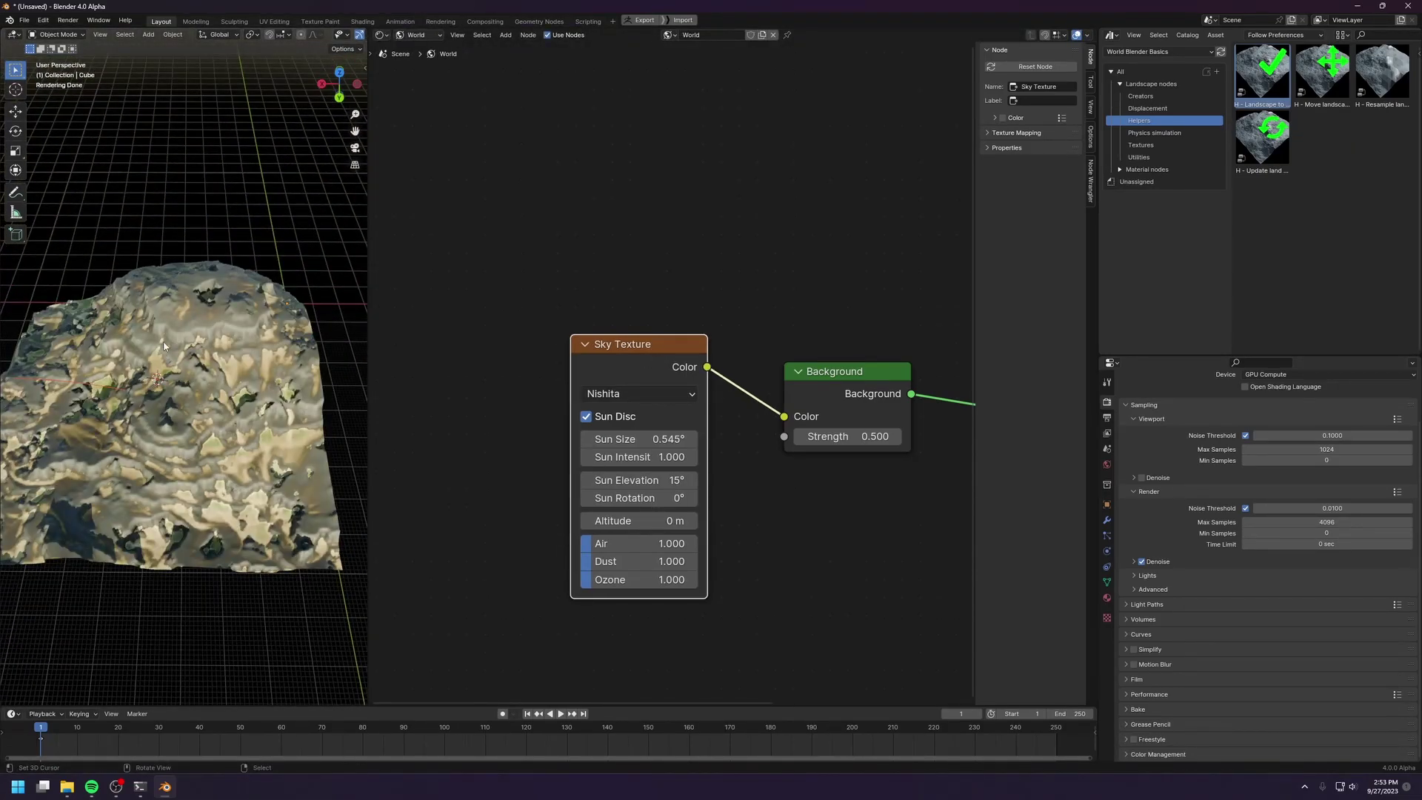
pyautogui.moveTo(164, 345)
pyautogui.mouseDown(button='middle')
pyautogui.moveTo(224, 403)
pyautogui.moveTo(214, 449)
pyautogui.mouseUp(button='middle')
pyautogui.press('z')
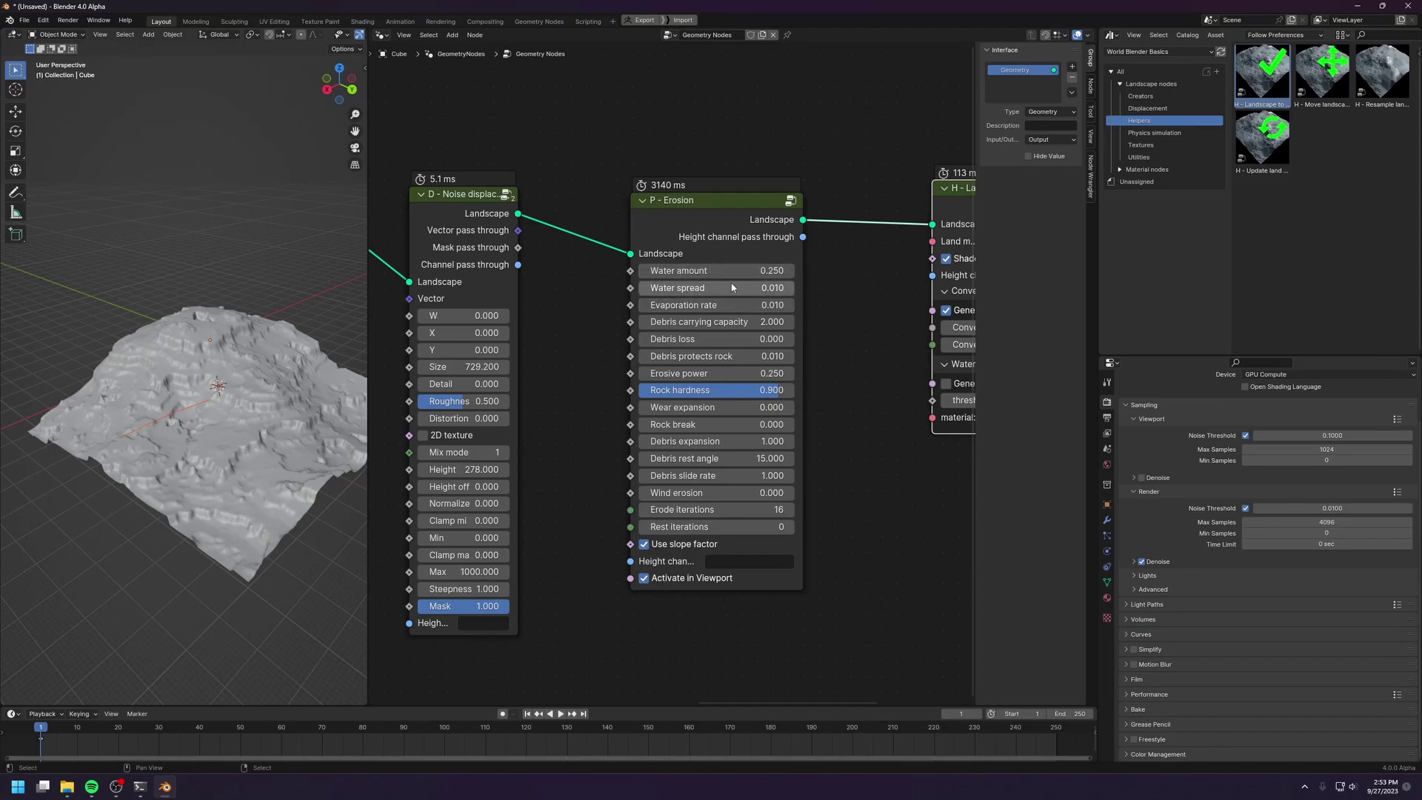
# Step: Deactivate P - Erosion in the viewport while setting its rock hardness and erosive power to 0.5
pyautogui.moveTo(668, 203); pyautogui.dragTo(682, 197)
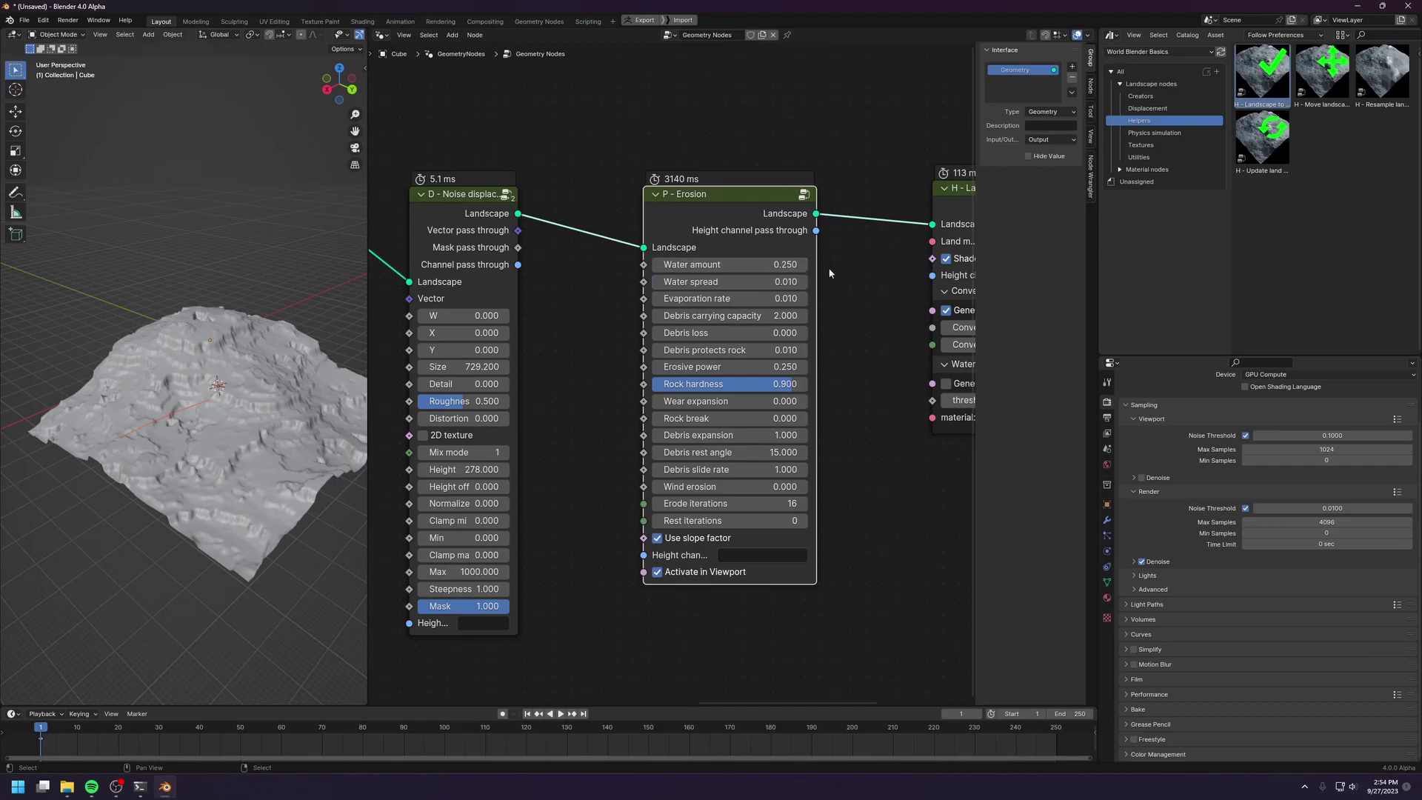
pyautogui.moveTo(849, 307); pyautogui.dragTo(860, 303, button='middle')
pyautogui.click(668, 568)
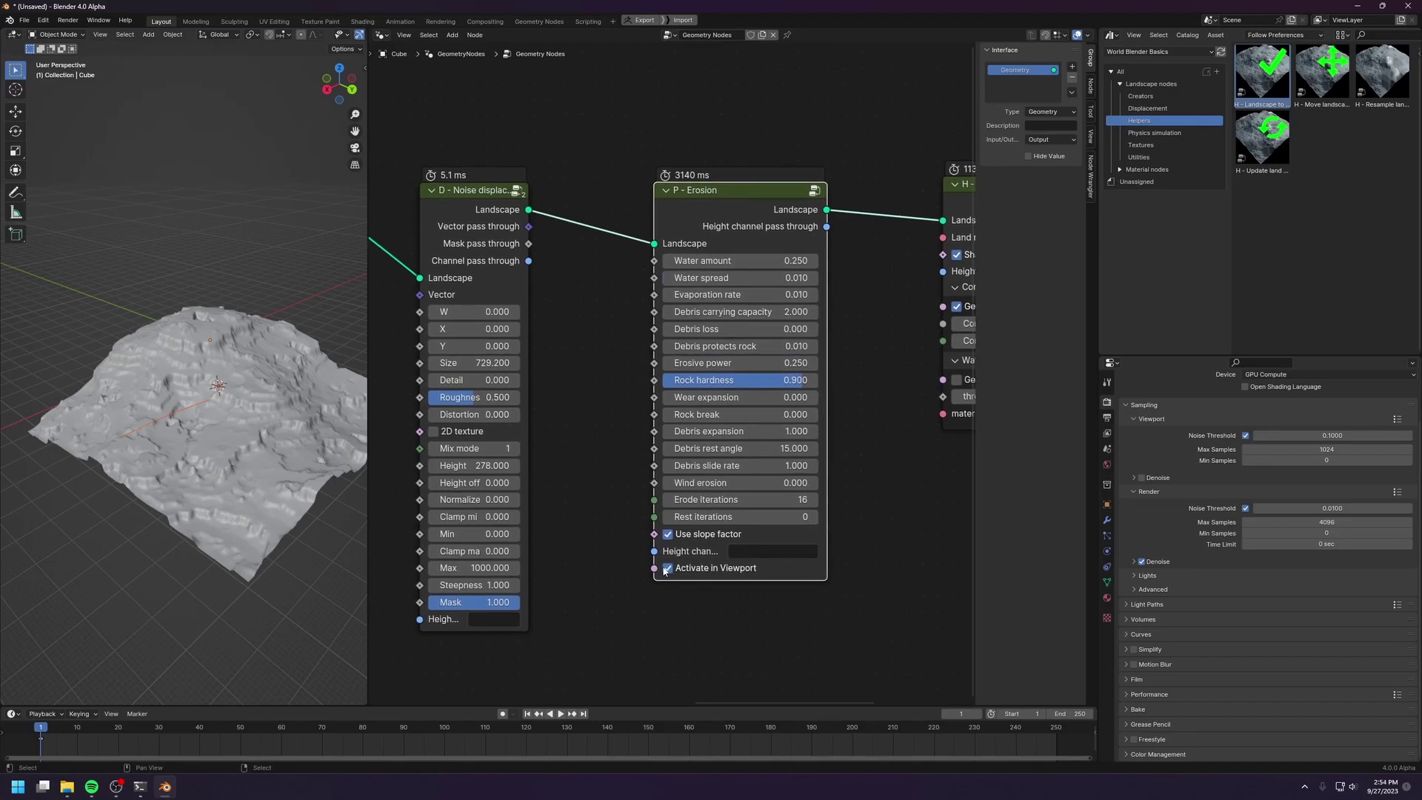
pyautogui.doubleClick(736, 381)
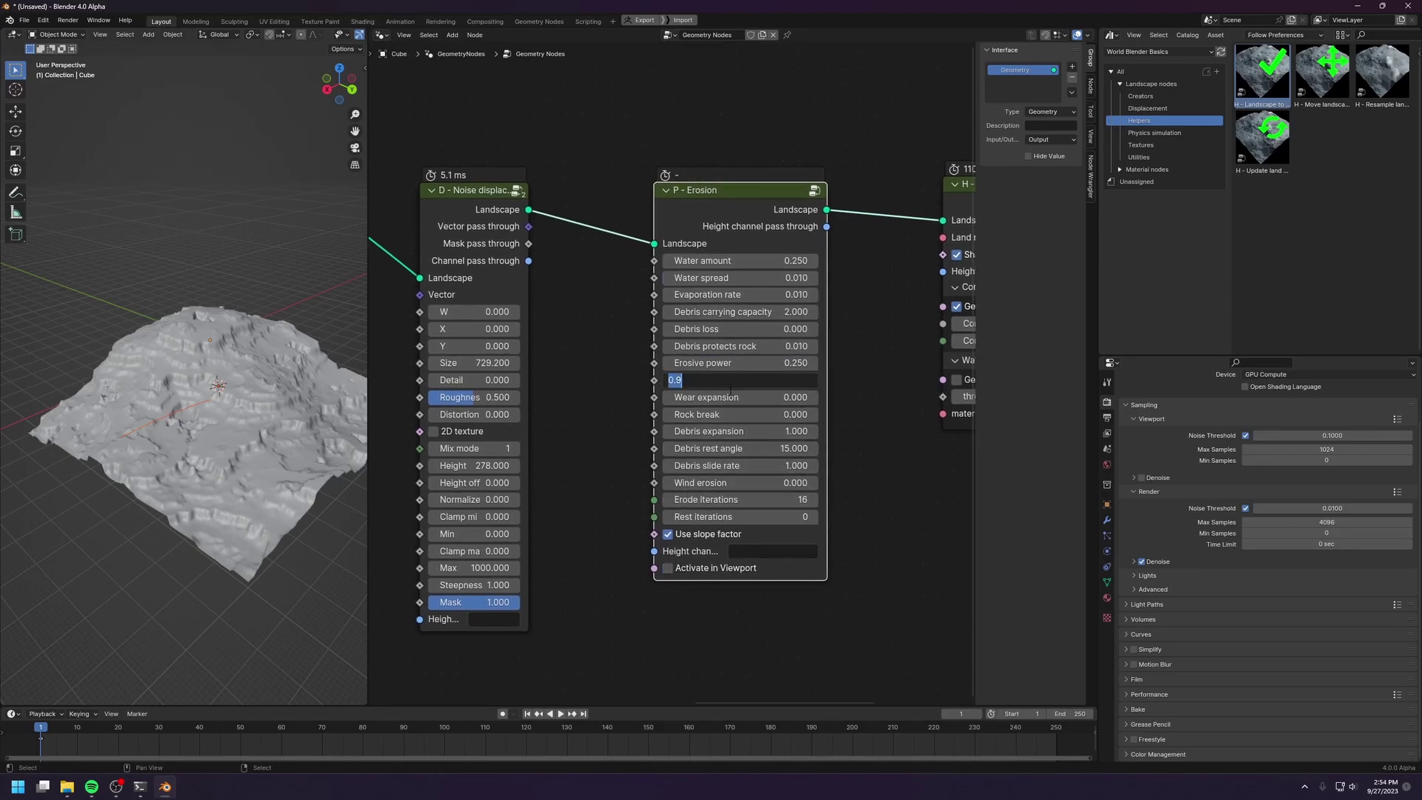
pyautogui.write('.5')
pyautogui.press('Return')
pyautogui.doubleClick(737, 369)
pyautogui.write('.5')
pyautogui.press('Return')
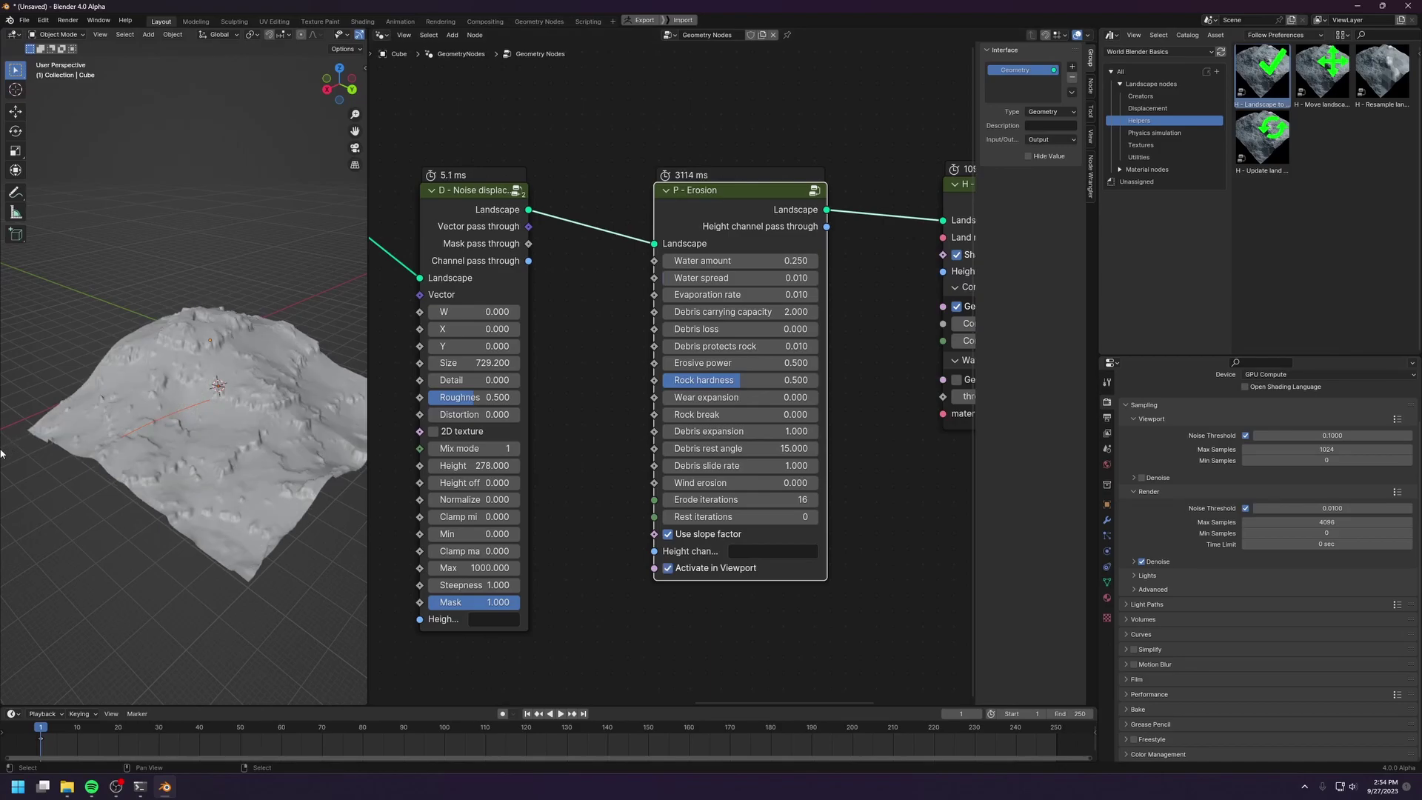
# Step: Examine the eroded terrain up close in rendered shading and return to solid shading
pyautogui.moveTo(224, 431); pyautogui.dragTo(195, 431, button='middle')
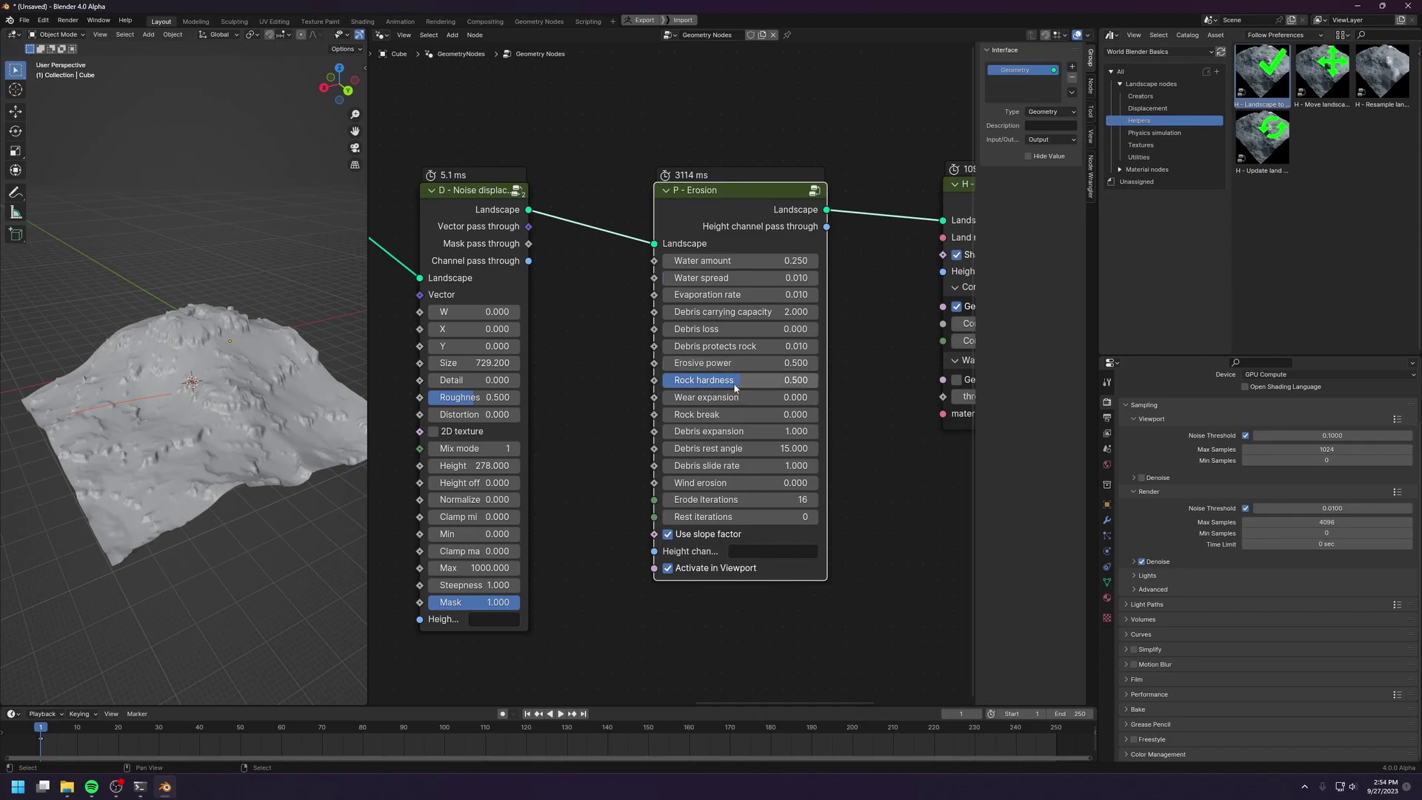
pyautogui.moveTo(189, 374)
pyautogui.mouseDown(button='middle')
pyautogui.moveTo(229, 373)
pyautogui.moveTo(208, 428)
pyautogui.moveTo(222, 371)
pyautogui.moveTo(240, 362)
pyautogui.moveTo(281, 396)
pyautogui.moveTo(176, 399)
pyautogui.mouseUp(button='middle')
pyautogui.press('z')
pyautogui.click(212, 314)
pyautogui.scroll(2, 204, 427)
pyautogui.press('z')
pyautogui.click(287, 379)
pyautogui.moveTo(273, 406)
pyautogui.mouseDown(button='middle')
pyautogui.moveTo(228, 373)
pyautogui.moveTo(279, 419)
pyautogui.mouseUp(button='middle')
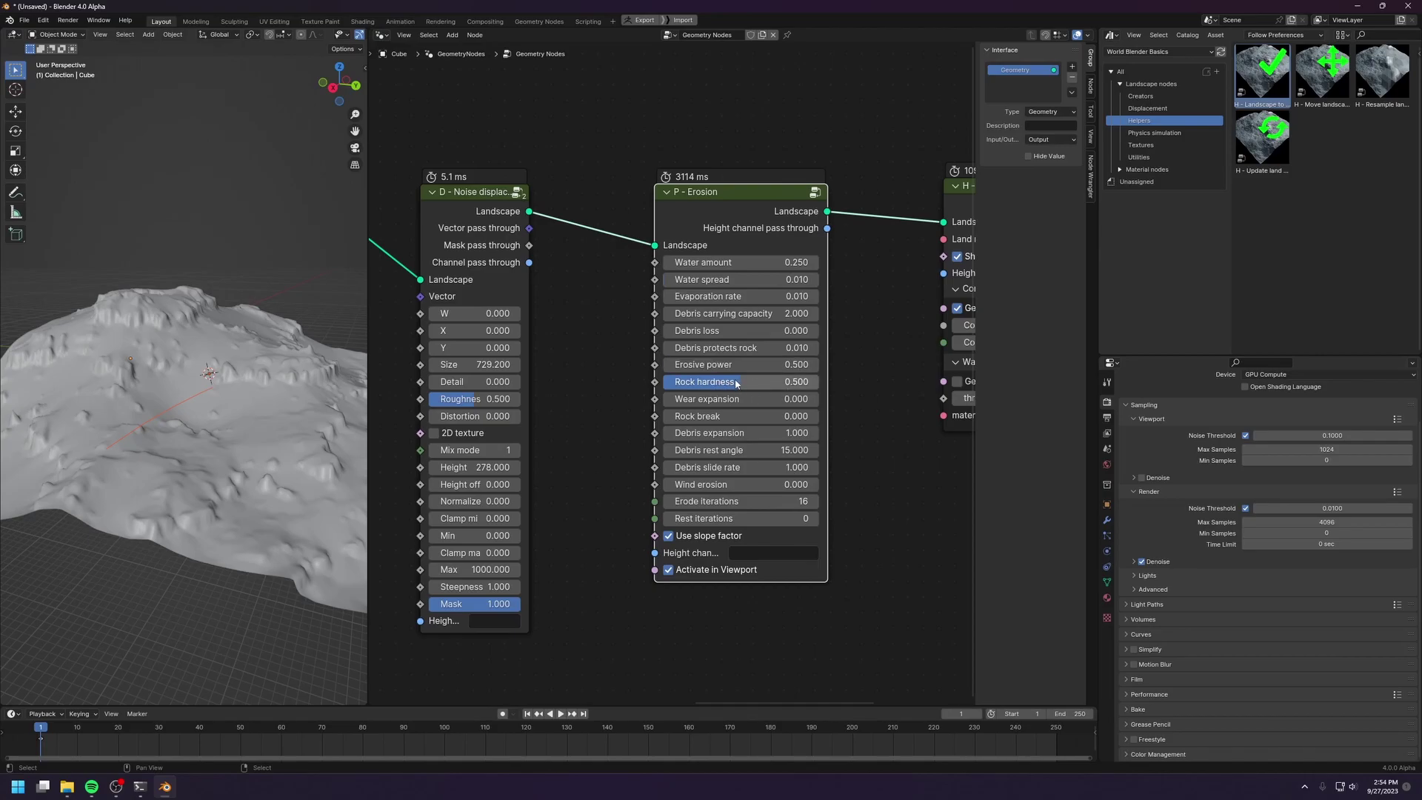
# Step: Set the P - Erosion node's rock hardness to 0.8
pyautogui.click(737, 382)
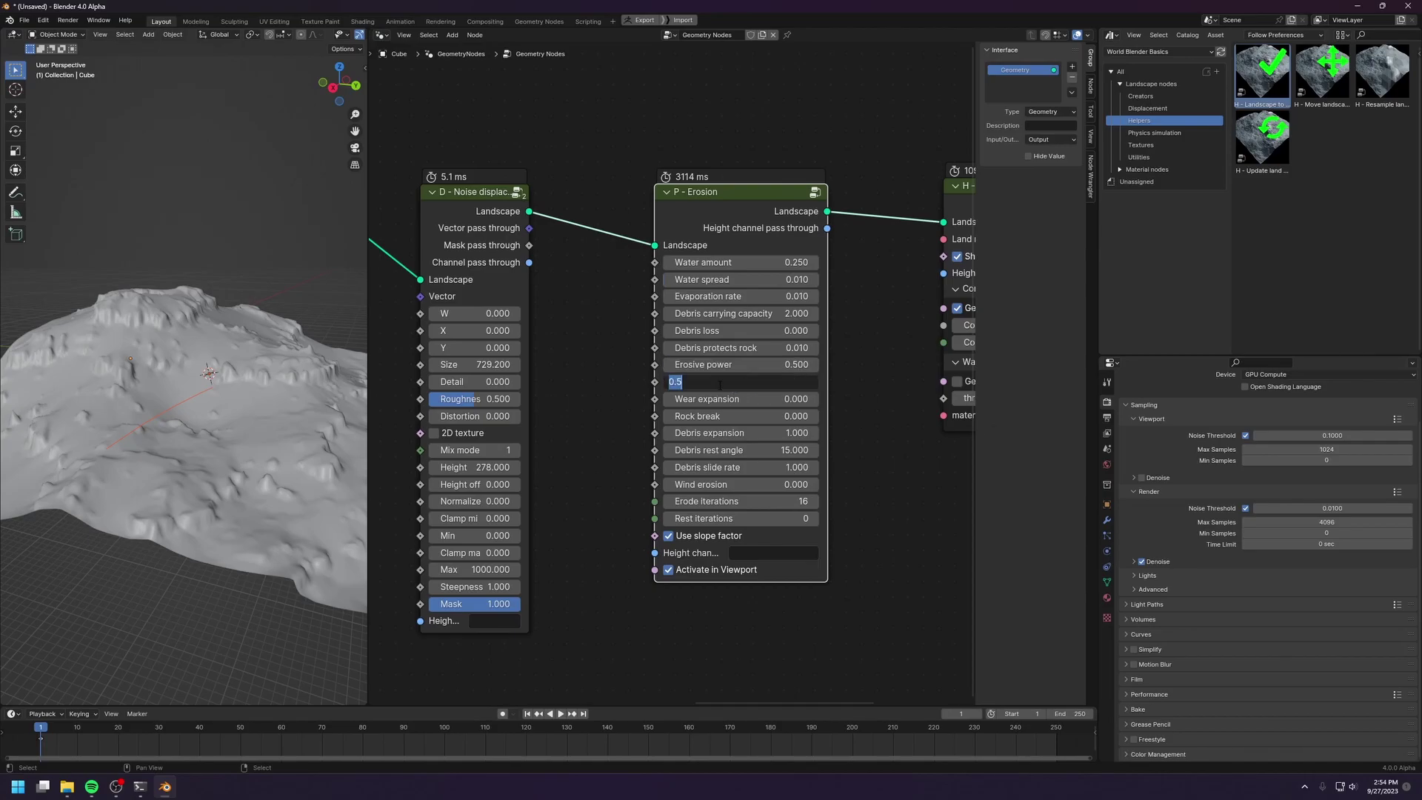
pyautogui.press('BackSpace')
pyautogui.write('.8')
pyautogui.press('Return')
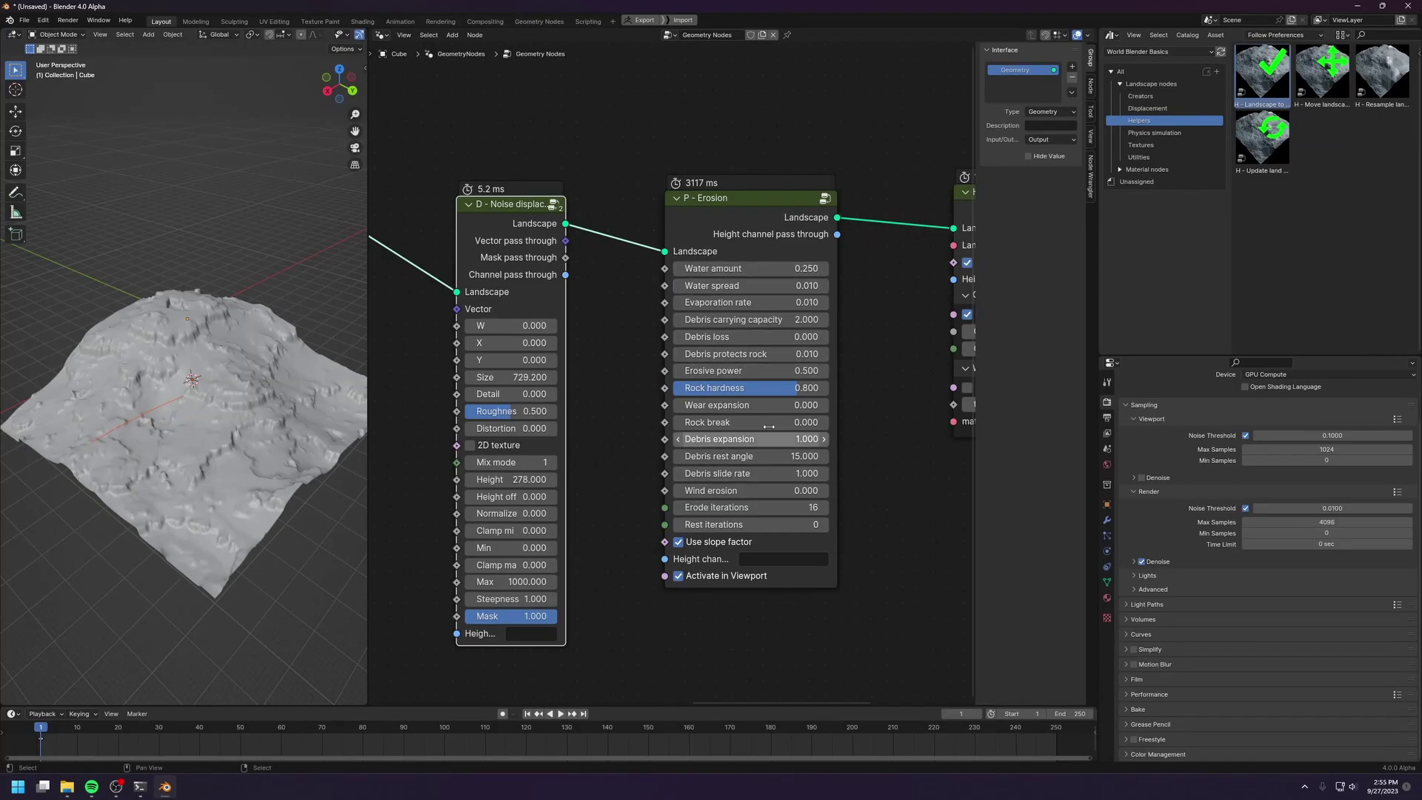
pyautogui.moveTo(852, 513); pyautogui.dragTo(730, 521, button='middle')
pyautogui.scroll(-3, 819, 549)
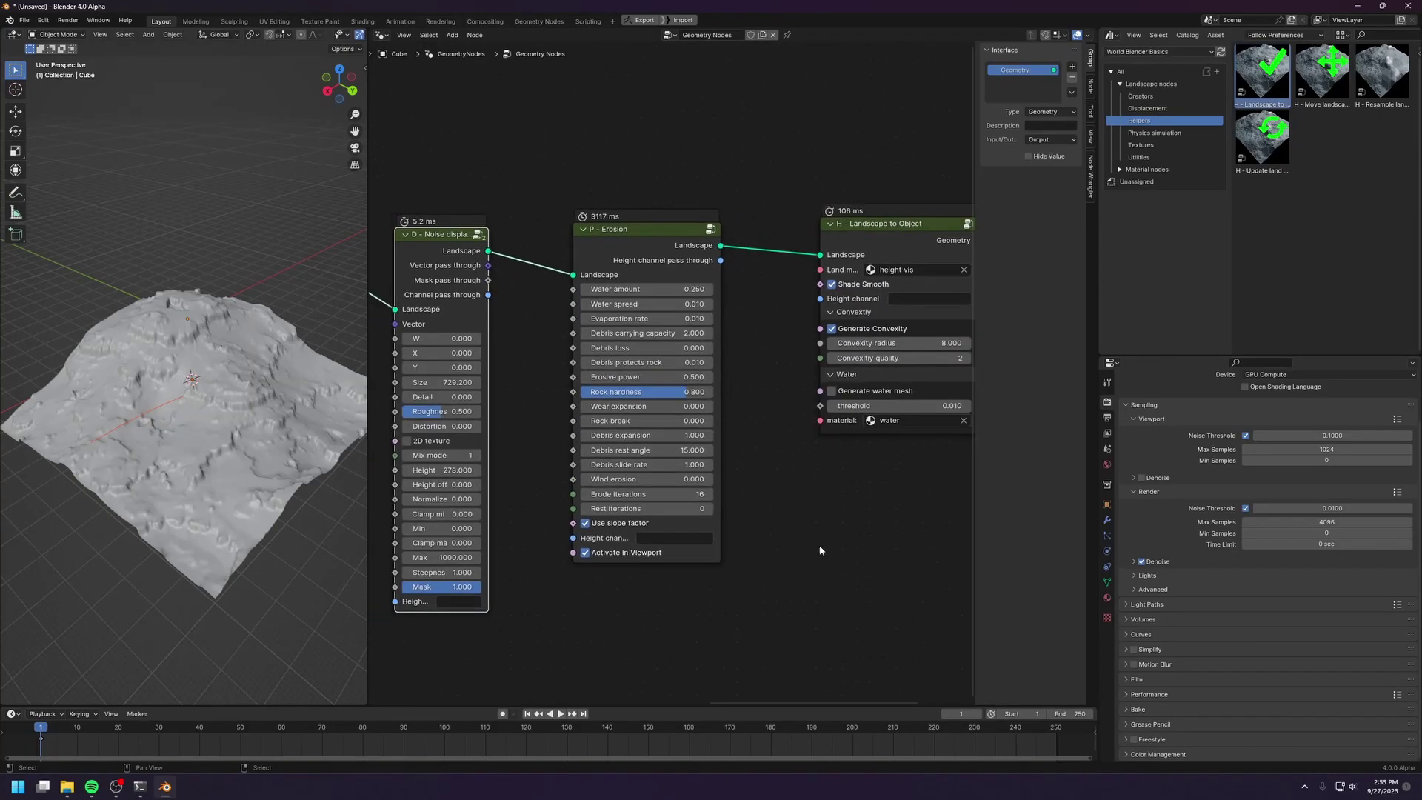
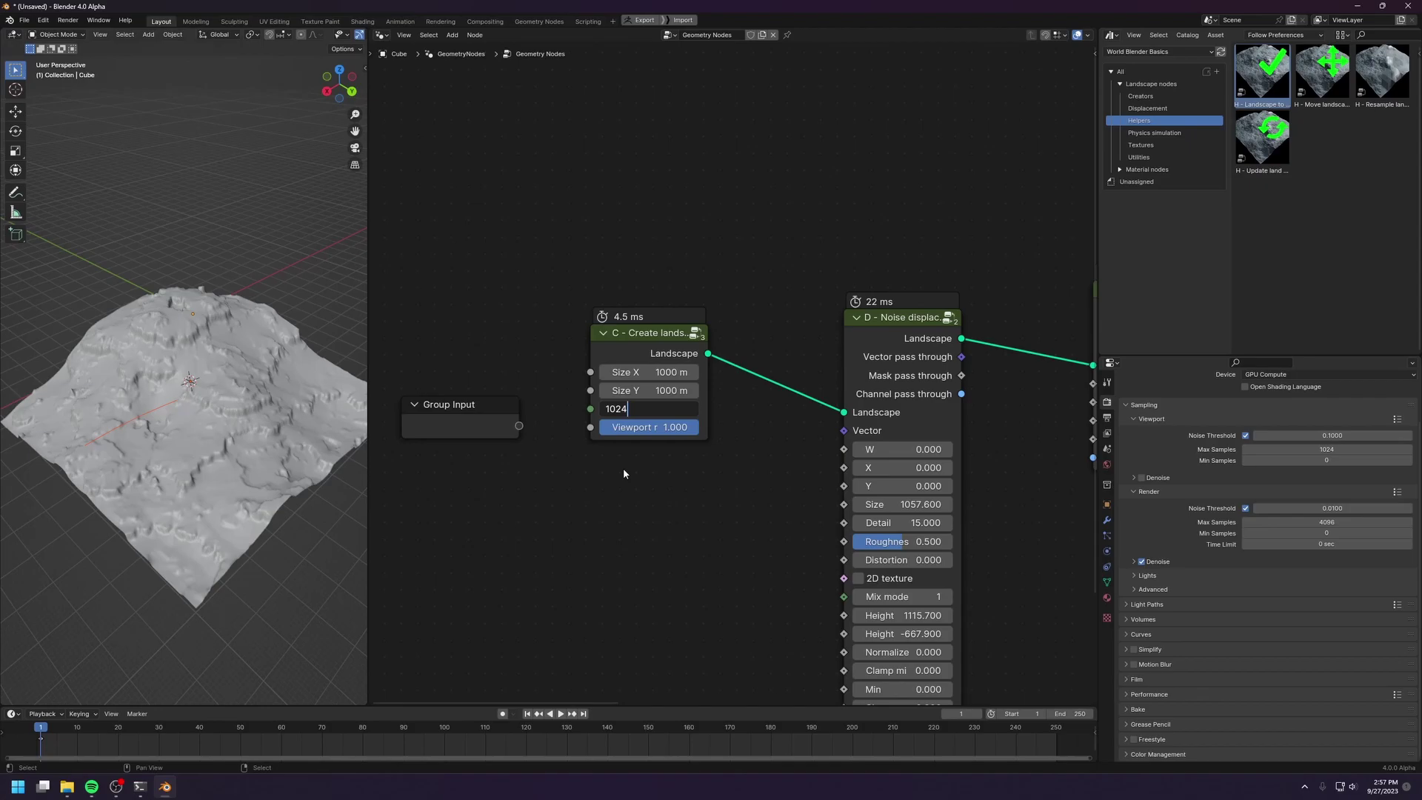
# Step: Open Task Manager and apply the resolution of 1024 on the C - Create landscape node
pyautogui.rightClick(576, 776)
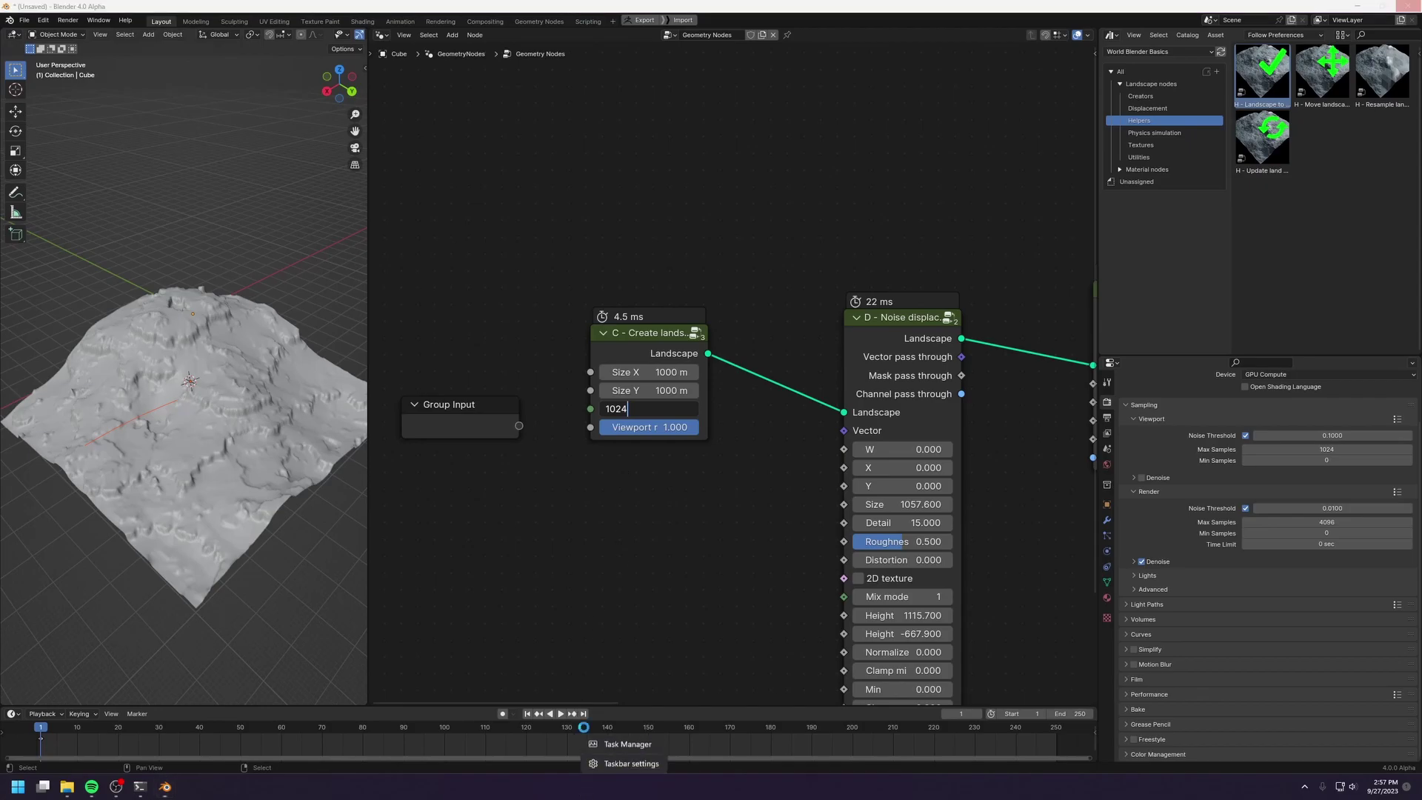
pyautogui.click(617, 745)
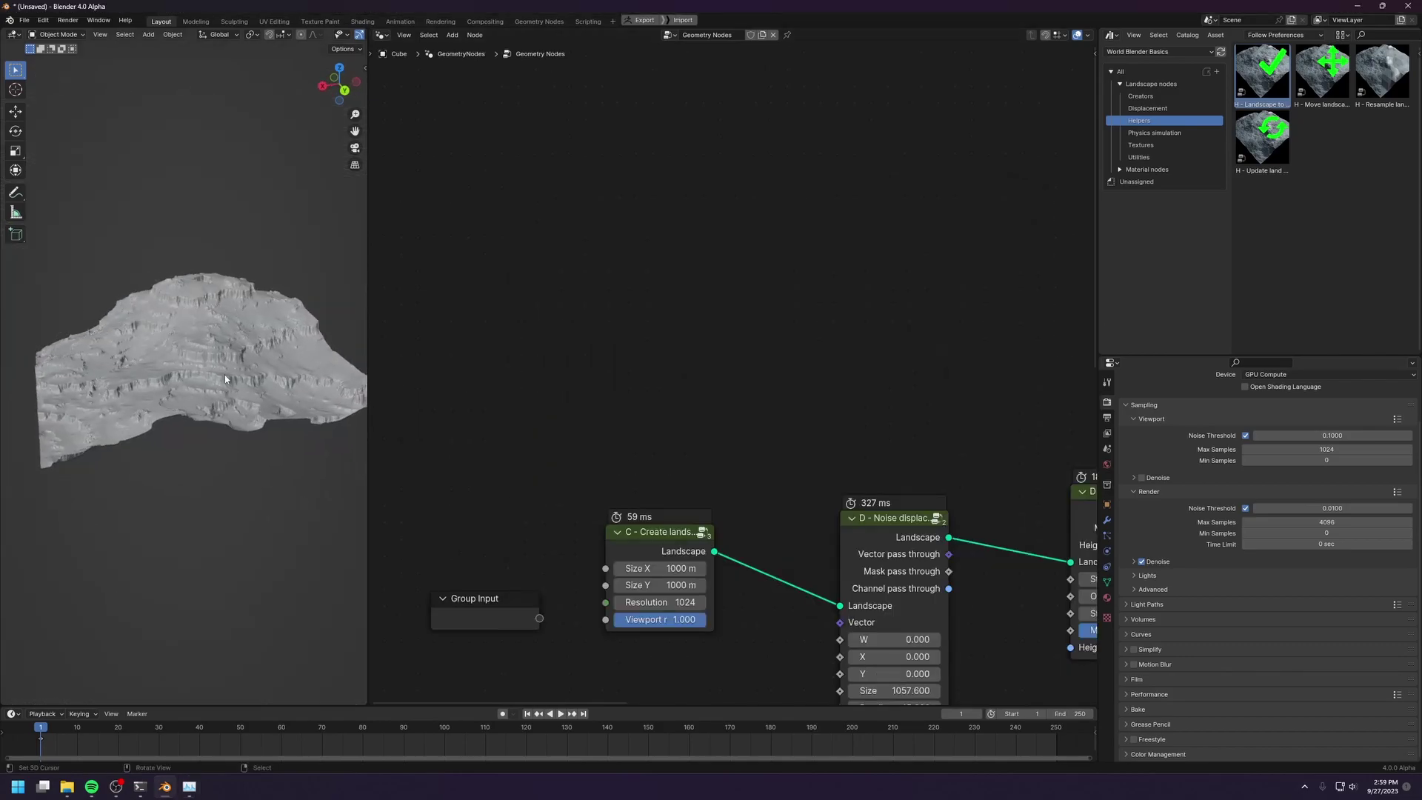
# Step: Examine the recalculated terrain and the P - Erosion node, and preview the landscape in rendered shading
pyautogui.moveTo(118, 355); pyautogui.dragTo(206, 406, button='middle')
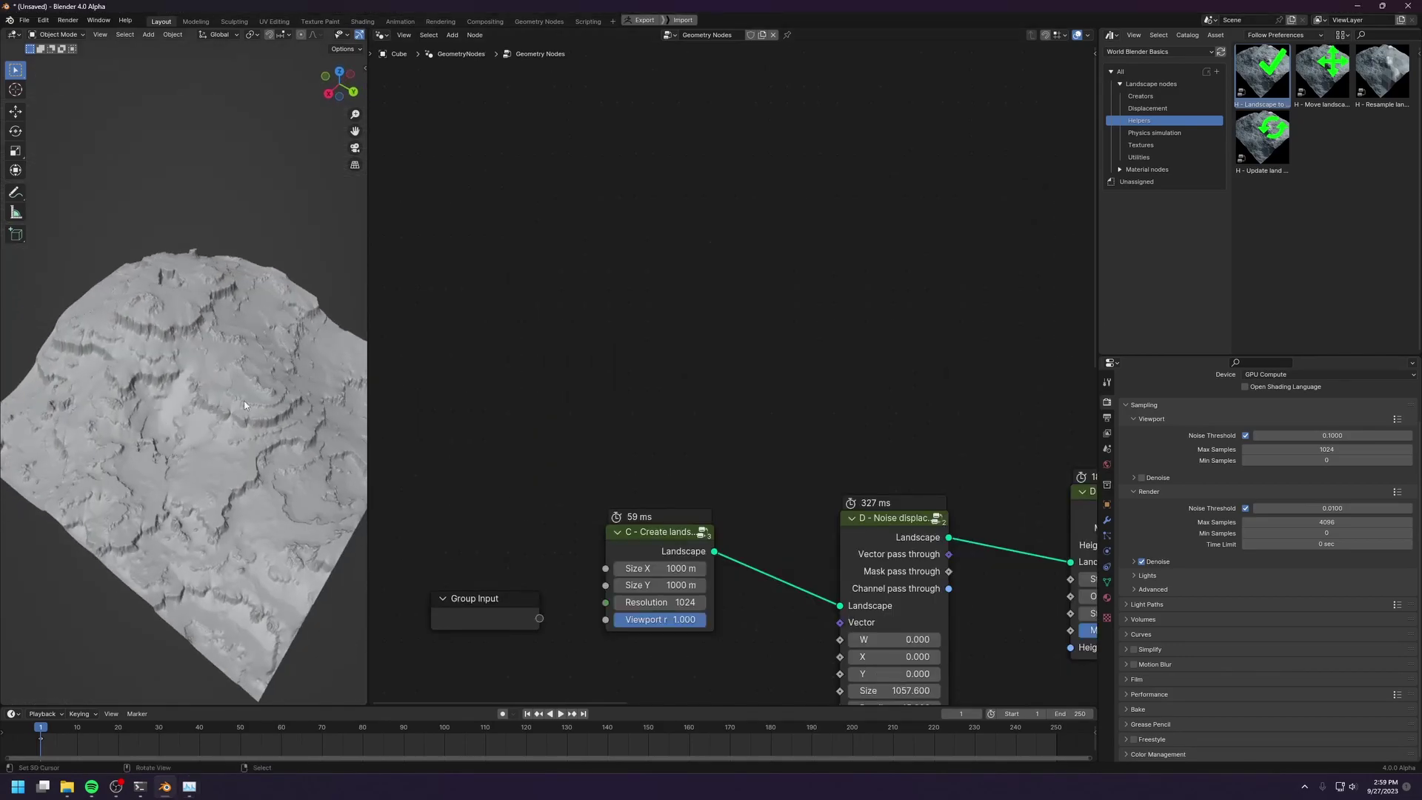
pyautogui.moveTo(804, 600); pyautogui.dragTo(784, 412, button='middle')
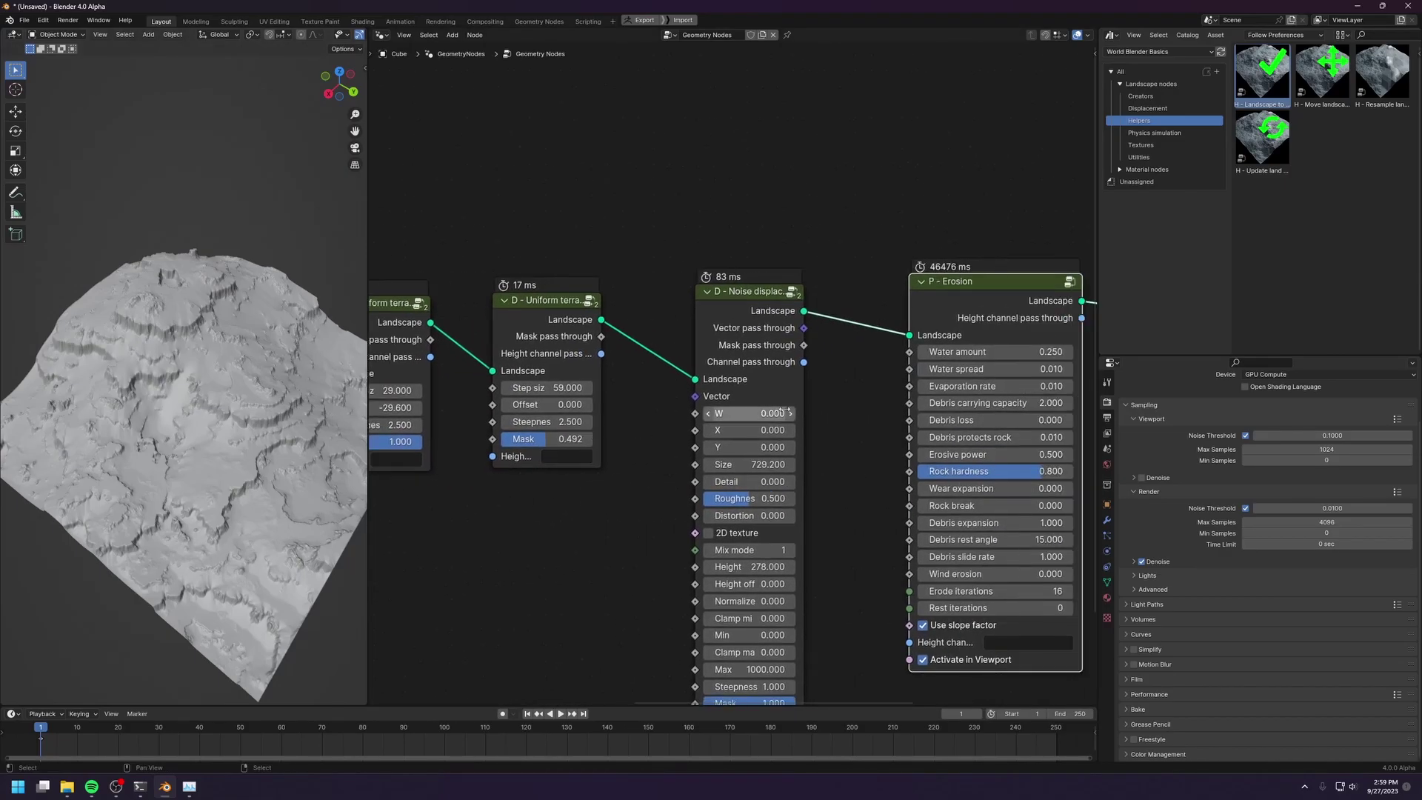
pyautogui.moveTo(889, 411); pyautogui.dragTo(622, 435, button='middle')
pyautogui.scroll(2, 622, 435)
pyautogui.moveTo(703, 382); pyautogui.dragTo(641, 489, button='middle')
pyautogui.scroll(3, 640, 488)
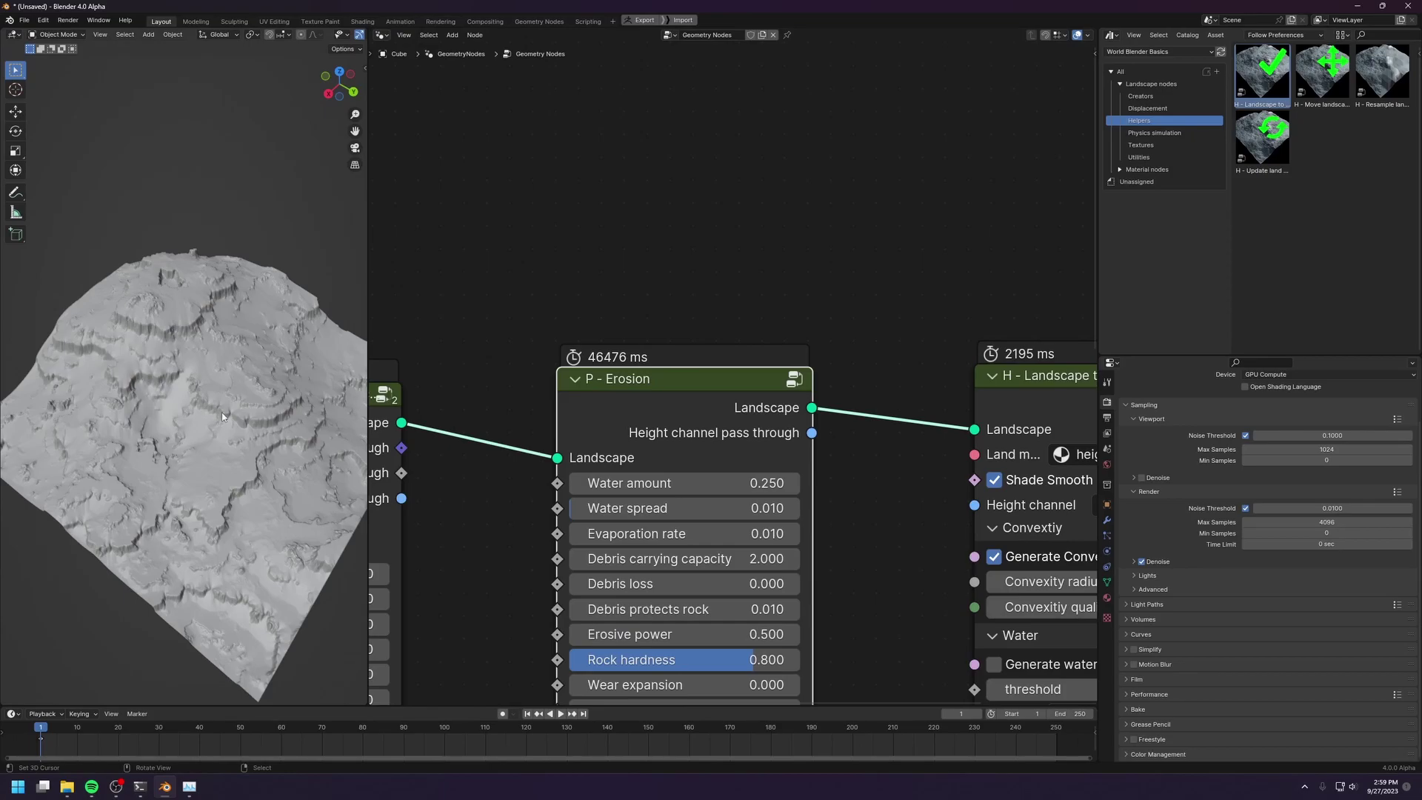
pyautogui.moveTo(217, 405)
pyautogui.mouseDown(button='middle')
pyautogui.moveTo(213, 376)
pyautogui.moveTo(228, 370)
pyautogui.moveTo(191, 400)
pyautogui.mouseUp(button='middle')
pyautogui.press('z')
pyautogui.click(164, 324)
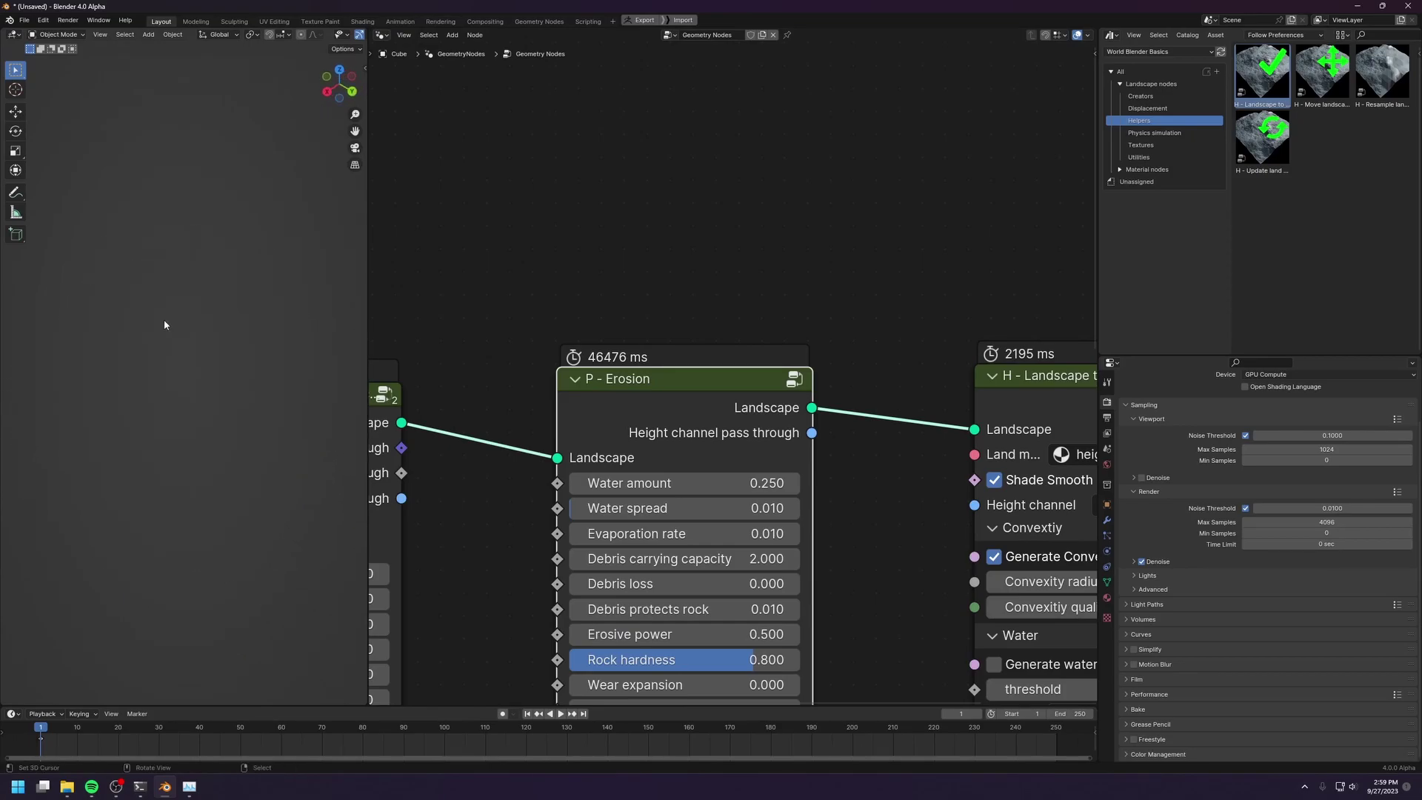
pyautogui.moveTo(185, 326)
pyautogui.mouseDown(button='middle')
pyautogui.moveTo(204, 417)
pyautogui.moveTo(226, 388)
pyautogui.mouseUp(button='middle')
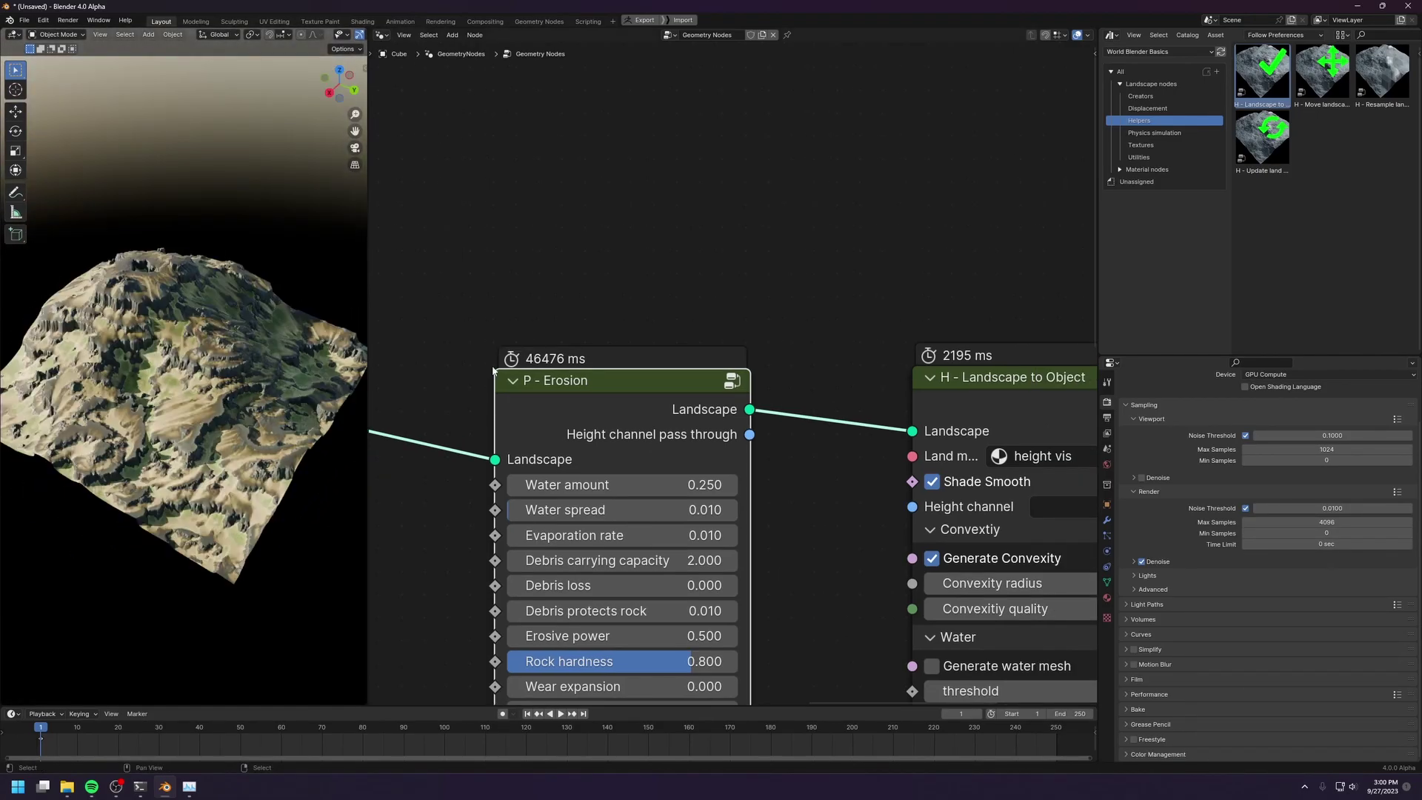
# Step: Detach the H - Landscape to Object node from the chain, place it below, and deactivate P - Erosion in the viewport
pyautogui.moveTo(827, 396); pyautogui.dragTo(486, 356, button='middle')
pyautogui.scroll(-2, 693, 371)
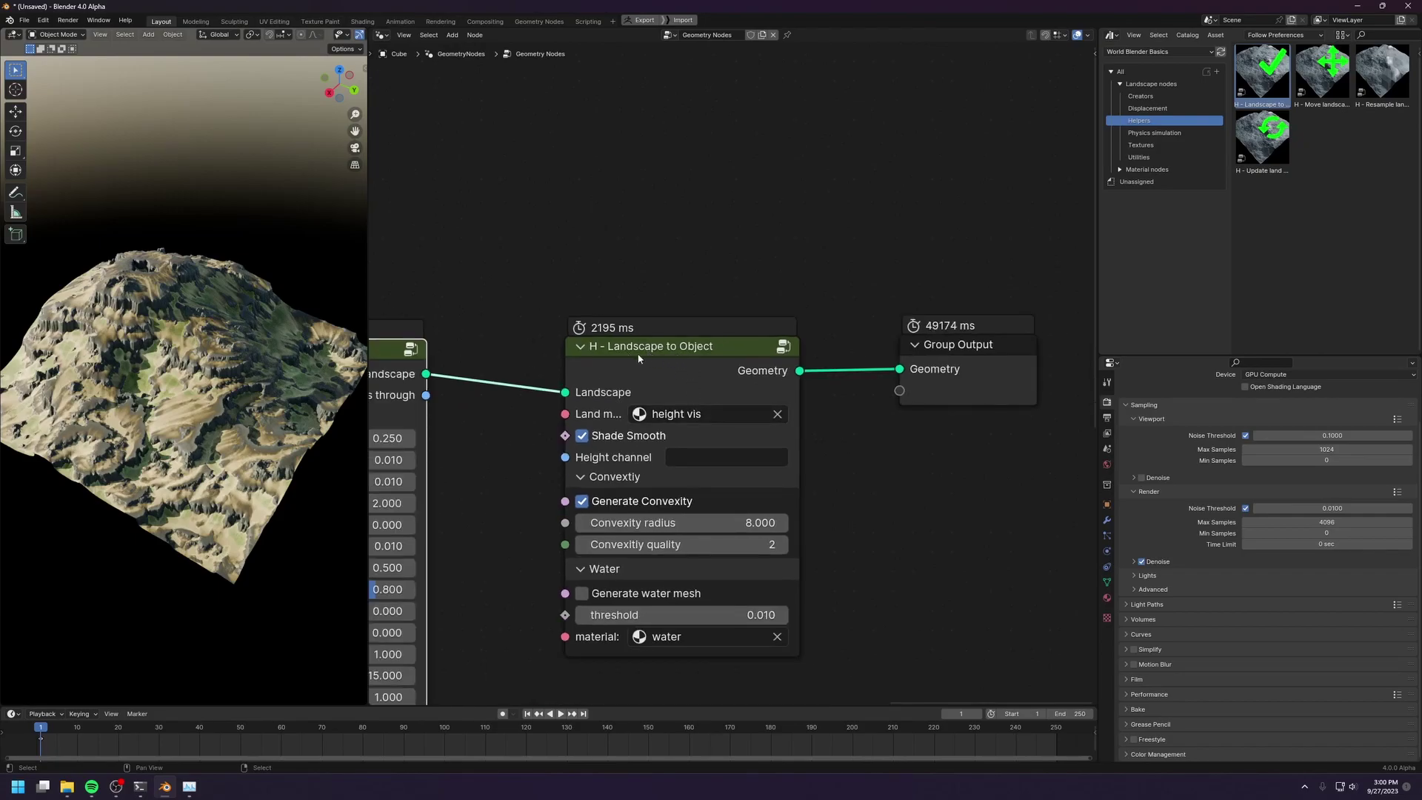
pyautogui.moveTo(662, 359); pyautogui.dragTo(806, 489)
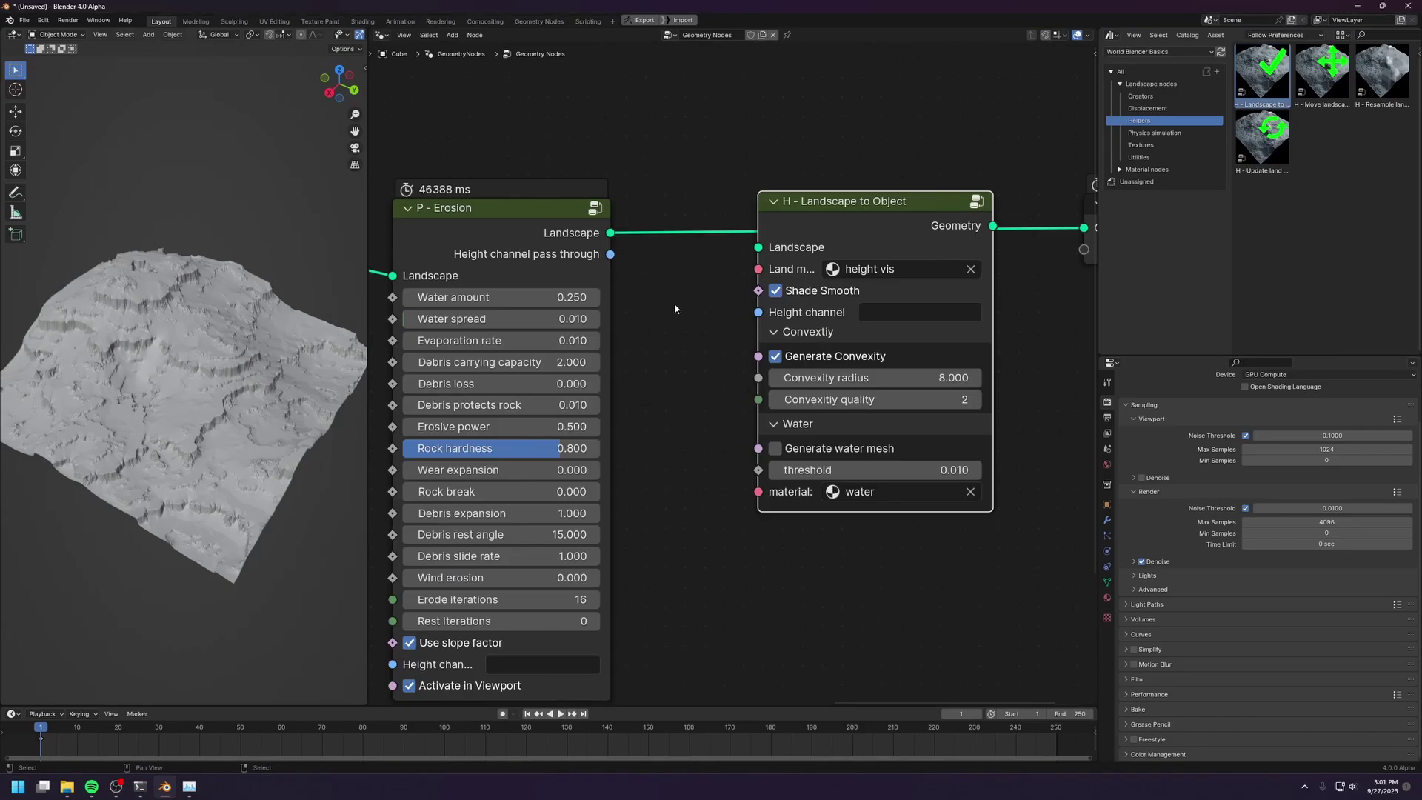
pyautogui.moveTo(877, 216); pyautogui.dragTo(852, 345)
pyautogui.moveTo(533, 427); pyautogui.dragTo(633, 289, button='middle')
pyautogui.click(508, 549)
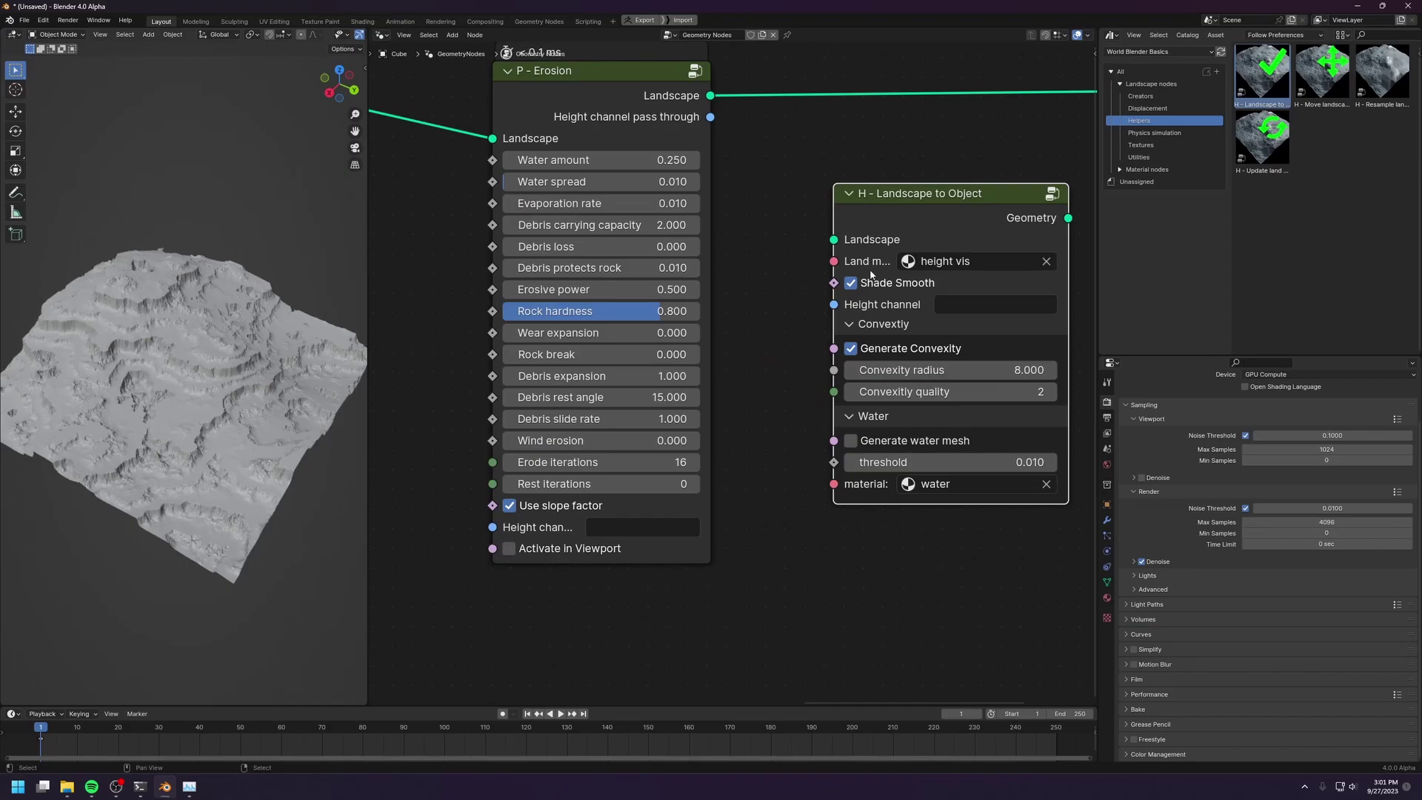
pyautogui.moveTo(896, 257); pyautogui.dragTo(714, 291, button='middle')
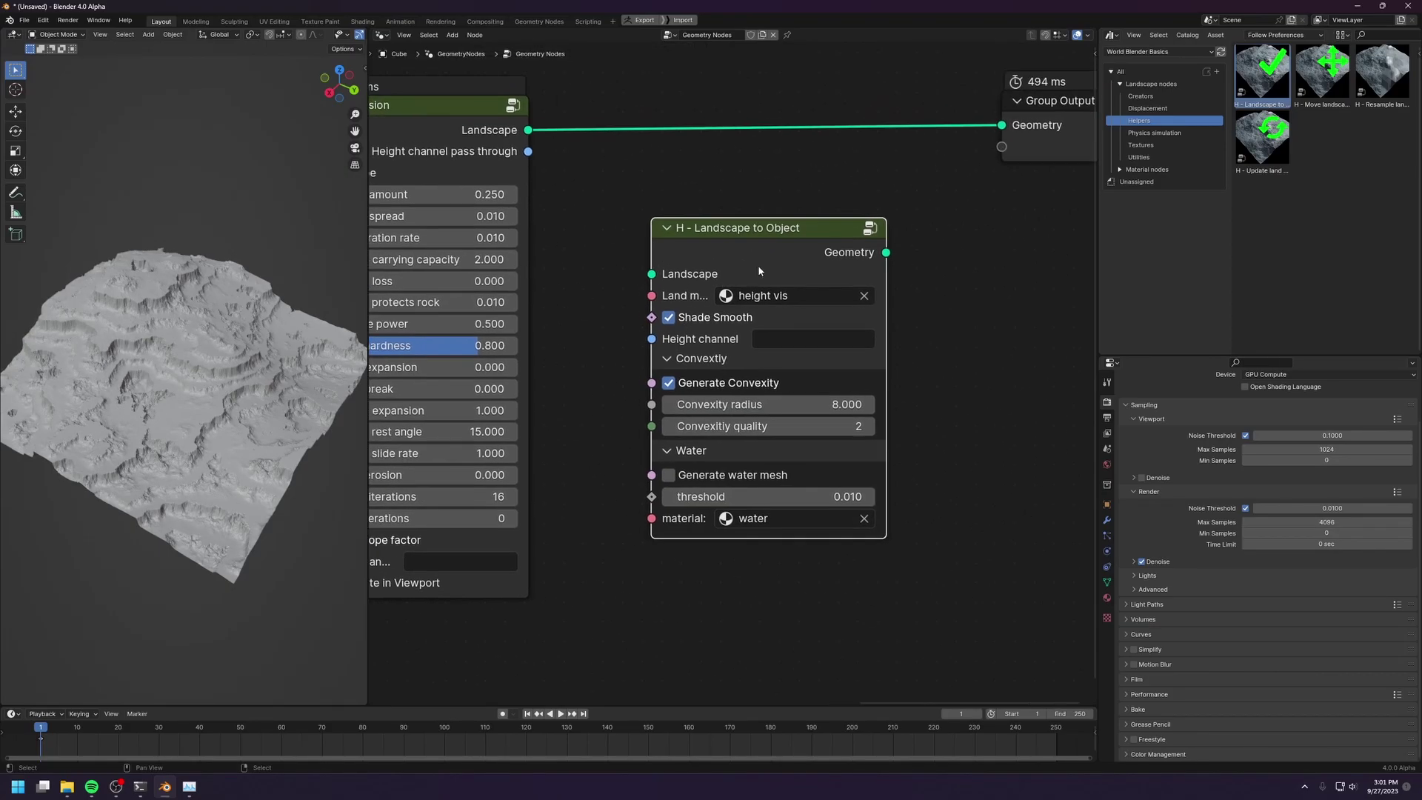
pyautogui.moveTo(776, 255); pyautogui.dragTo(746, 246)
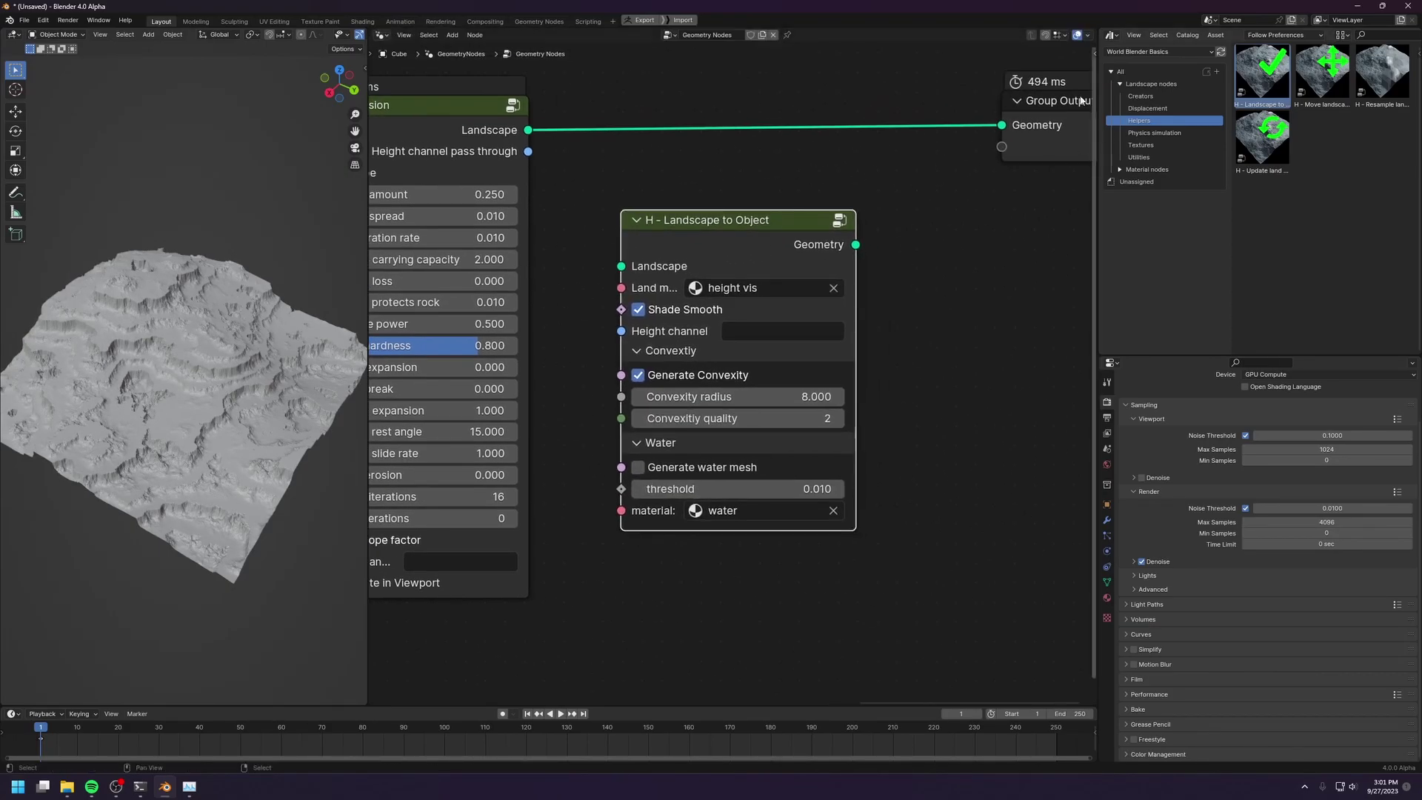
# Step: Add the H - Landscape to Object node from the World Blender Pro library's helpers and move the old one out of the way
pyautogui.click(1143, 52)
pyautogui.click(1165, 145)
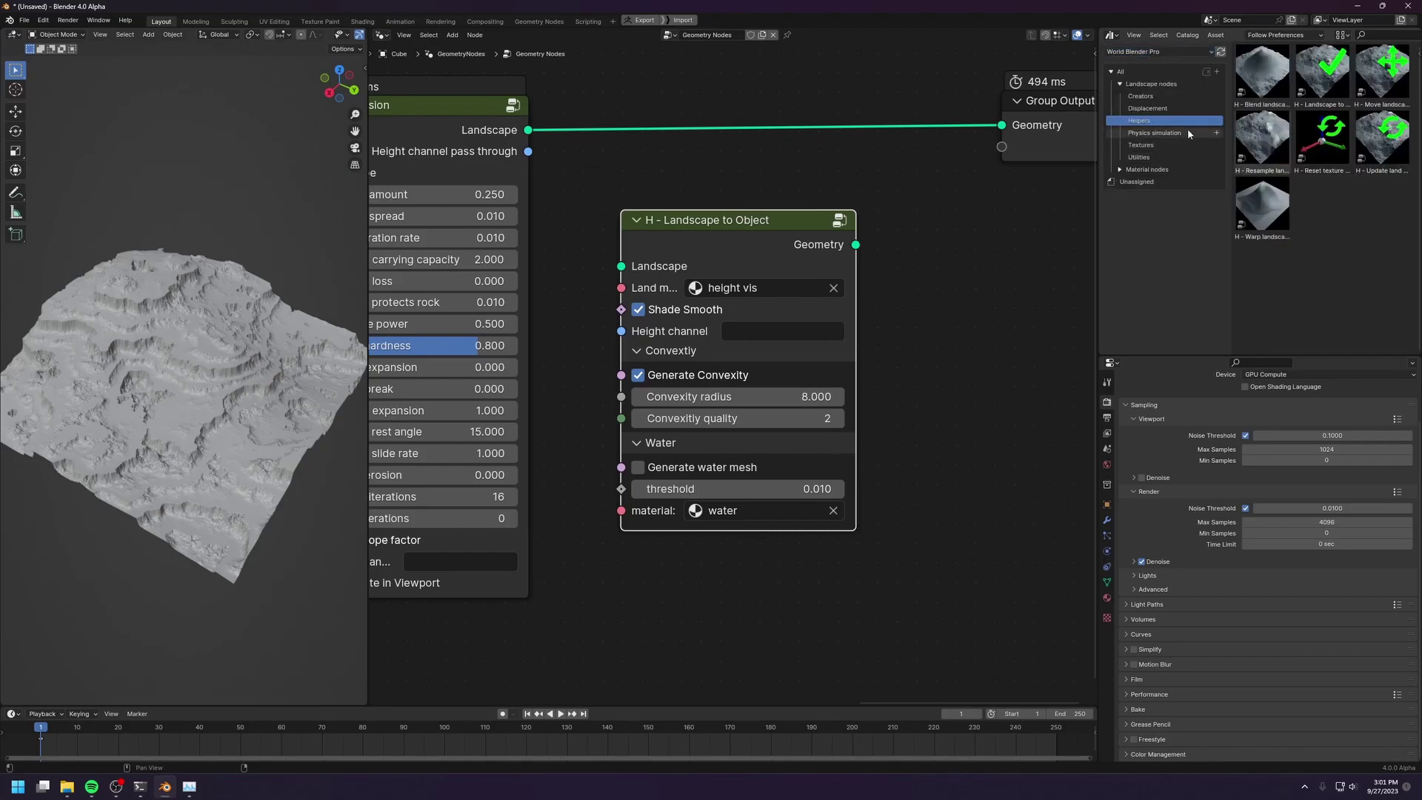
pyautogui.moveTo(947, 280); pyautogui.dragTo(830, 286, button='middle')
pyautogui.moveTo(1292, 77); pyautogui.dragTo(887, 253)
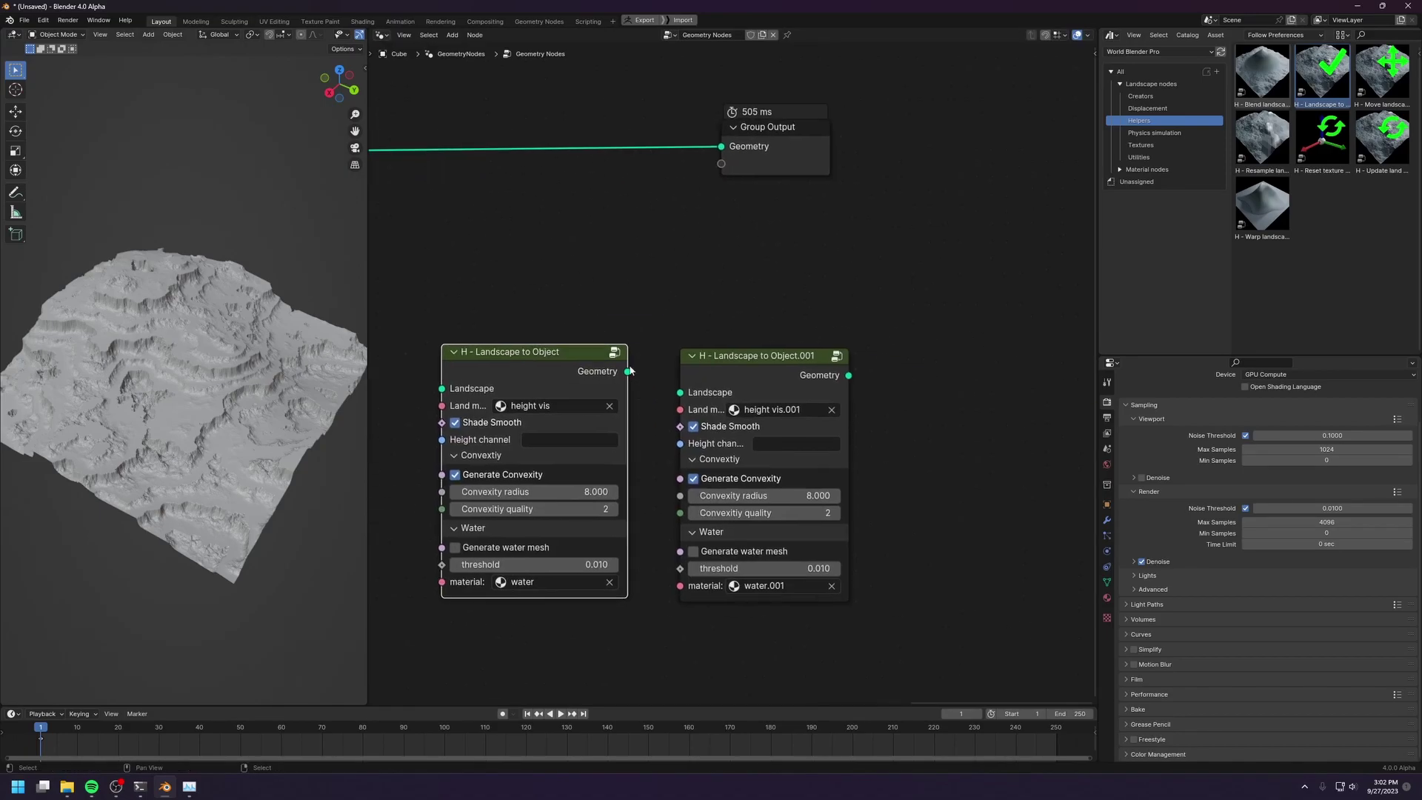
pyautogui.moveTo(516, 361); pyautogui.dragTo(516, 373)
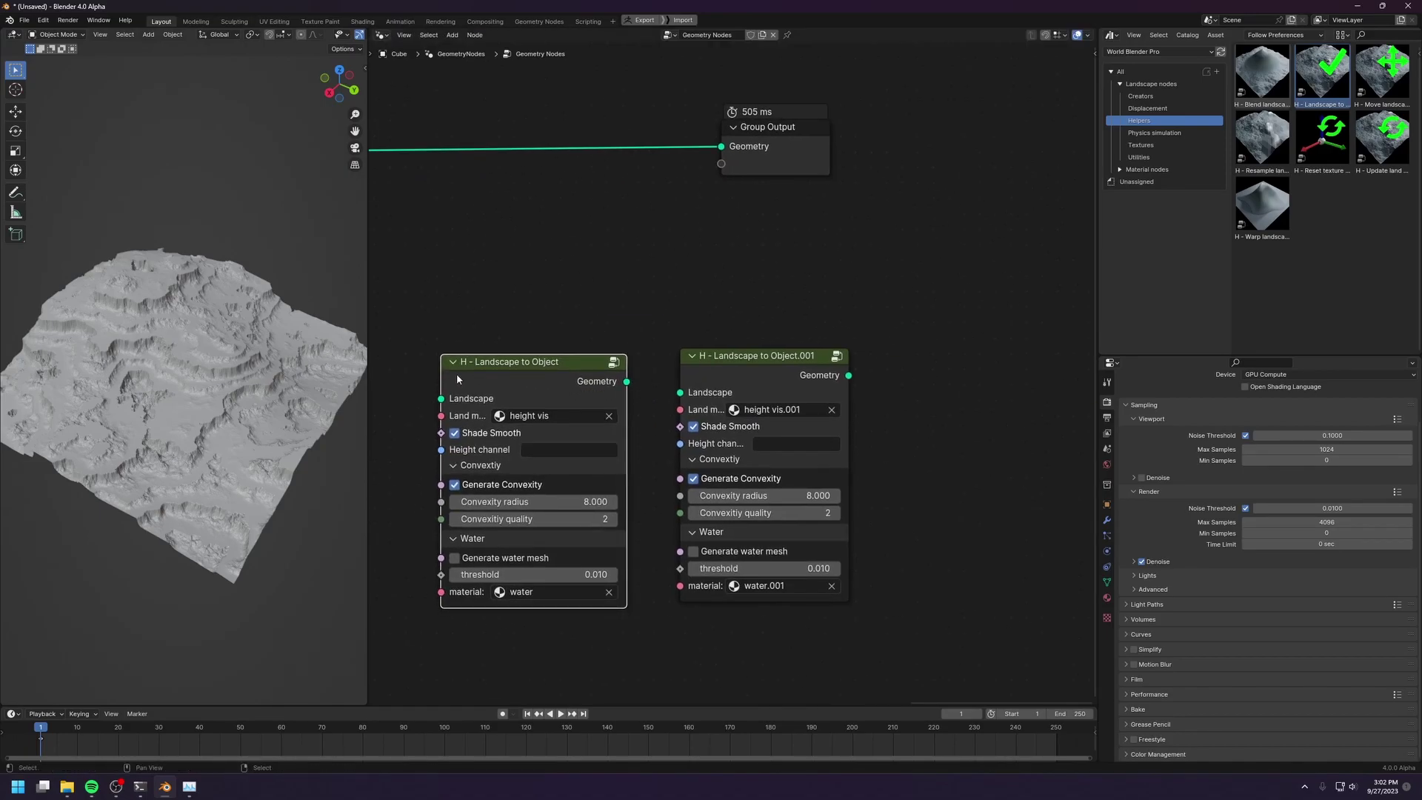
pyautogui.moveTo(764, 375); pyautogui.dragTo(767, 376)
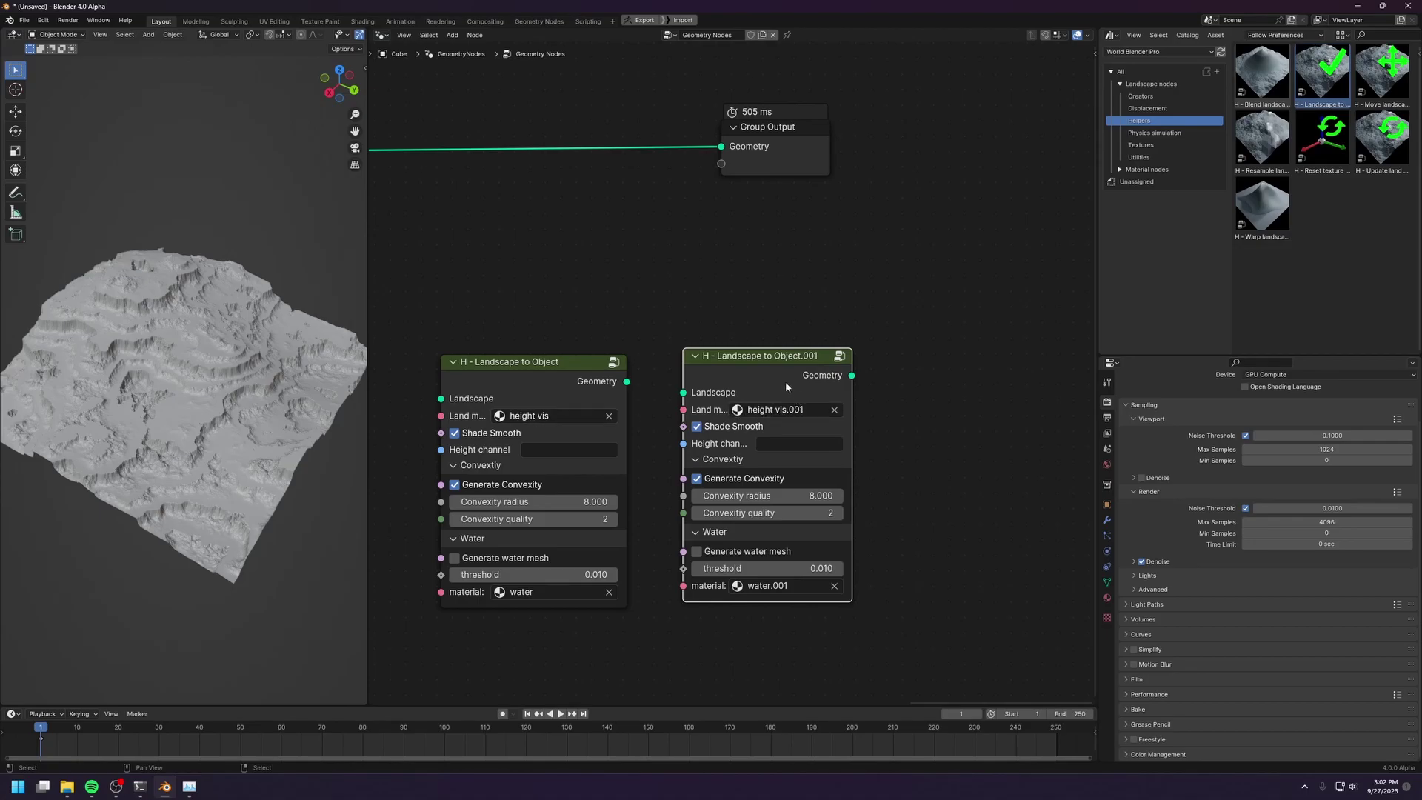
pyautogui.moveTo(511, 379); pyautogui.dragTo(478, 517)
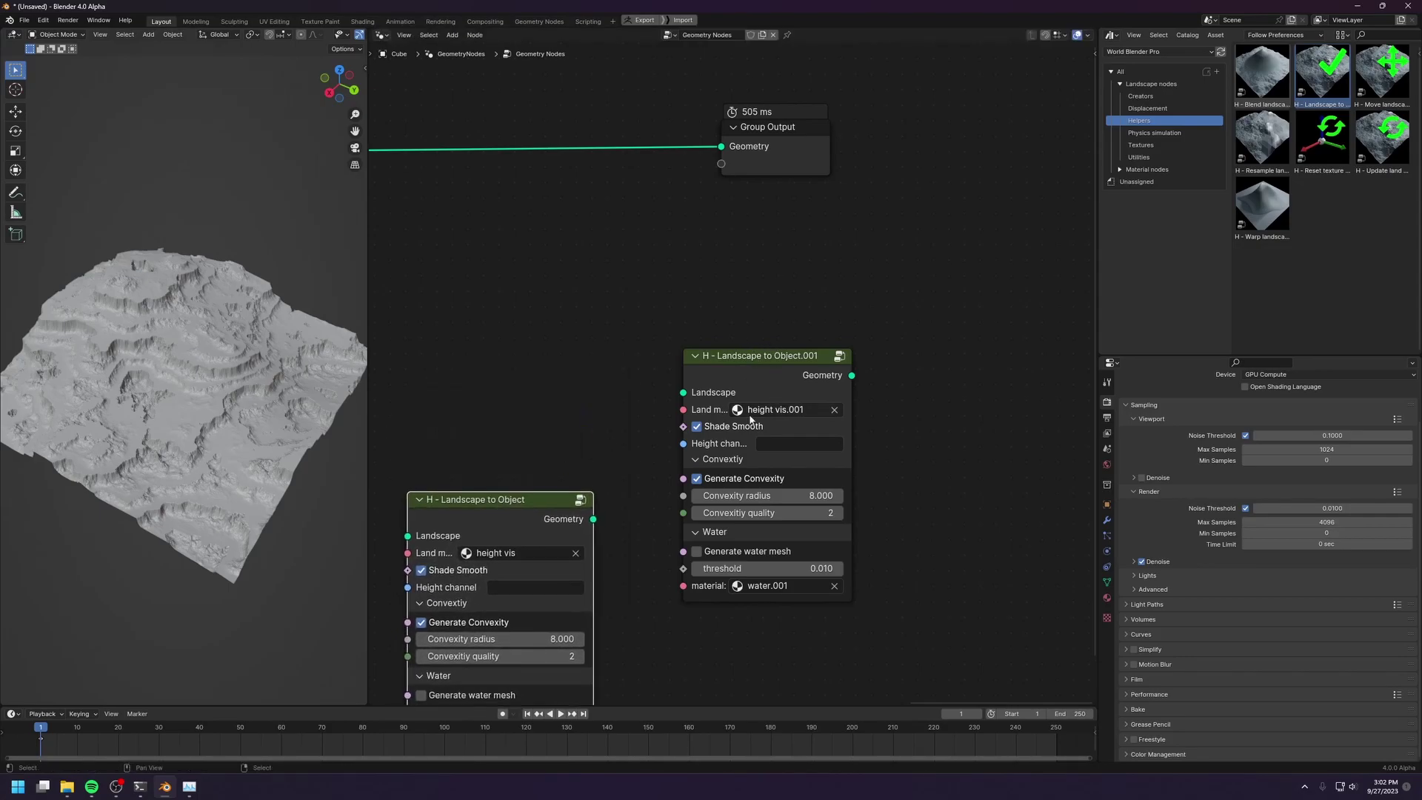
# Step: Insert the Pro H - Landscape to Object node between P - Erosion and Group Output, and reactivate P - Erosion in the viewport
pyautogui.moveTo(774, 373); pyautogui.dragTo(811, 416, button='middle')
pyautogui.moveTo(812, 414); pyautogui.dragTo(641, 280)
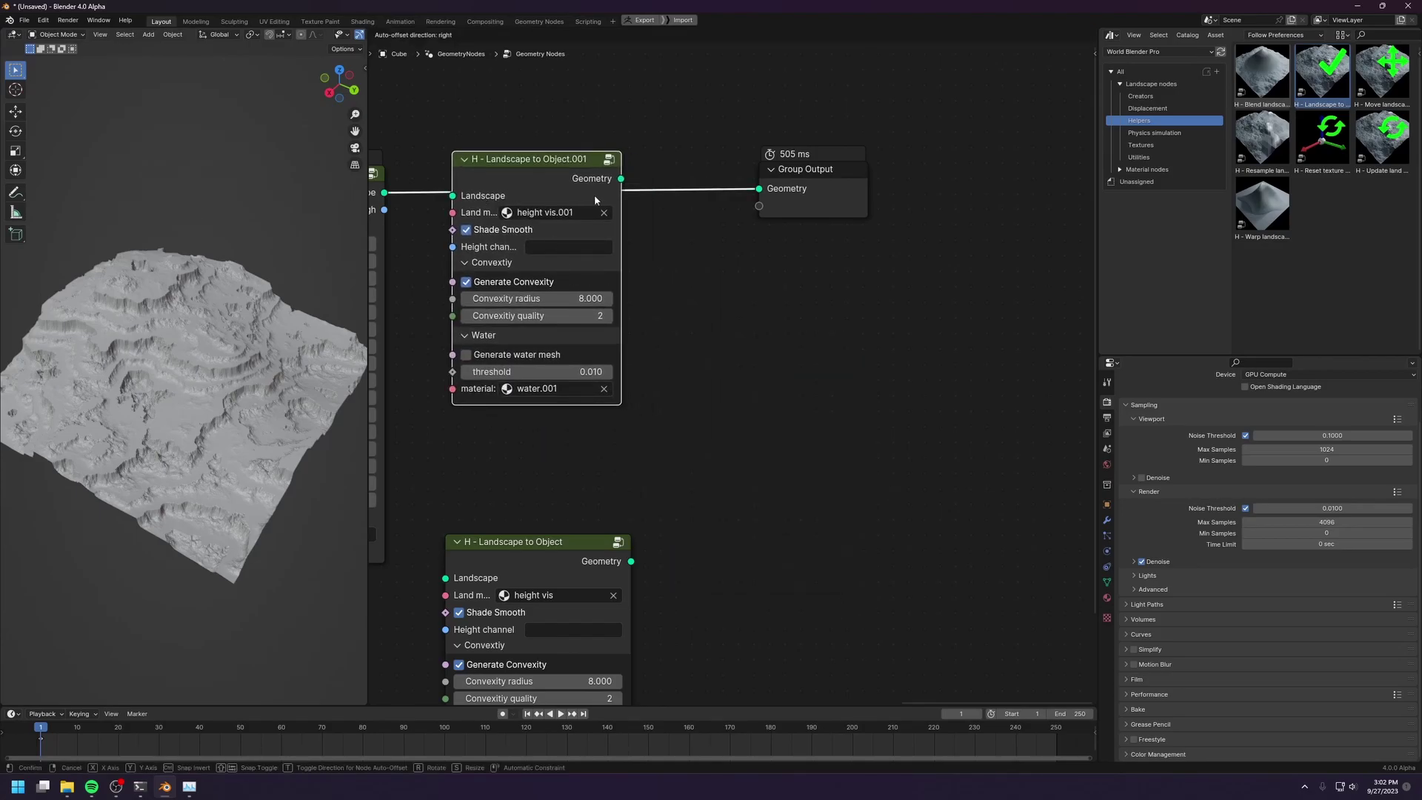
pyautogui.moveTo(483, 408); pyautogui.dragTo(480, 406)
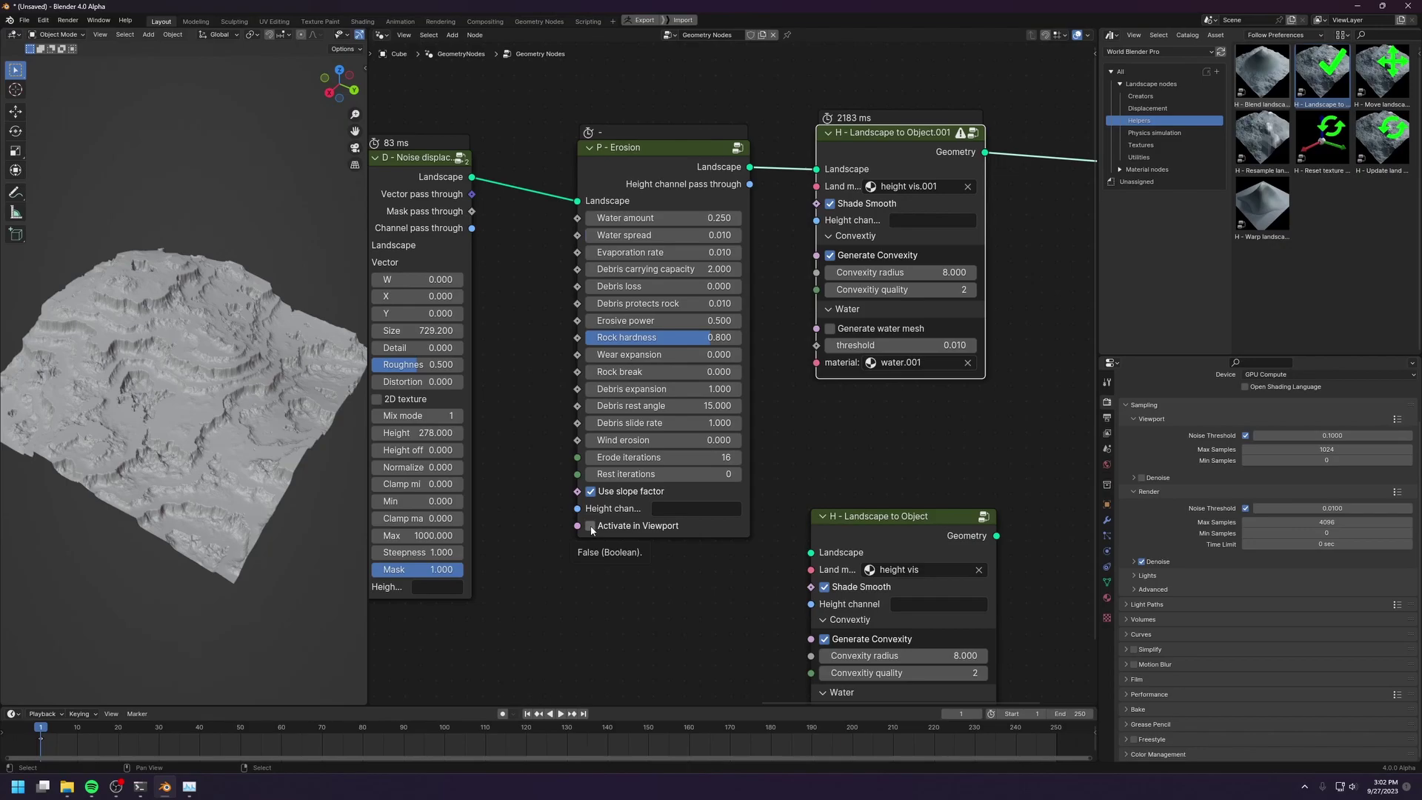
pyautogui.click(590, 526)
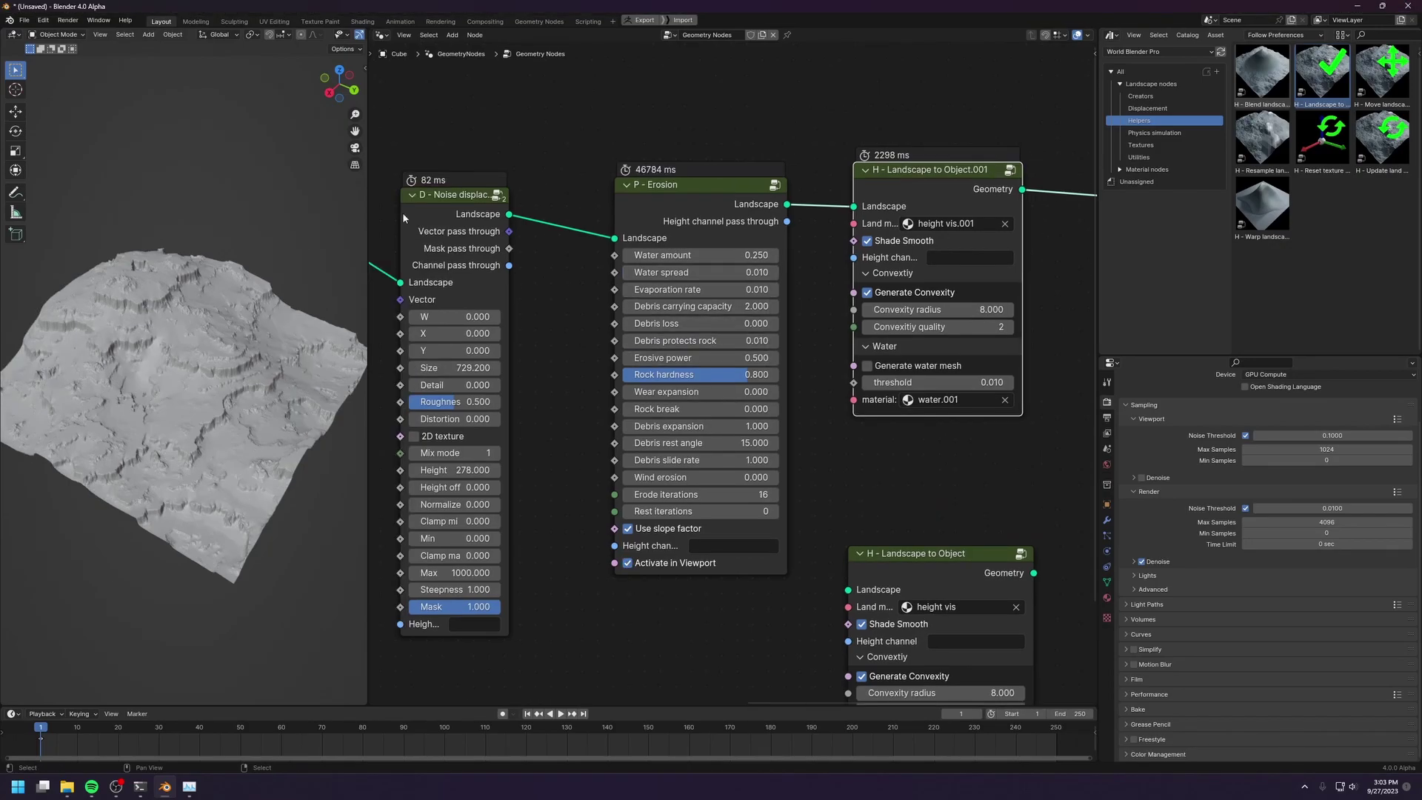
# Step: Switch the viewport to rendered shading and examine the Pro landscape material on the cliffs up close
pyautogui.press('z')
pyautogui.click(190, 324)
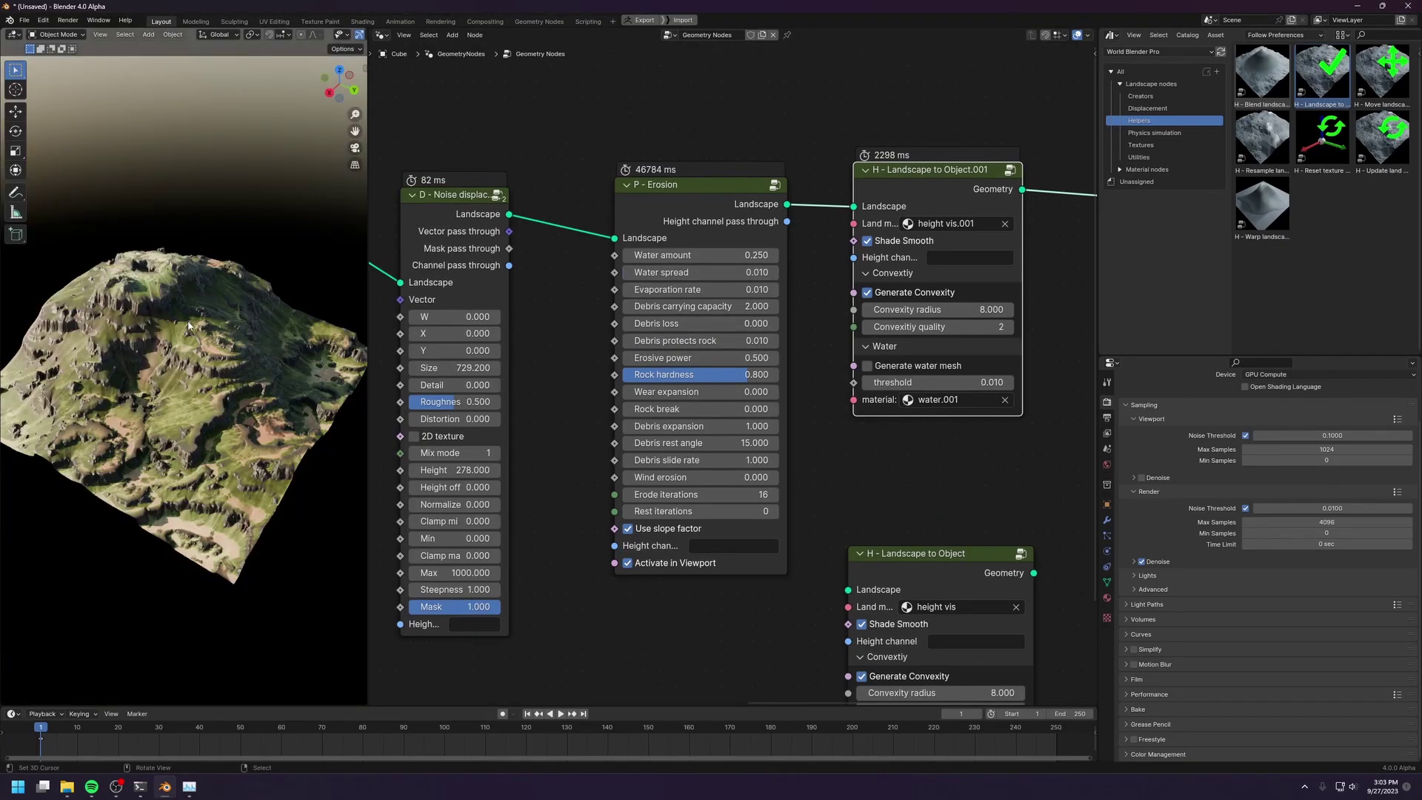
pyautogui.moveTo(189, 325); pyautogui.dragTo(191, 372, button='middle')
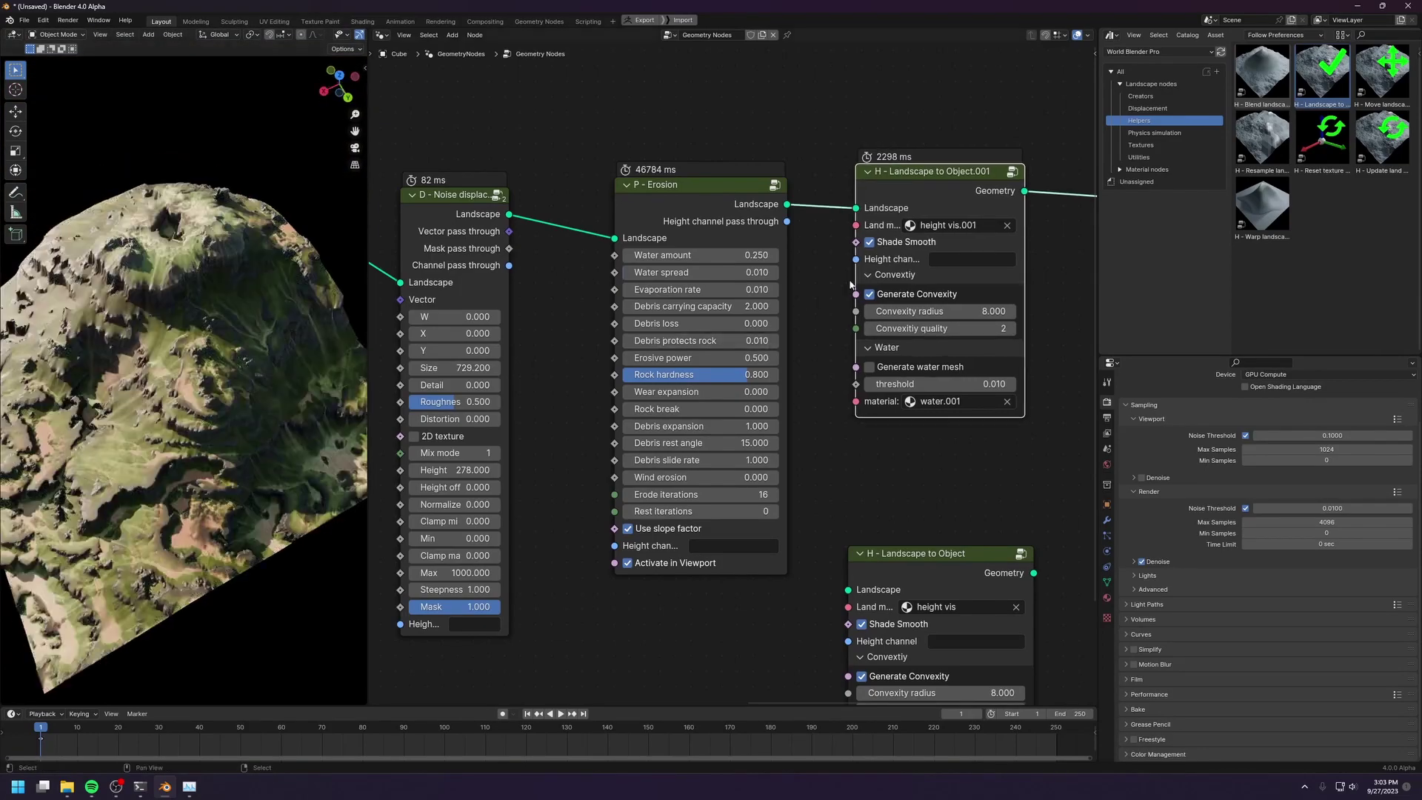
pyautogui.moveTo(930, 188); pyautogui.dragTo(926, 187)
pyautogui.moveTo(138, 425); pyautogui.dragTo(184, 461, button='middle')
pyautogui.scroll(3, 182, 457)
pyautogui.keyDown('shift'); pyautogui.moveTo(118, 311); pyautogui.dragTo(129, 404, button='middle'); pyautogui.keyUp('shift')
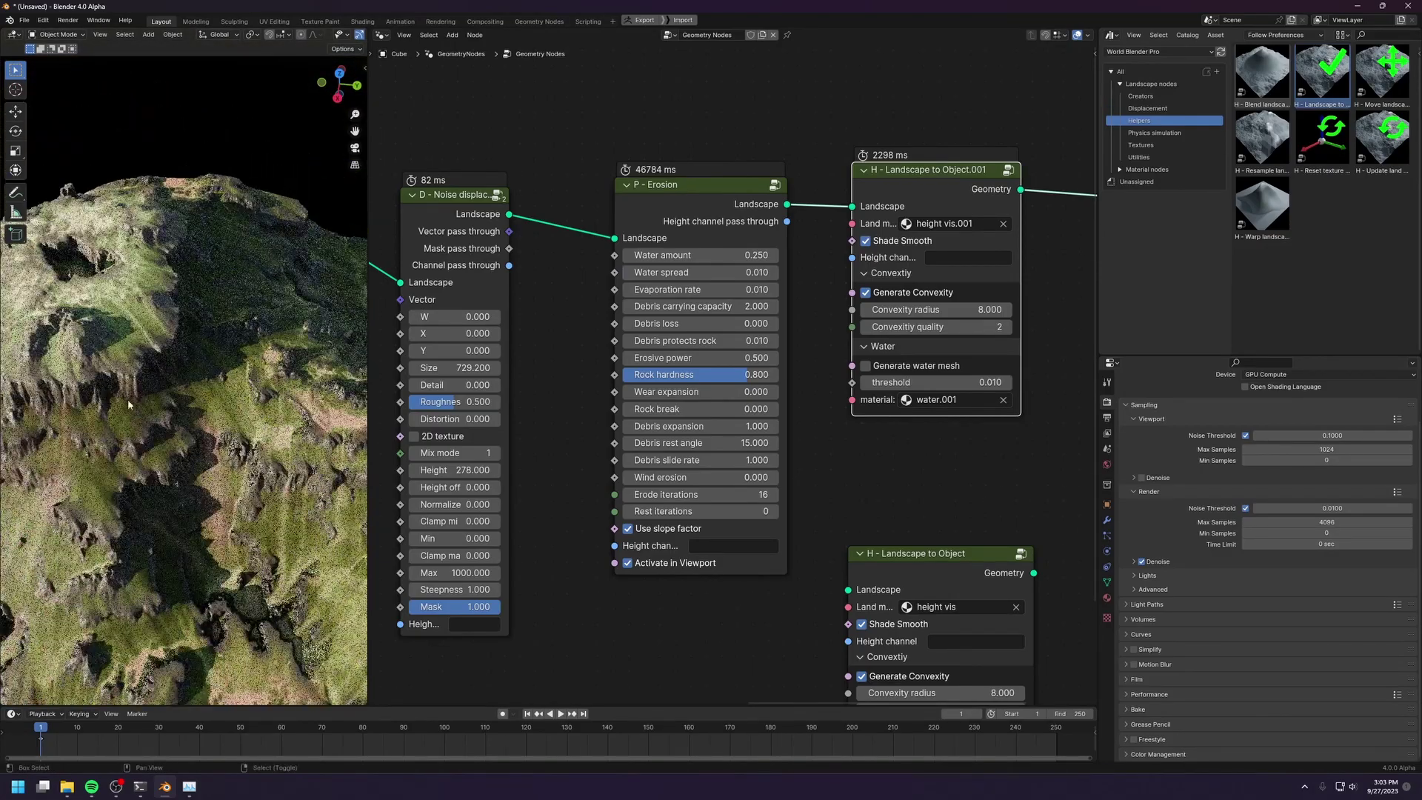
# Step: Inspect the rendered landscape from above and from several sides, including its eroded slopes
pyautogui.scroll(-4, 129, 404)
pyautogui.moveTo(137, 332); pyautogui.dragTo(186, 366, button='middle')
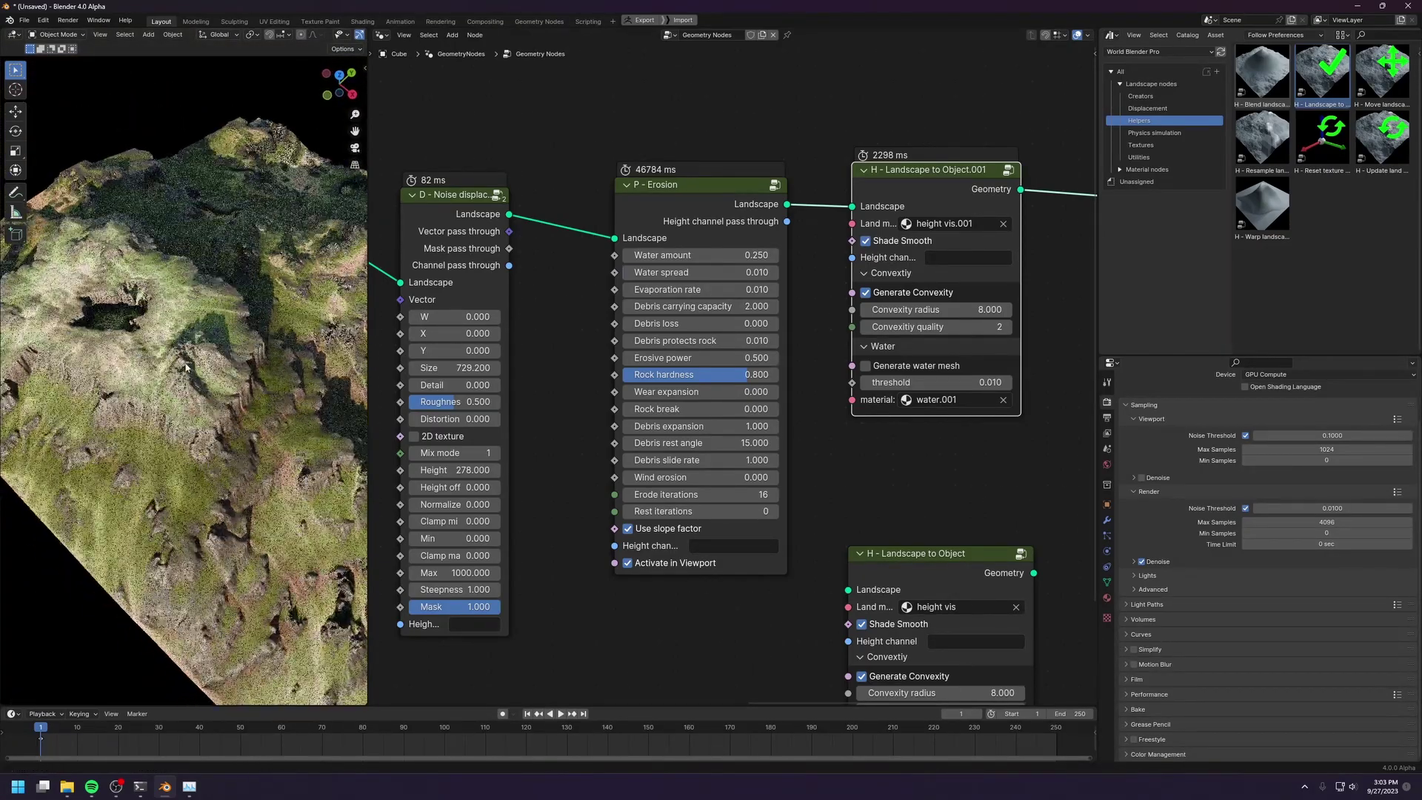
pyautogui.moveTo(187, 315); pyautogui.dragTo(190, 407, button='middle')
pyautogui.scroll(-3, 189, 407)
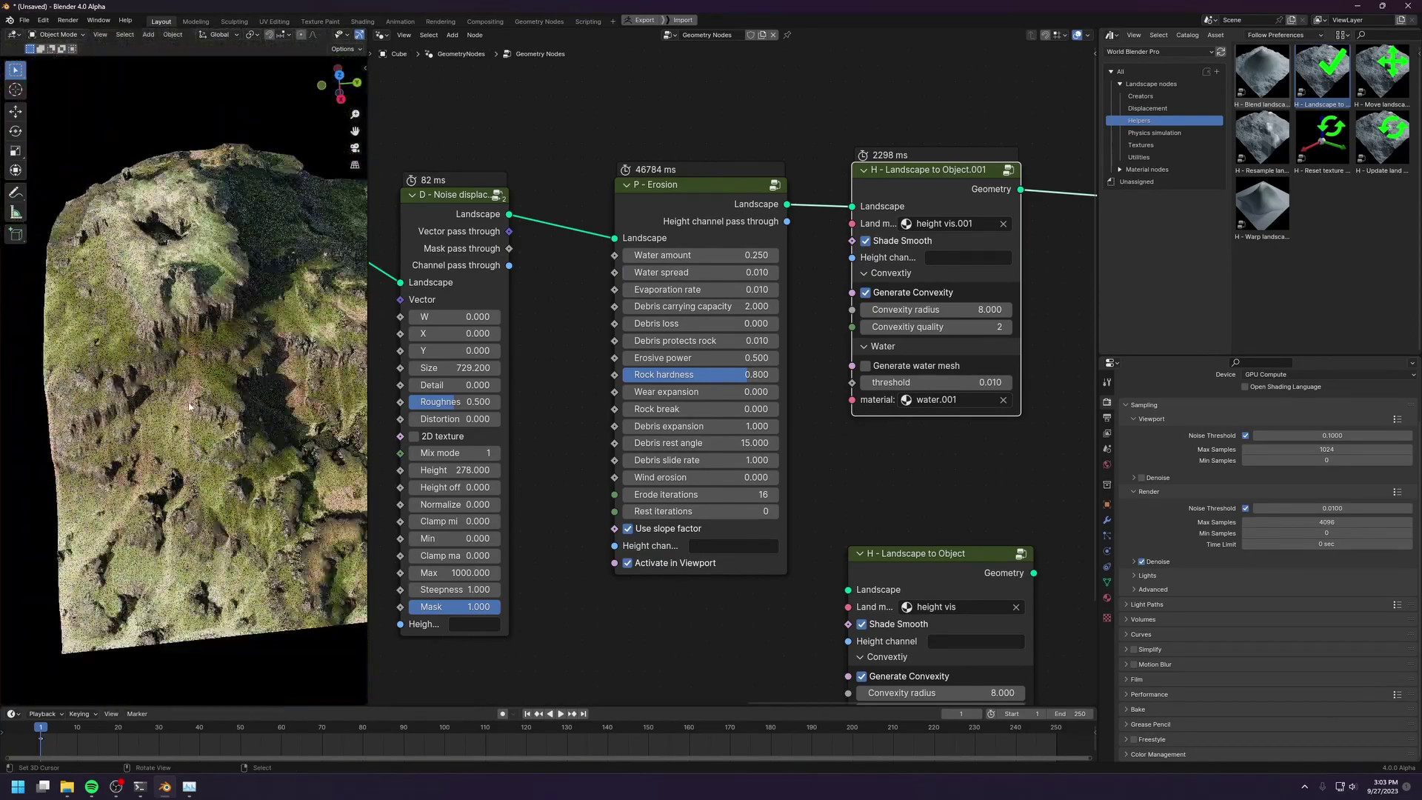
pyautogui.moveTo(226, 483); pyautogui.dragTo(246, 452, button='middle')
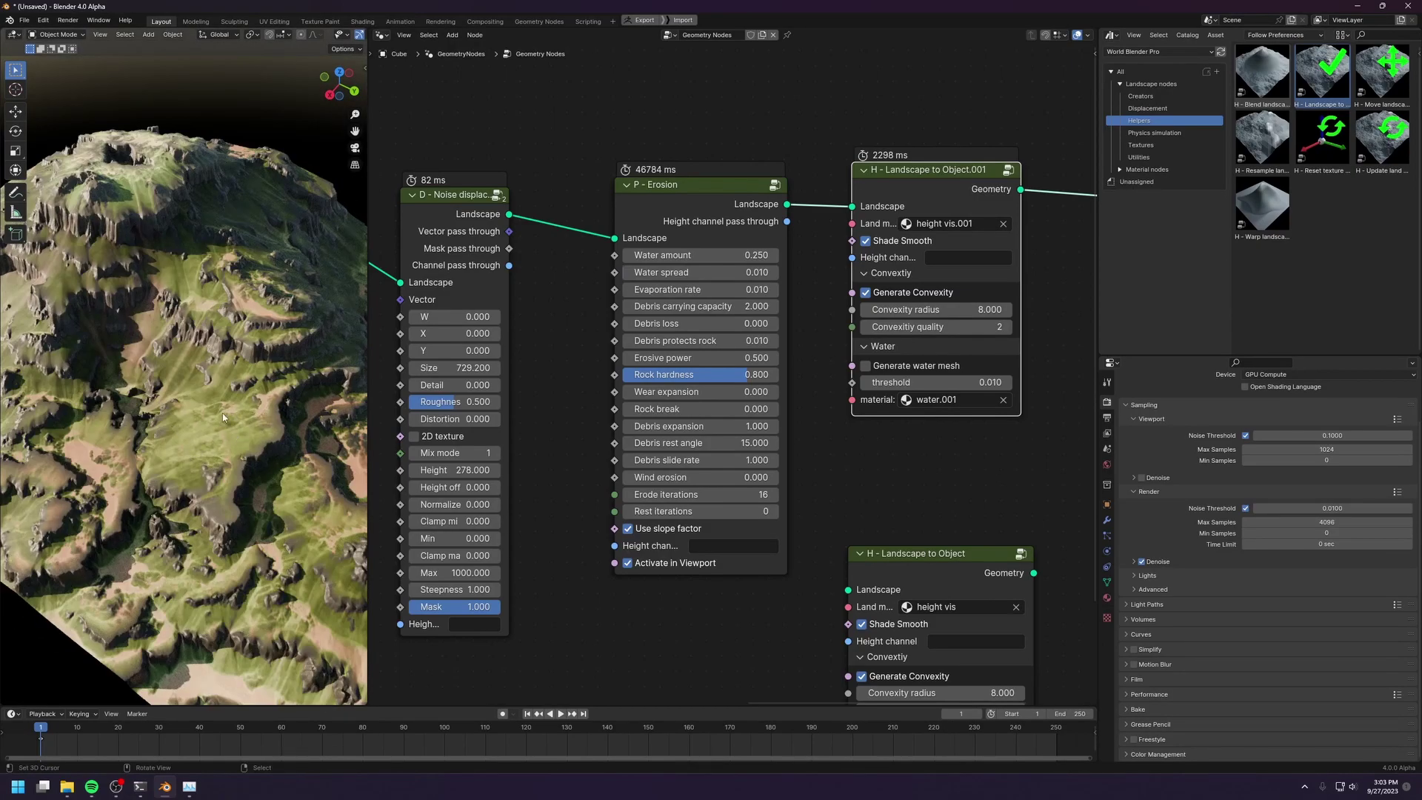
pyautogui.scroll(-3, 223, 416)
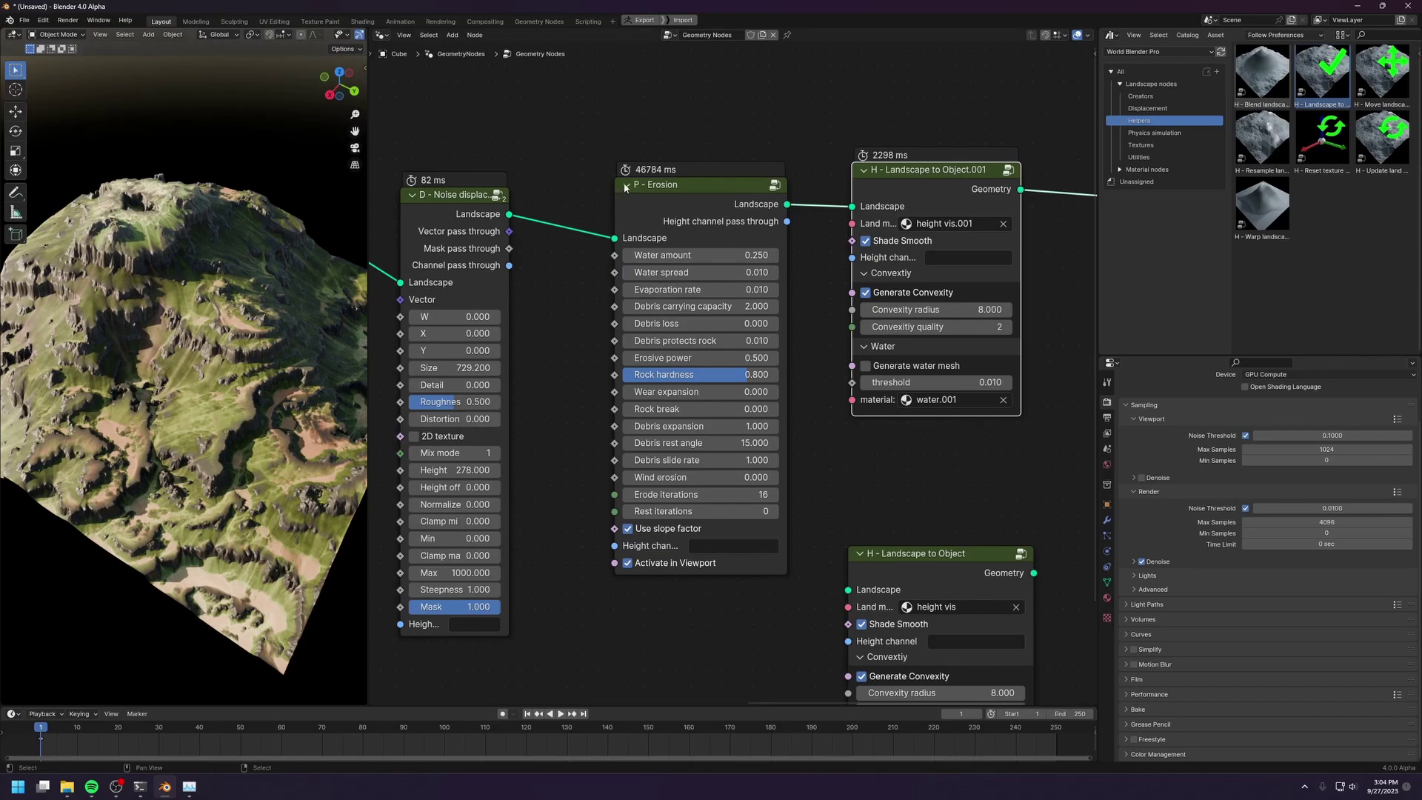
pyautogui.moveTo(652, 185); pyautogui.dragTo(649, 193)
pyautogui.moveTo(182, 445); pyautogui.dragTo(222, 453, button='middle')
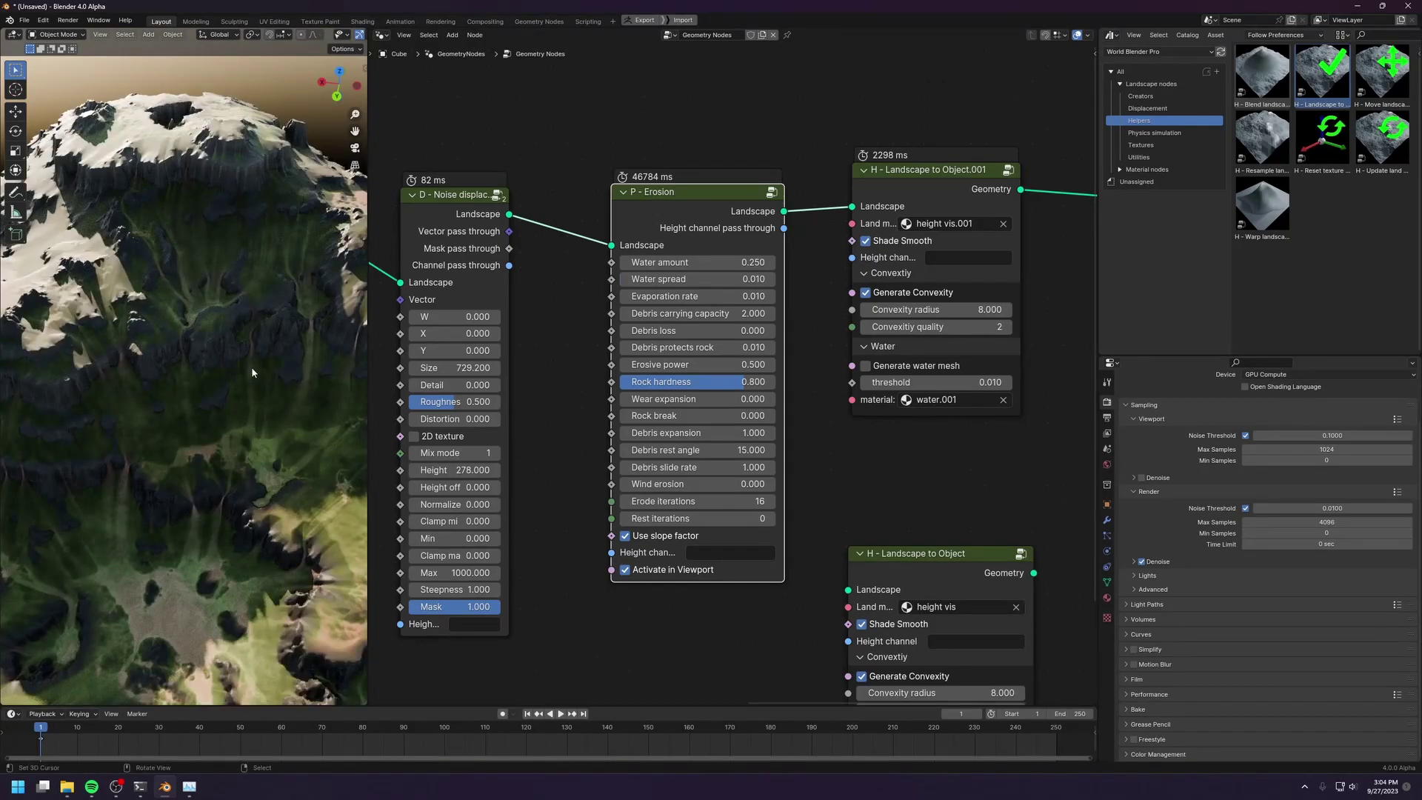
# Step: Draw freehand annotation strokes down the eroded slopes to trace the flow paths, and erase them
pyautogui.moveTo(250, 361); pyautogui.dragTo(248, 411)
pyautogui.moveTo(308, 374)
pyautogui.mouseDown()
pyautogui.moveTo(289, 438)
pyautogui.moveTo(300, 495)
pyautogui.mouseUp()
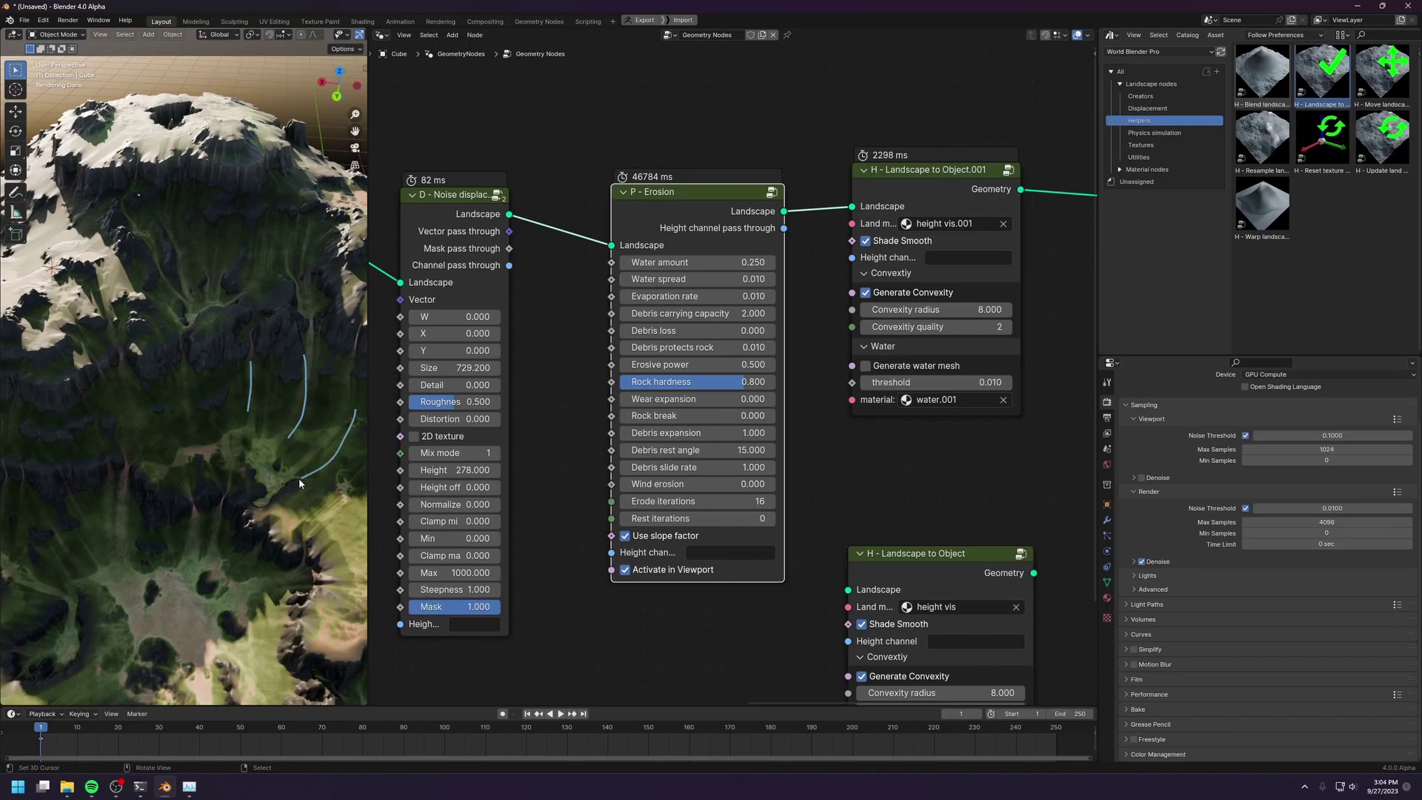
pyautogui.moveTo(119, 397); pyautogui.dragTo(123, 498)
pyautogui.moveTo(122, 508)
pyautogui.mouseDown(button='right')
pyautogui.moveTo(125, 387)
pyautogui.moveTo(245, 349)
pyautogui.moveTo(311, 349)
pyautogui.moveTo(271, 477)
pyautogui.moveTo(331, 447)
pyautogui.moveTo(340, 383)
pyautogui.mouseUp(button='right')
# Step: Examine a region of the terraced cliffs in close-up, and view the whole rendered landscape
pyautogui.moveTo(149, 389)
pyautogui.mouseDown(button='middle')
pyautogui.moveTo(214, 391)
pyautogui.moveTo(169, 385)
pyautogui.moveTo(170, 450)
pyautogui.mouseUp(button='middle')
pyautogui.hotkey('shift', 'b')
pyautogui.moveTo(105, 325); pyautogui.dragTo(222, 487)
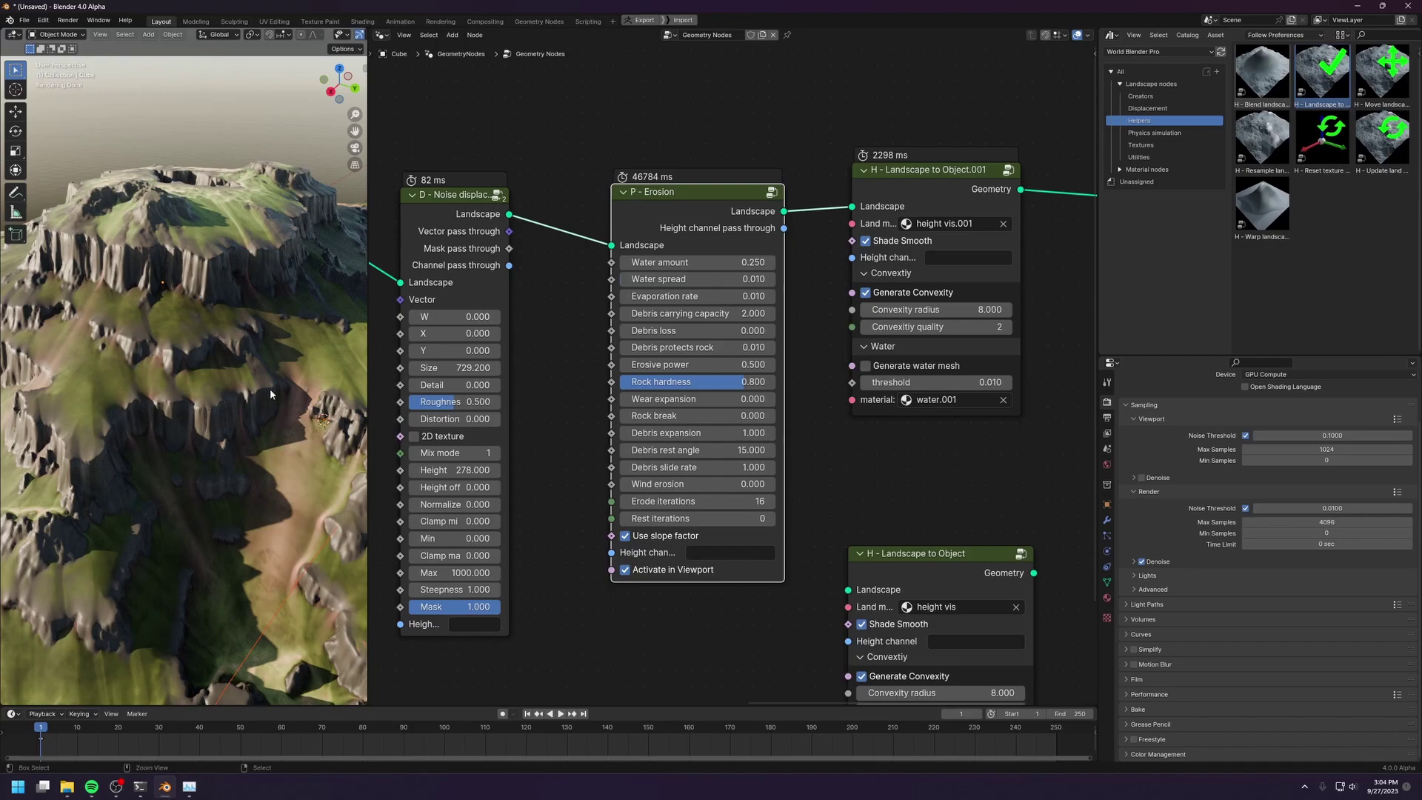
pyautogui.scroll(-6, 226, 408)
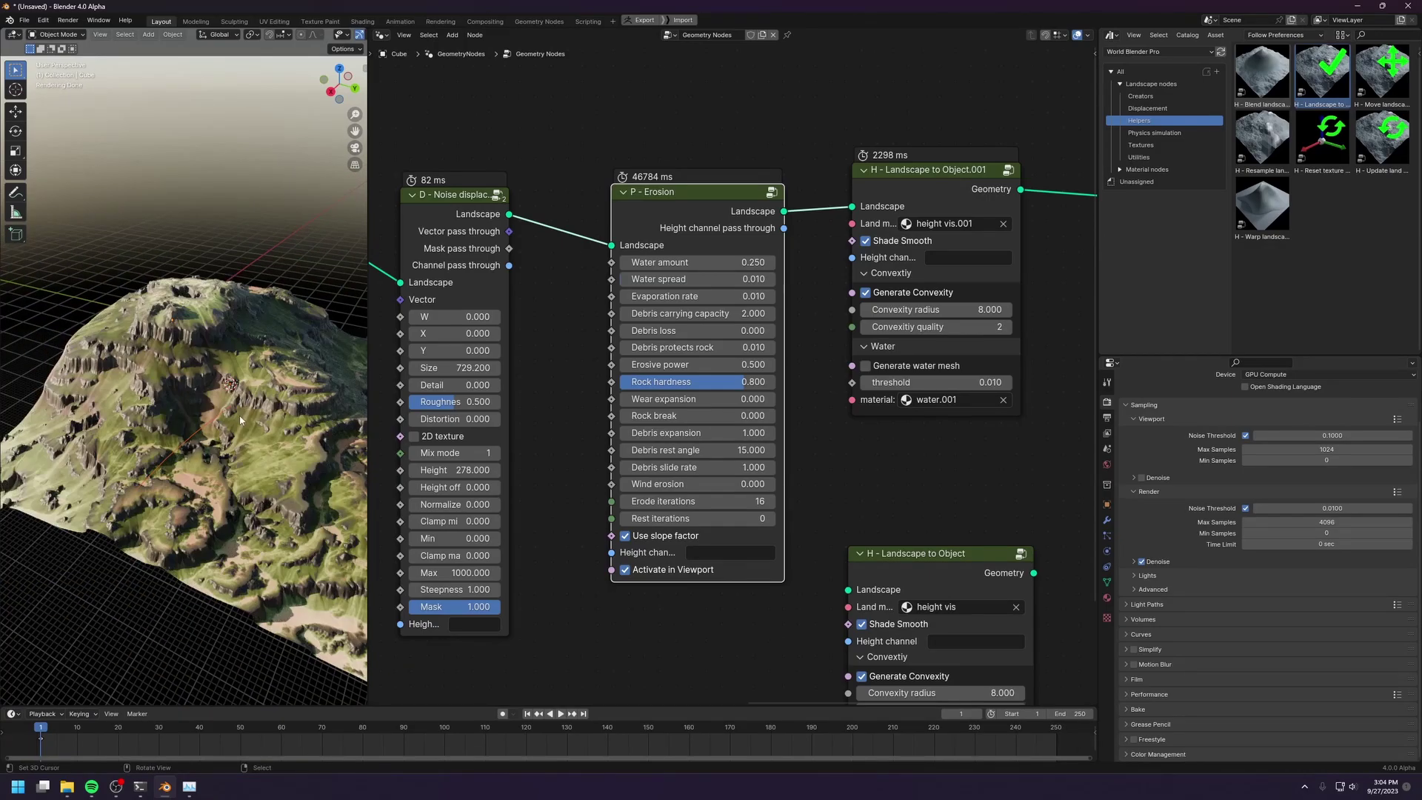
pyautogui.moveTo(269, 519); pyautogui.dragTo(295, 448, button='middle')
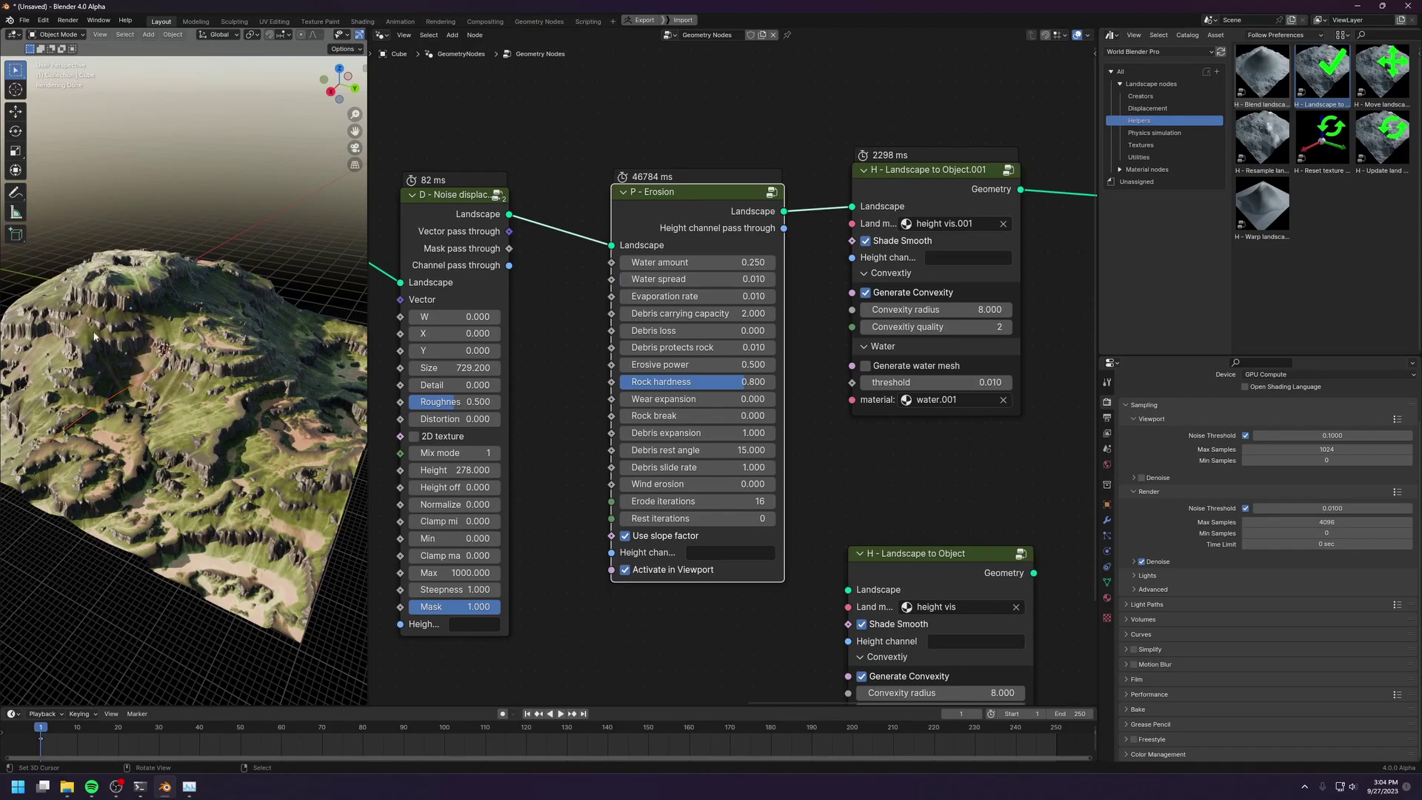
pyautogui.moveTo(133, 326); pyautogui.dragTo(149, 326, button='middle')
# Step: Delete the disconnected H - Landscape to Object node and bring the full node chain into view
pyautogui.scroll(-8, 736, 364)
pyautogui.moveTo(972, 449); pyautogui.dragTo(768, 492)
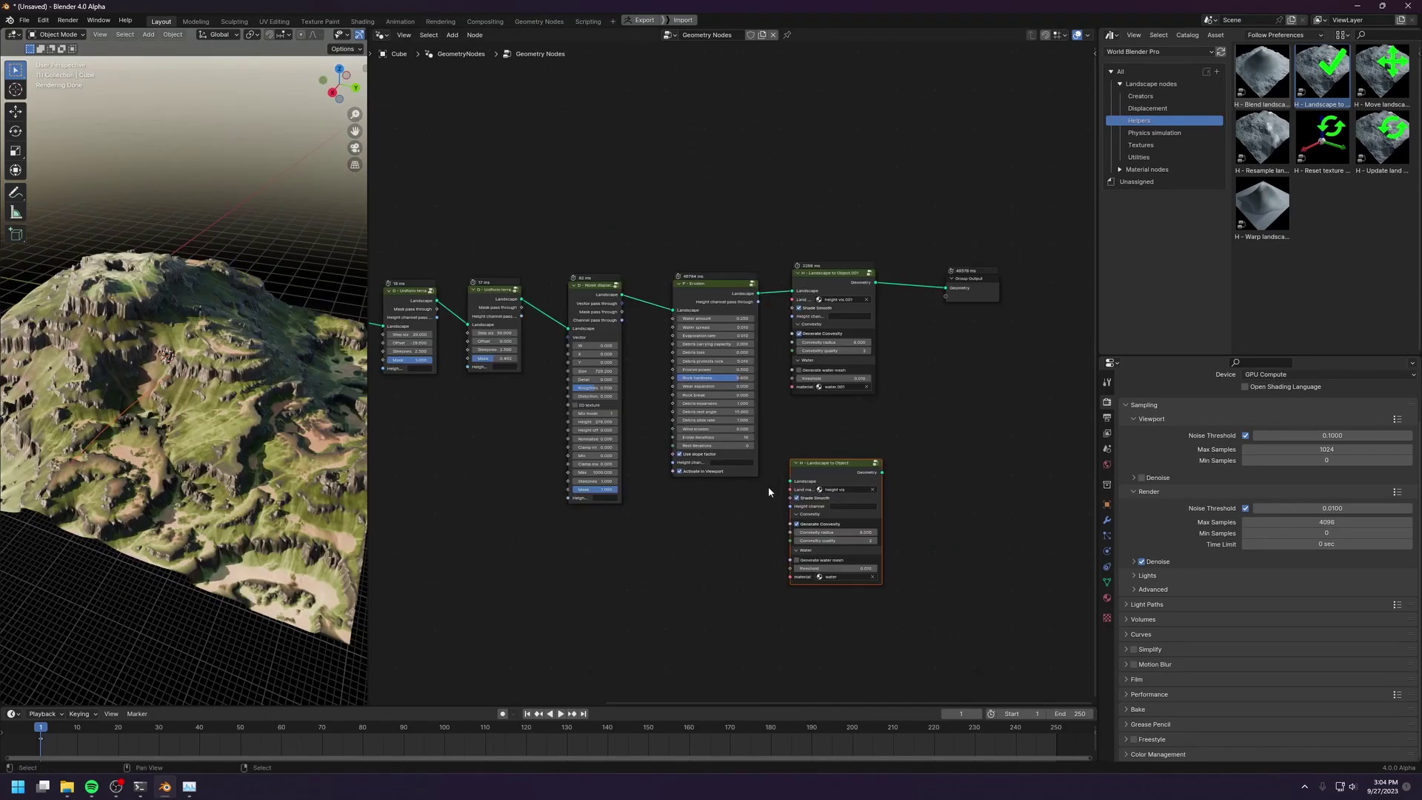
pyautogui.press('x')
pyautogui.moveTo(557, 528)
pyautogui.mouseDown(button='middle')
pyautogui.moveTo(621, 587)
pyautogui.moveTo(668, 595)
pyautogui.mouseUp(button='middle')
pyautogui.scroll(-1, 668, 594)
pyautogui.moveTo(553, 566); pyautogui.dragTo(654, 568, button='middle')
pyautogui.scroll(-2, 653, 566)
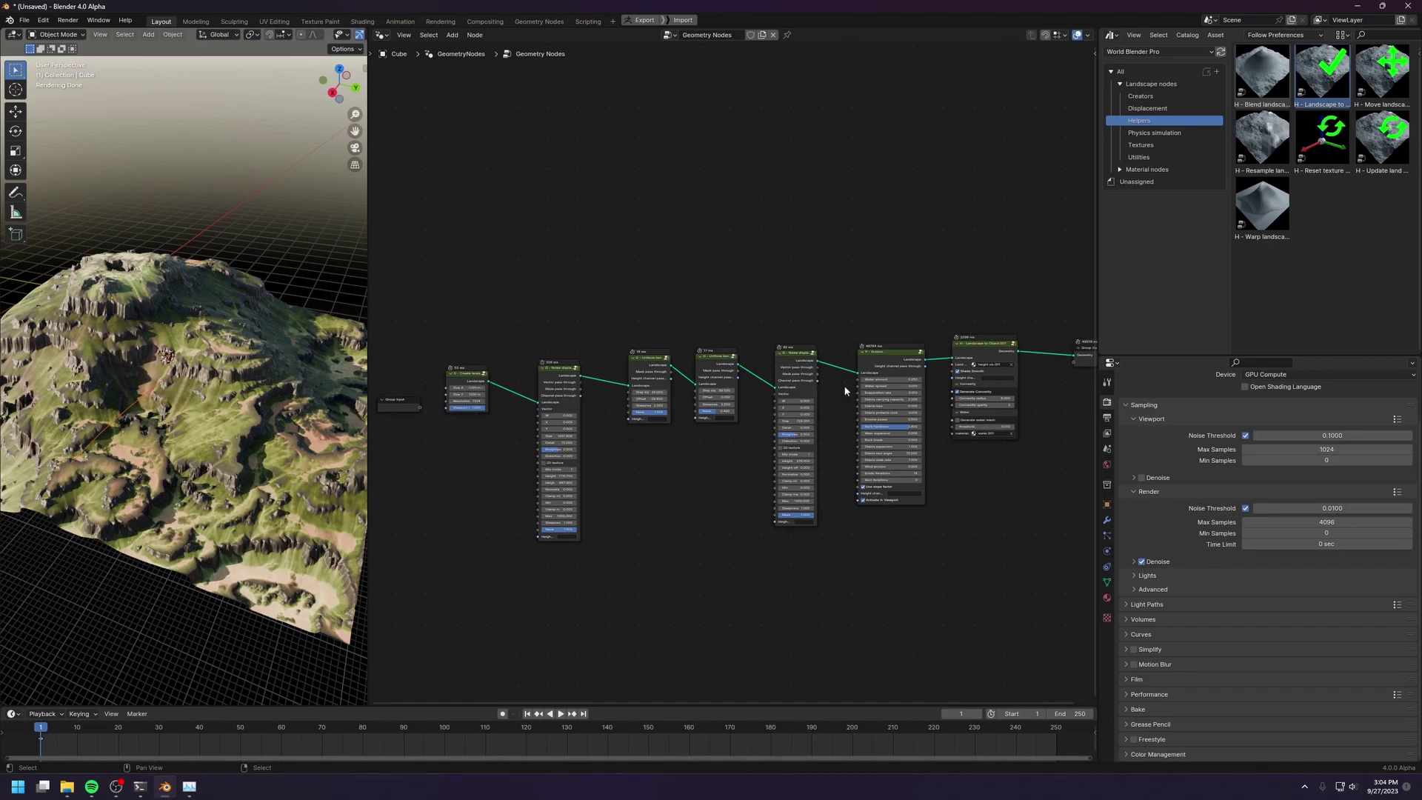
pyautogui.moveTo(650, 547); pyautogui.dragTo(689, 536, button='middle')
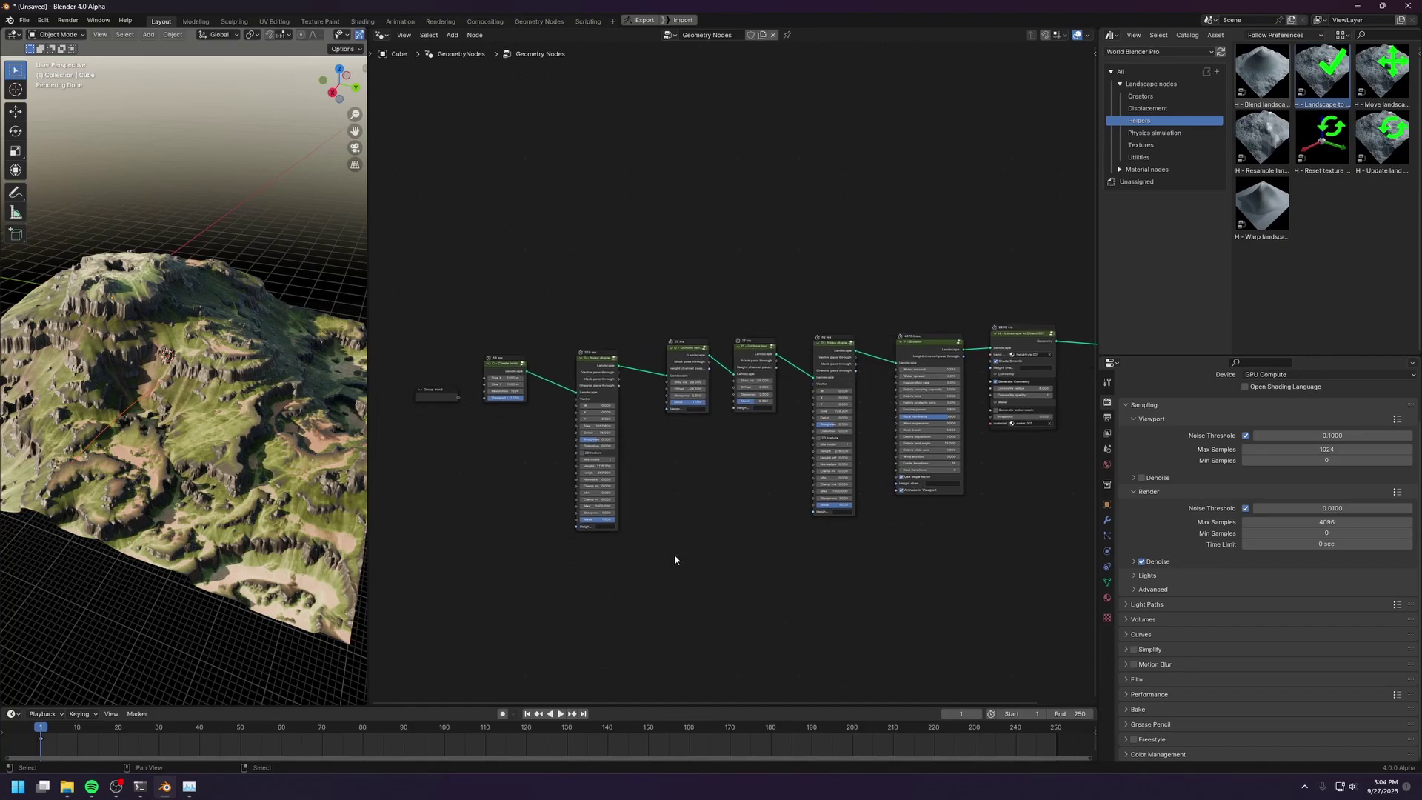